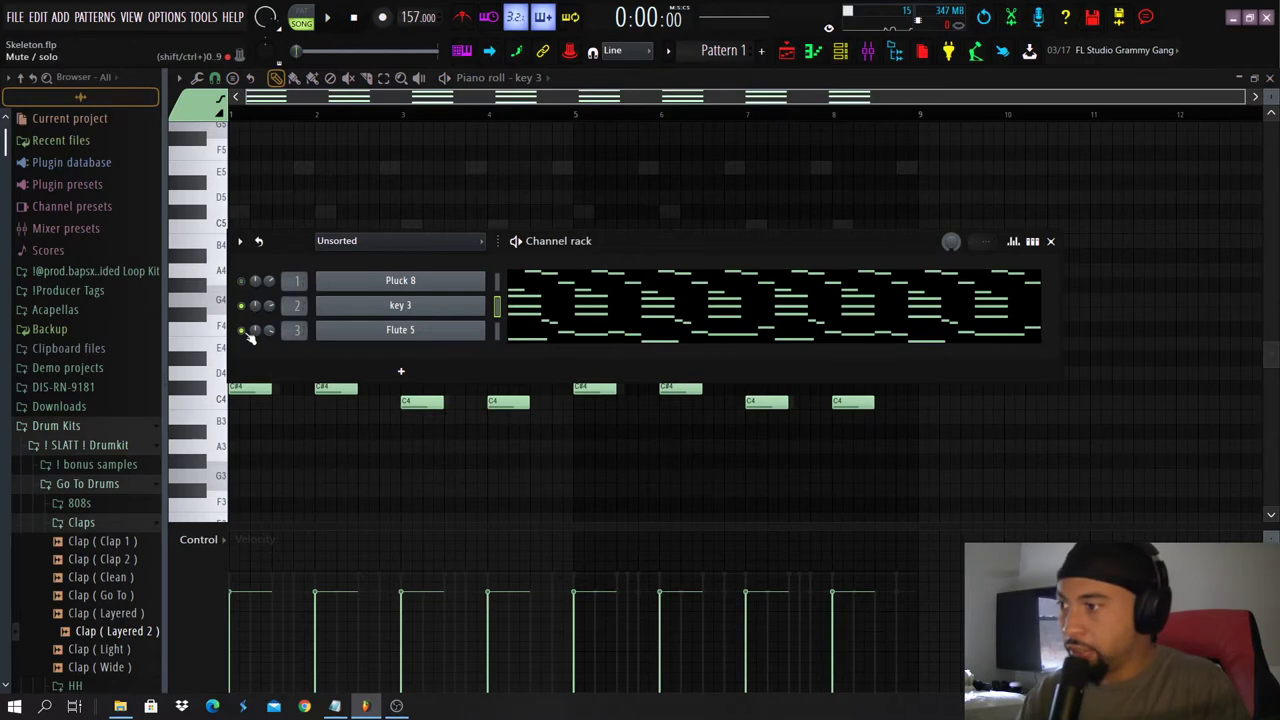
# Play the soloed key 3 chord notes and view the effects on its mixer track.
pyautogui.click(566, 94)
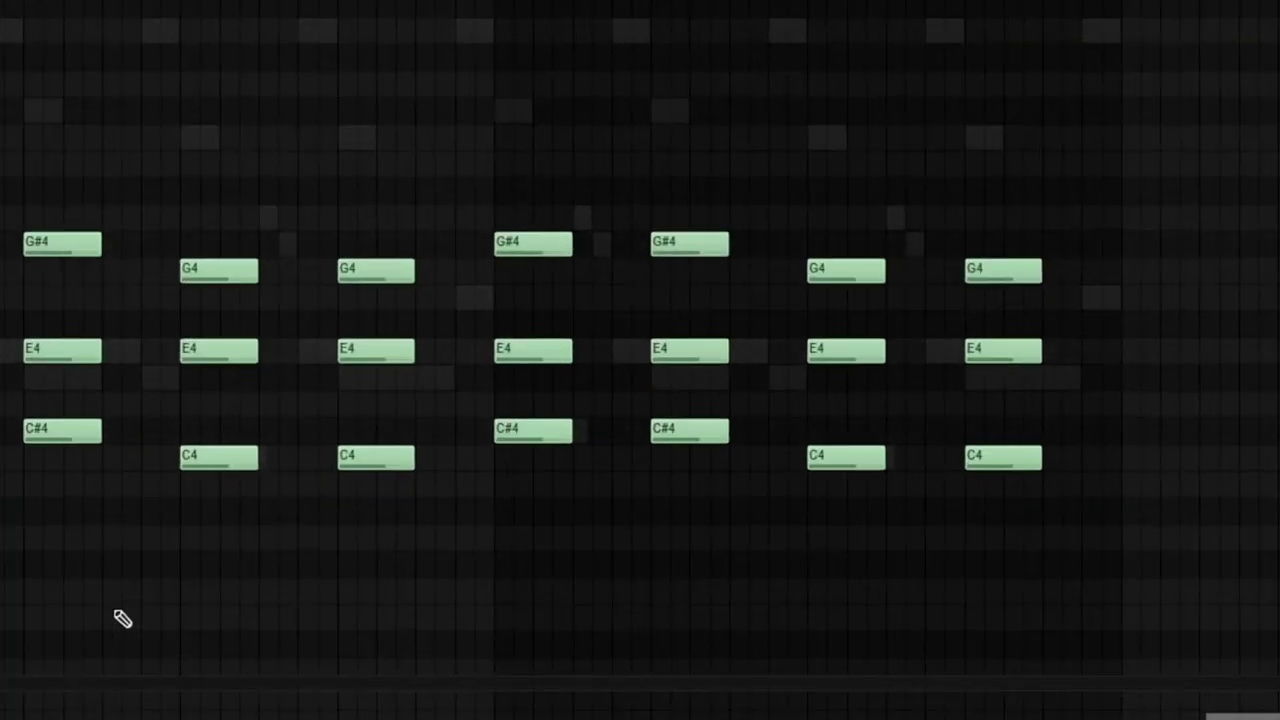
pyautogui.press('space')
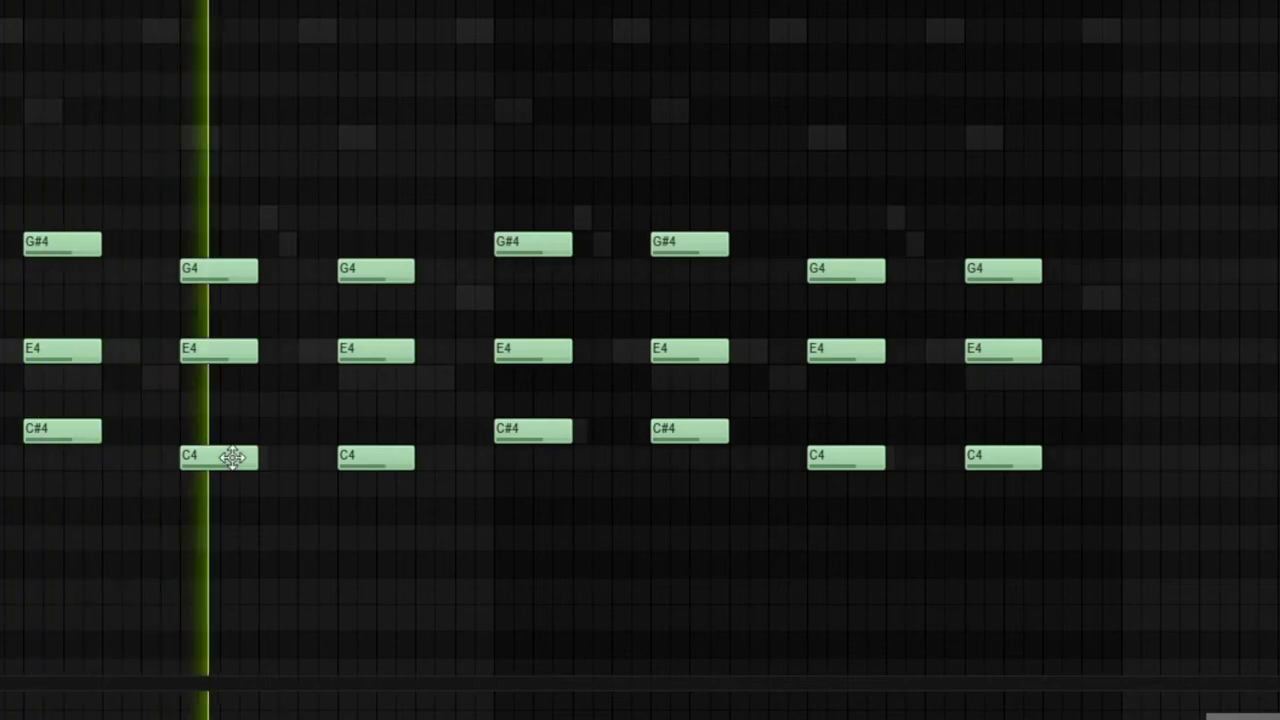
pyautogui.click(855, 28)
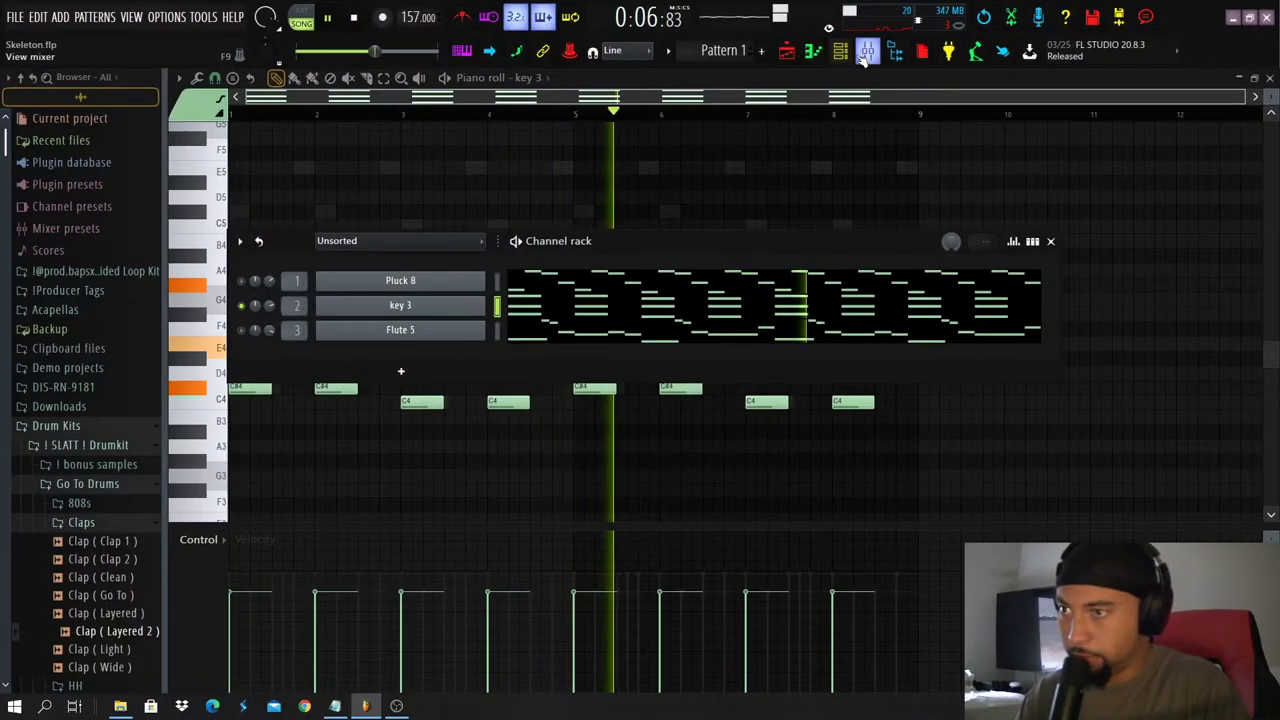
pyautogui.click(883, 30)
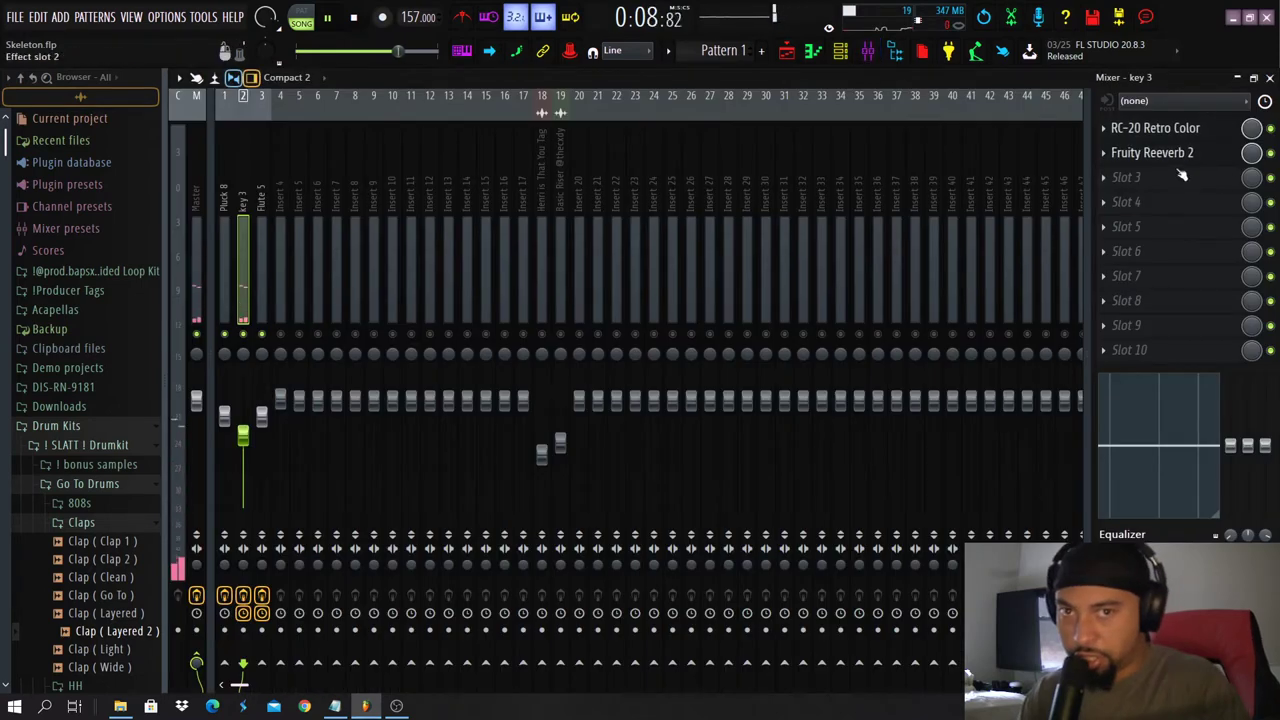
pyautogui.click(895, 50)
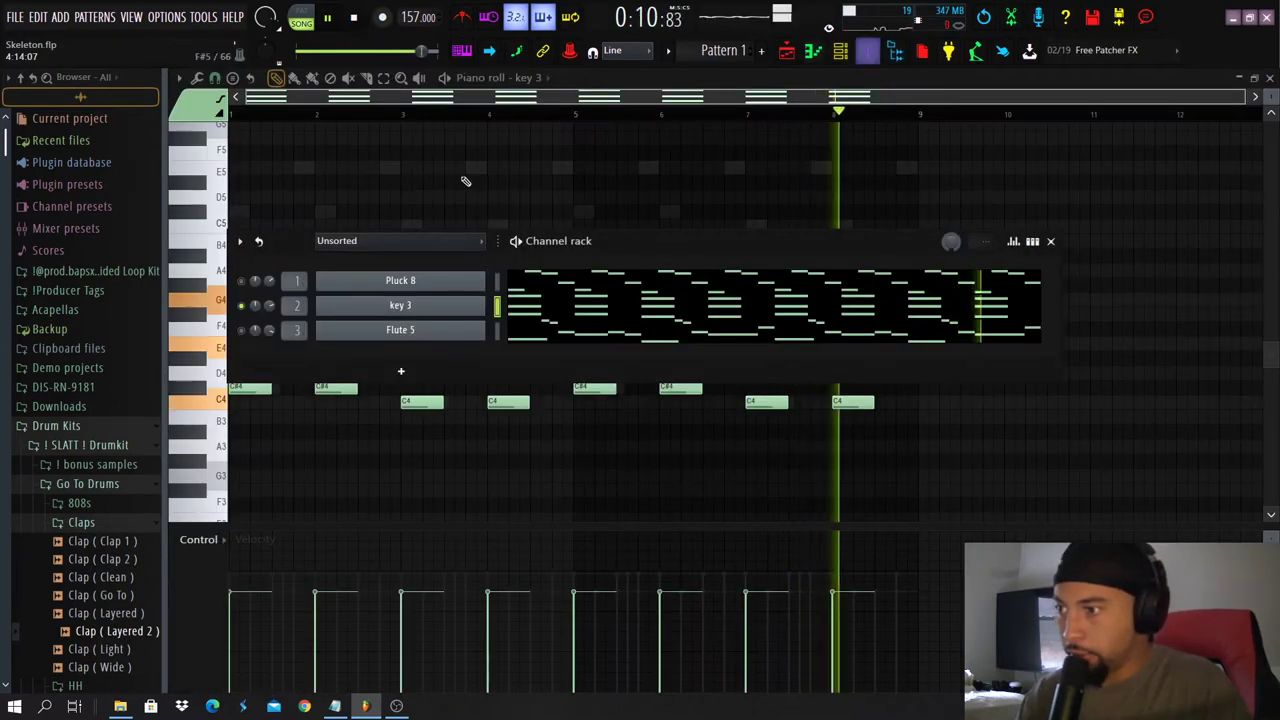
# Randomize the velocity of all Pluck 8 notes with bipolar level variation.
pyautogui.click(593, 287)
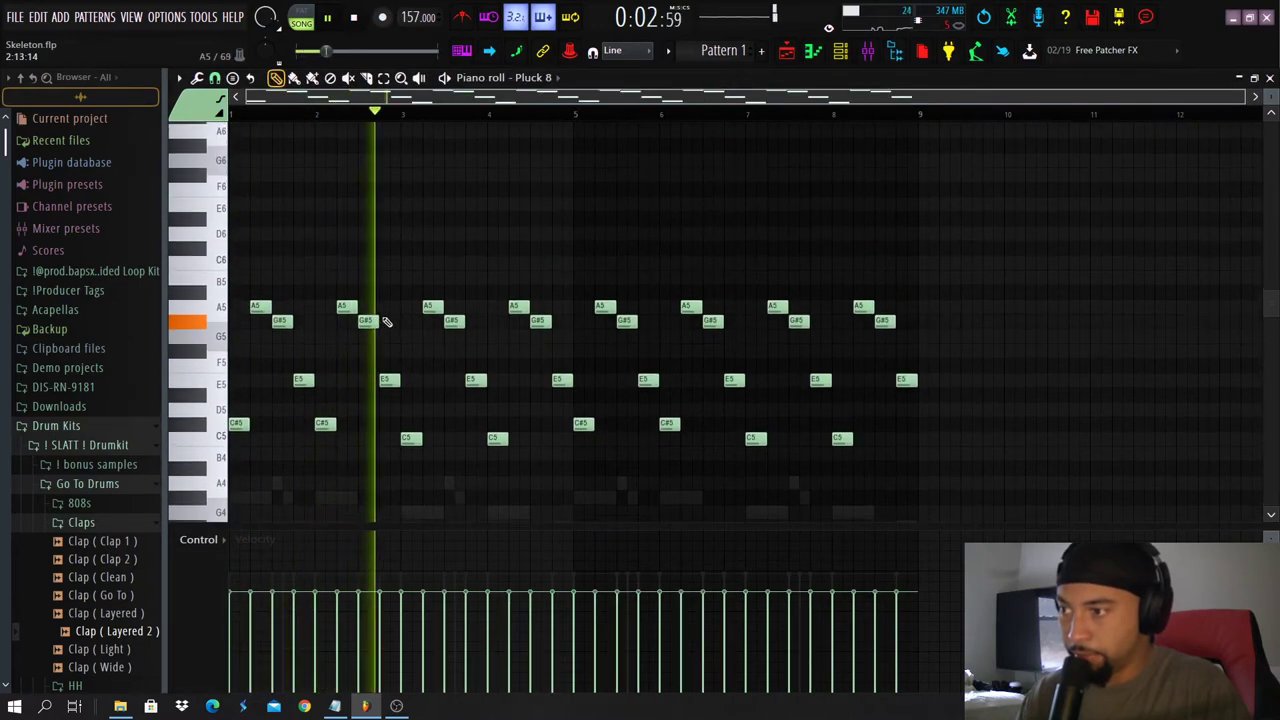
pyautogui.scroll(-2, 420, 345)
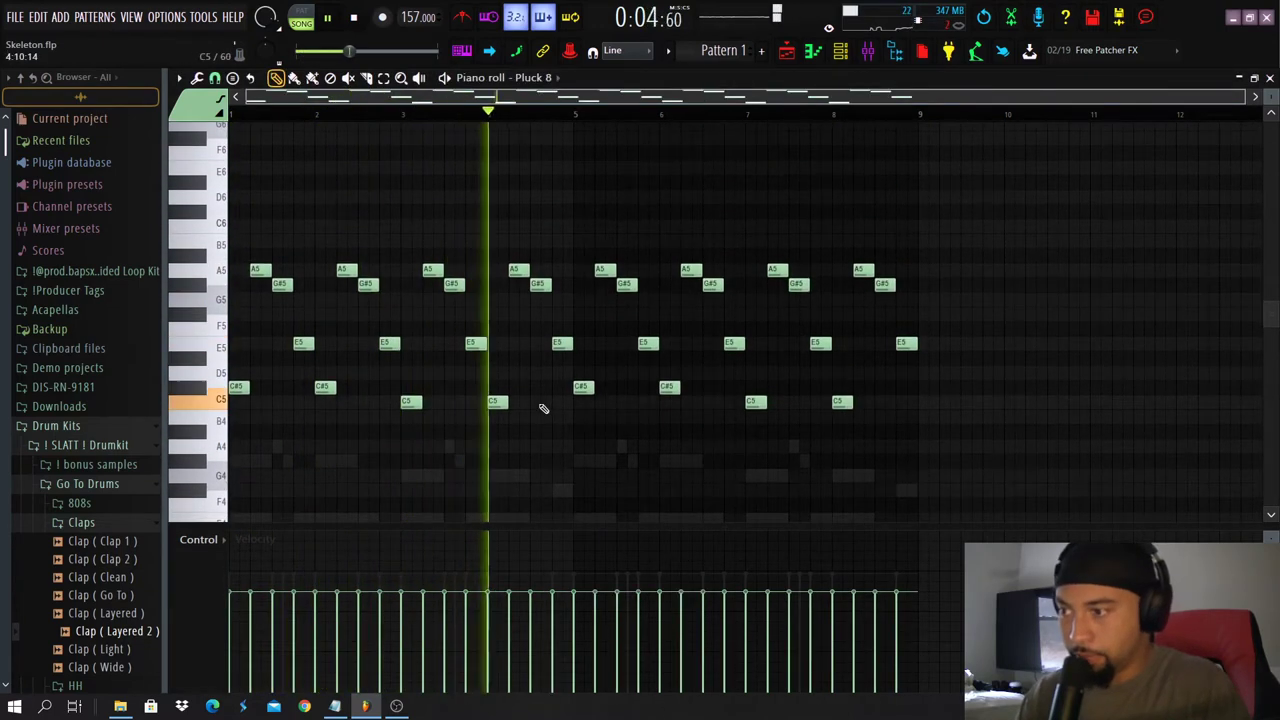
pyautogui.hotkey('ctrl', 'a')
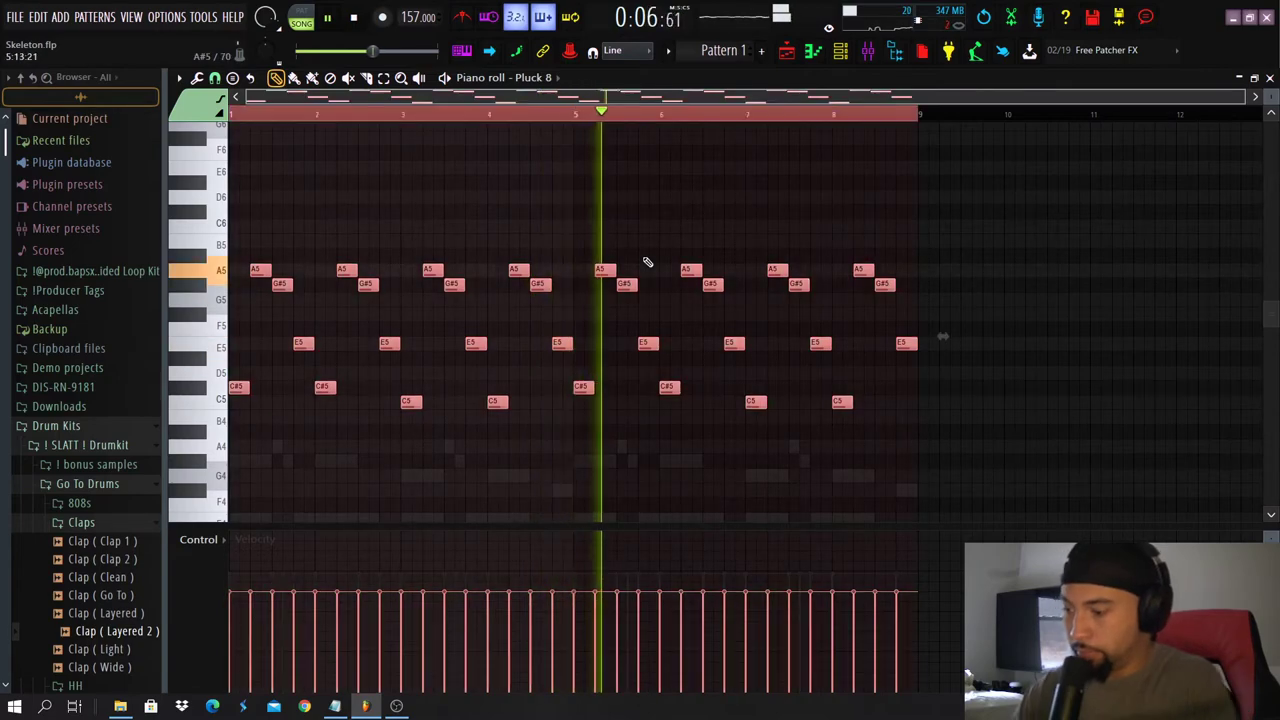
pyautogui.hotkey('alt', 'r')
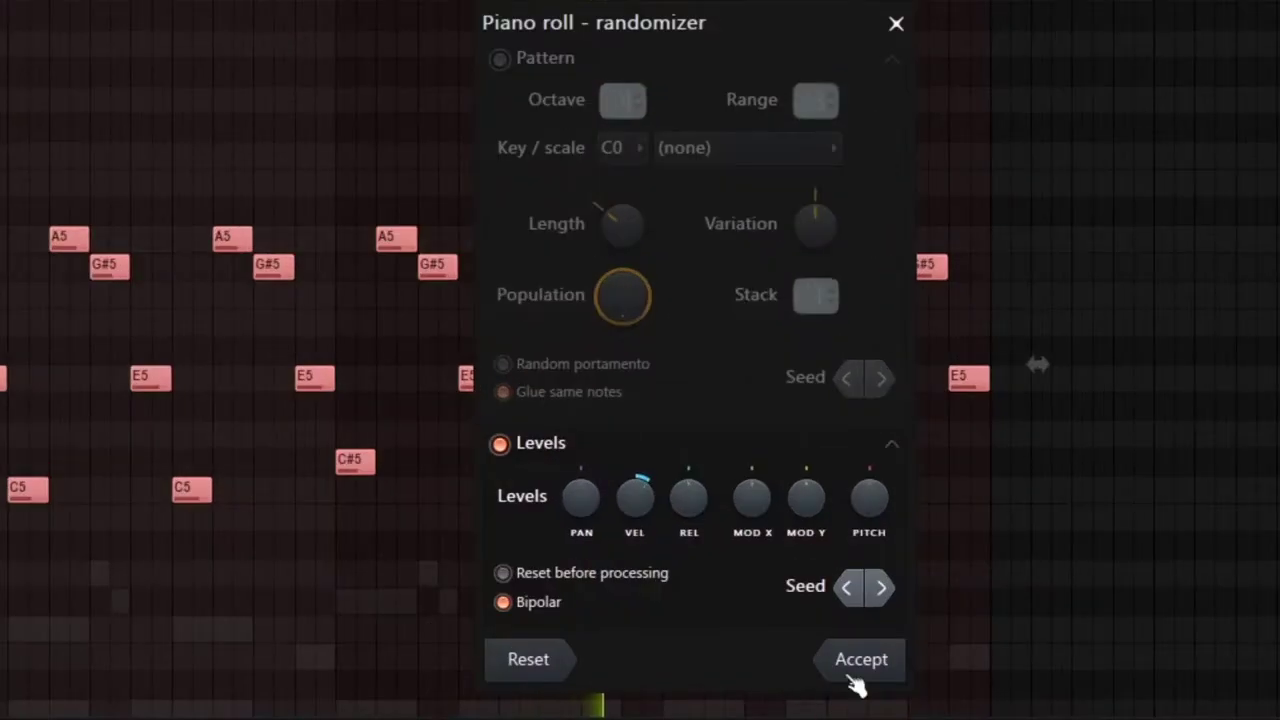
pyautogui.click(855, 663)
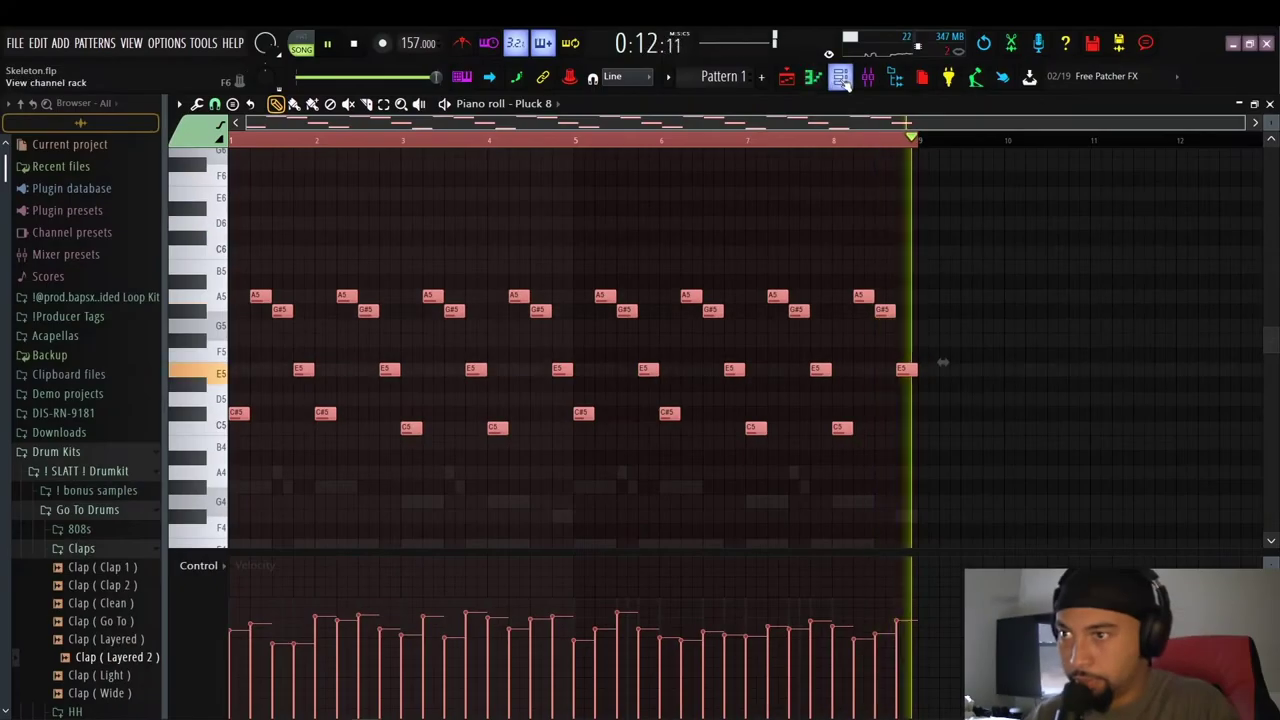
# Play the melody channels together, then randomize the velocity of all Flute 5 notes with bipolar level variation.
pyautogui.click(840, 78)
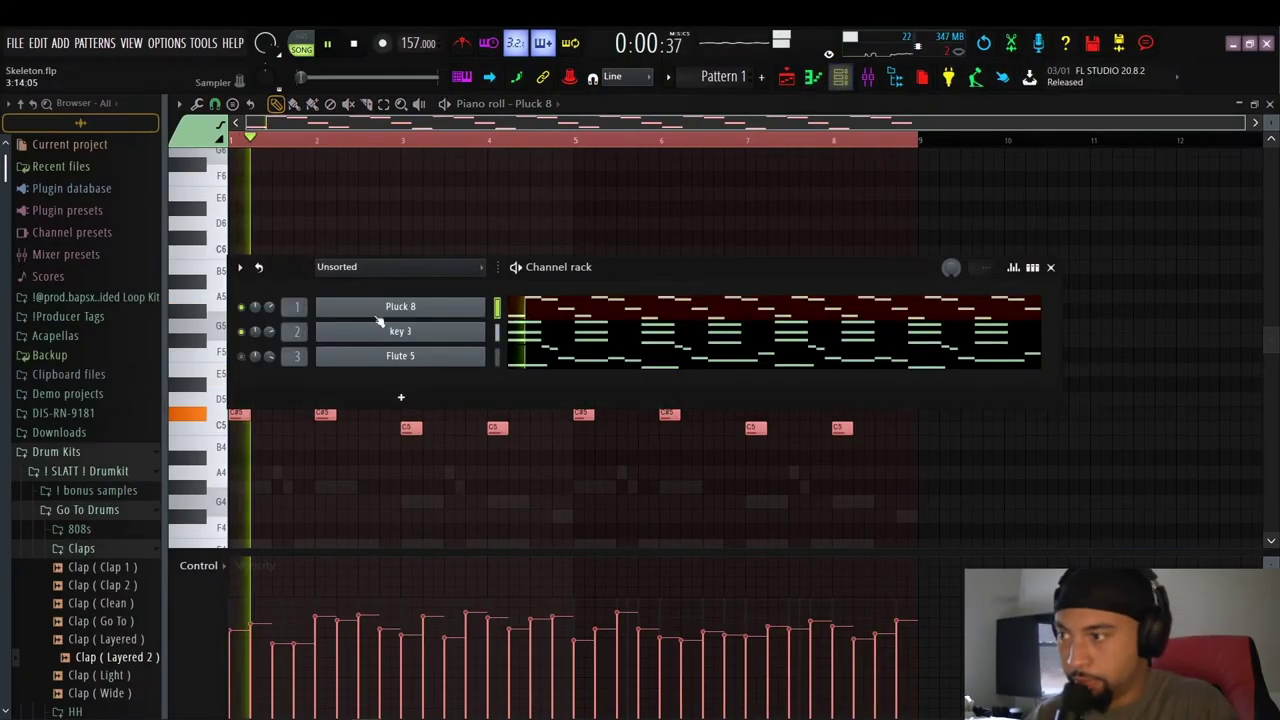
pyautogui.press('space')
pyautogui.press('space')
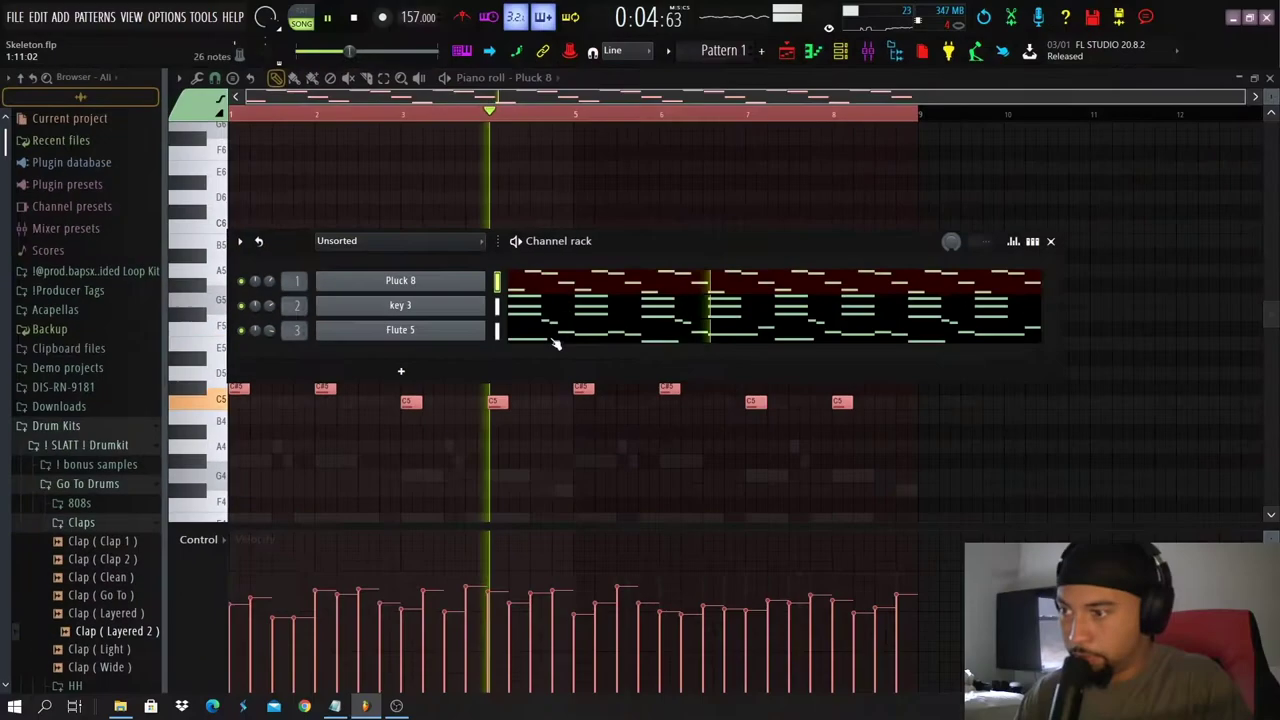
pyautogui.click(975, 388)
pyautogui.scroll(-3, 842, 498)
pyautogui.scroll(-2, 540, 330)
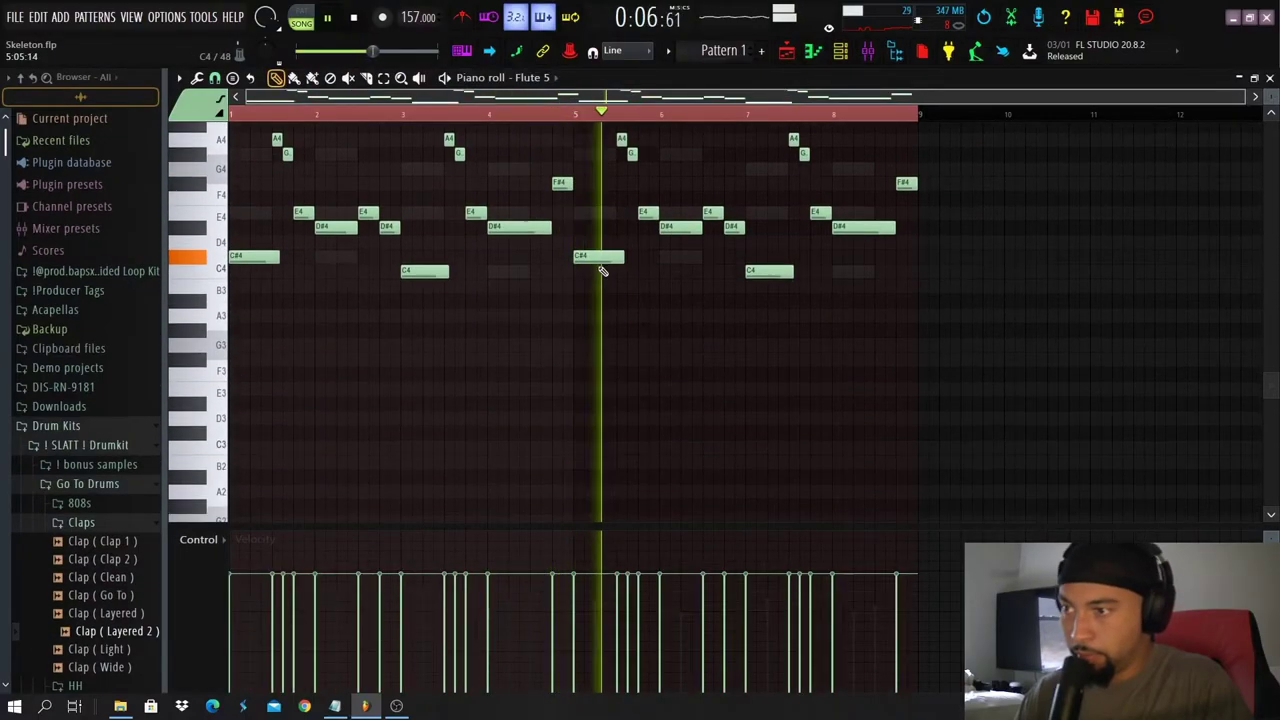
pyautogui.scroll(-1, 586, 277)
pyautogui.hotkey('ctrl', 'a')
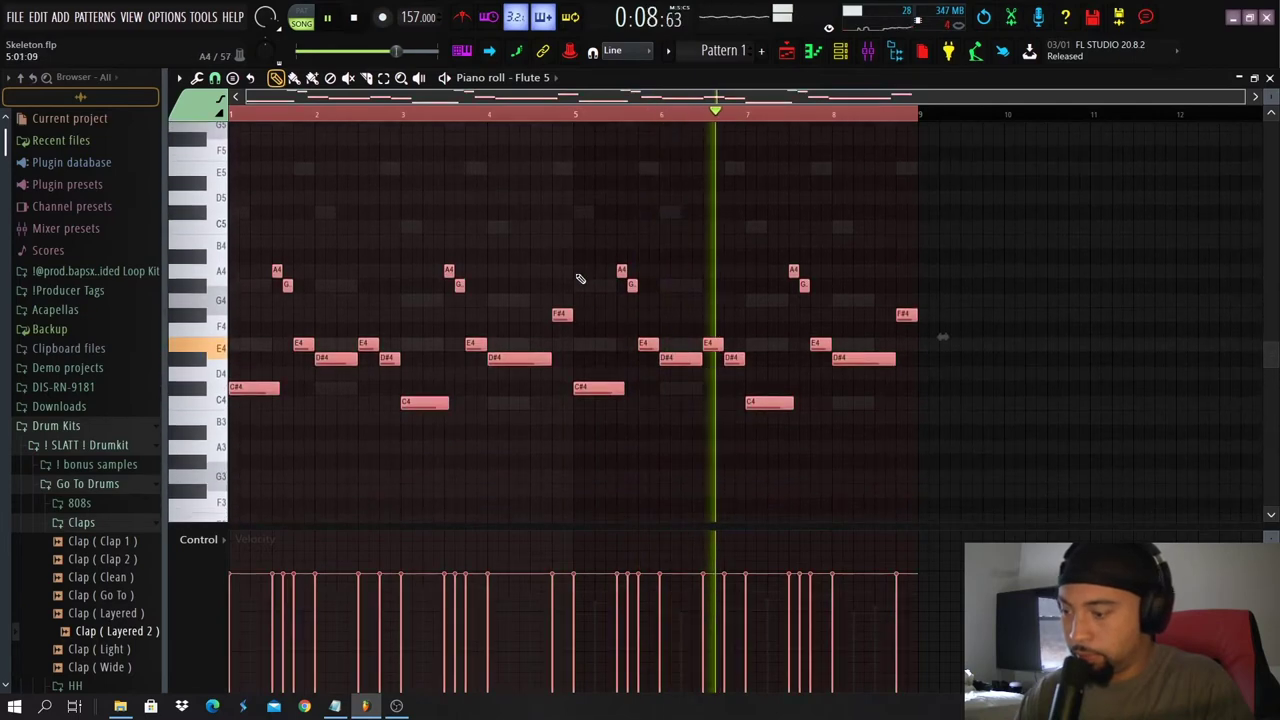
pyautogui.hotkey('alt', 'r')
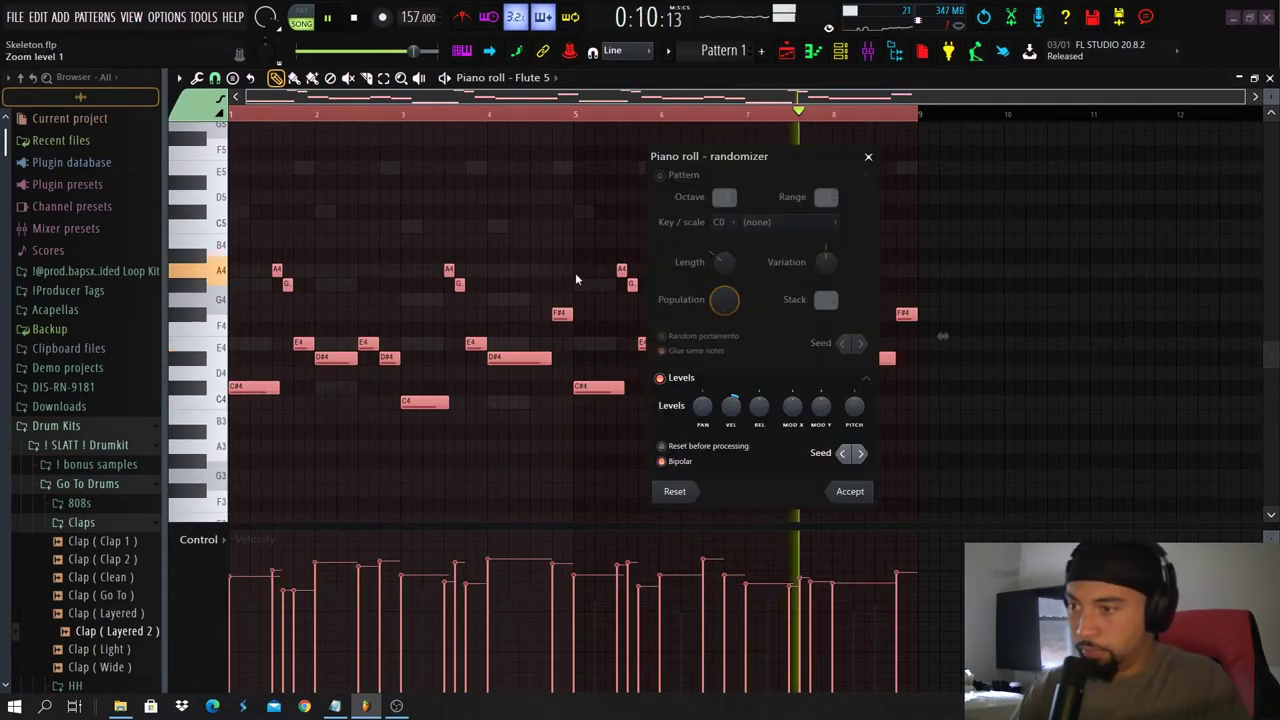
pyautogui.click(847, 489)
pyautogui.press('space')
# Remove the old audio clip from playlist Track 1 and delete the Pattern 1 #2 and Pattern 1 audio clips from the project.
pyautogui.press('F5')
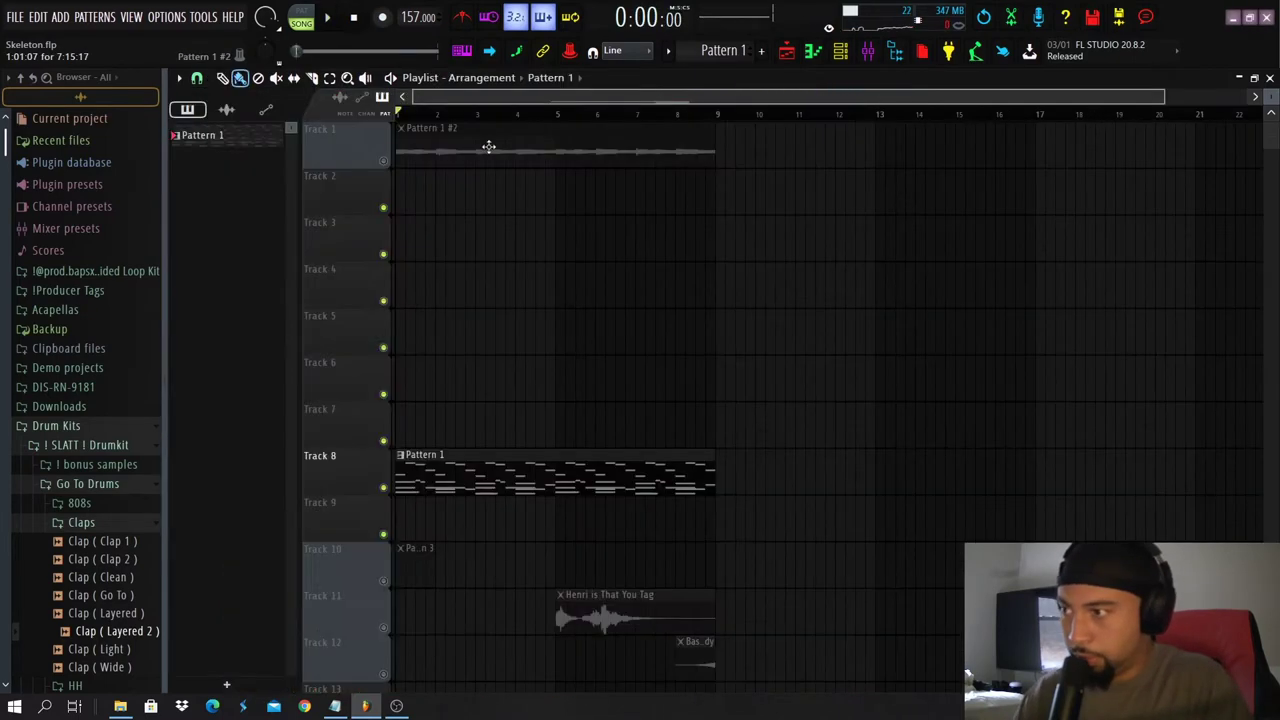
pyautogui.click(227, 110)
pyautogui.rightClick(427, 150)
pyautogui.rightClick(245, 222)
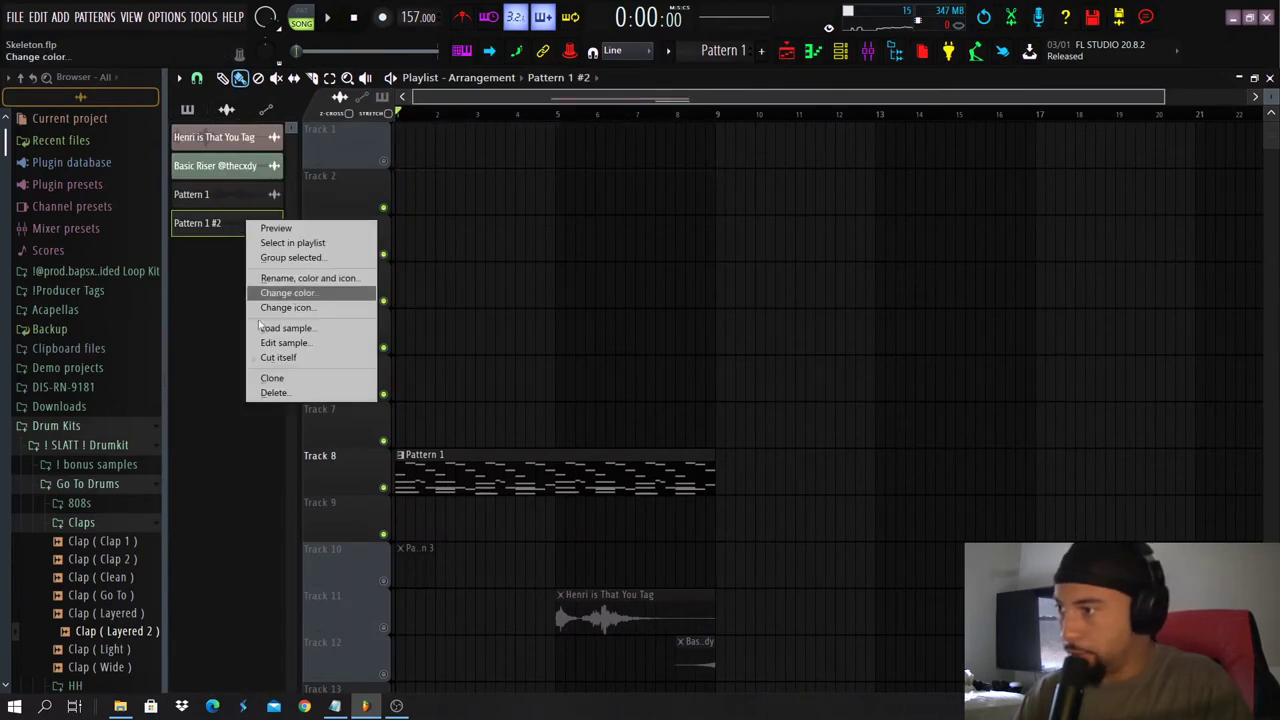
pyautogui.click(265, 392)
pyautogui.rightClick(230, 192)
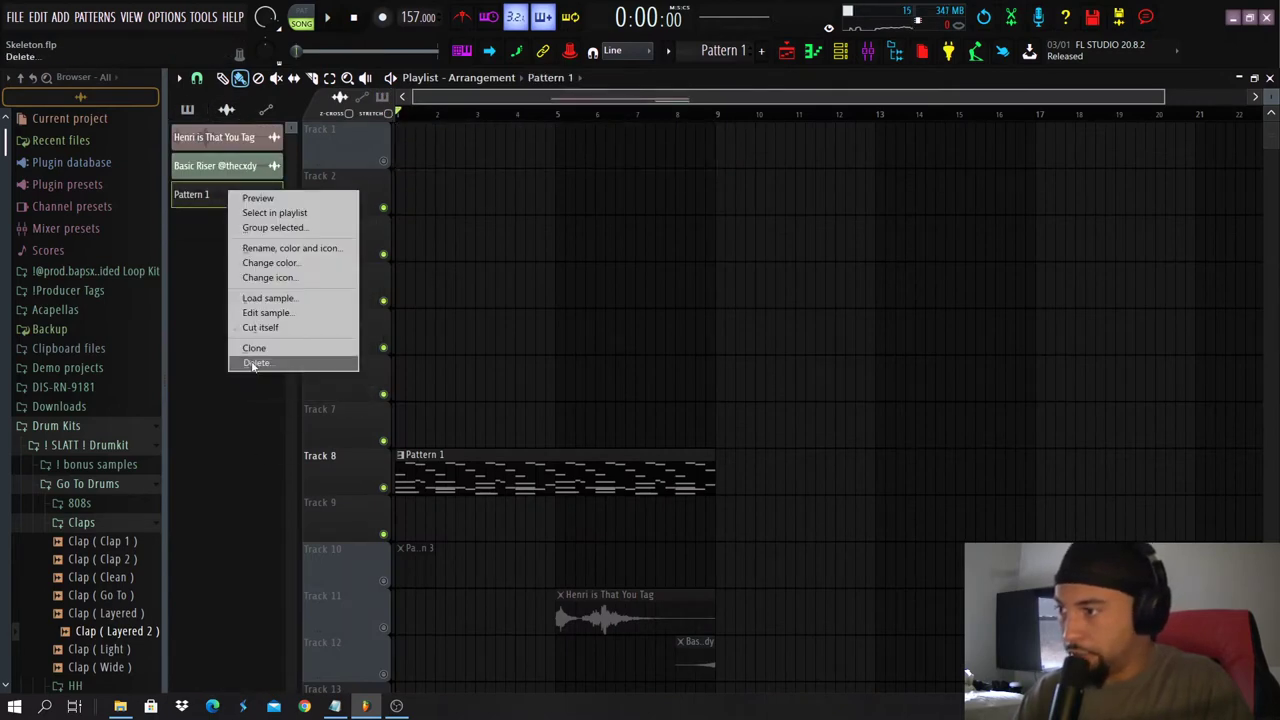
pyautogui.click(260, 362)
# Move the Pattern 1 clip from Track 8 to the start of Track 1 and unmute that track.
pyautogui.click(499, 468)
pyautogui.rightClick(209, 138)
pyautogui.click(740, 432)
pyautogui.rightClick(774, 446)
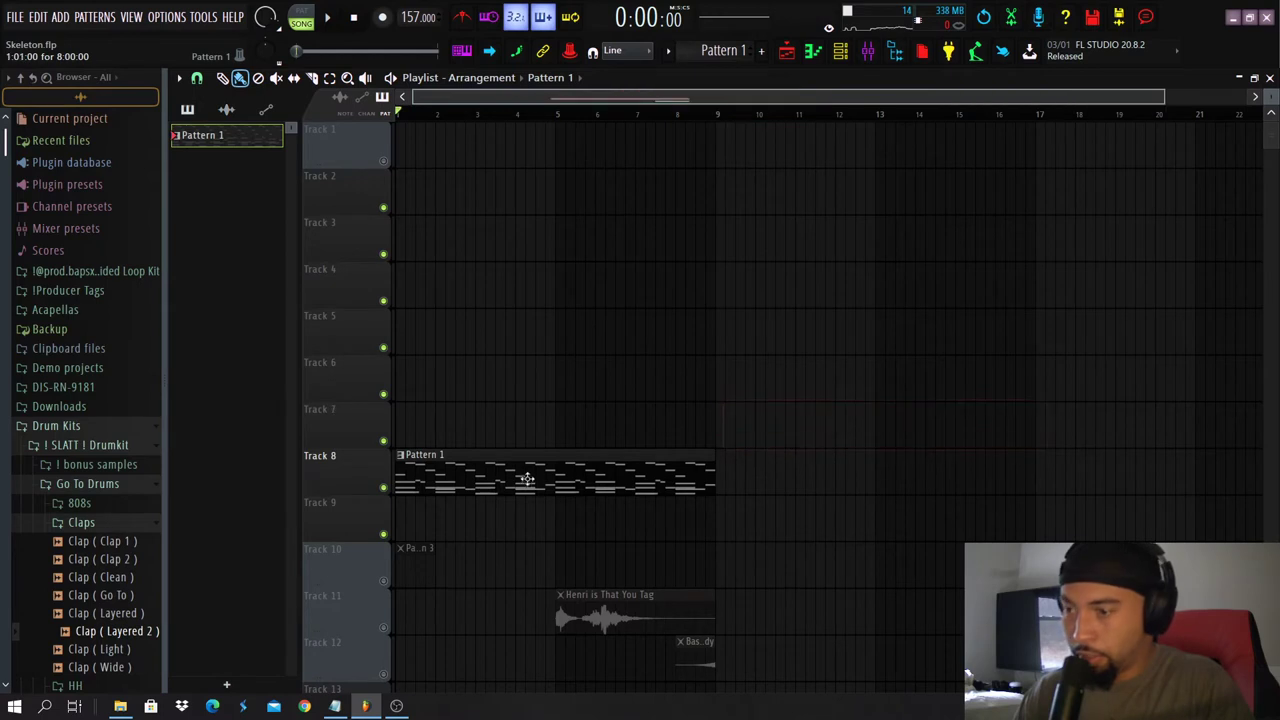
pyautogui.moveTo(526, 477); pyautogui.dragTo(469, 7)
pyautogui.click(384, 161)
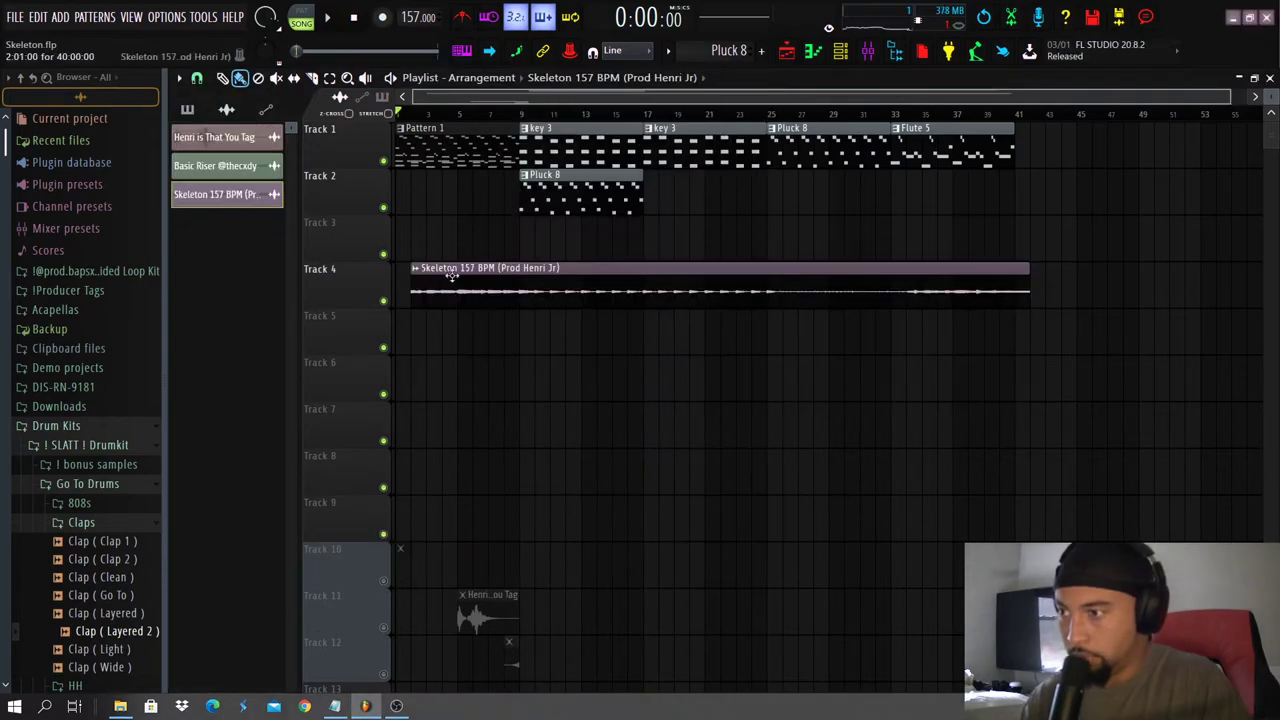
# Align the Skeleton 157 BPM audio clip to bar 1 on Track 3 and delete the pattern clips from Tracks 1 and 2.
pyautogui.moveTo(452, 278); pyautogui.dragTo(437, 232)
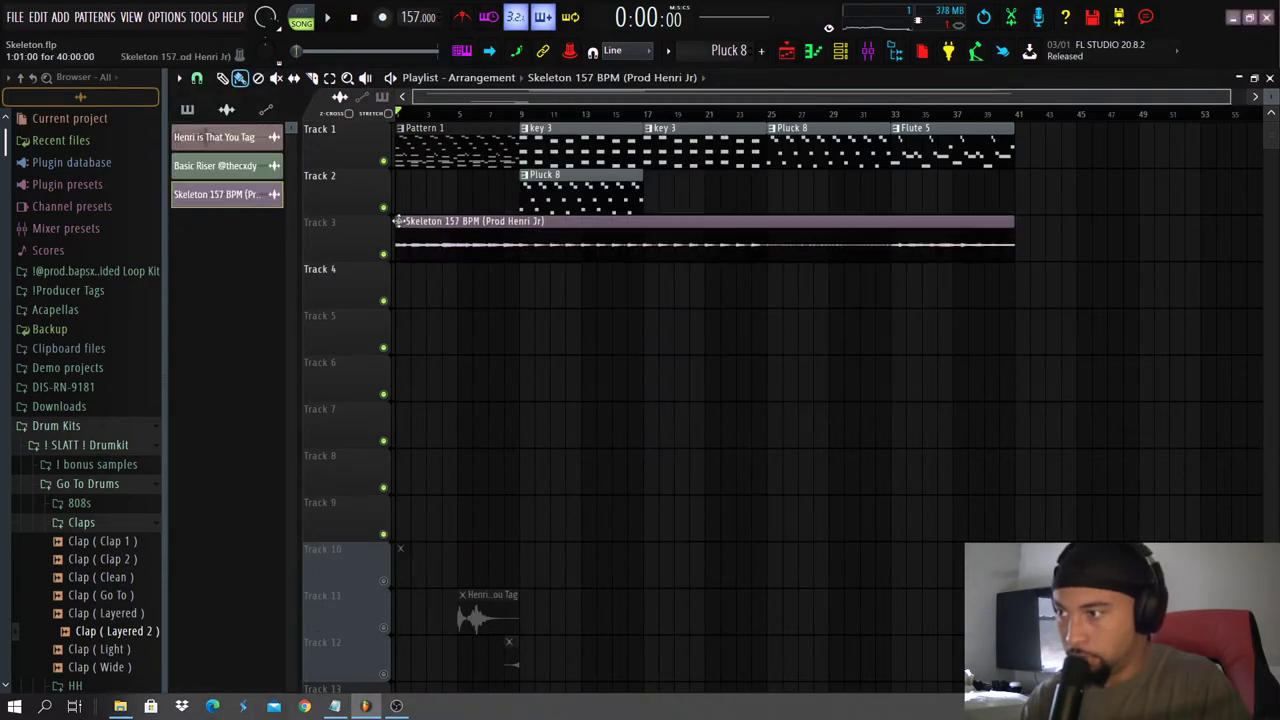
pyautogui.rightClick(431, 163)
pyautogui.rightClick(580, 163)
pyautogui.rightClick(705, 164)
pyautogui.rightClick(829, 165)
pyautogui.rightClick(953, 165)
pyautogui.rightClick(560, 208)
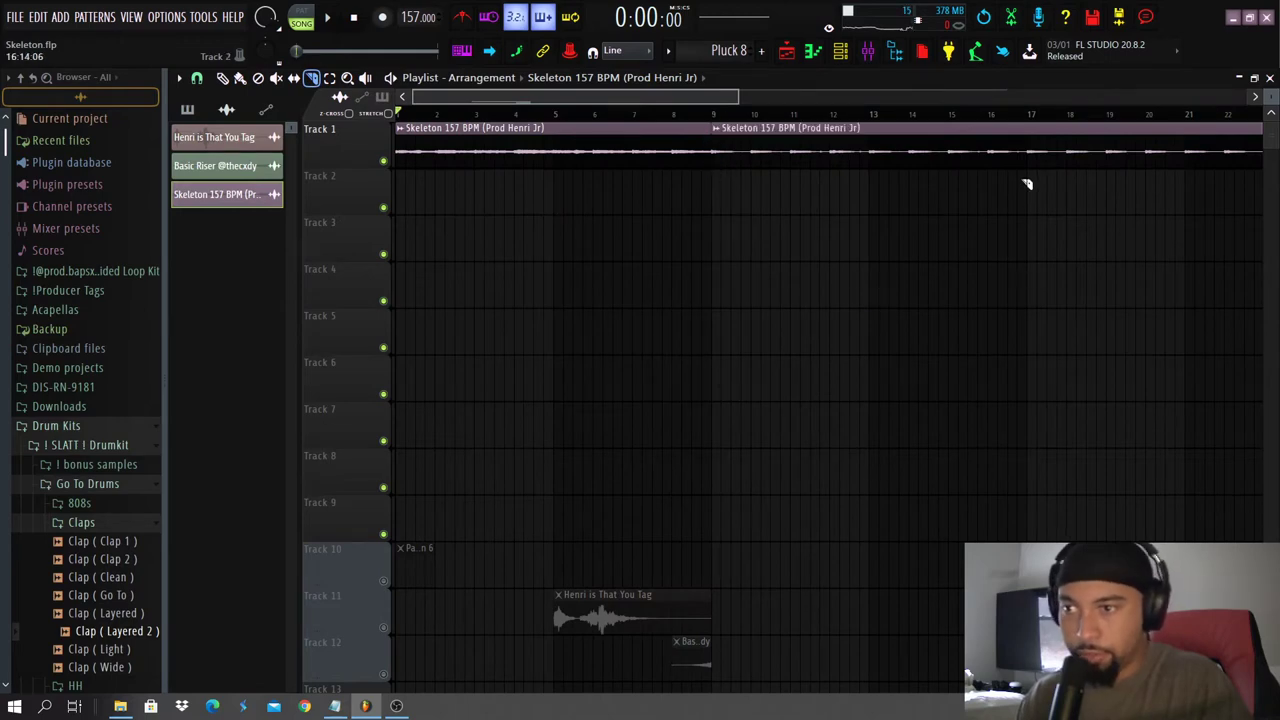
# Stack the four later 8-bar slices of the Skeleton audio at bar 1 on Tracks 2, 3, 4 and 5.
pyautogui.scroll(-5, 1040, 119)
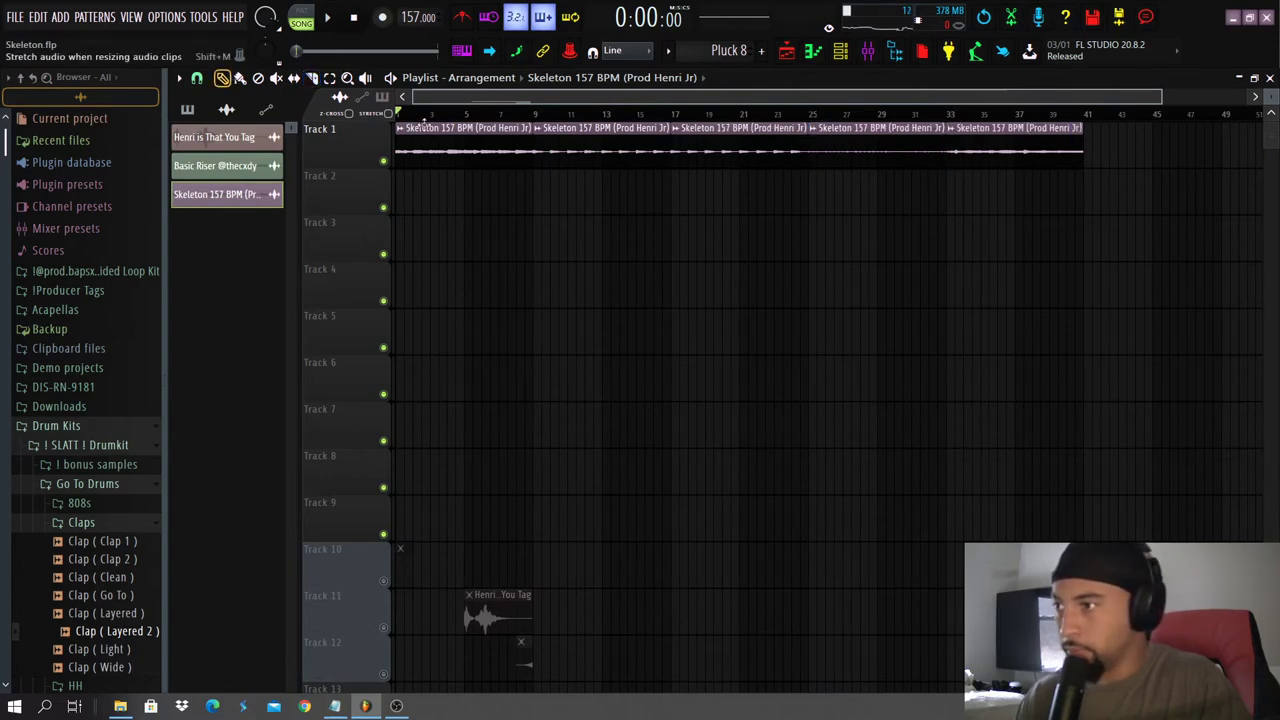
pyautogui.moveTo(601, 137); pyautogui.dragTo(463, 183)
pyautogui.moveTo(734, 145); pyautogui.dragTo(456, 237)
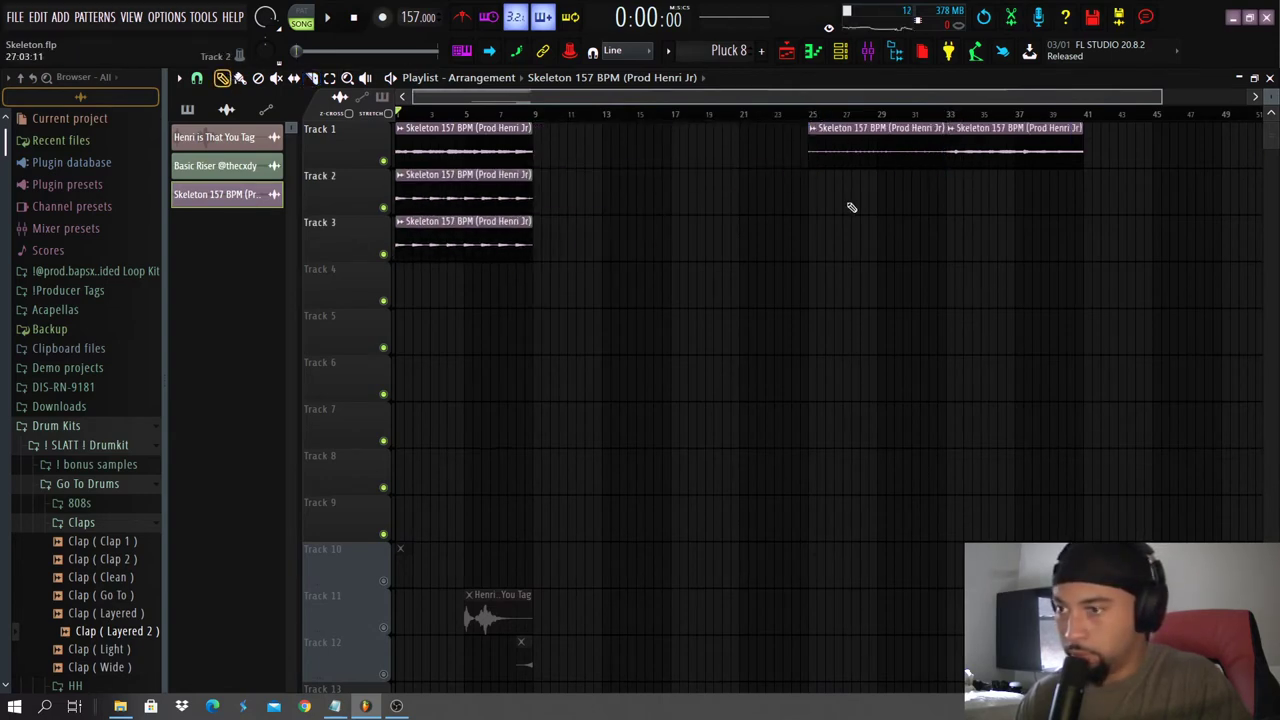
pyautogui.moveTo(854, 149); pyautogui.dragTo(440, 289)
pyautogui.moveTo(1007, 171); pyautogui.dragTo(339, 306)
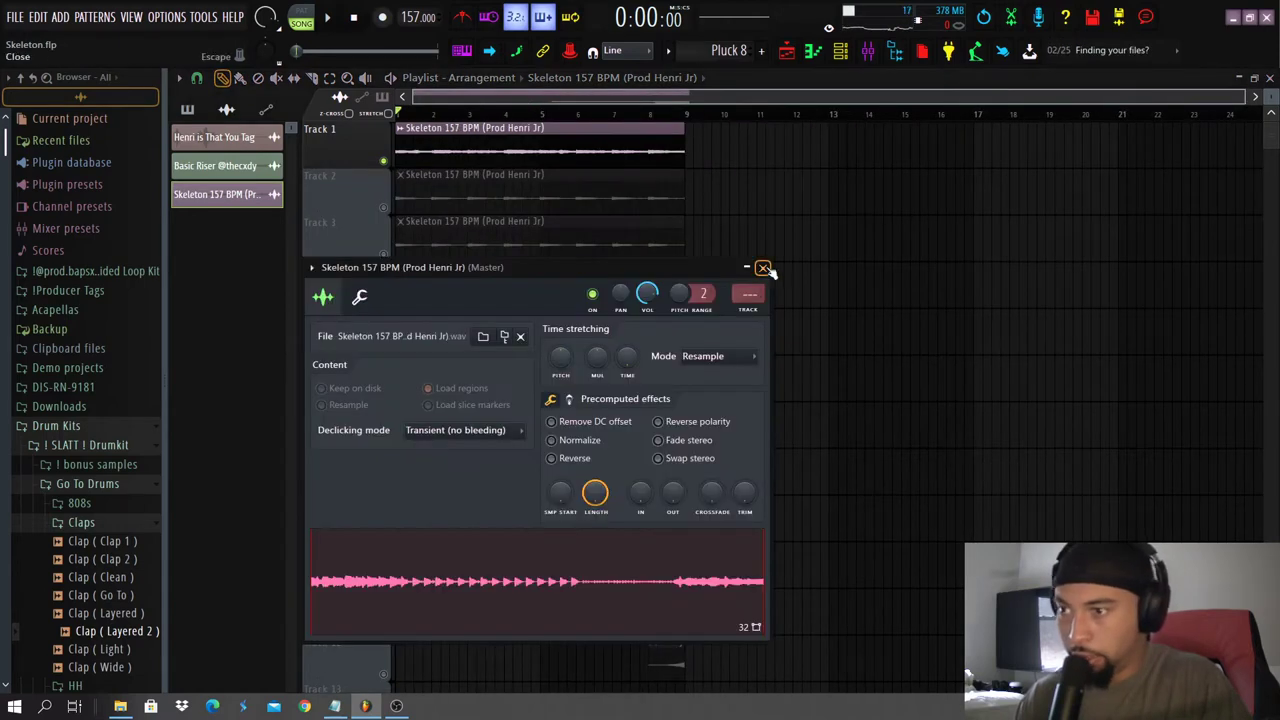
# Make the Skeleton clip on Track 1 unique and move the copy to about bar 12 on Track 4.
pyautogui.click(763, 269)
pyautogui.click(401, 128)
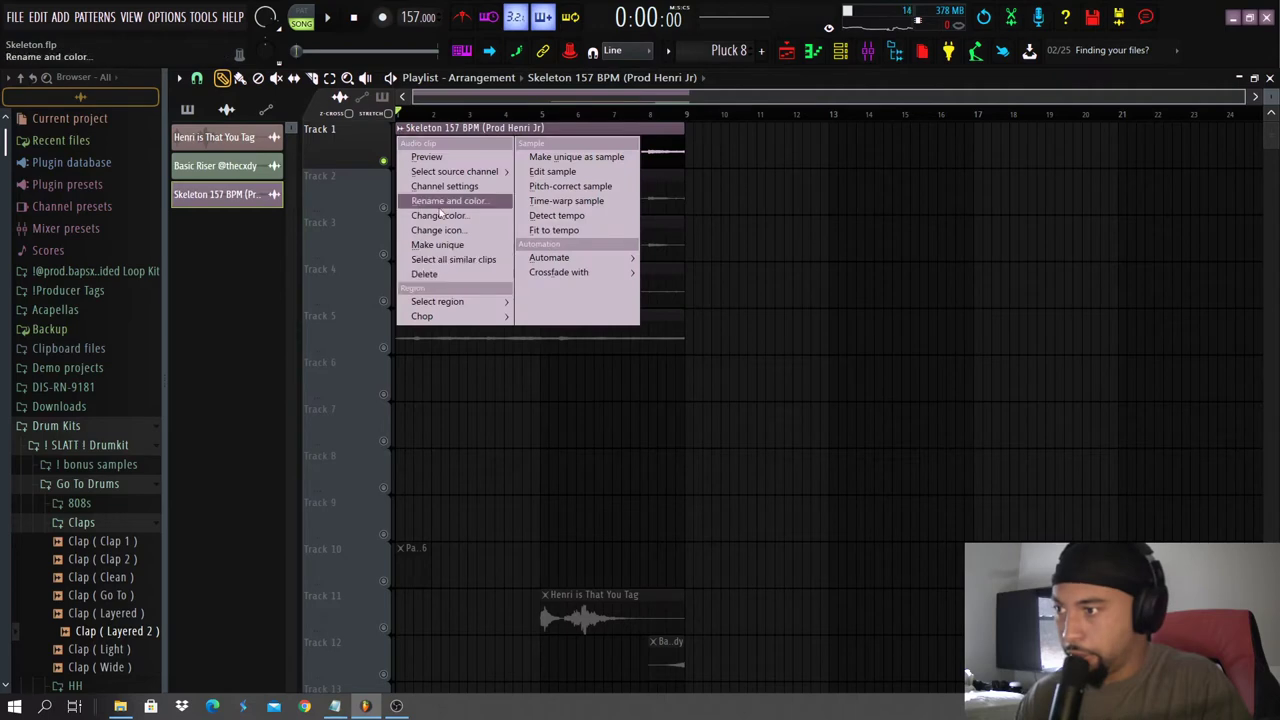
pyautogui.click(432, 246)
pyautogui.moveTo(1000, 138); pyautogui.dragTo(791, 140)
pyautogui.moveTo(556, 147); pyautogui.dragTo(963, 307)
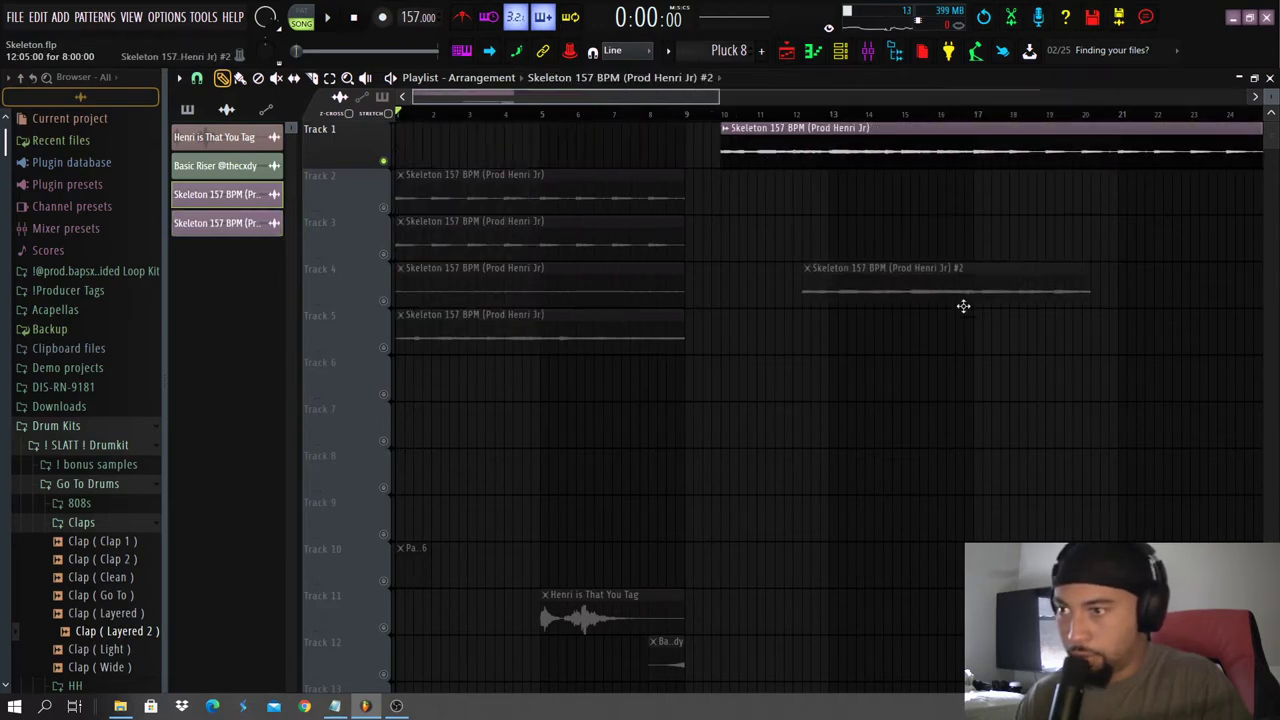
# Place the original Skeleton audio at bar 1 of Track 1, trim it to 8 bars, and put the unique copy at bar 9.
pyautogui.moveTo(927, 150); pyautogui.dragTo(155, 165)
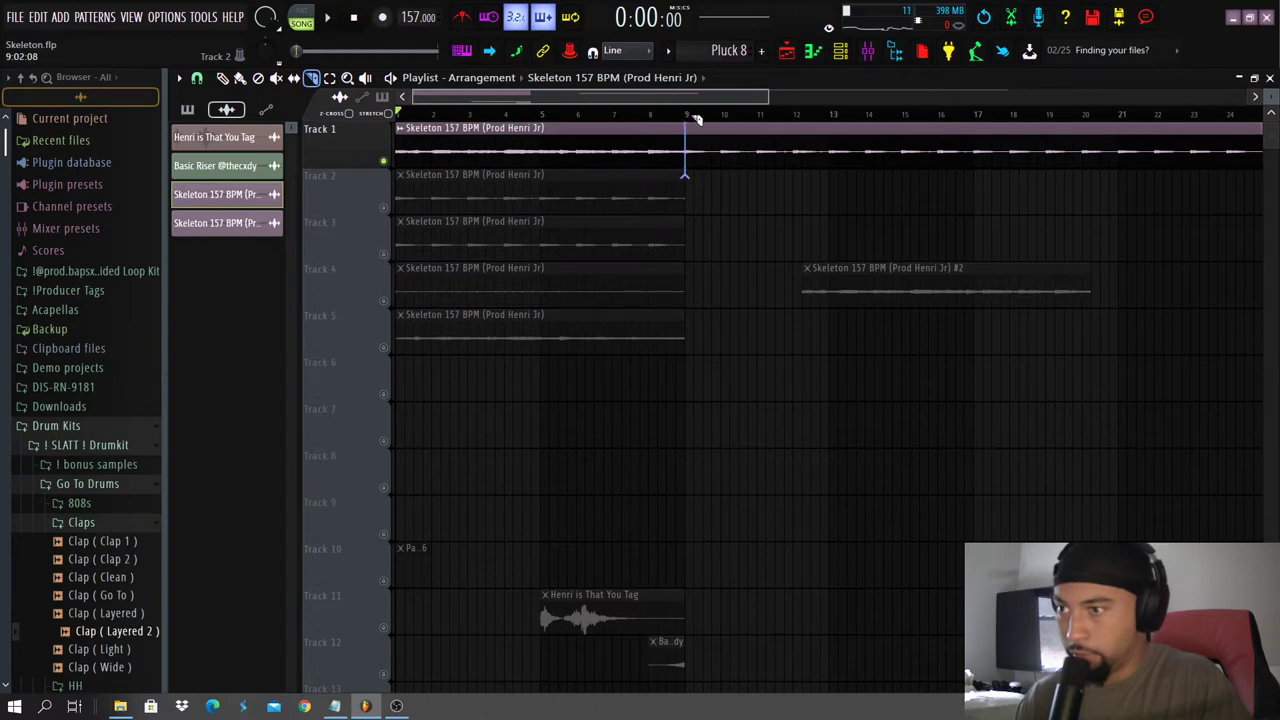
pyautogui.rightClick(927, 148)
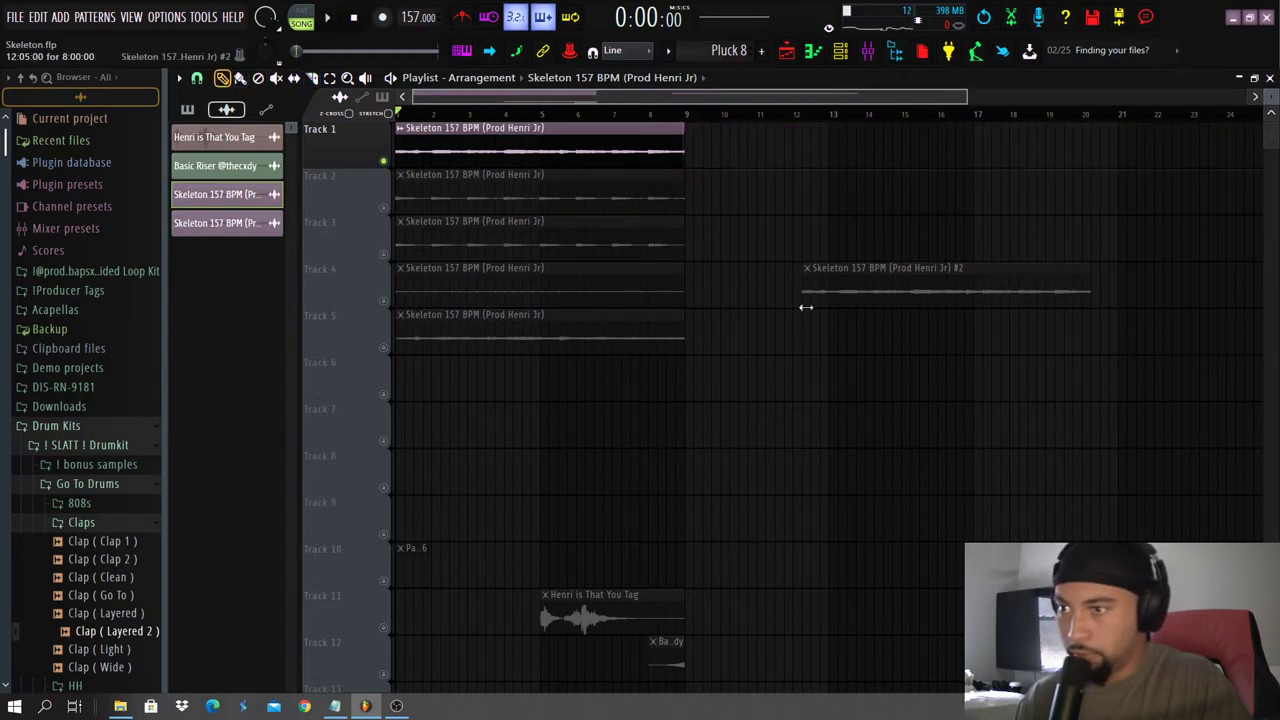
pyautogui.moveTo(874, 280); pyautogui.dragTo(757, 129)
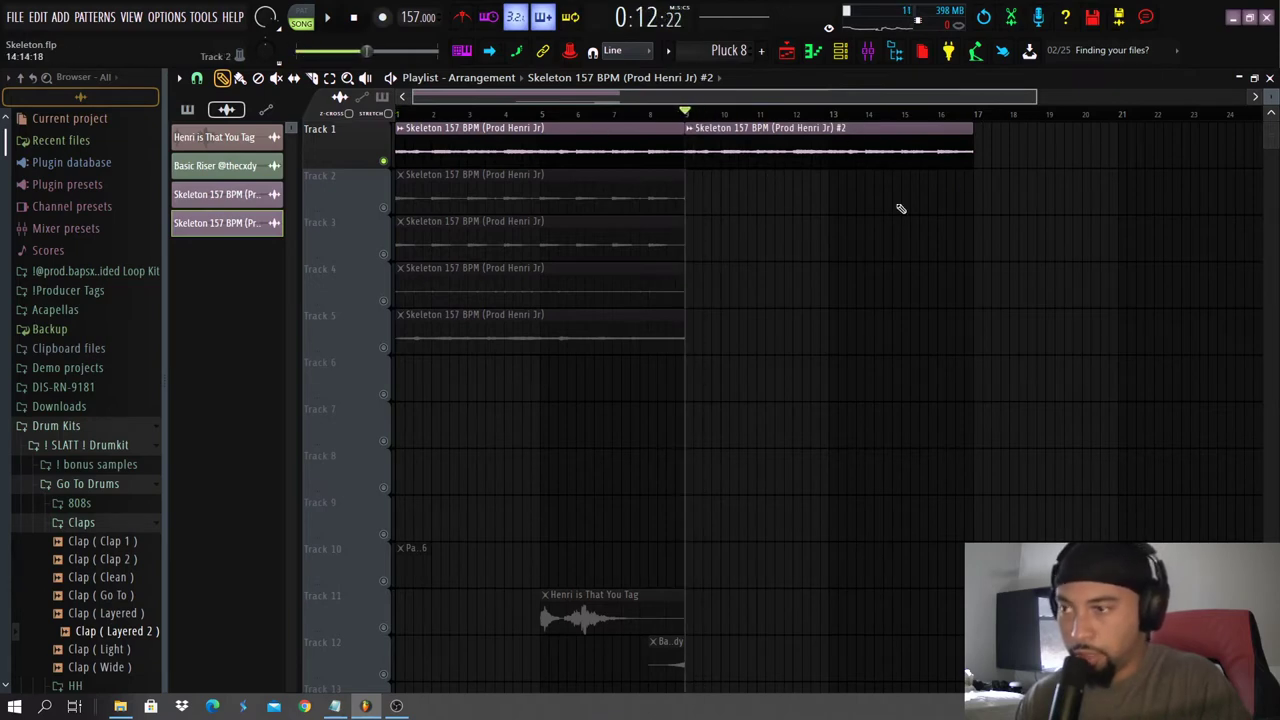
# Play back the unique Skeleton copy on Track 1 from bar 9 to compare it with the original clip.
pyautogui.doubleClick(784, 130)
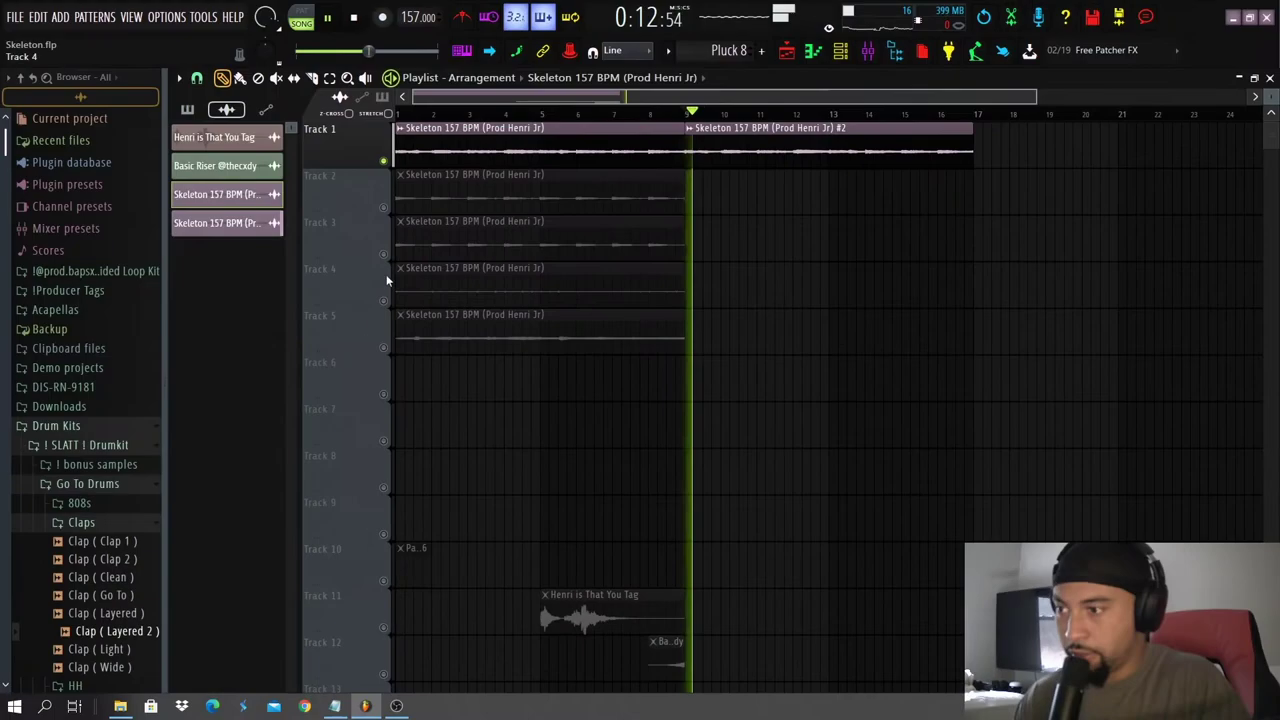
pyautogui.scroll(-1, 337, 316)
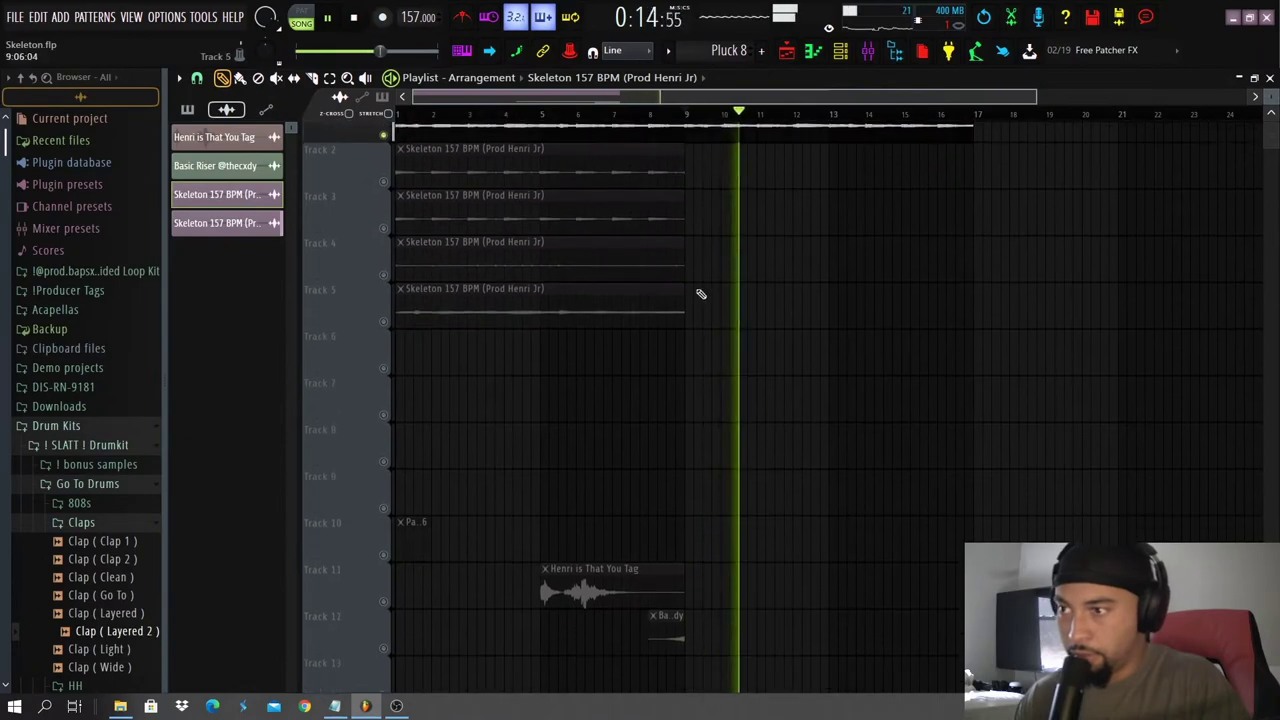
pyautogui.scroll(2, 690, 285)
pyautogui.scroll(-2, 620, 265)
pyautogui.press('space')
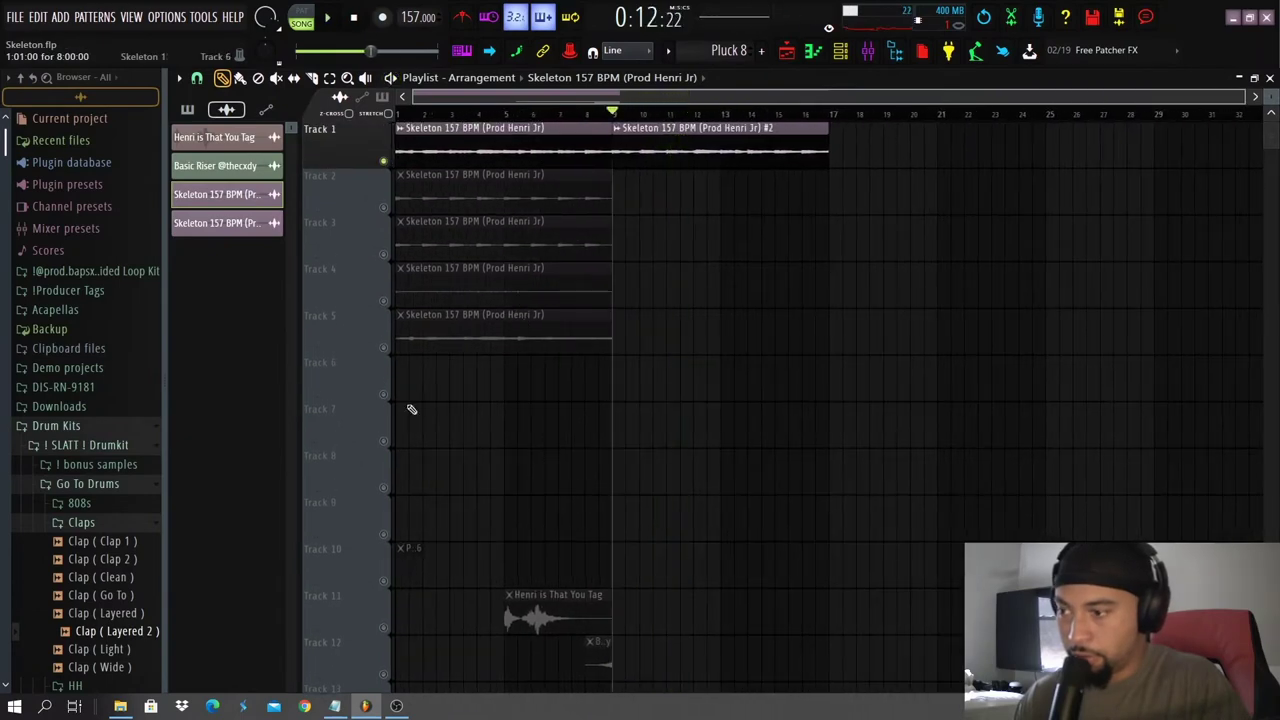
# Create a new empty pattern and place it at the start of Track 8.
pyautogui.scroll(1, 737, 50)
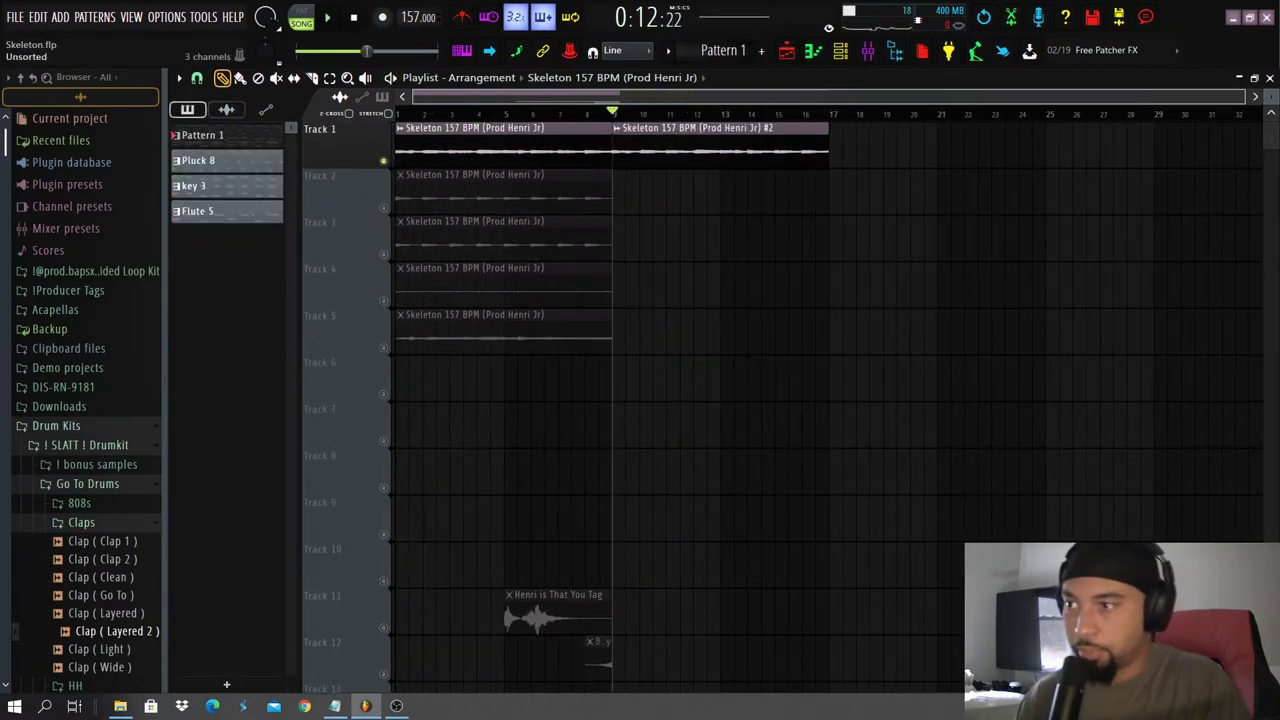
pyautogui.hotkey('ctrl', 'F4')
pyautogui.click(416, 469)
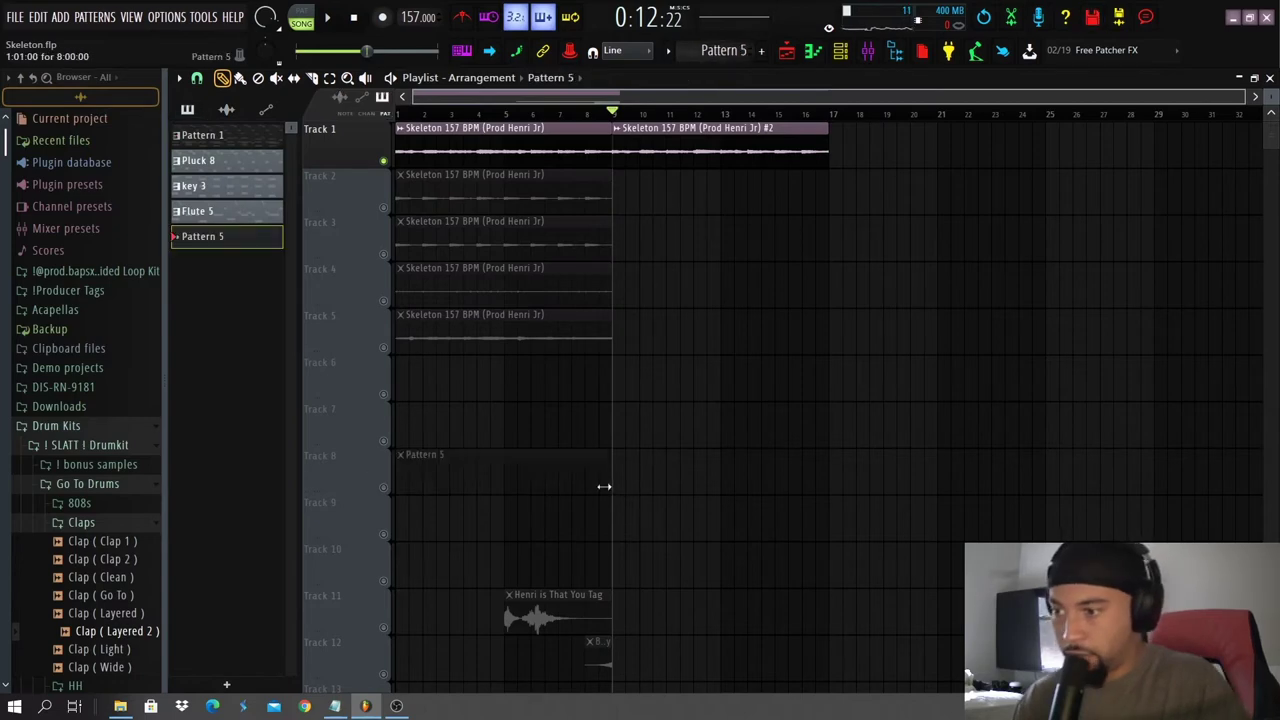
# Enable Track 8 and replace its empty Pattern 5 clips with a Pattern 1 clip at bar 1.
pyautogui.click(383, 489)
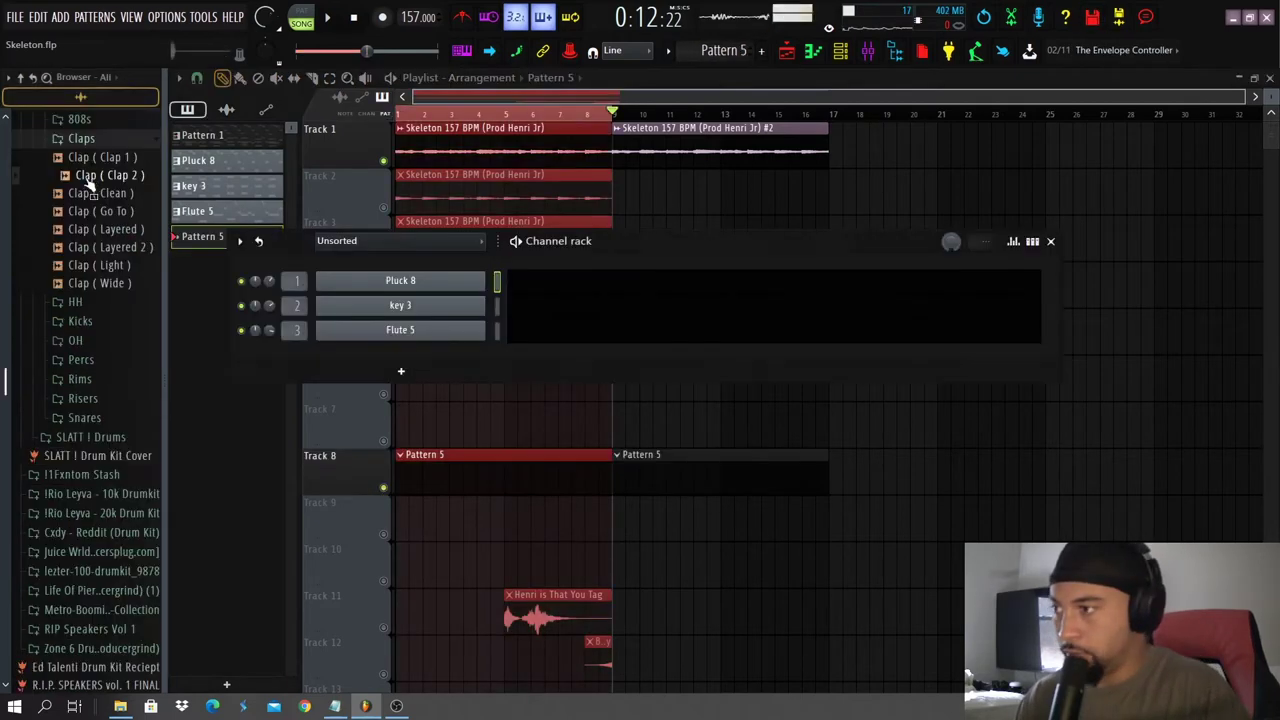
pyautogui.moveTo(89, 180); pyautogui.dragTo(403, 370)
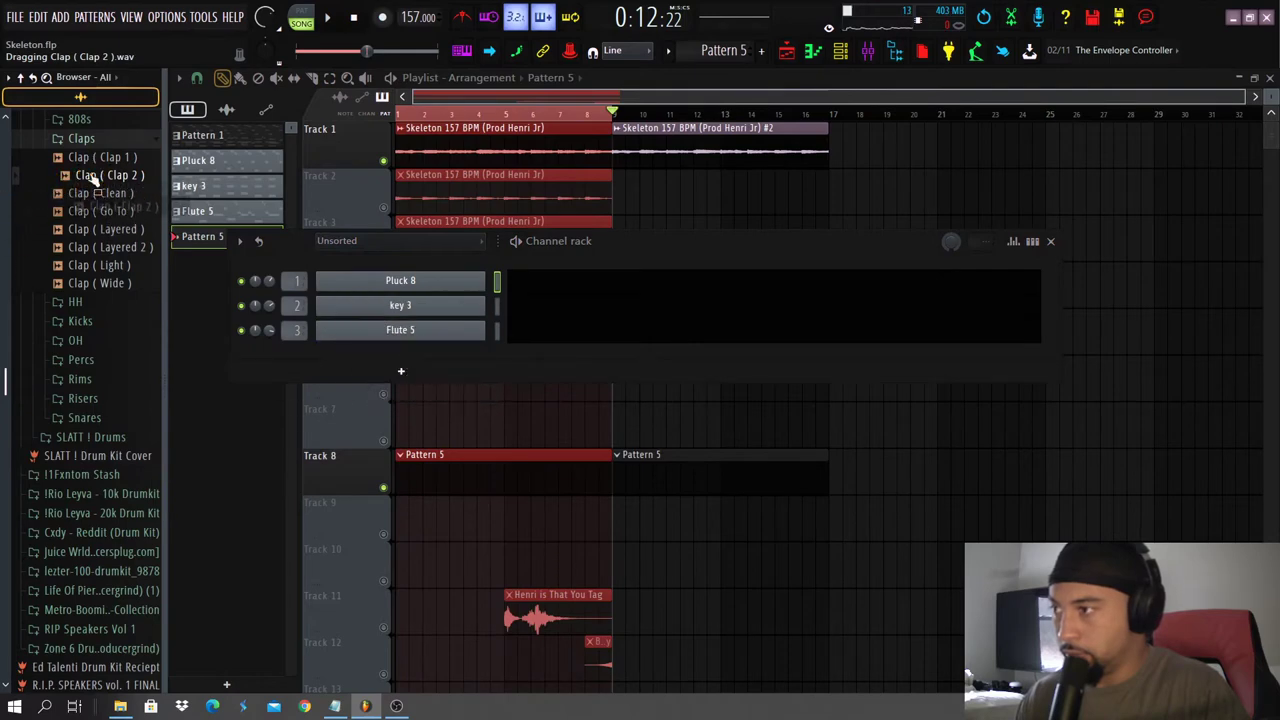
pyautogui.click(221, 139)
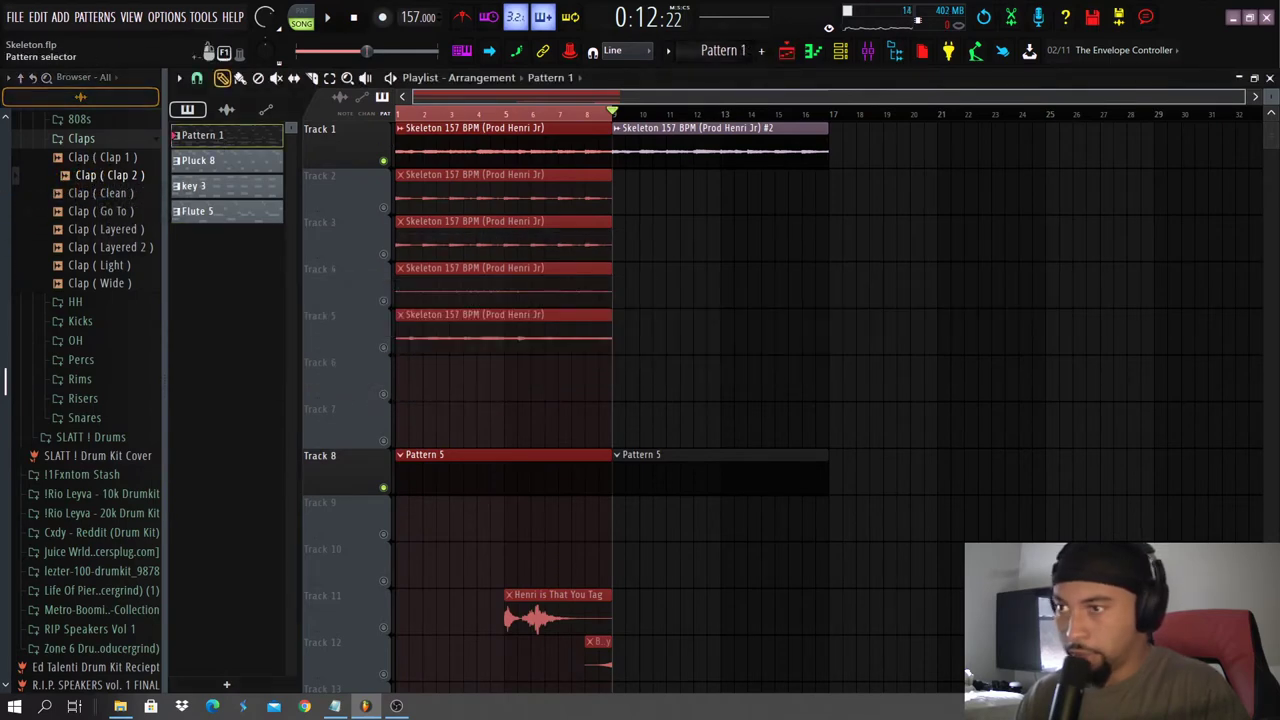
pyautogui.click(428, 430)
pyautogui.rightClick(457, 474)
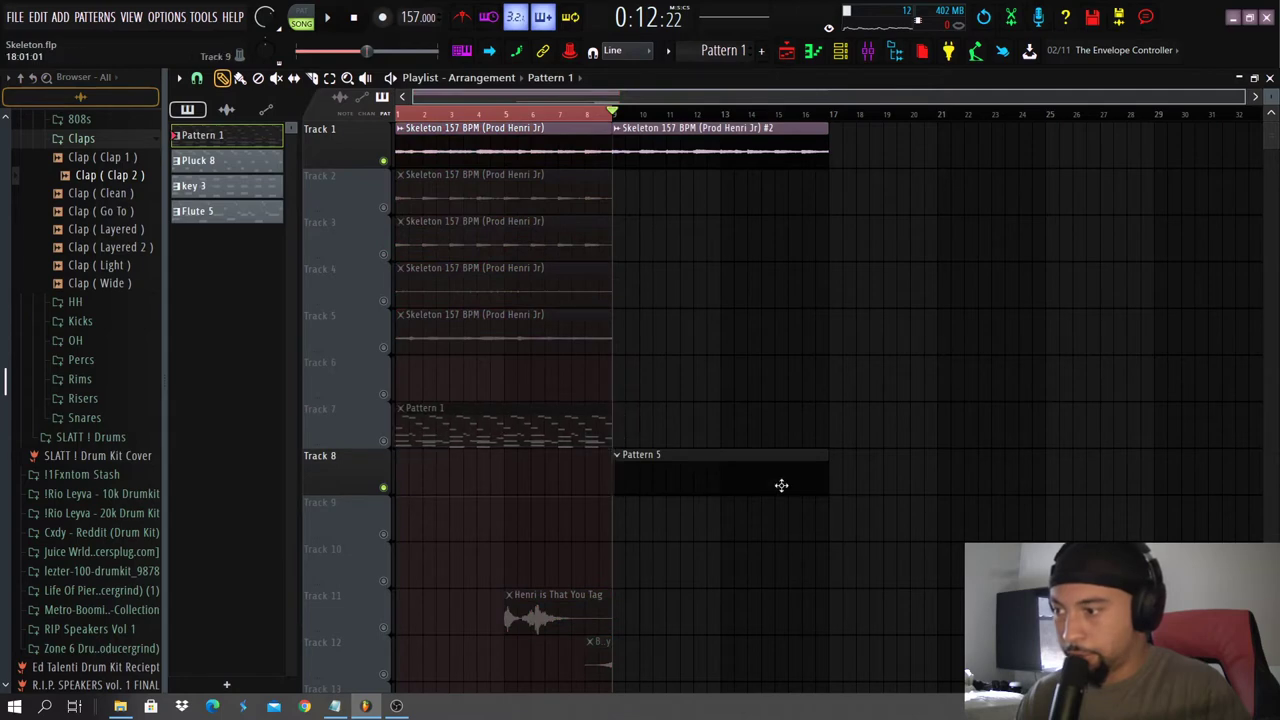
pyautogui.rightClick(777, 486)
pyautogui.moveTo(526, 445); pyautogui.dragTo(479, 472)
# Mute the Pluck 8, key 3 and Flute 5 channels and play the song with the rendered audio.
pyautogui.click(867, 55)
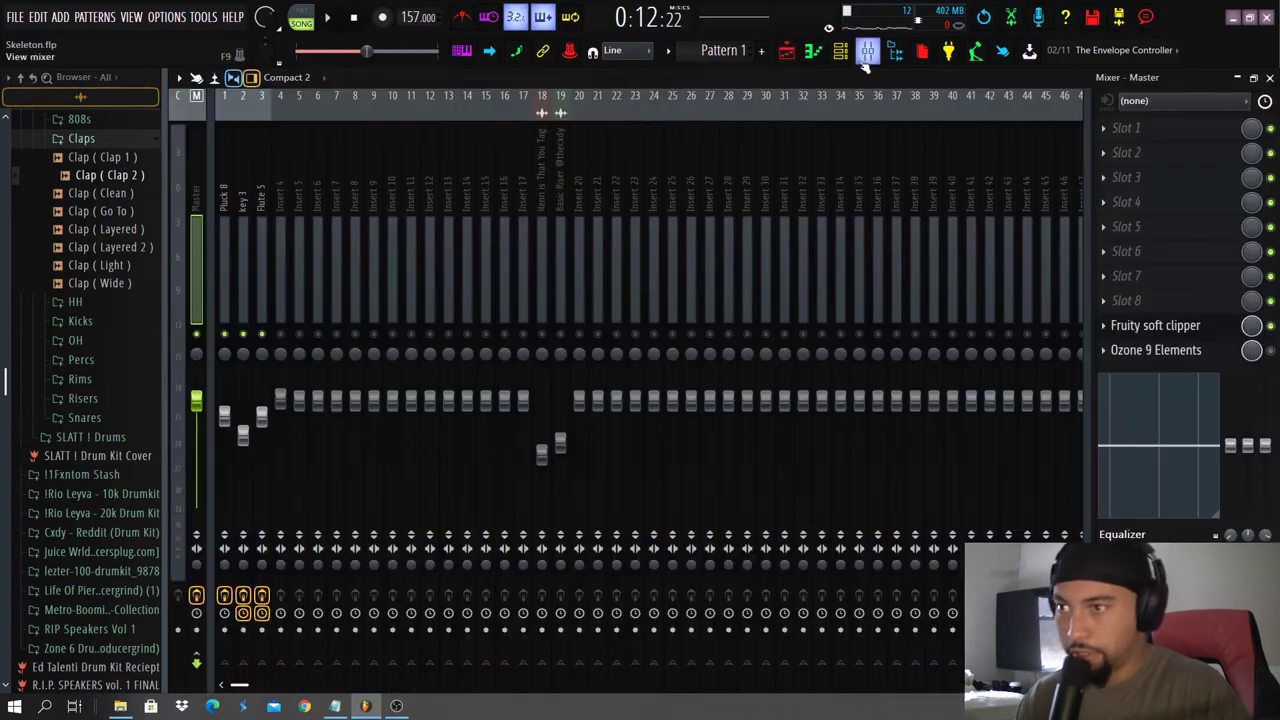
pyautogui.click(849, 57)
pyautogui.press('space')
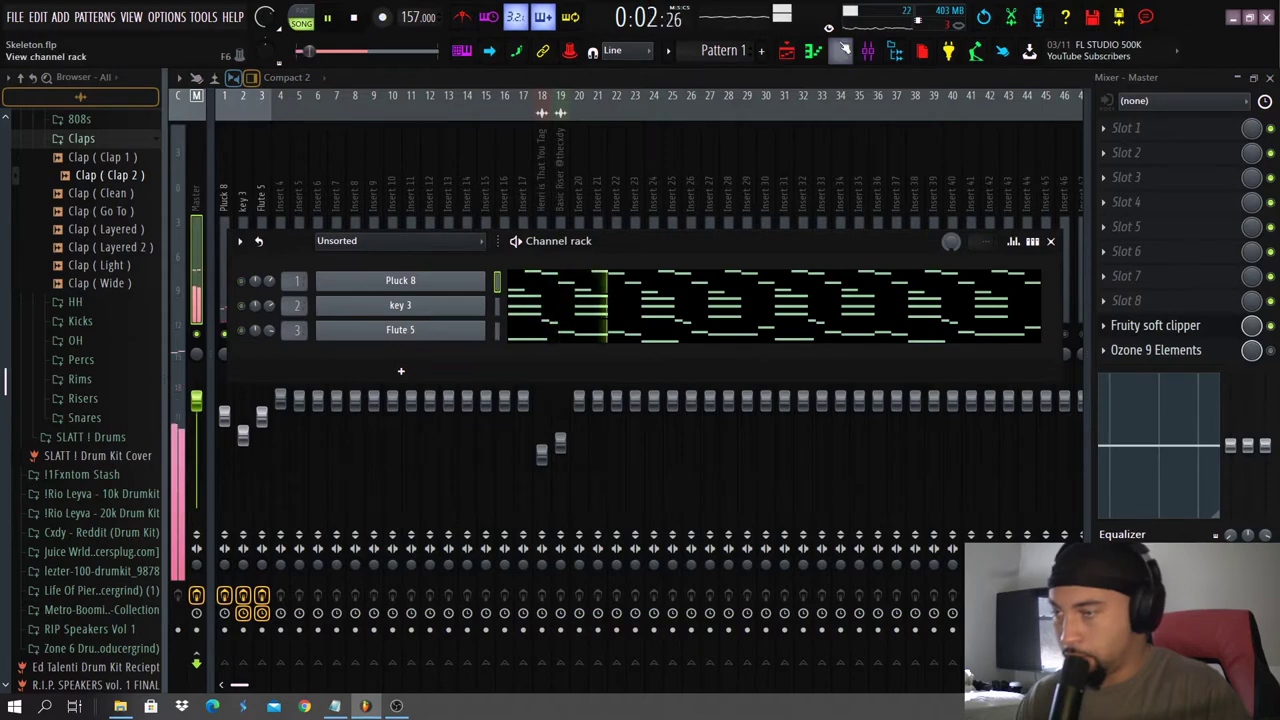
pyautogui.click(800, 57)
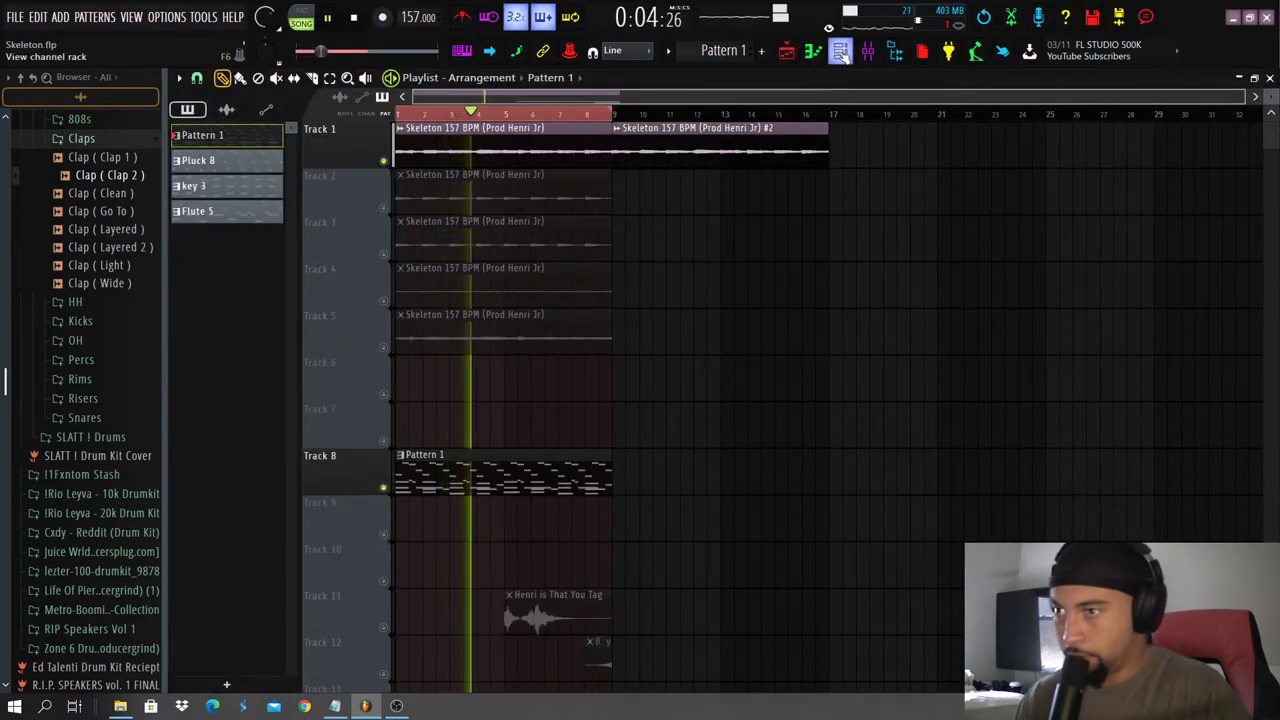
# Add the Clap ( Clap 2 ) sample as a new channel in the channel rack.
pyautogui.click(842, 55)
pyautogui.moveTo(110, 175); pyautogui.dragTo(398, 354)
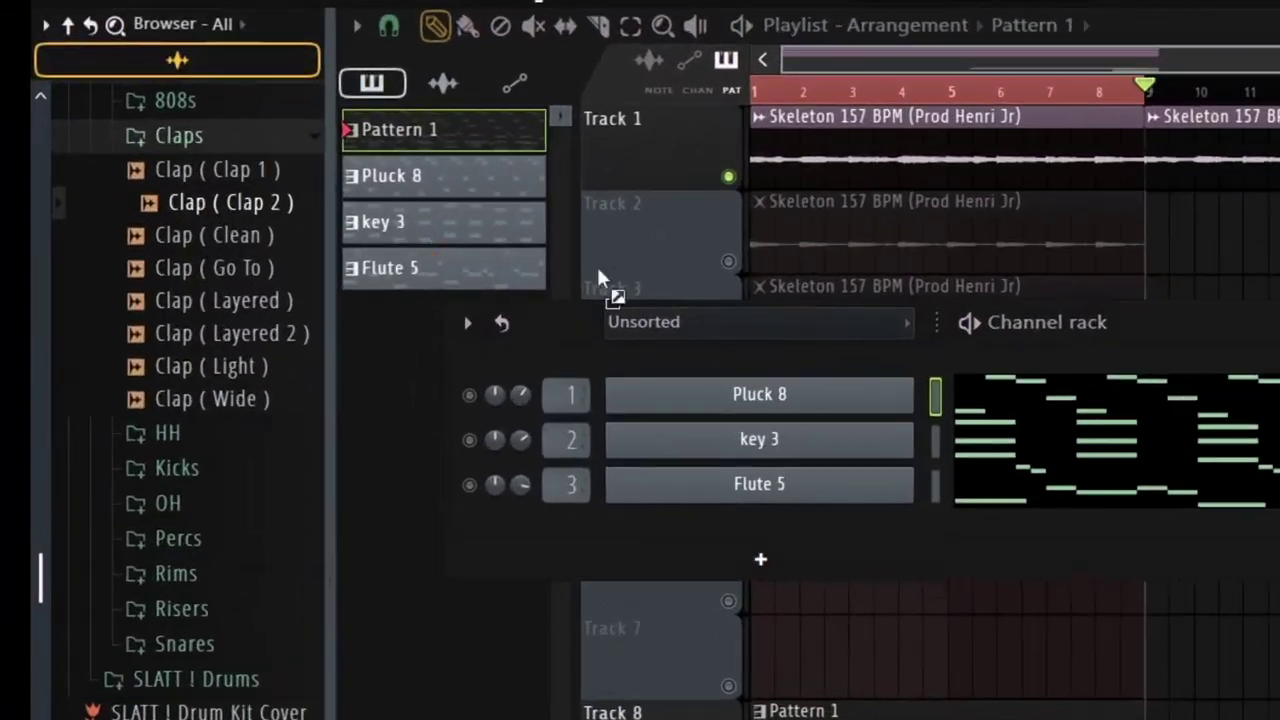
pyautogui.moveTo(755, 525); pyautogui.dragTo(762, 528)
# Audition the 808s in Go To Drums and add 808 ( Long Distorted ) as a channel above the clap.
pyautogui.scroll(4, 200, 300)
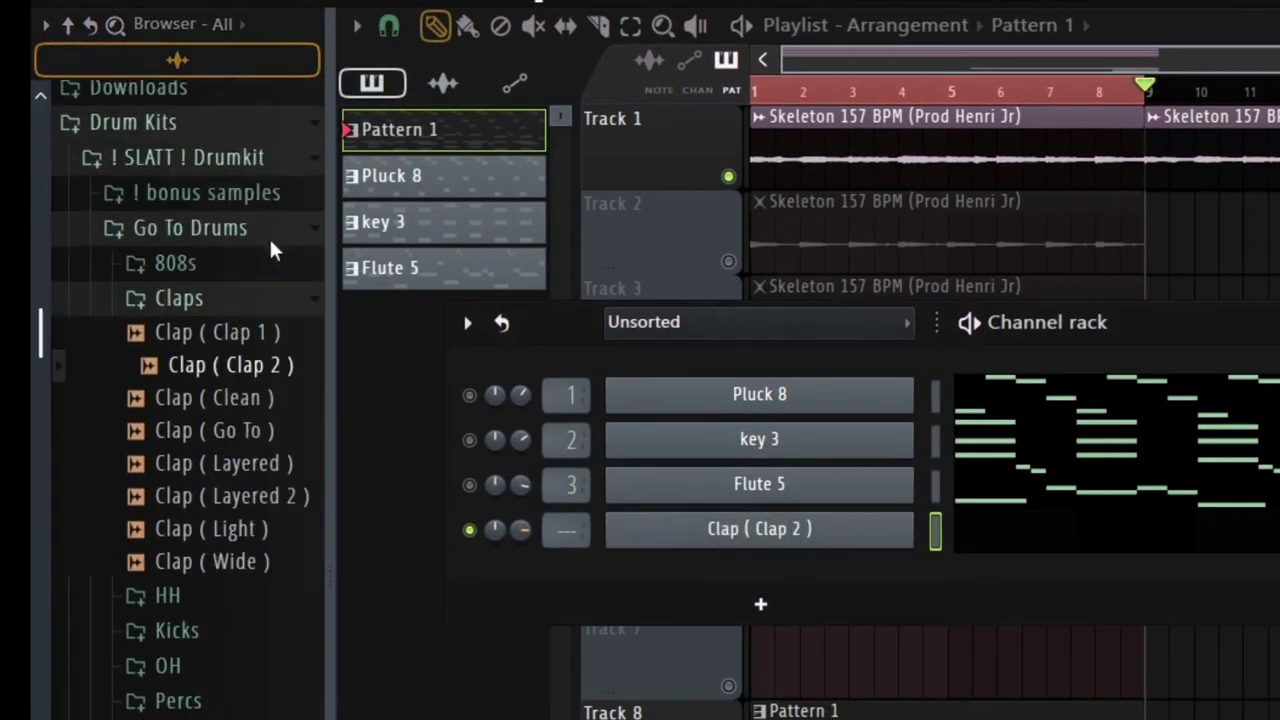
pyautogui.click(236, 496)
pyautogui.click(203, 596)
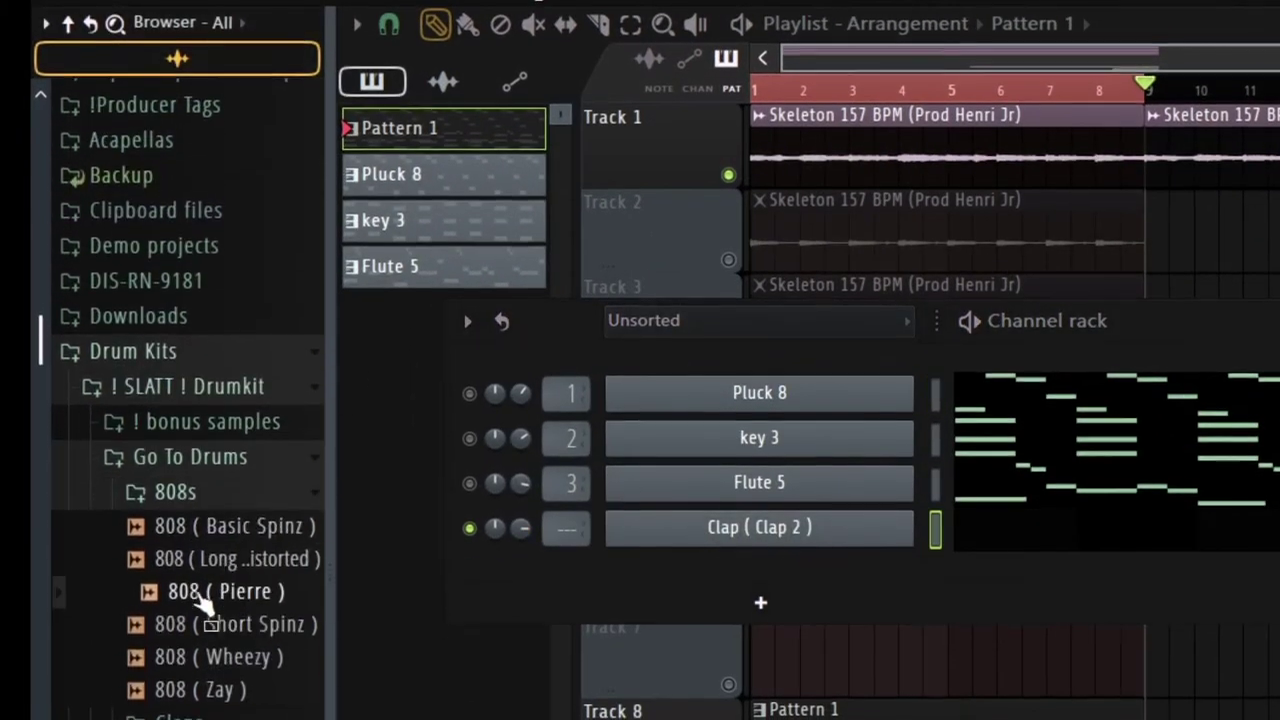
pyautogui.click(176, 558)
pyautogui.moveTo(150, 450); pyautogui.dragTo(748, 402)
# Add the HH ( Go To ) hi-hat from the HH folder below the clap channel.
pyautogui.click(185, 372)
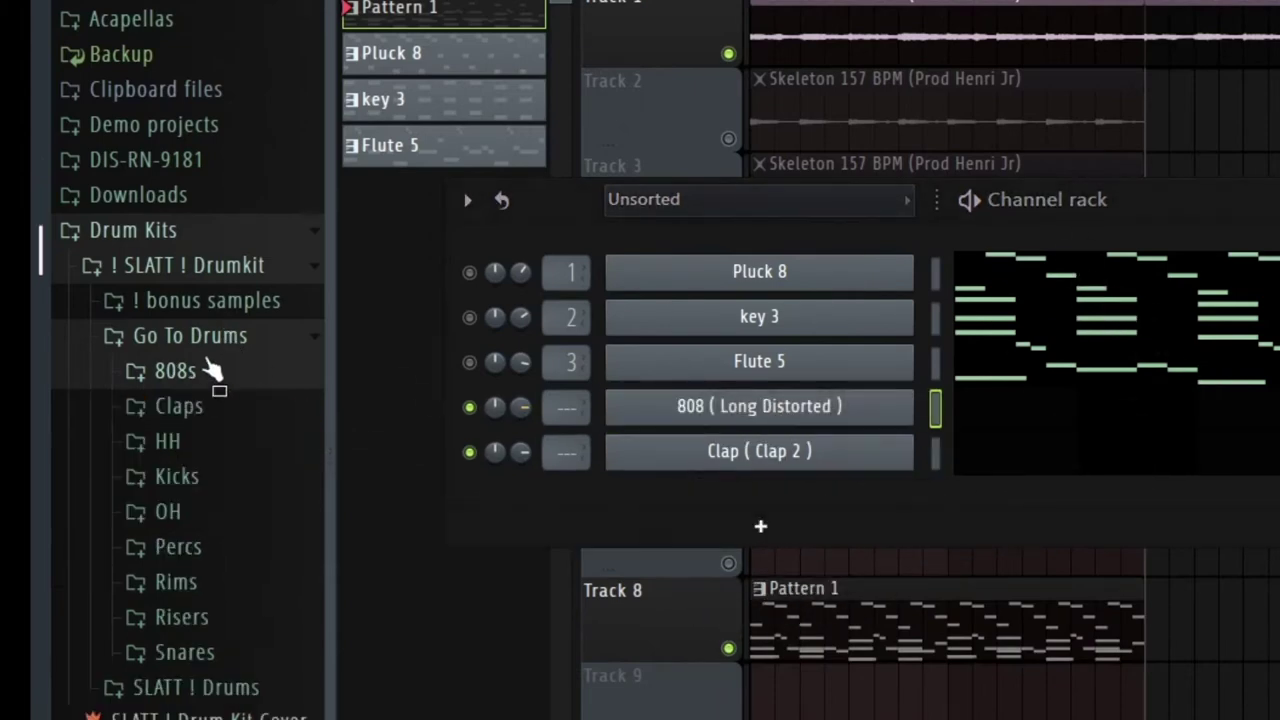
pyautogui.click(190, 443)
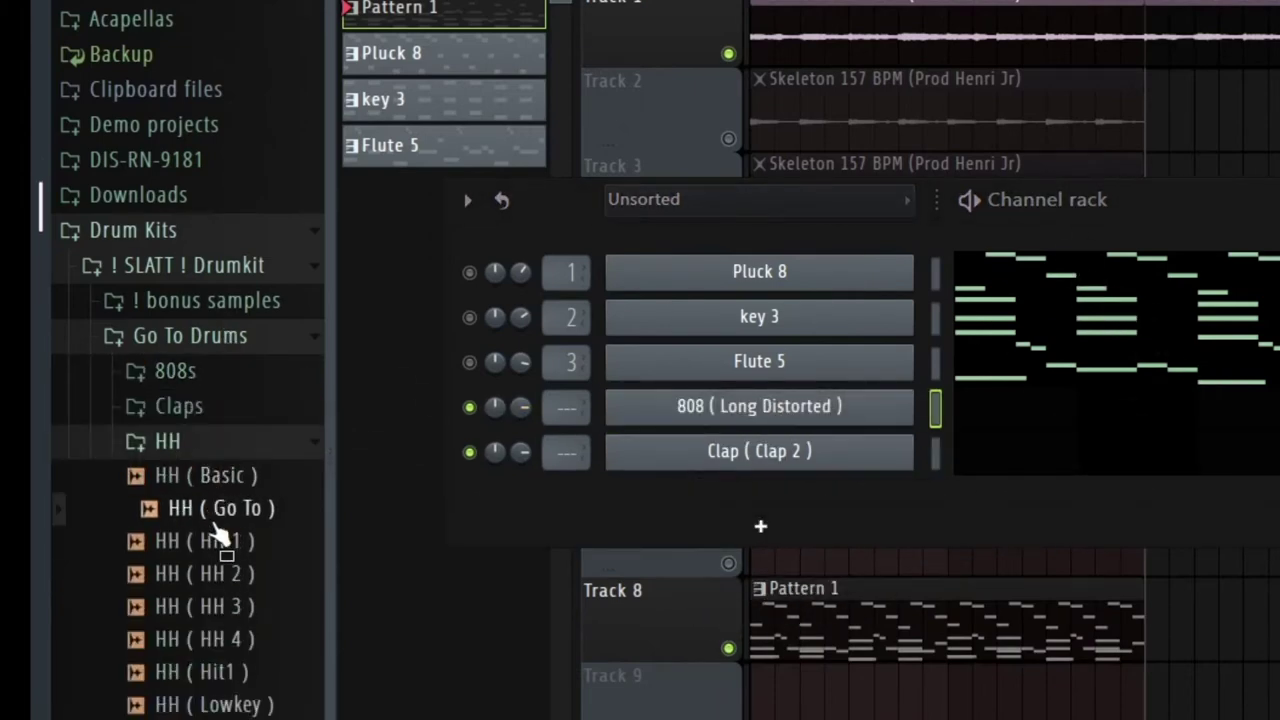
pyautogui.moveTo(190, 530); pyautogui.dragTo(793, 495)
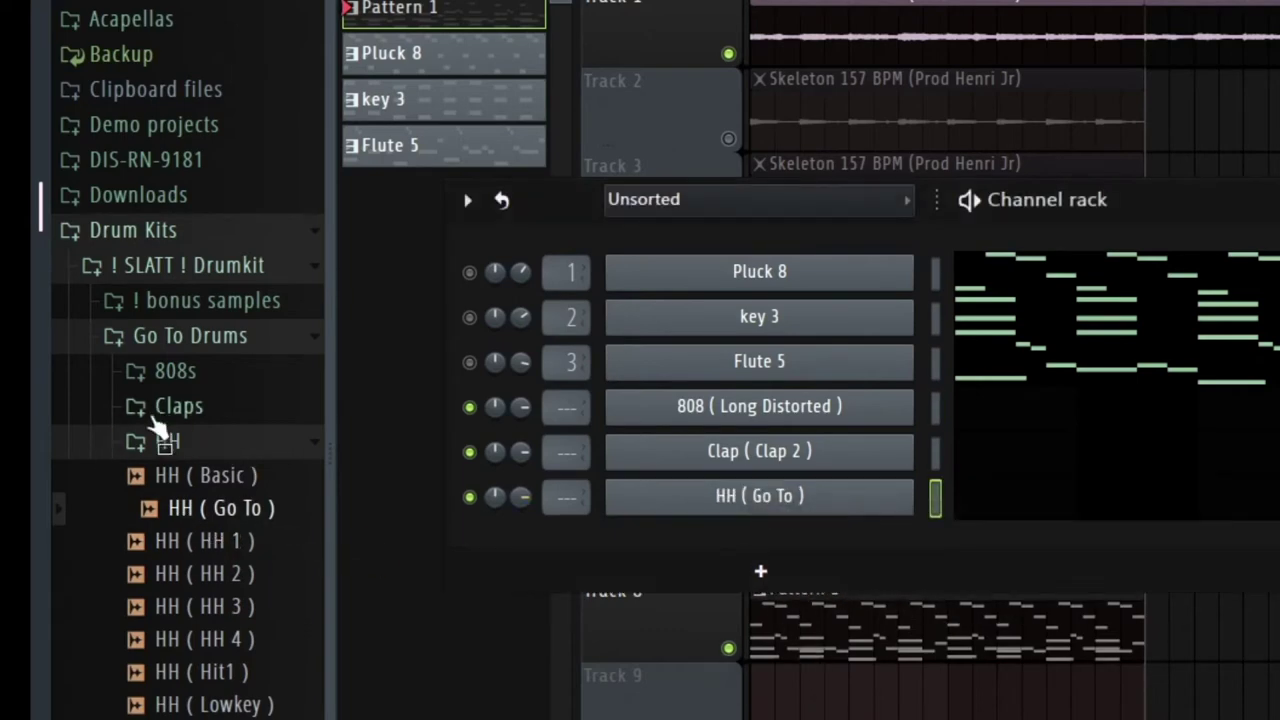
pyautogui.click(165, 443)
# Add the Perc ( Tamborine ) sample from the Percs folder below the hi-hat channel.
pyautogui.scroll(-3, 250, 445)
pyautogui.click(190, 156)
pyautogui.scroll(1, 205, 400)
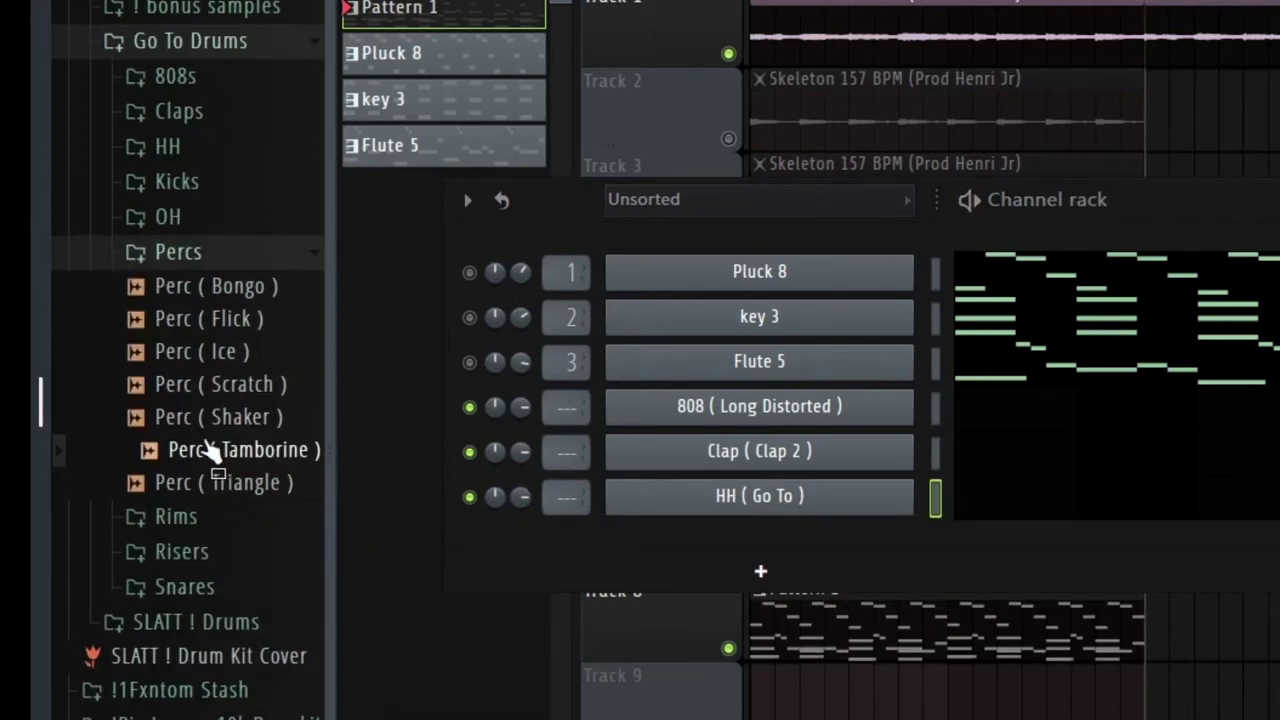
pyautogui.moveTo(718, 490); pyautogui.dragTo(751, 530)
# Audition the Rims folder and add Rim ( Rim 2 ) below the tamborine channel.
pyautogui.click(176, 516)
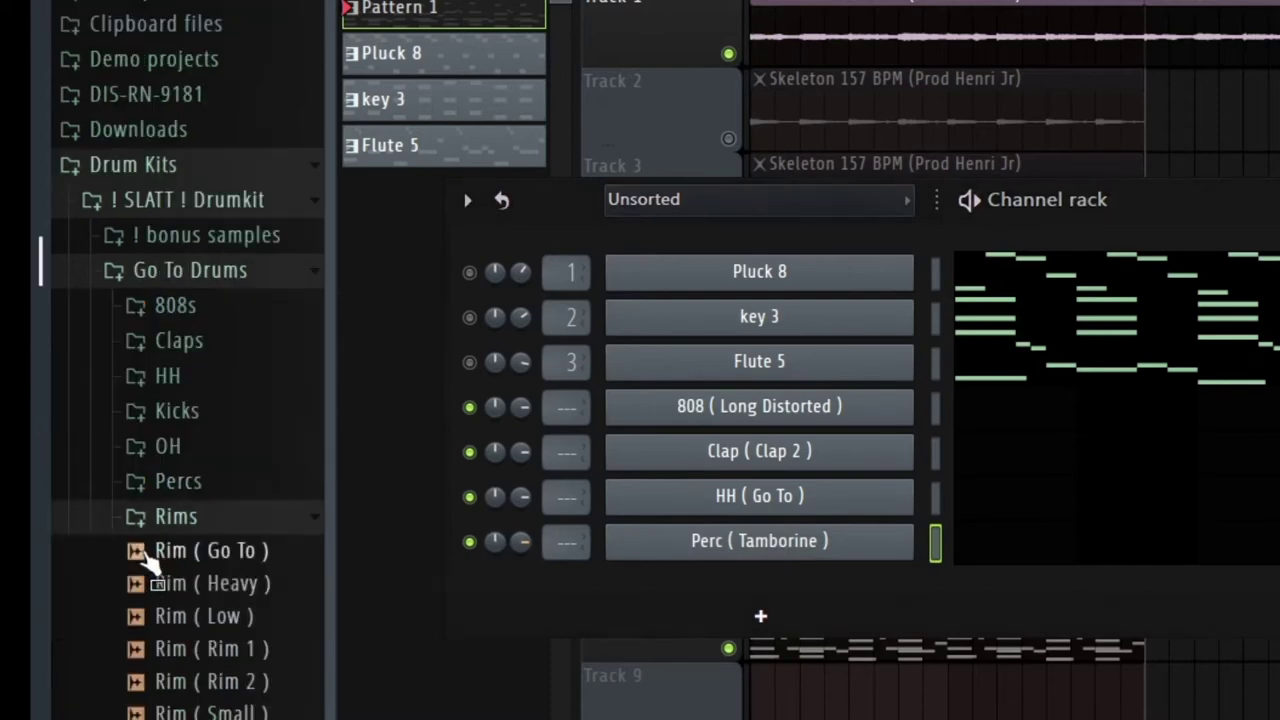
pyautogui.click(211, 629)
pyautogui.moveTo(240, 630); pyautogui.dragTo(818, 535)
pyautogui.moveTo(820, 432); pyautogui.dragTo(828, 430)
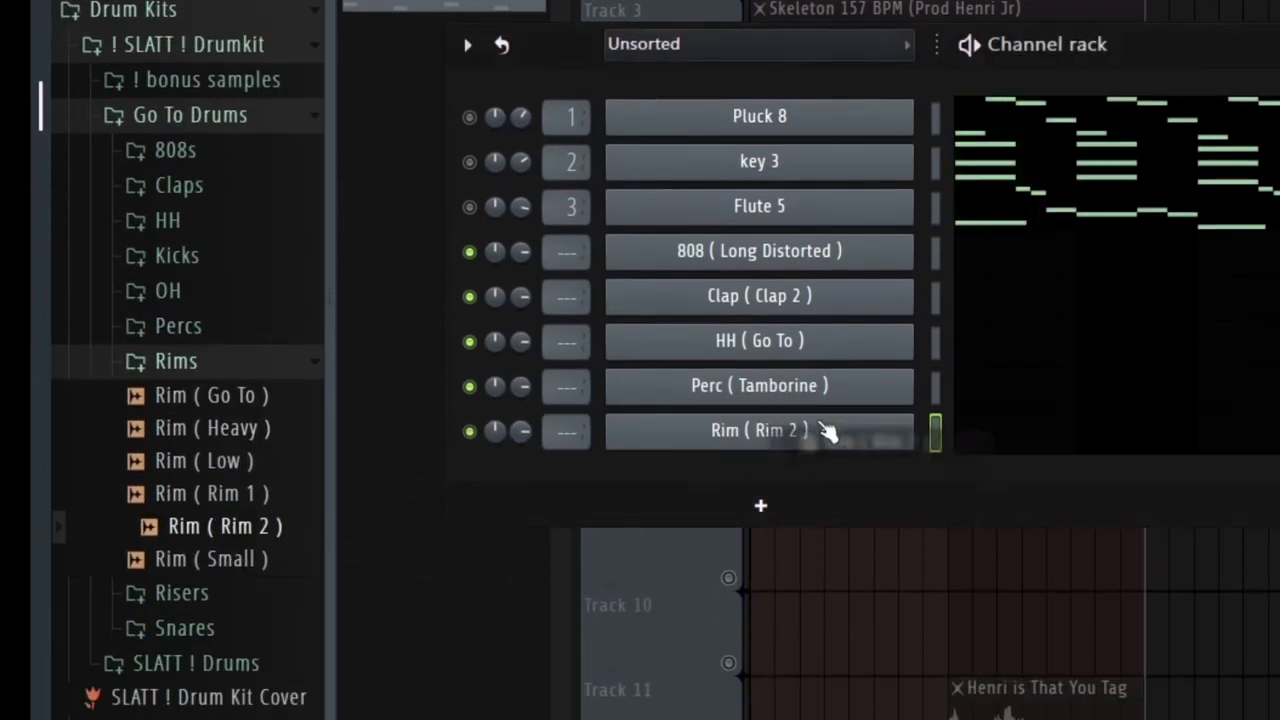
# Audition the Snares folder and add Snare ( Go To 2 ) below the rim channel.
pyautogui.click(226, 600)
pyautogui.click(228, 600)
pyautogui.click(235, 628)
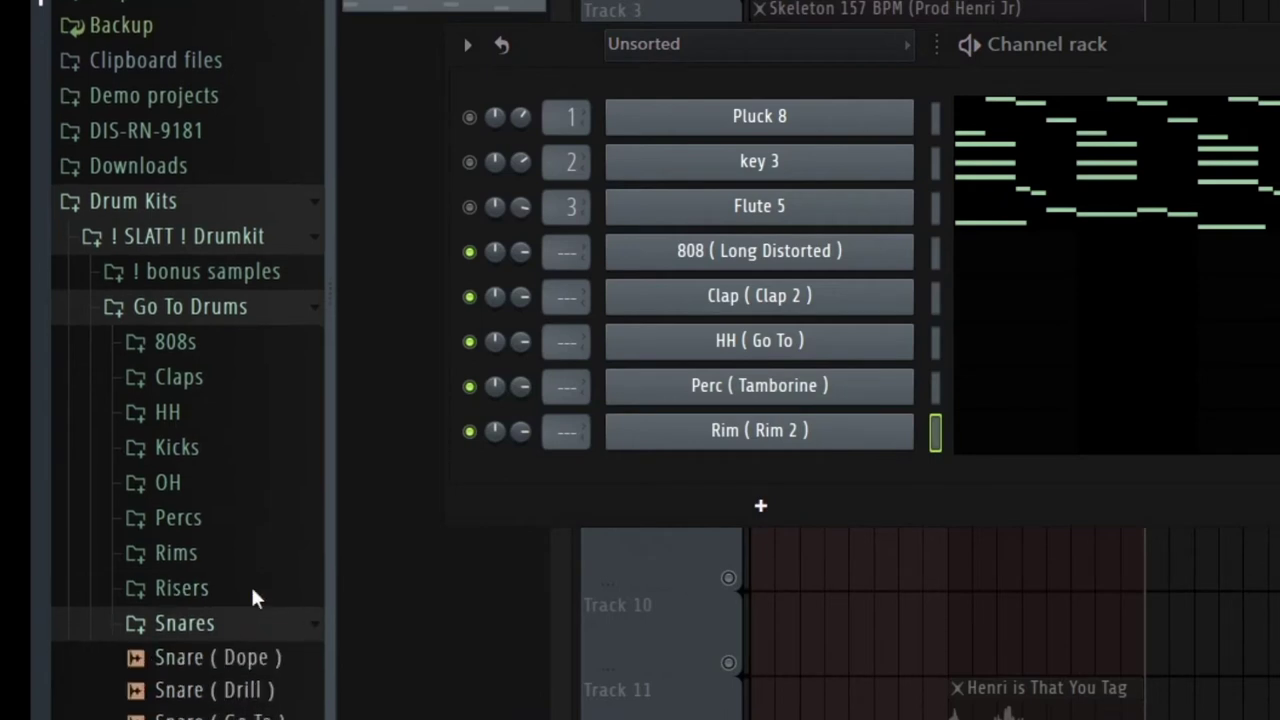
pyautogui.scroll(-5, 251, 600)
pyautogui.press('Up')
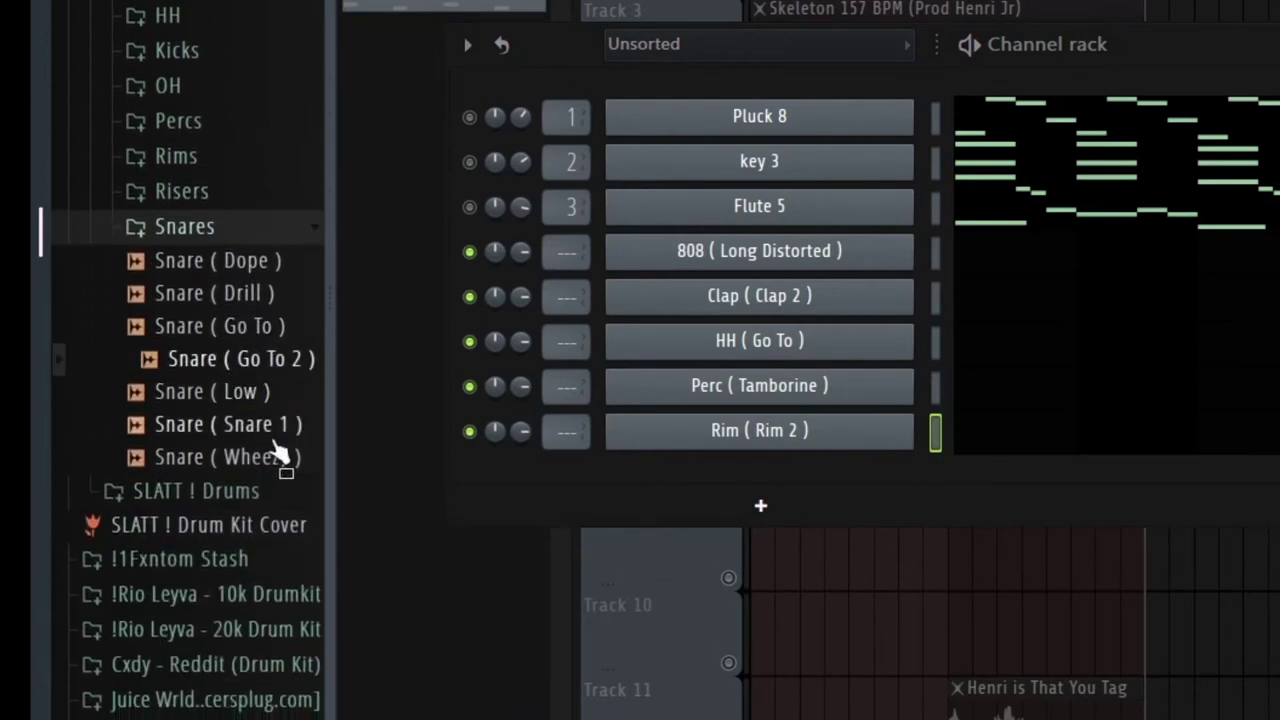
pyautogui.moveTo(629, 411); pyautogui.dragTo(818, 471)
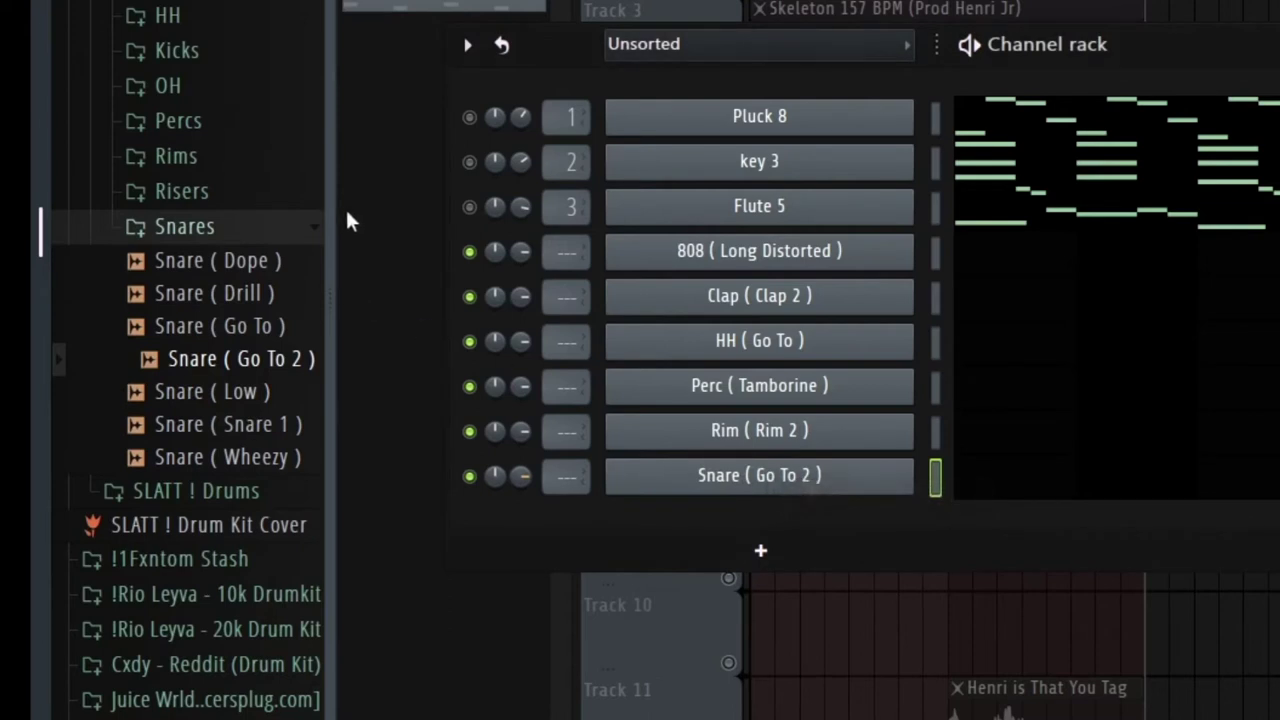
pyautogui.click(176, 50)
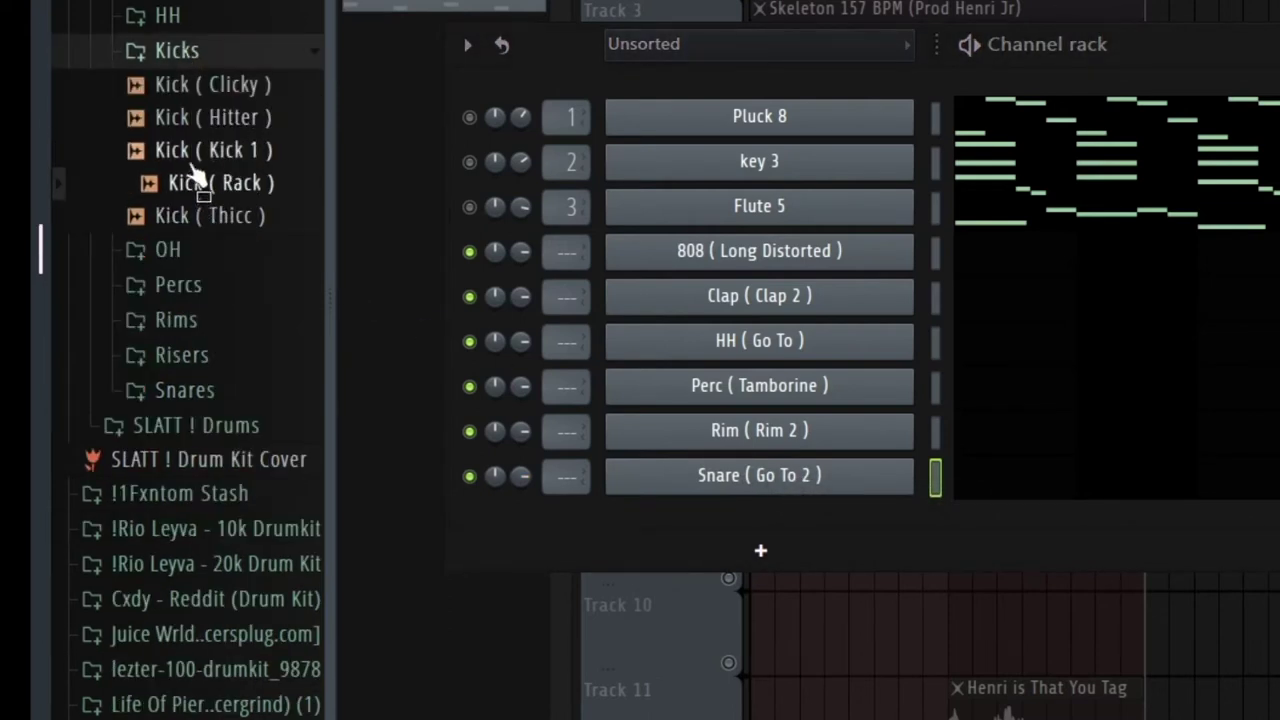
pyautogui.click(193, 52)
pyautogui.click(219, 32)
pyautogui.click(222, 0)
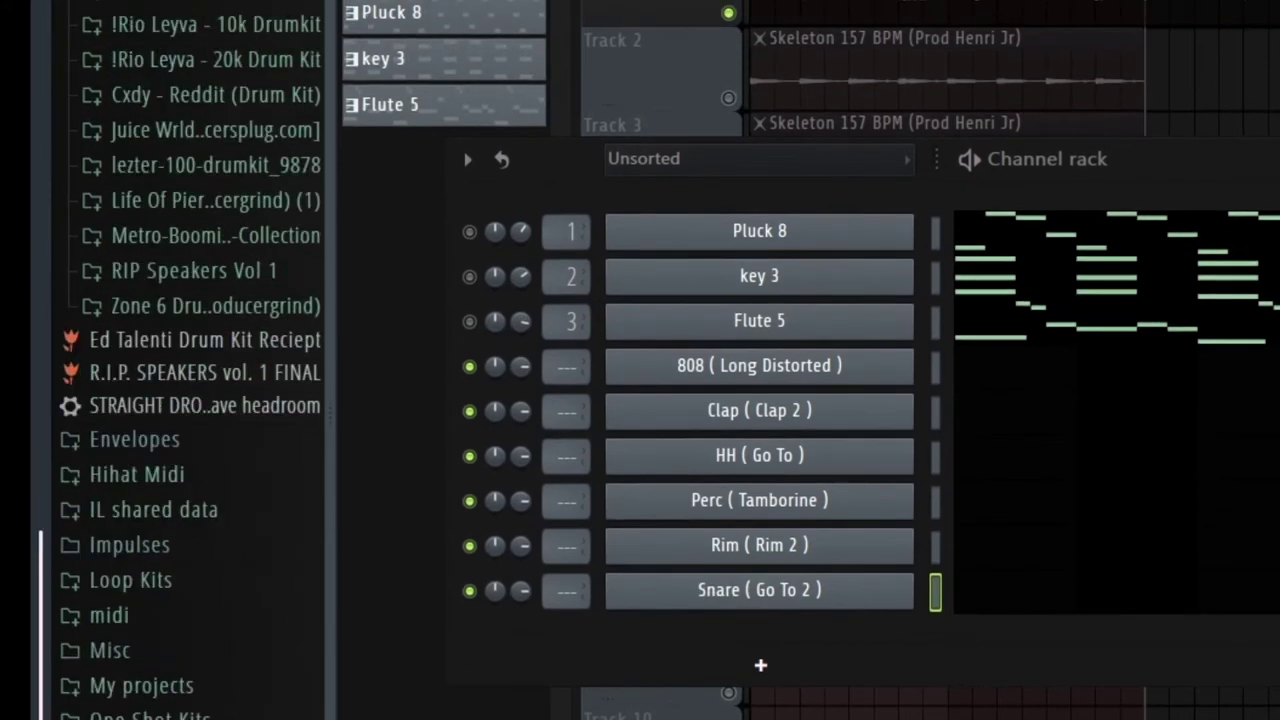
pyautogui.click(263, 104)
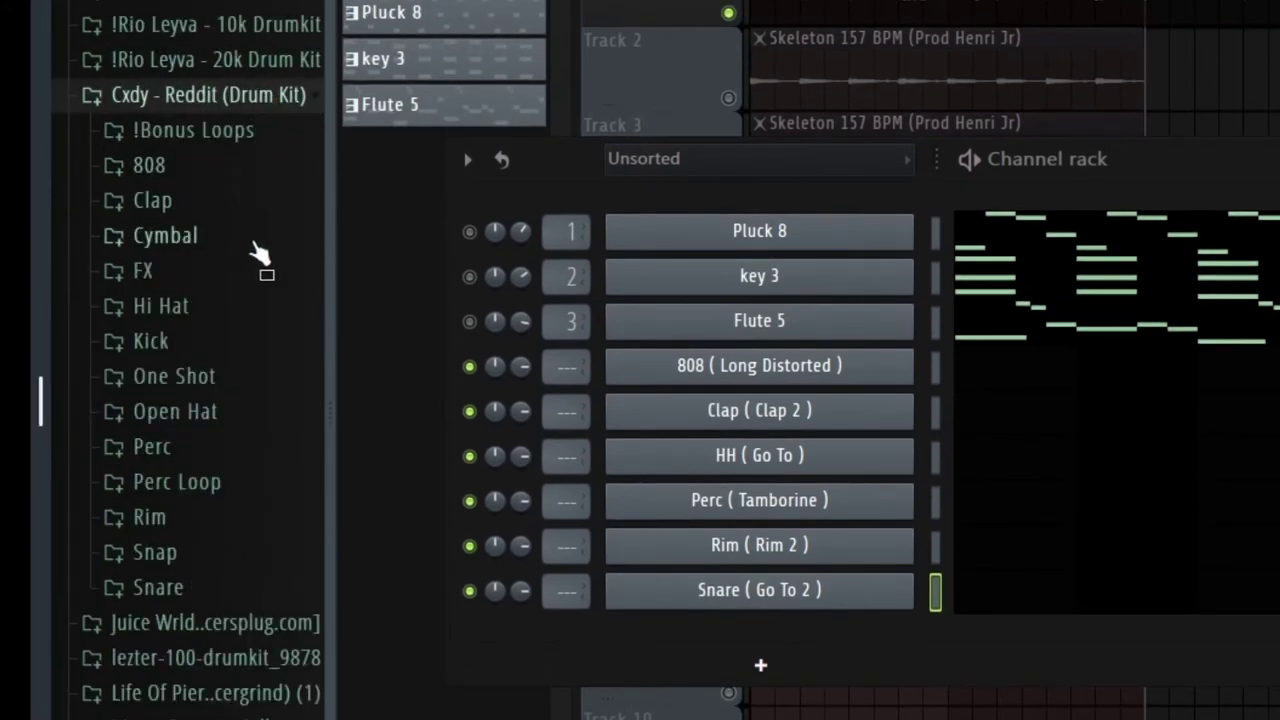
pyautogui.click(180, 345)
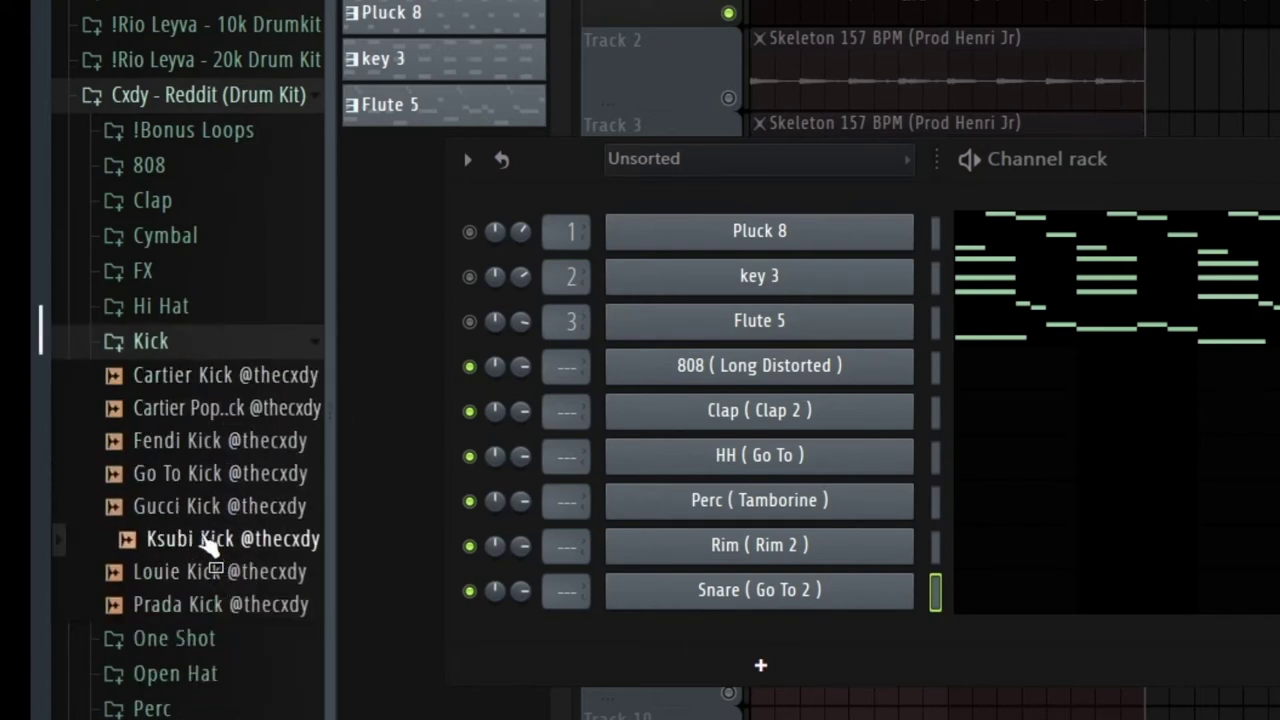
pyautogui.moveTo(215, 545); pyautogui.dragTo(841, 387)
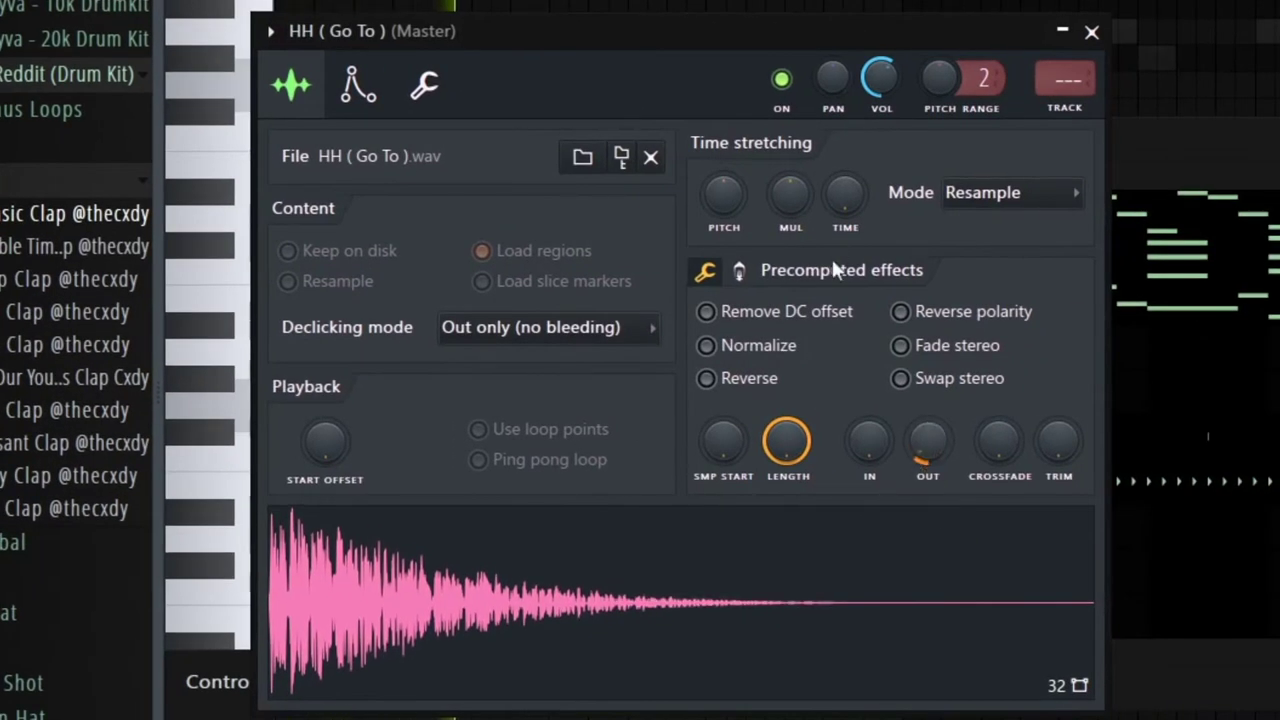
# Add an extra C5 note just after the third HH ( Go To ) hit in bar 1 and play it back.
pyautogui.click(424, 86)
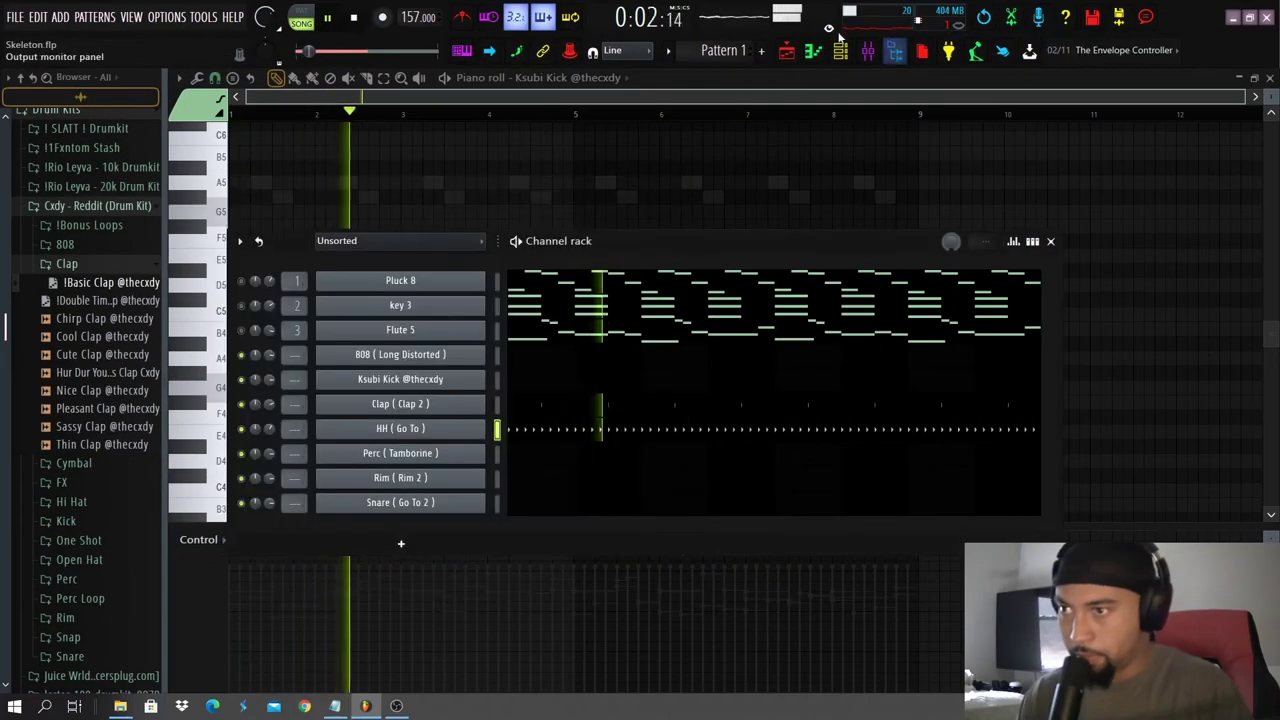
pyautogui.click(841, 50)
pyautogui.click(815, 52)
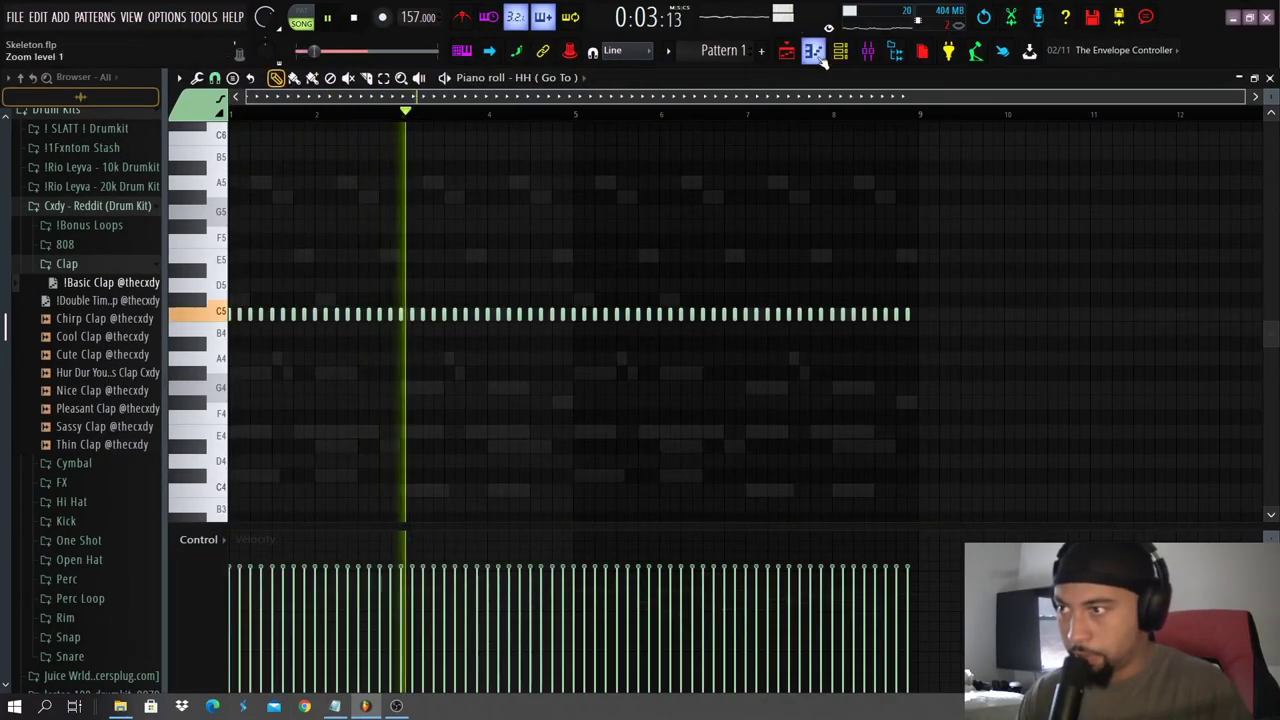
pyautogui.scroll(3, 403, 337)
pyautogui.moveTo(571, 96); pyautogui.dragTo(145, 108)
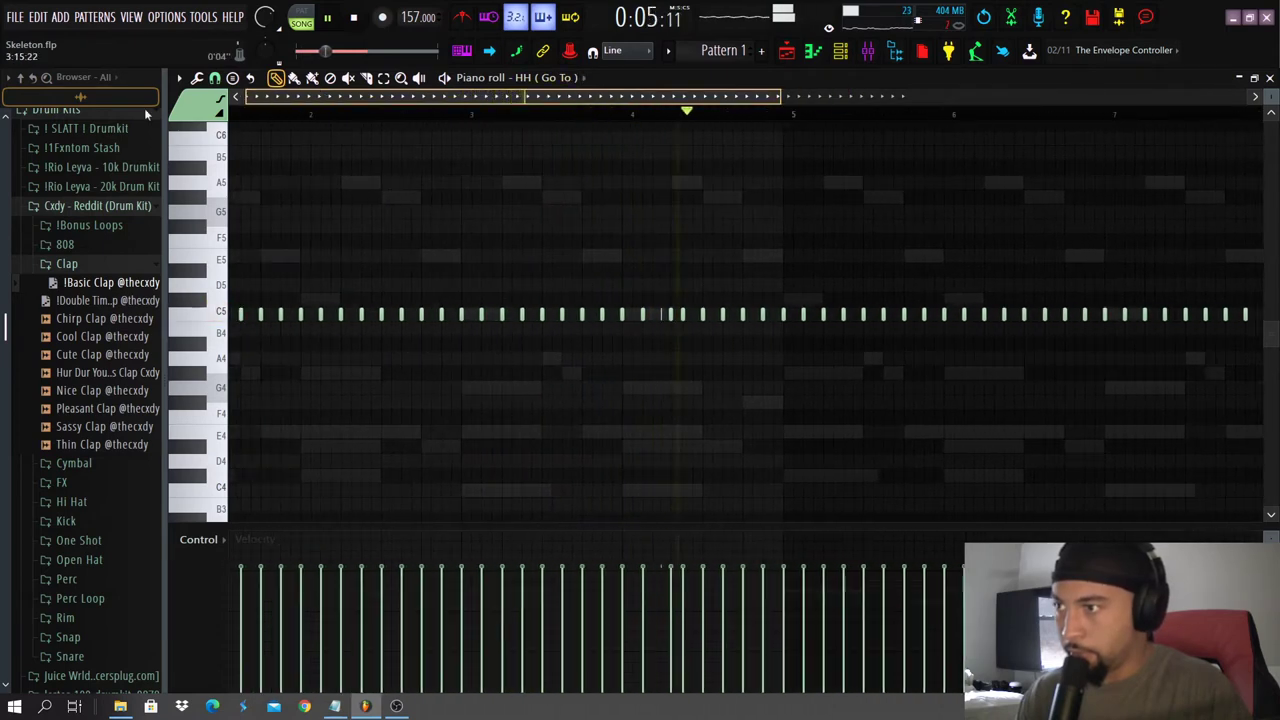
pyautogui.scroll(5, 349, 380)
pyautogui.press('space')
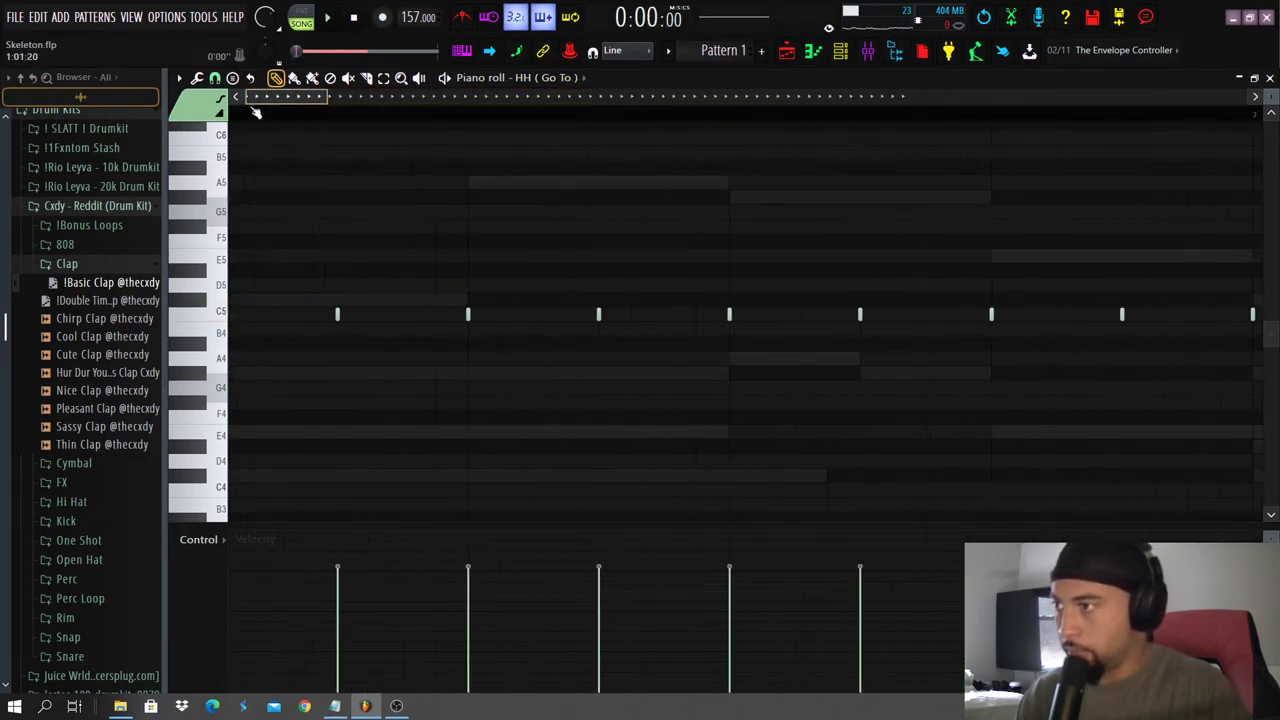
pyautogui.click(214, 78)
pyautogui.click(230, 225)
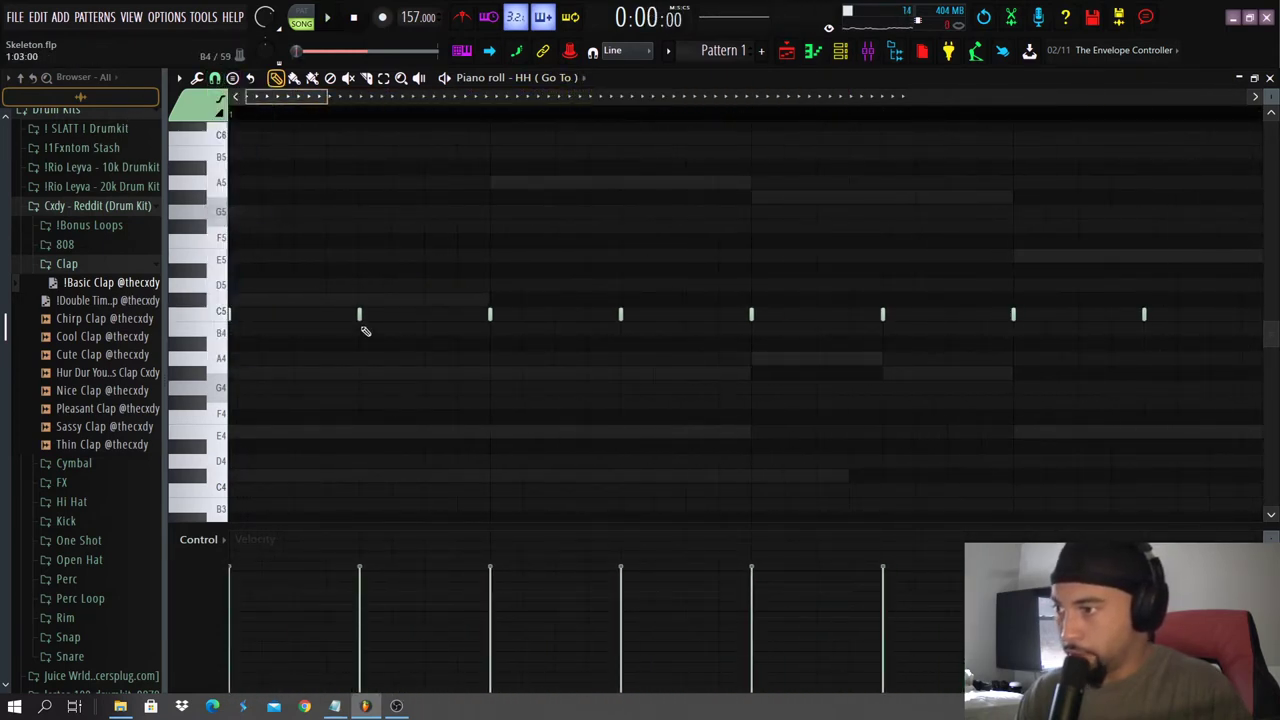
pyautogui.moveTo(294, 310); pyautogui.dragTo(523, 314)
pyautogui.press('space')
pyautogui.scroll(-4, 555, 354)
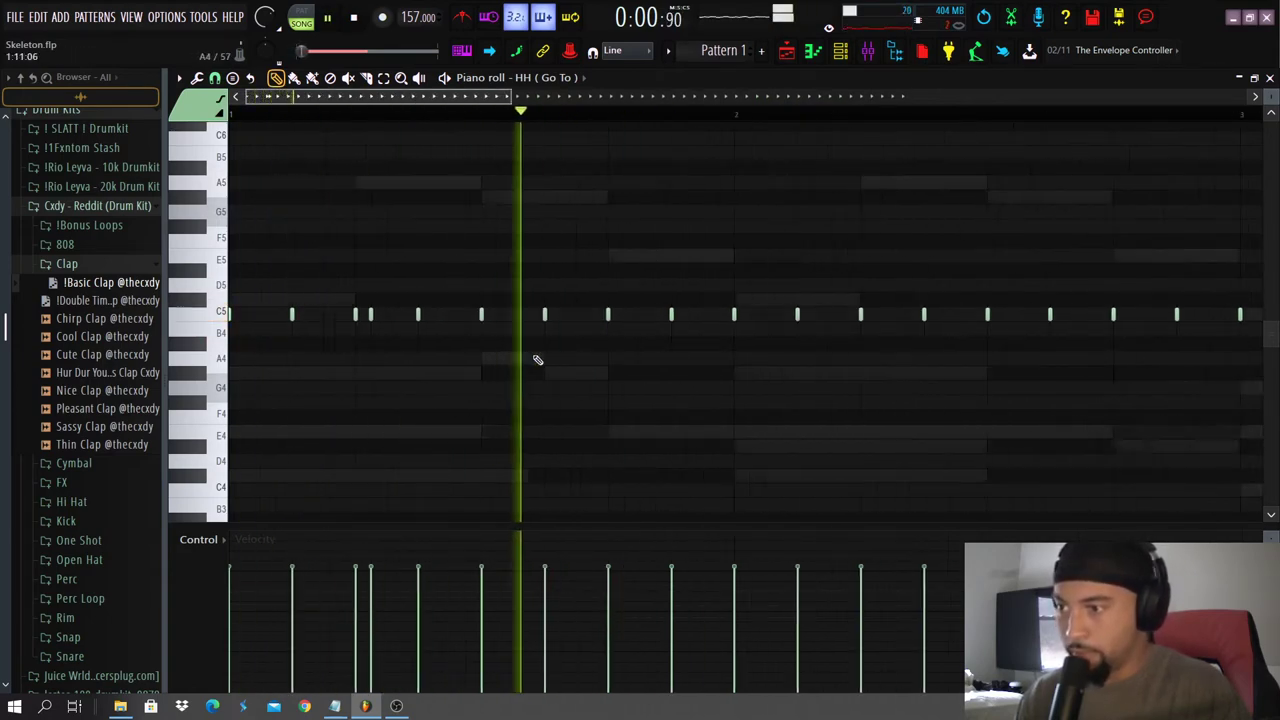
# Draw a three-note hi-hat roll on A4, G4 and G4 near the end of bar 1 with descending velocities, the last about 47%.
pyautogui.press('space')
pyautogui.scroll(4, 453, 357)
pyautogui.click(610, 372)
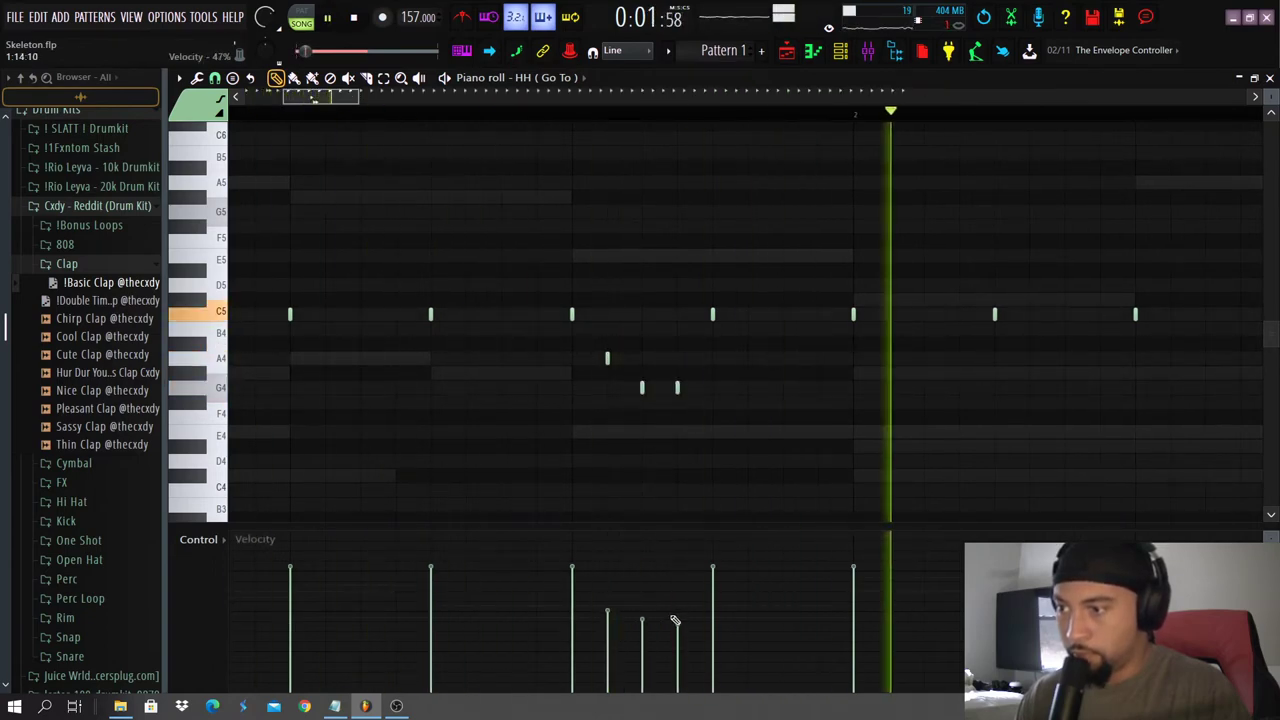
pyautogui.scroll(-4, 708, 410)
pyautogui.scroll(-3, 708, 406)
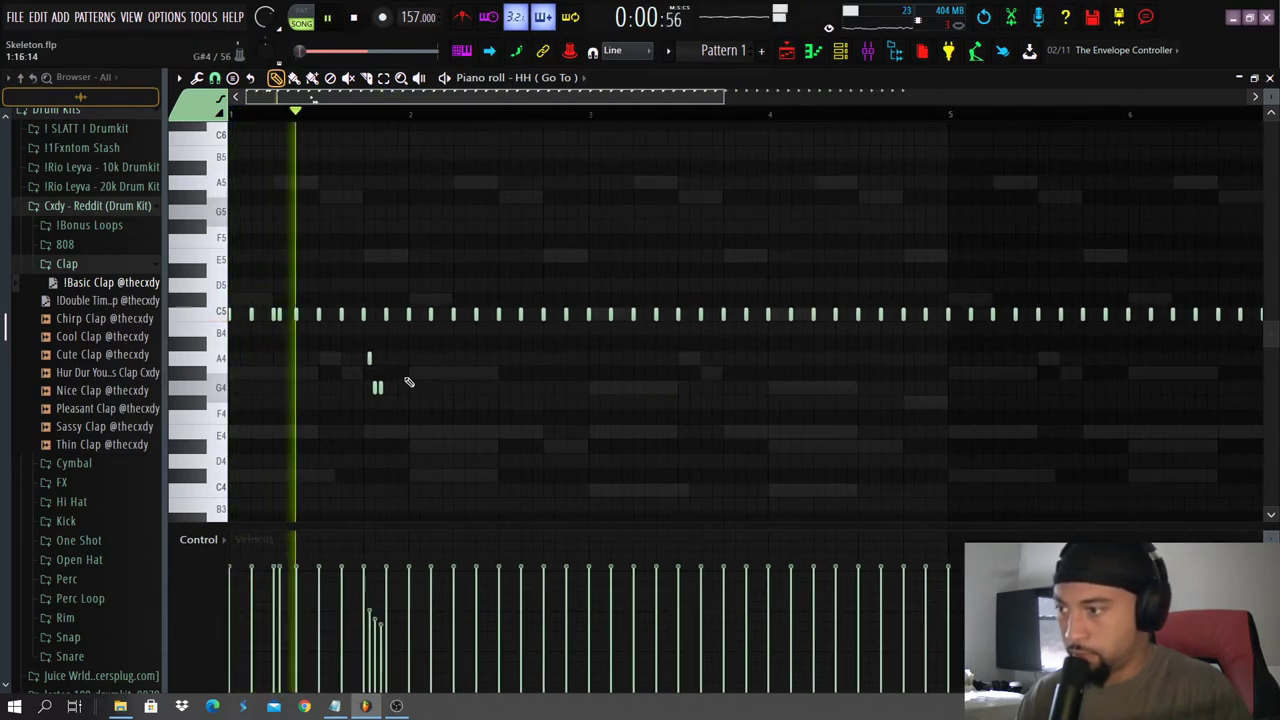
# Add four low hi-hat notes on C4 across the second half of bar 2 and play back the result.
pyautogui.click(495, 377)
pyautogui.press('space')
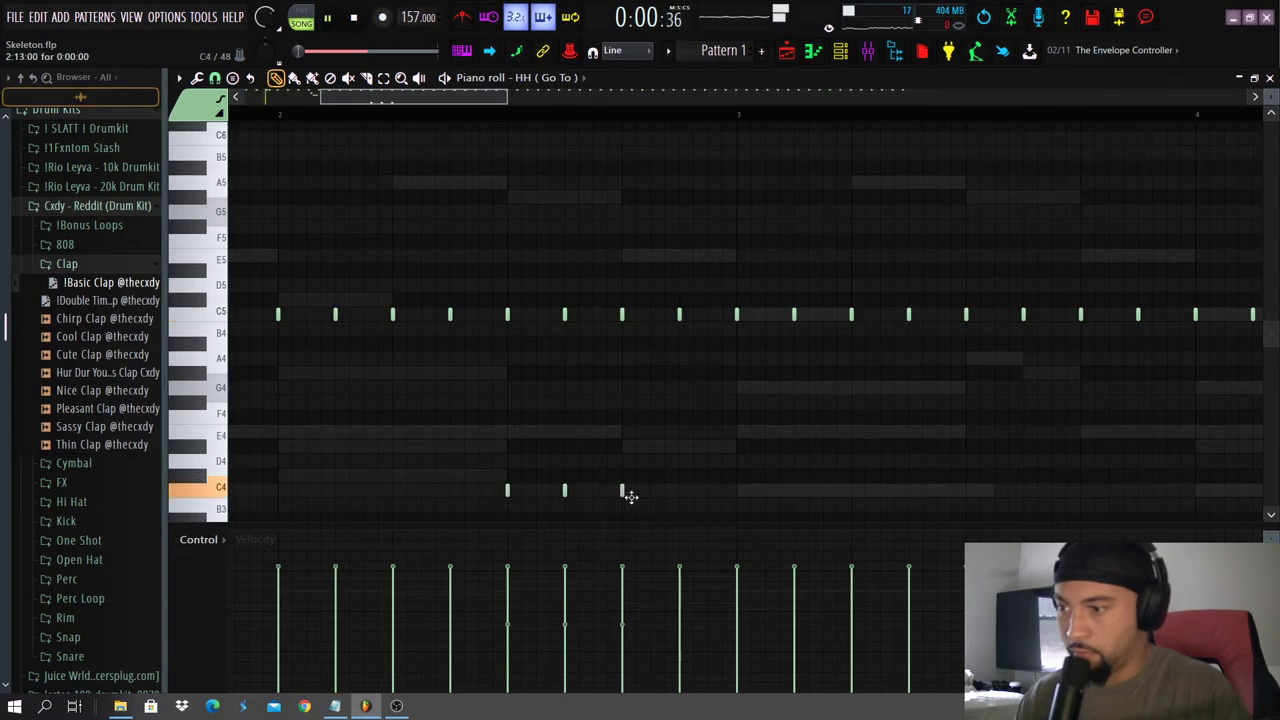
pyautogui.click(694, 493)
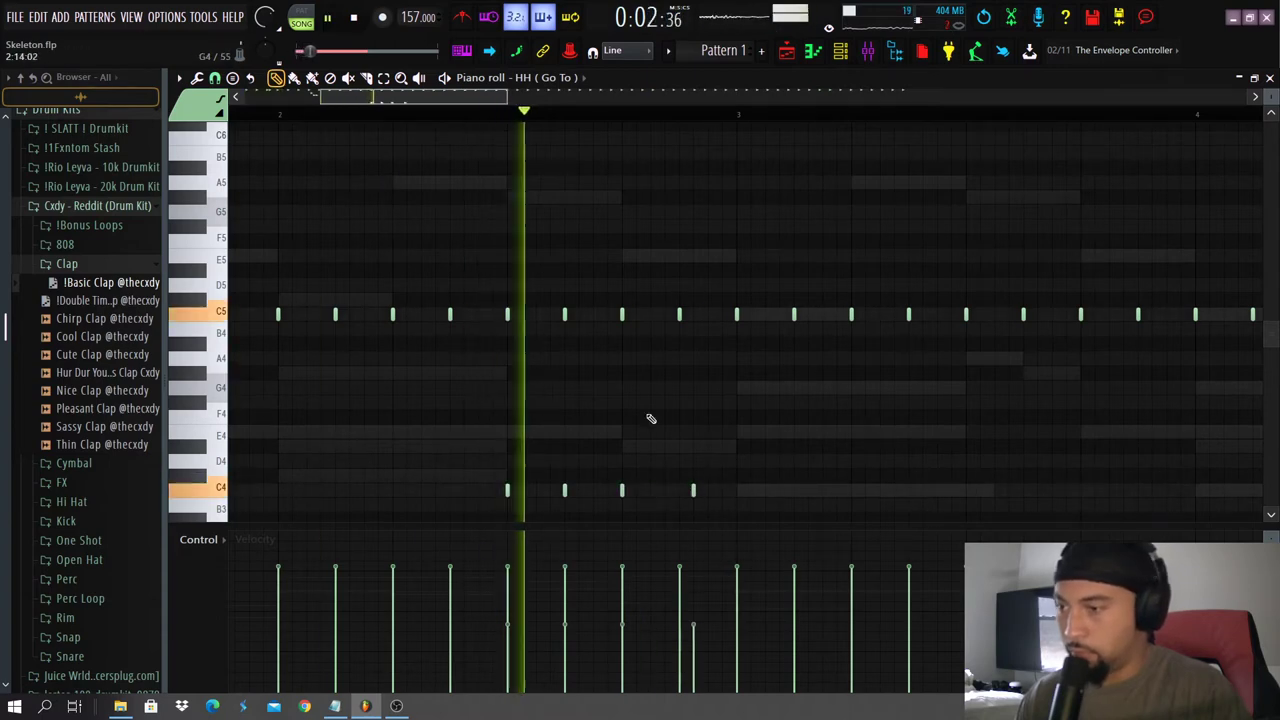
pyautogui.scroll(-1, 760, 407)
pyautogui.scroll(-2, 731, 424)
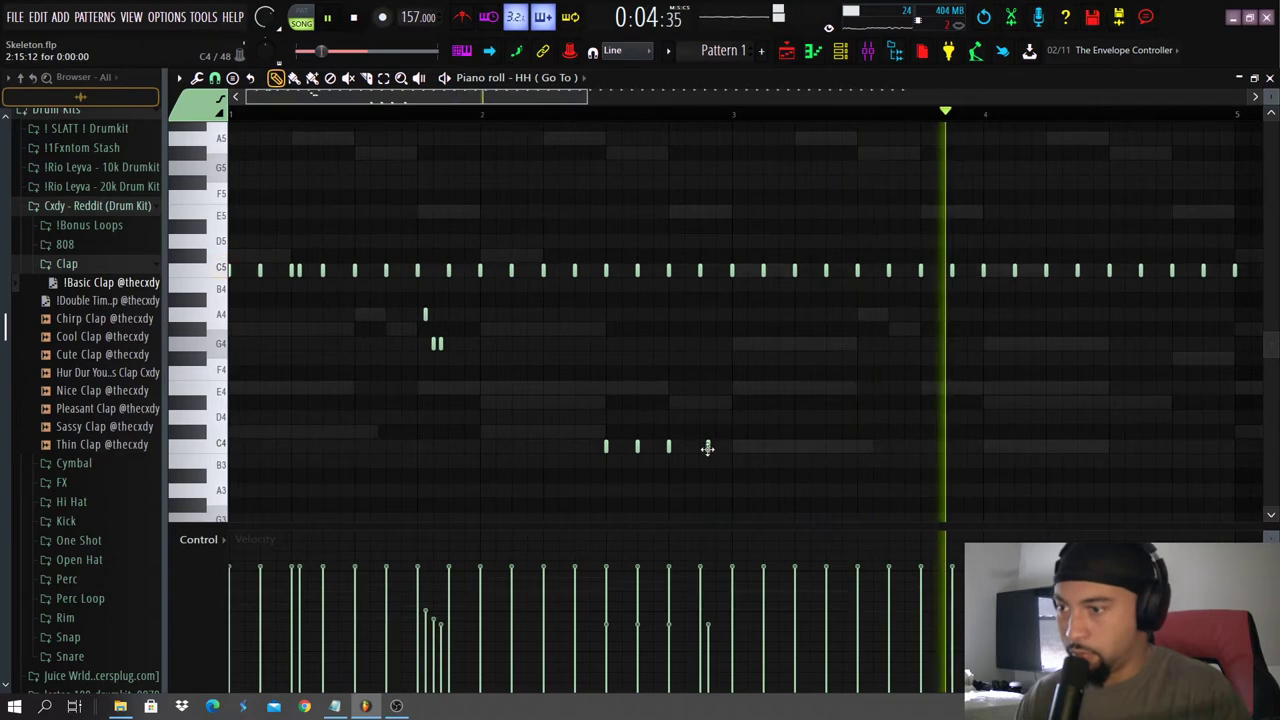
# Nudge the last C4 hi-hat in bar 2 slightly earlier and add two softer C5 notes right after beat 4 of bar 3.
pyautogui.moveTo(708, 448); pyautogui.dragTo(700, 448)
pyautogui.press('space')
pyautogui.click(438, 276)
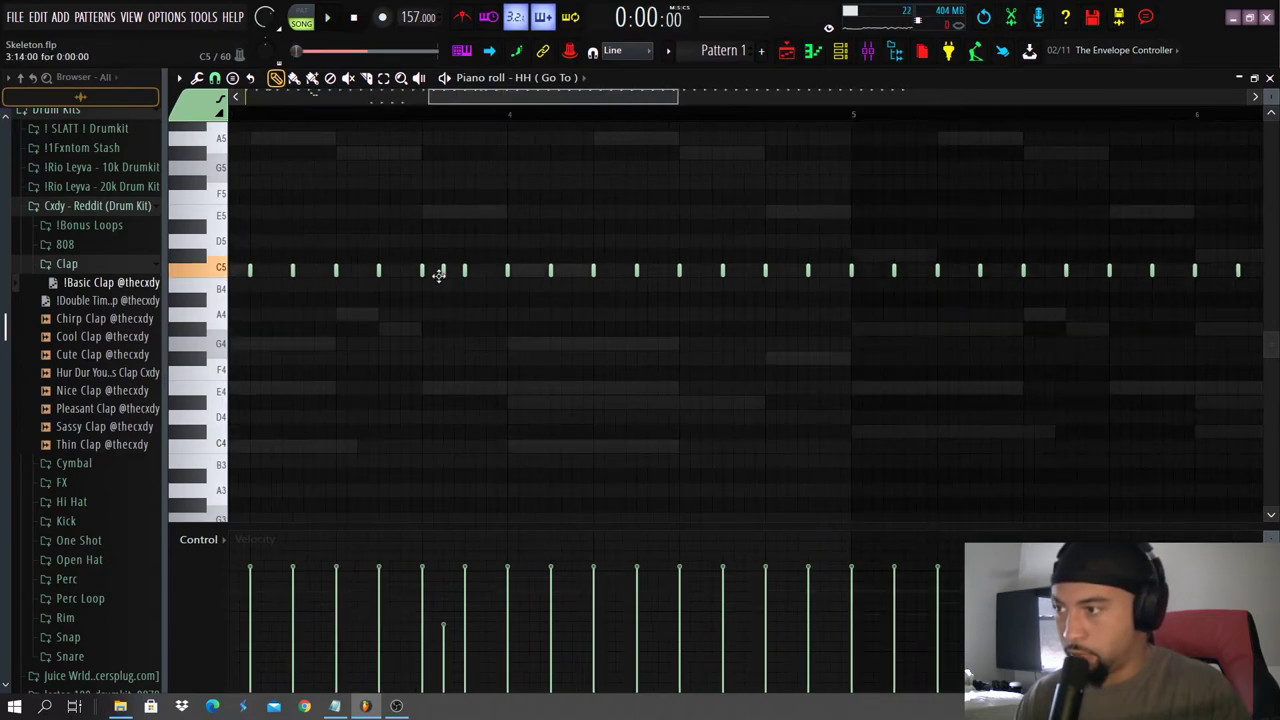
pyautogui.rightClick(438, 276)
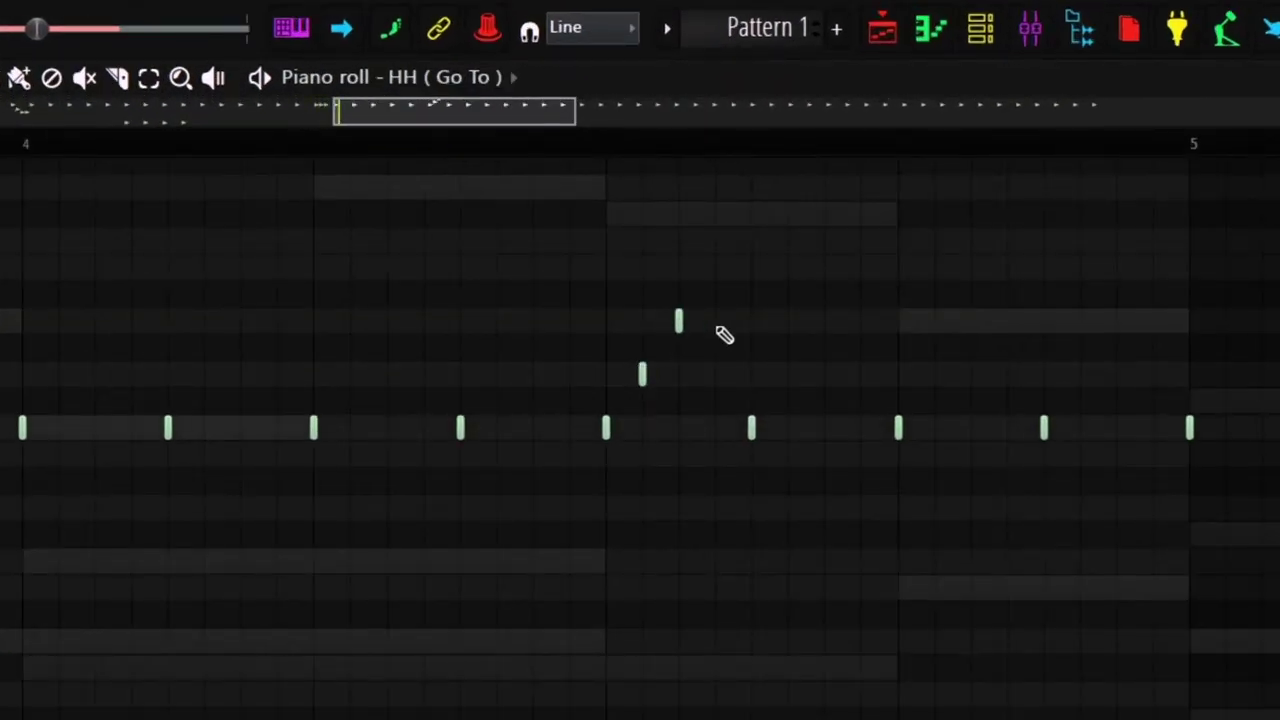
# Add a three-note hi-hat roll after beat 3 of bar 4, place all three notes on A4 and play it back.
pyautogui.click(716, 322)
pyautogui.press('space')
pyautogui.press('space')
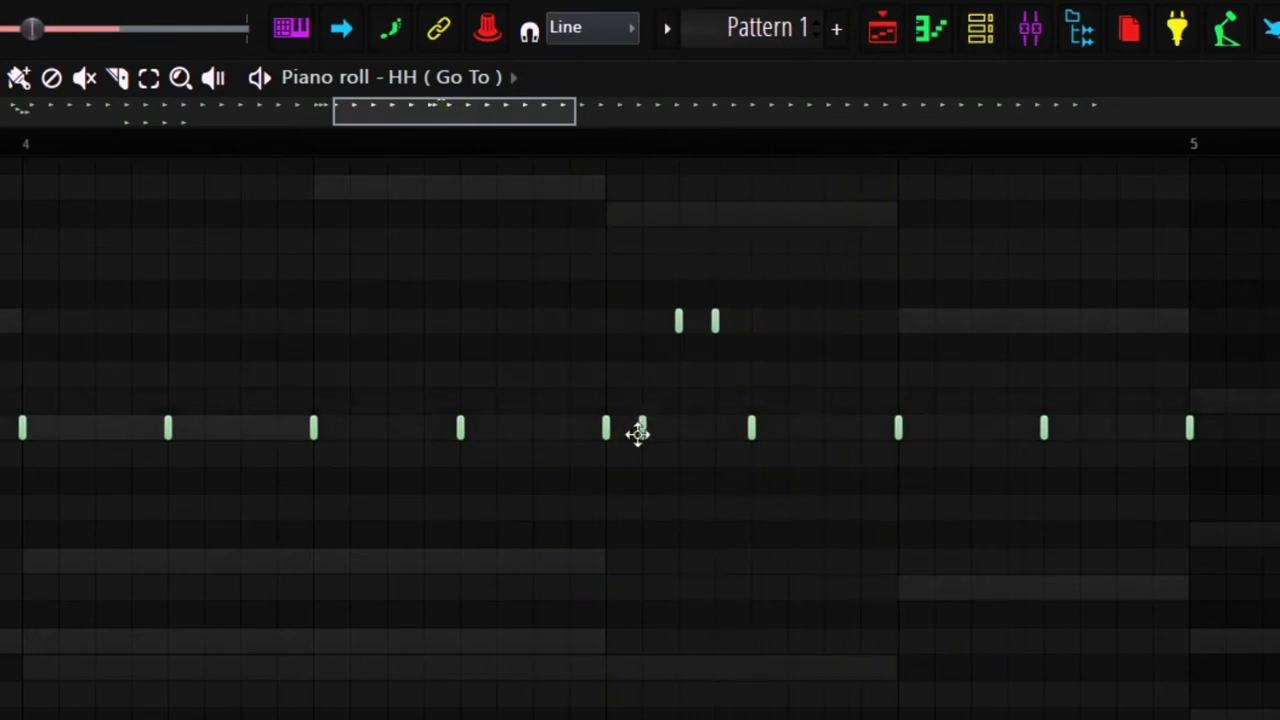
pyautogui.moveTo(679, 339); pyautogui.dragTo(677, 516)
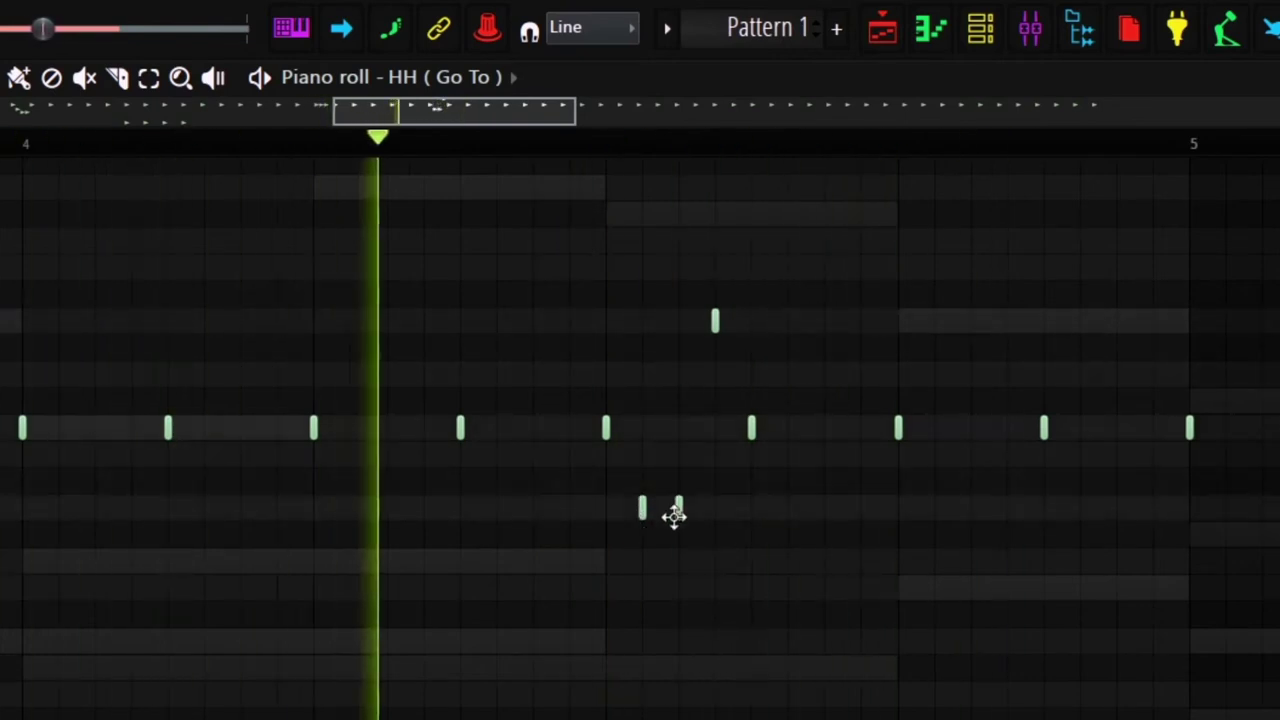
pyautogui.moveTo(714, 334); pyautogui.dragTo(714, 521)
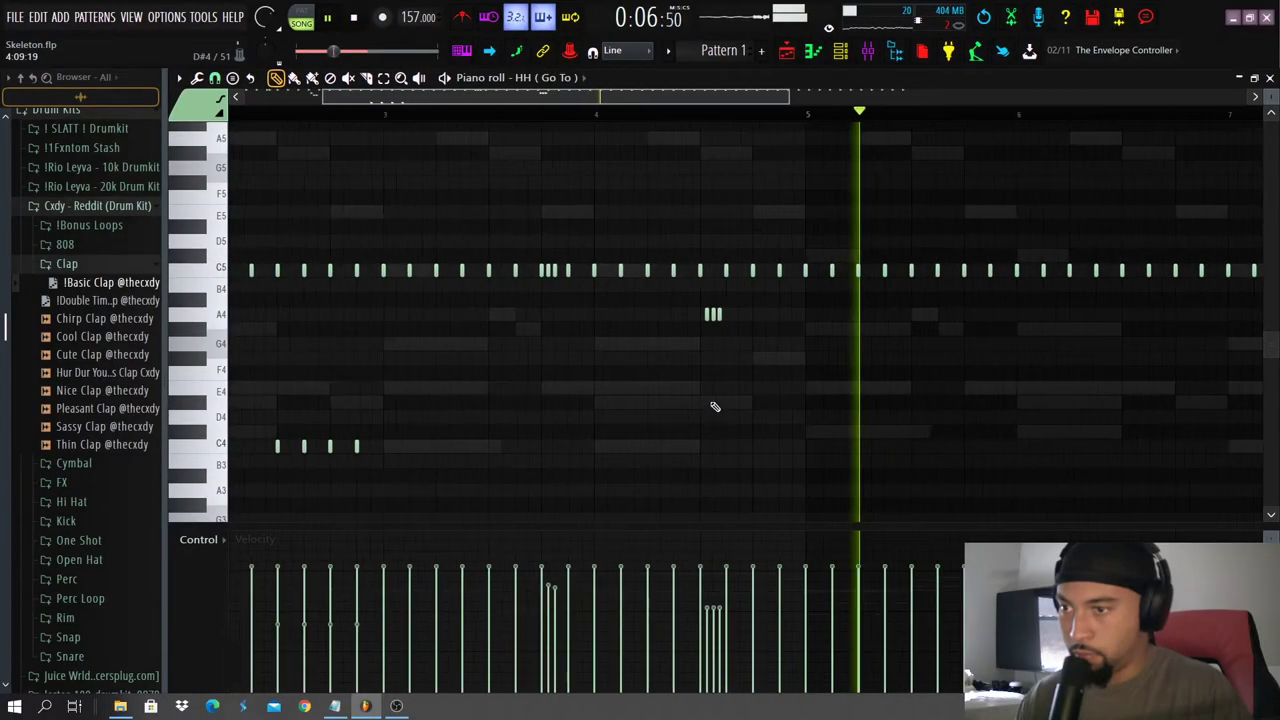
# Add two F#4 hi-hat notes on and half a beat after beat 4 of bar 4, and play them back.
pyautogui.scroll(5, 771, 380)
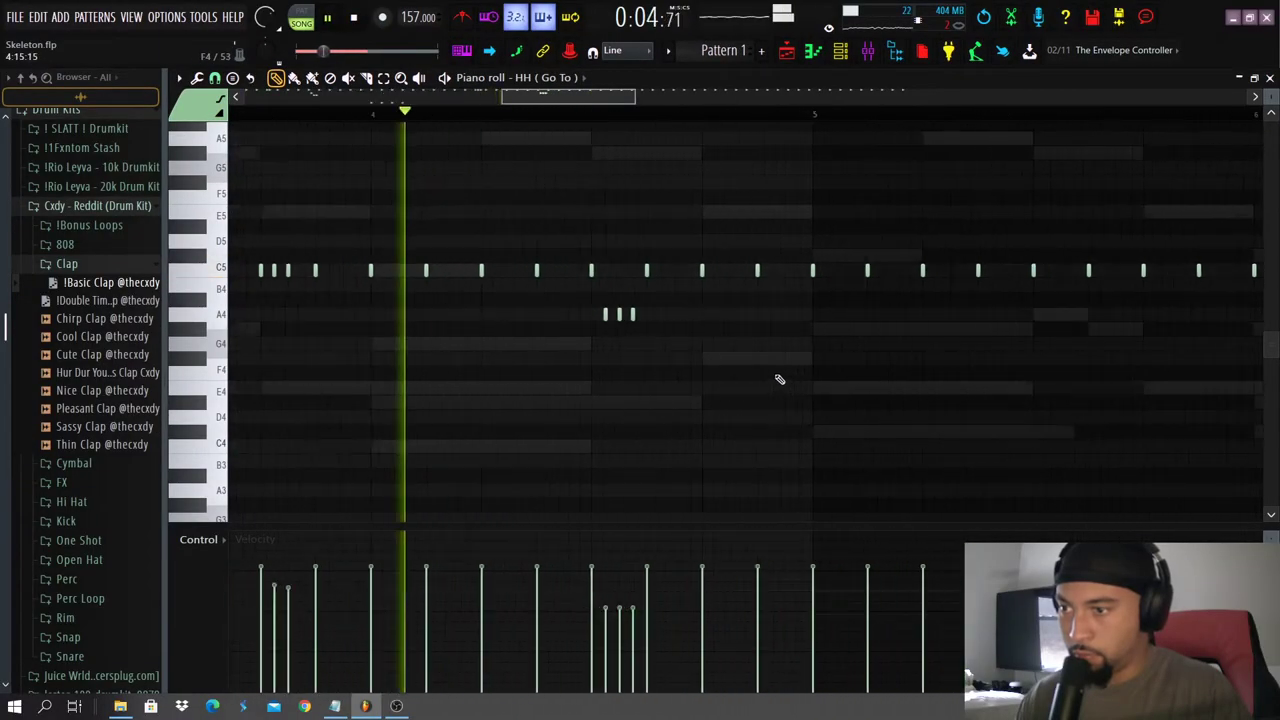
pyautogui.press('space')
pyautogui.moveTo(716, 364); pyautogui.dragTo(694, 368)
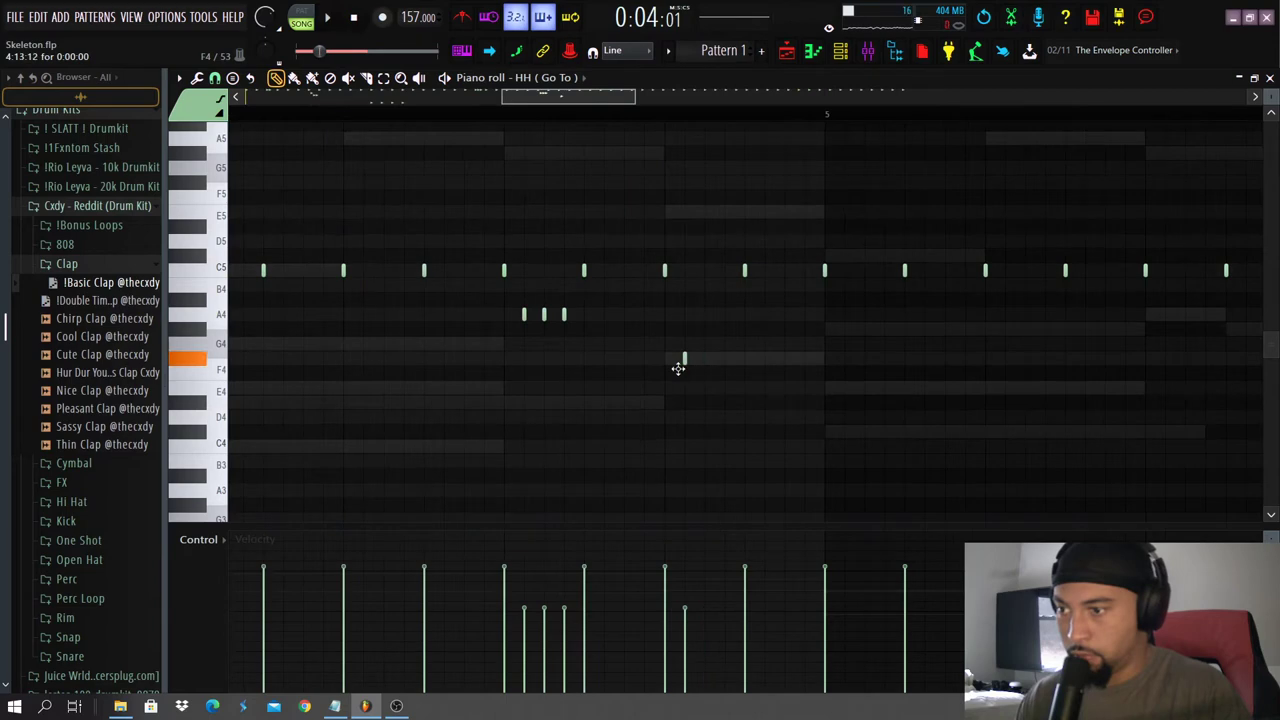
pyautogui.click(744, 358)
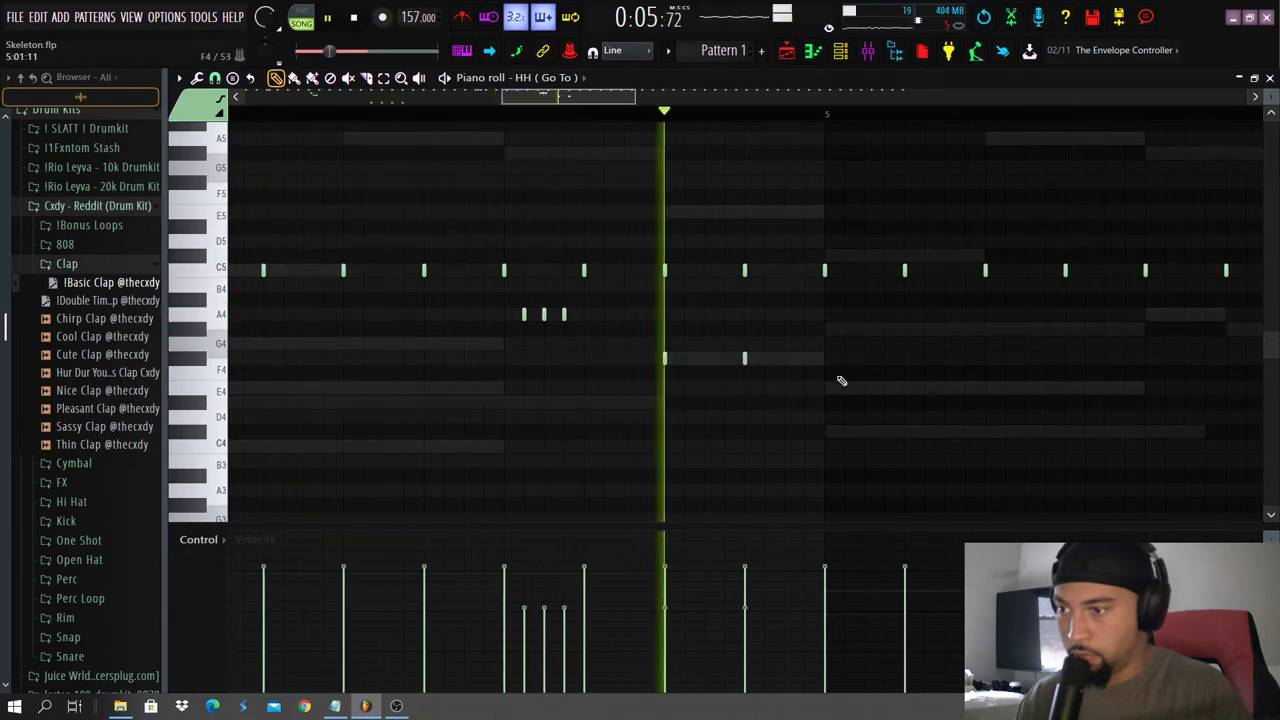
pyautogui.scroll(-5, 758, 342)
pyautogui.press('space')
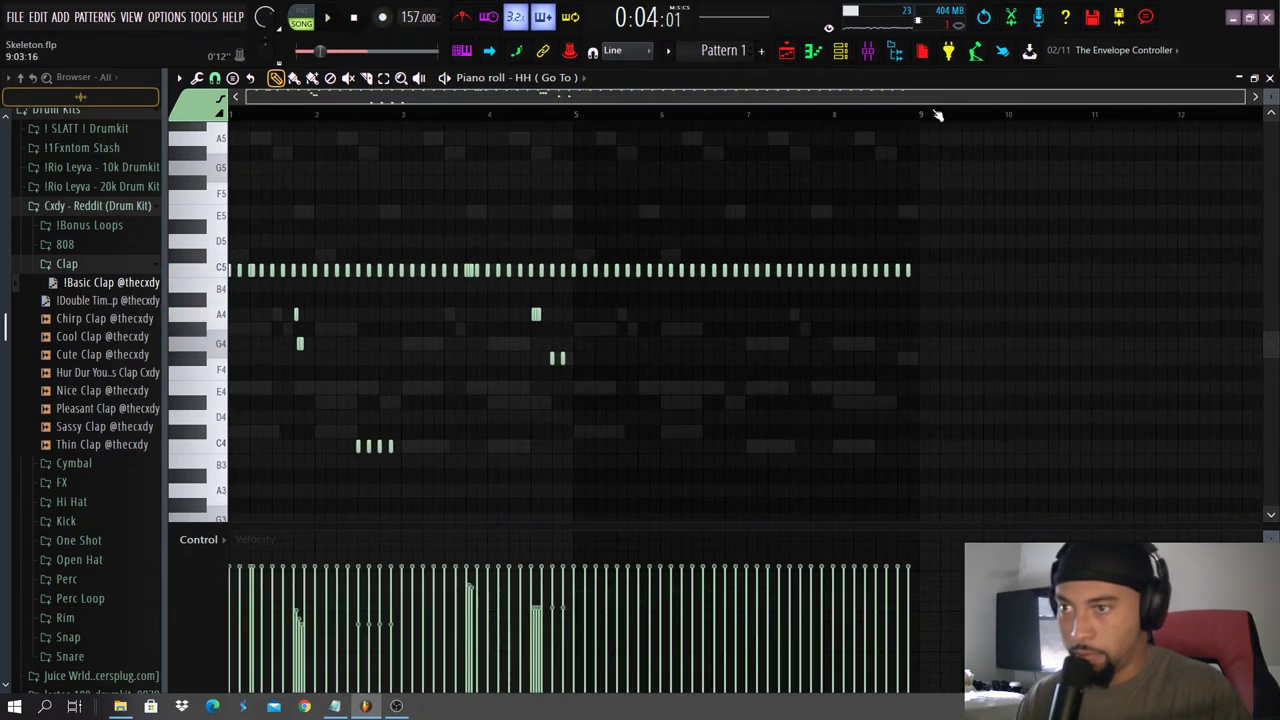
# Delete the HH ( Go To ) notes in bars 5 to 8 and change the piano roll's snap resolution.
pyautogui.moveTo(934, 114); pyautogui.dragTo(578, 113)
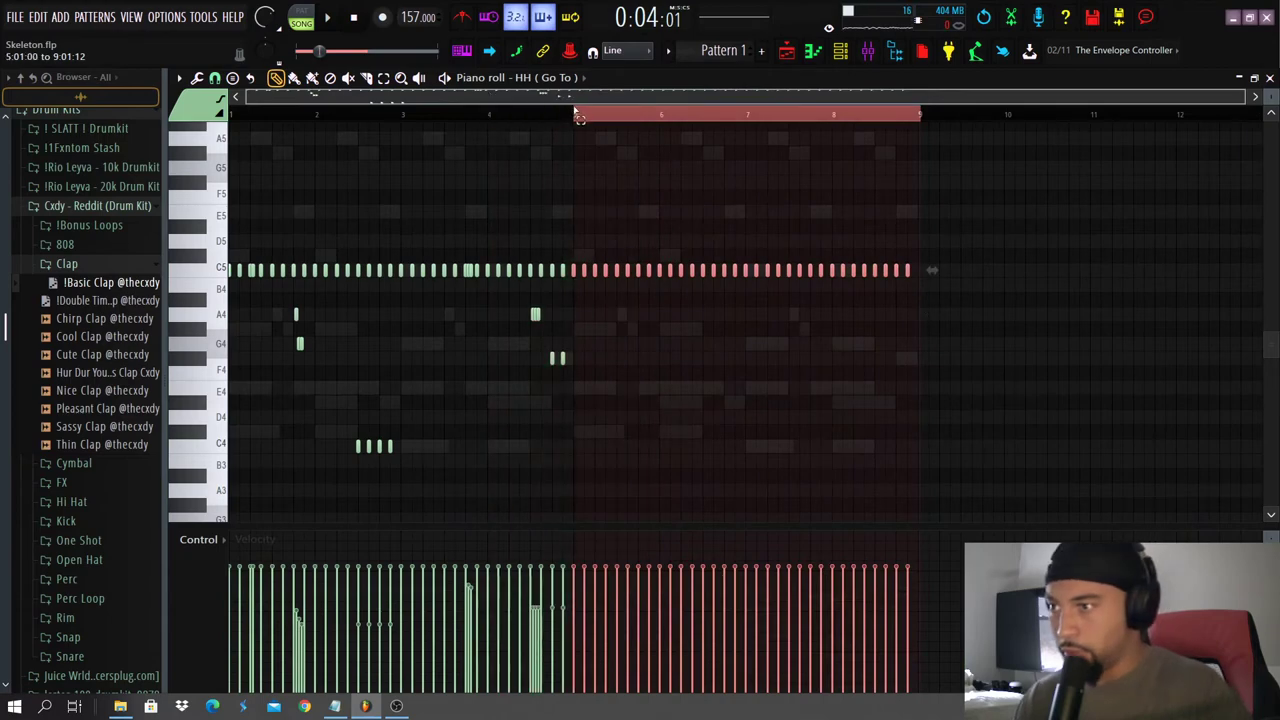
pyautogui.press('Delete')
pyautogui.click(214, 77)
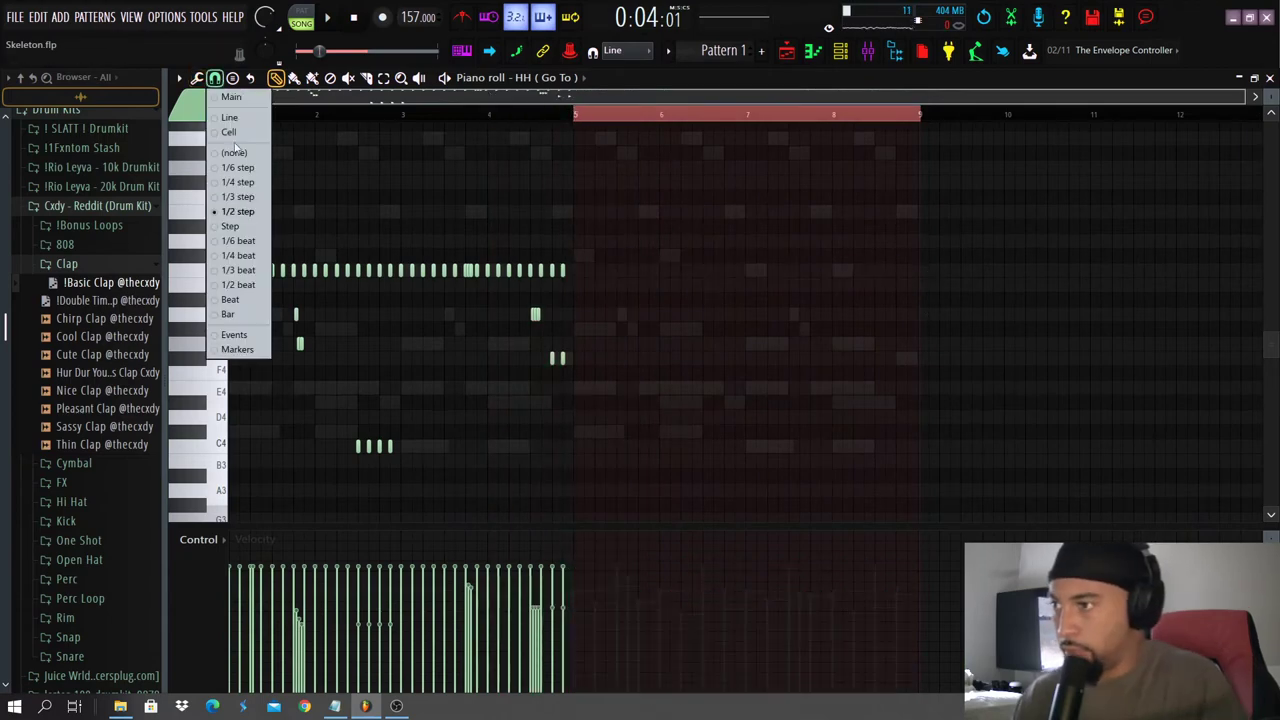
pyautogui.click(234, 131)
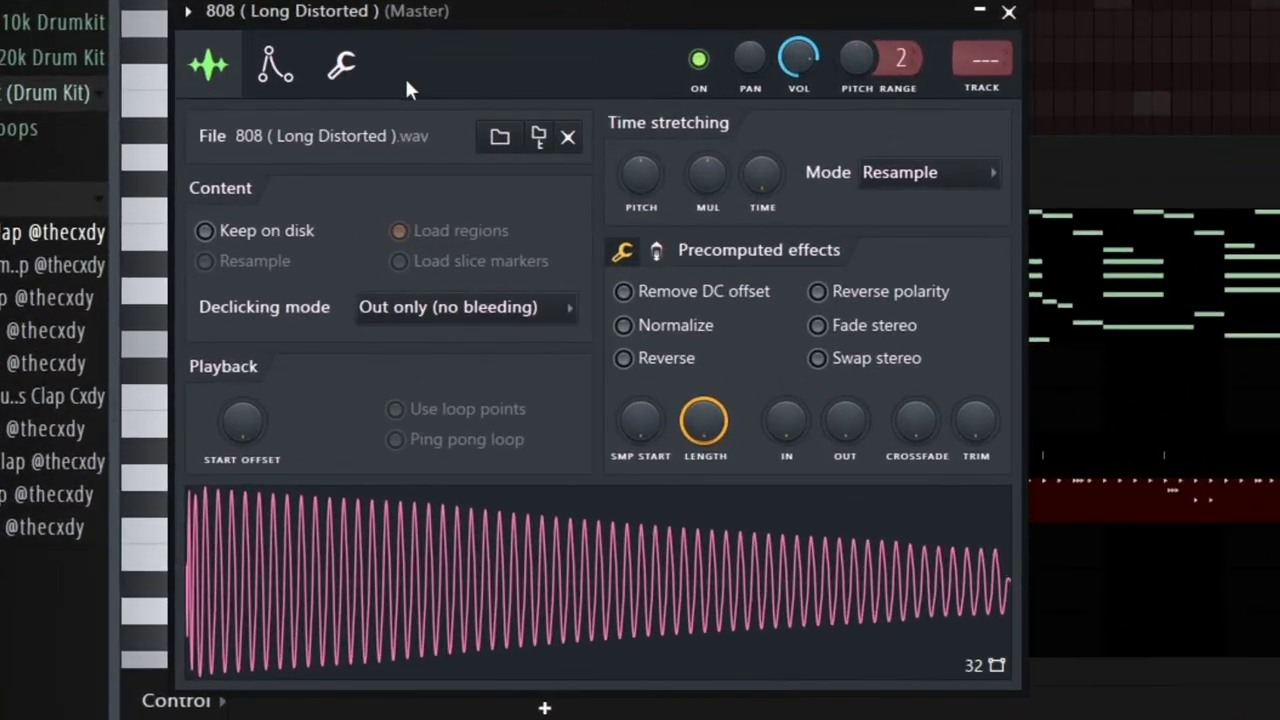
# Shape the 808 ( Long Distorted ) volume envelope with zero attack, decay and sustain and maximum hold, and close the channel settings.
pyautogui.click(340, 90)
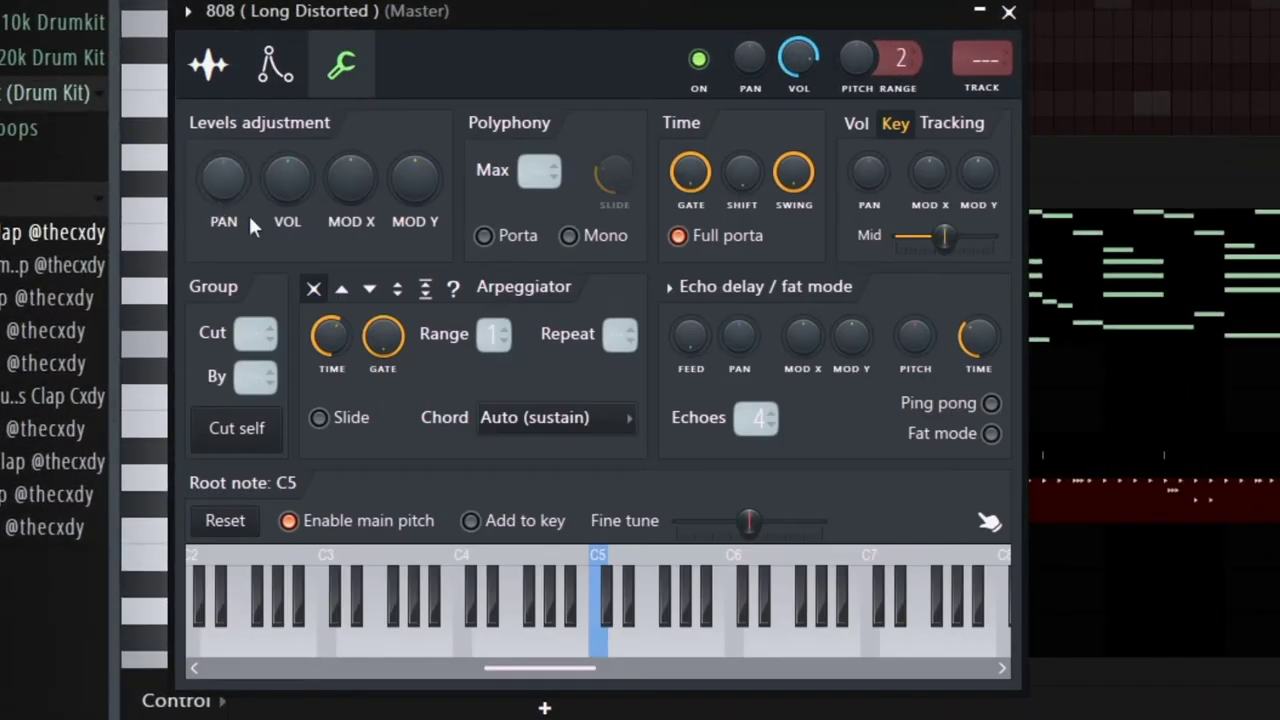
pyautogui.click(275, 66)
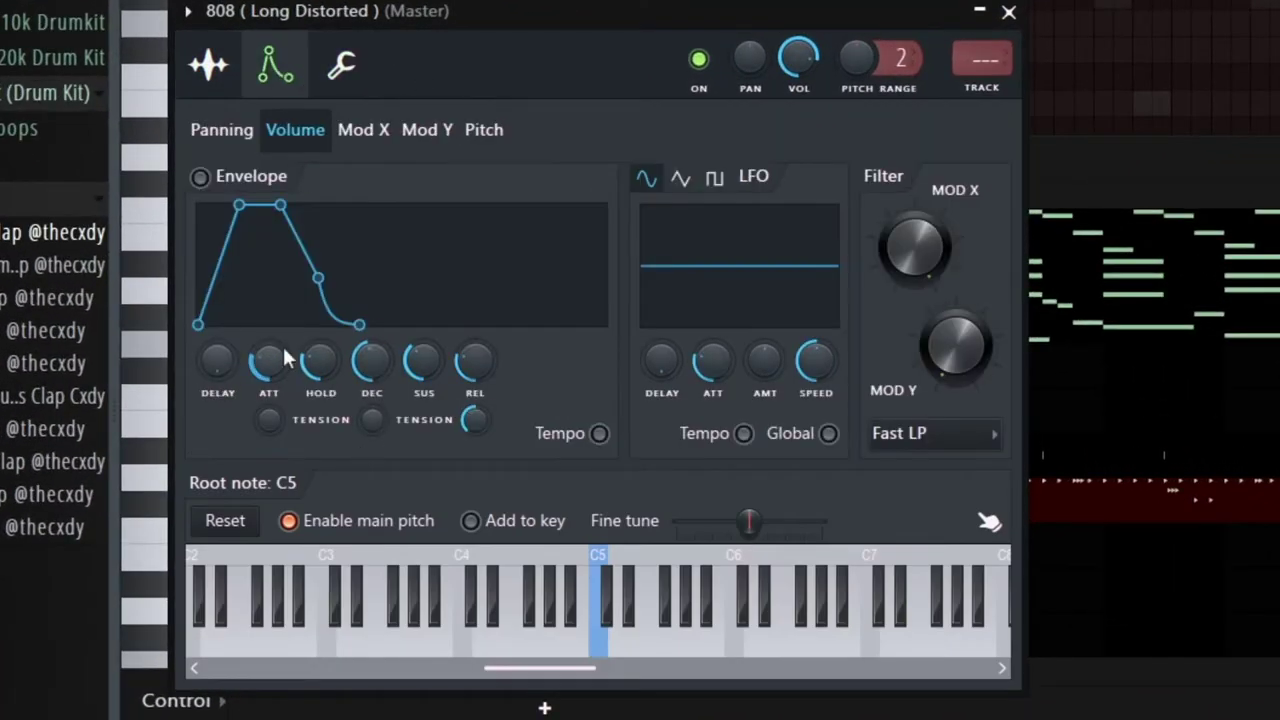
pyautogui.moveTo(275, 366); pyautogui.dragTo(275, 420)
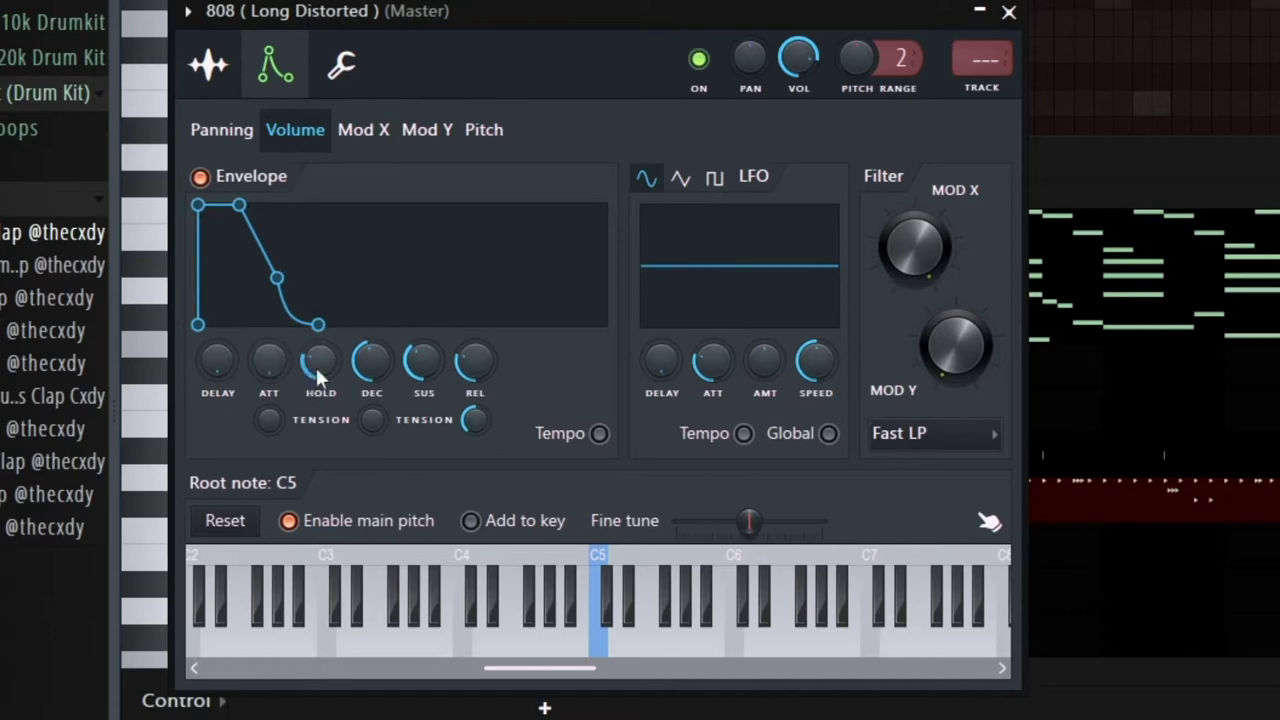
pyautogui.moveTo(320, 360); pyautogui.dragTo(335, 305)
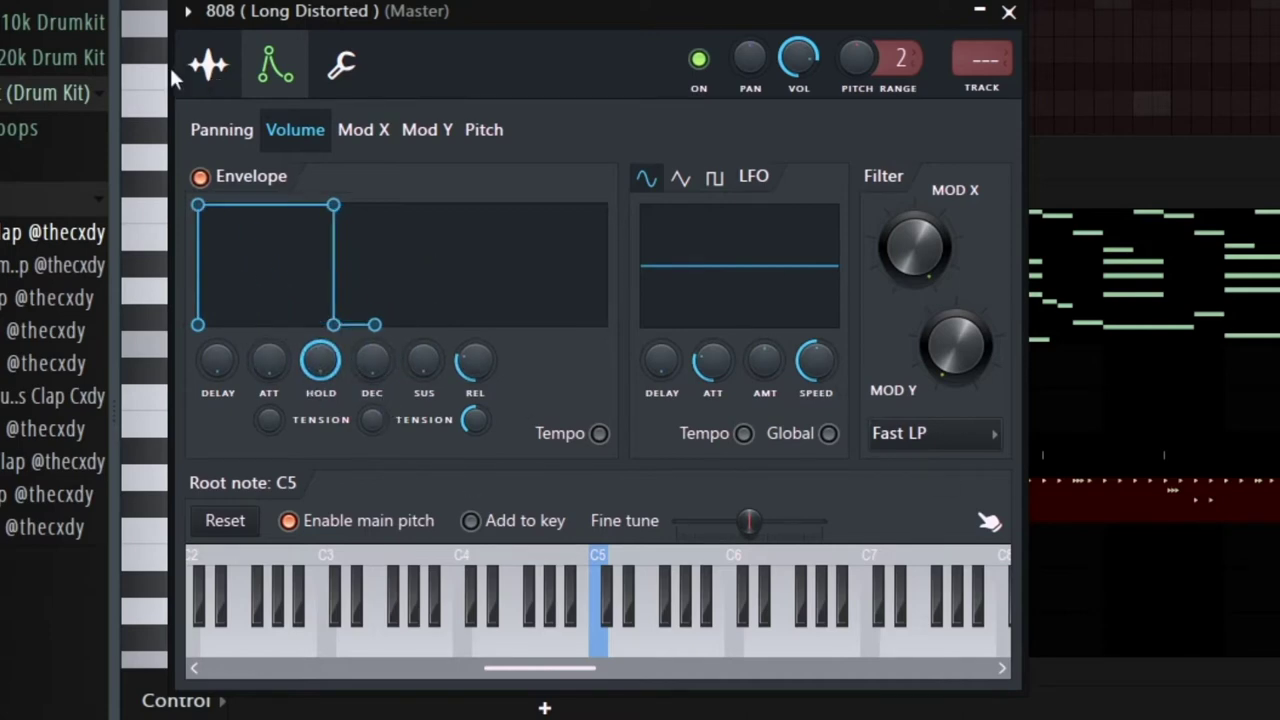
pyautogui.click(226, 70)
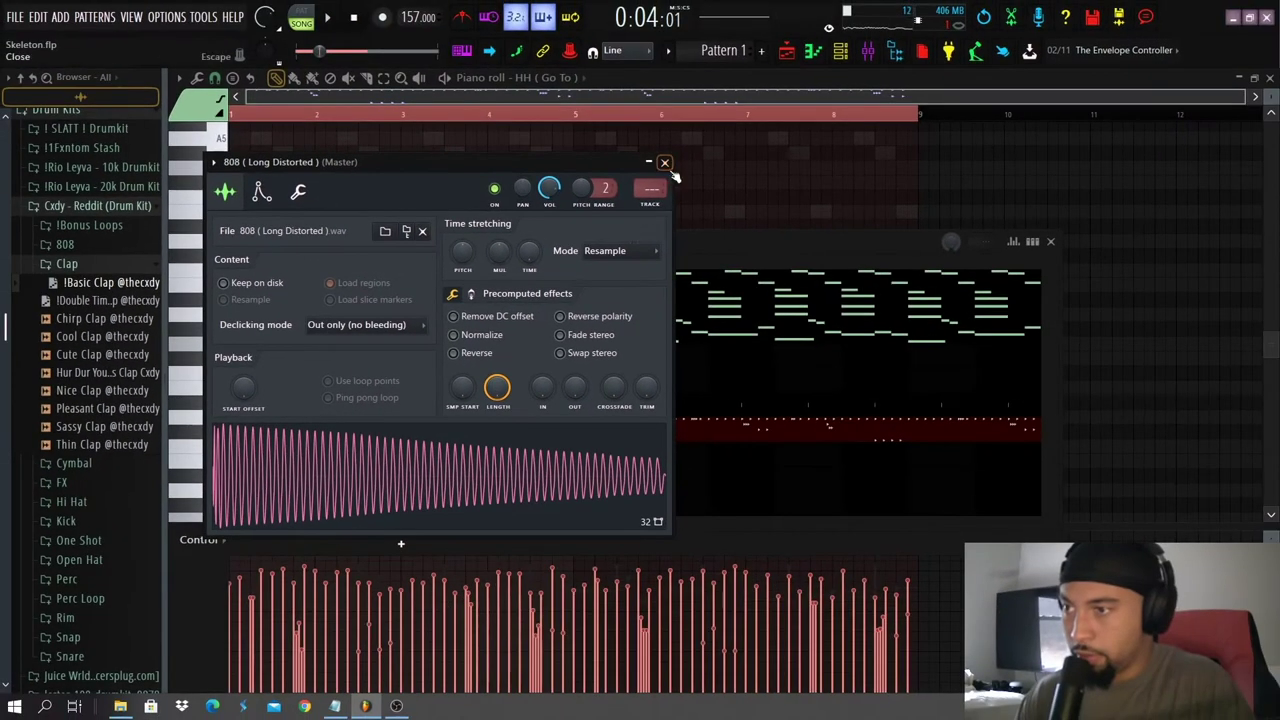
pyautogui.click(1024, 14)
# Following the roots of the key 3 chords, place short 808 notes on C#4 at bar 1 and C4 at bar 3.
pyautogui.click(840, 52)
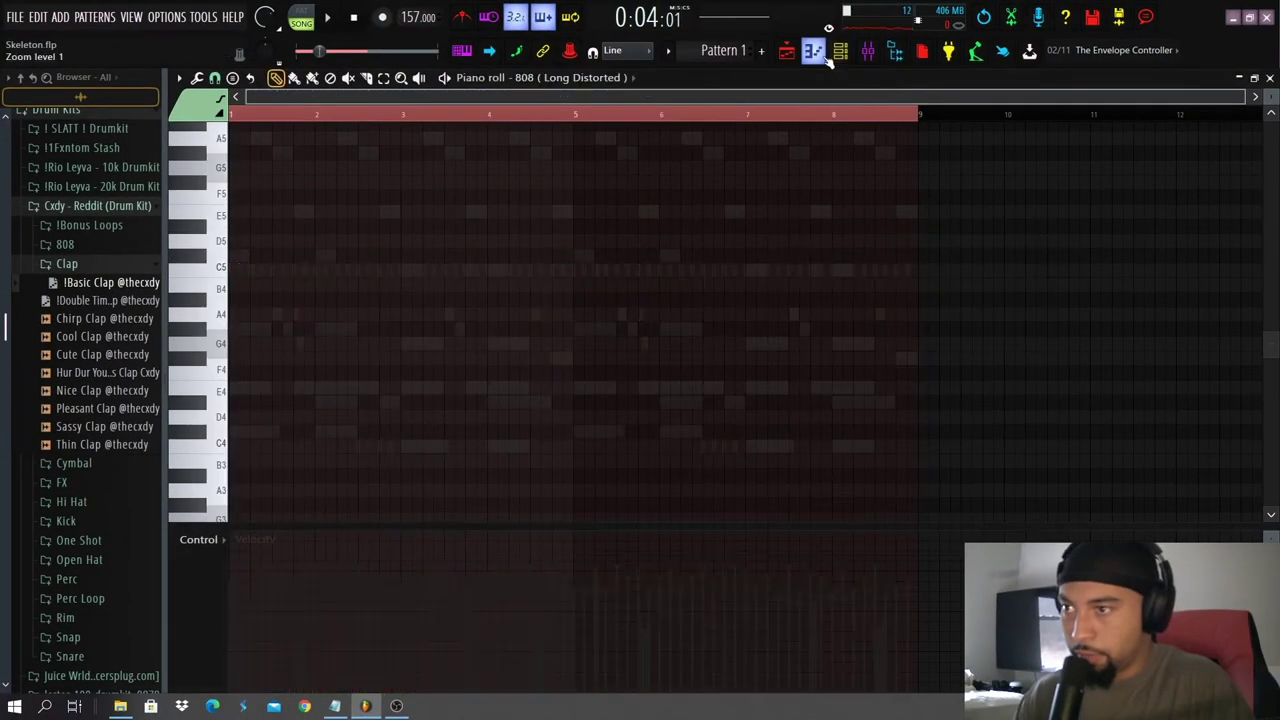
pyautogui.click(592, 80)
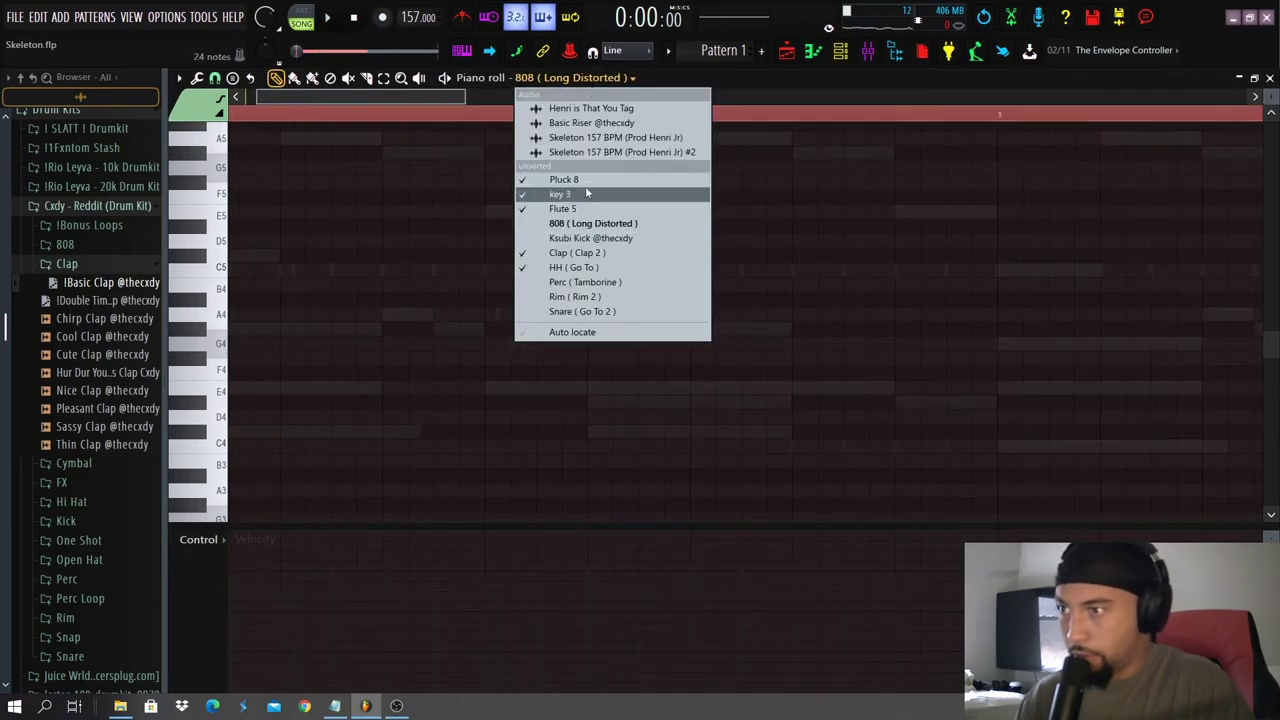
pyautogui.click(585, 193)
pyautogui.scroll(-6, 583, 200)
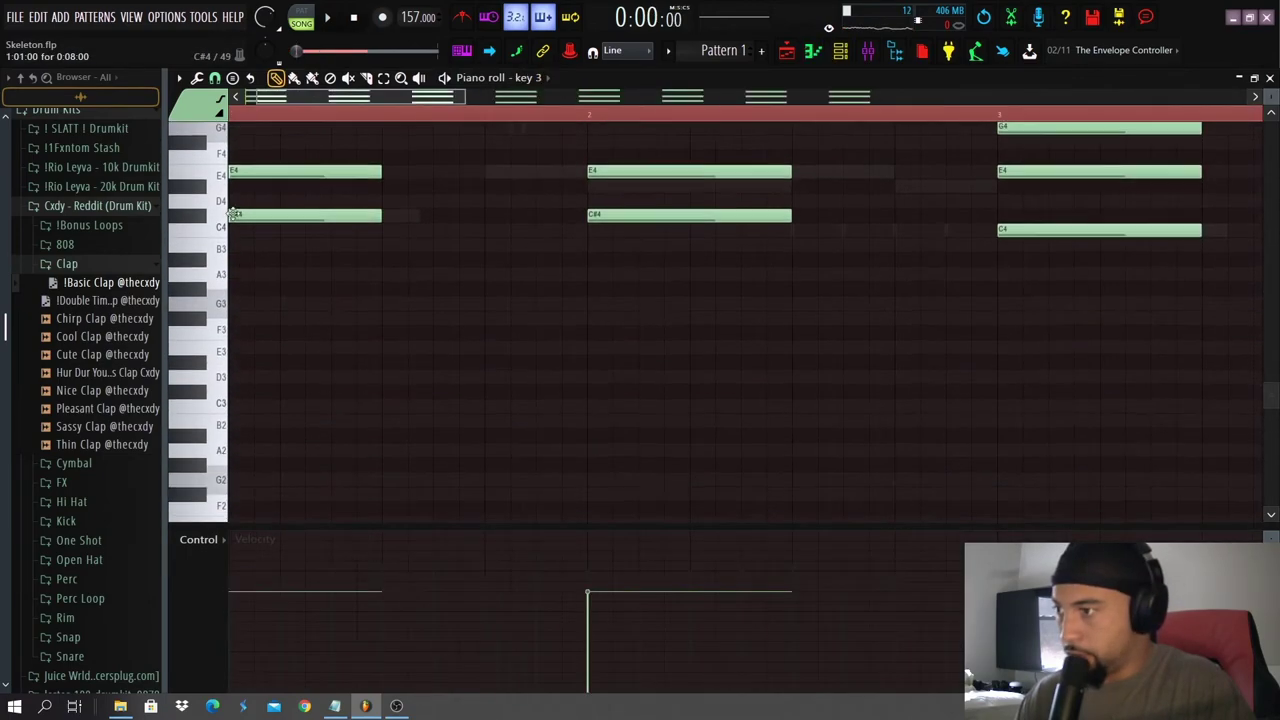
pyautogui.scroll(4, 580, 207)
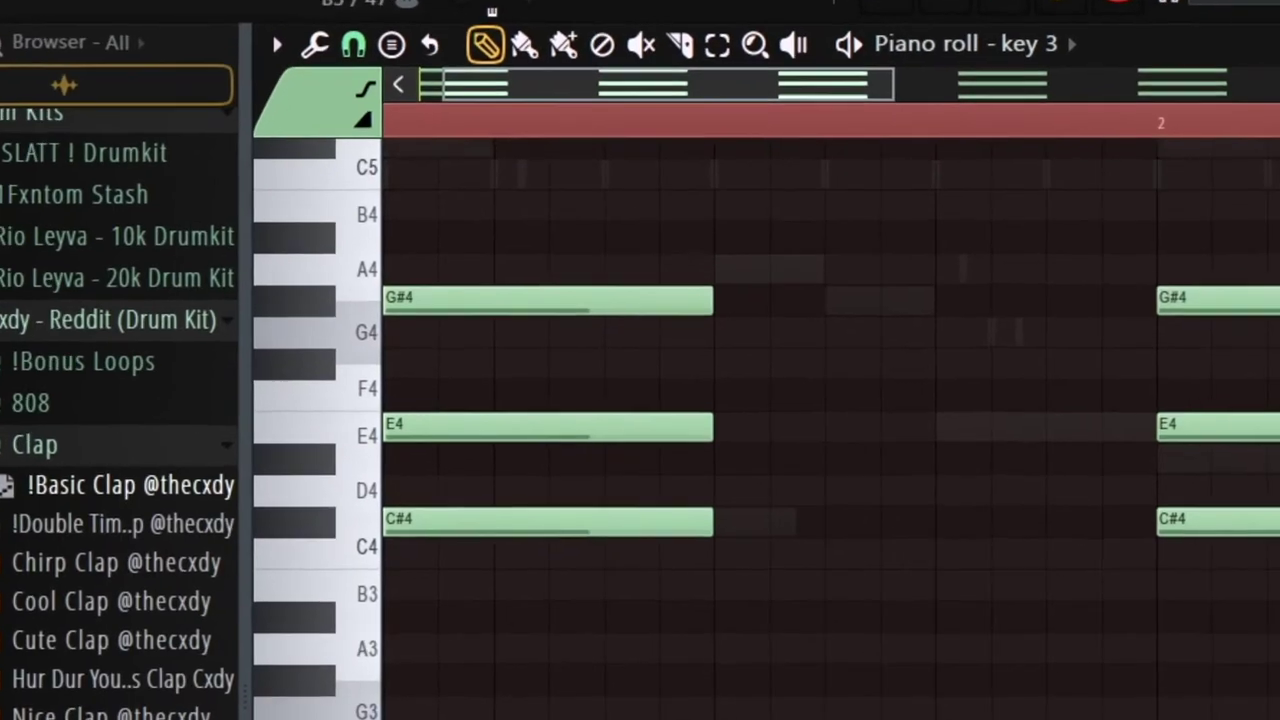
pyautogui.scroll(-5, 1210, 82)
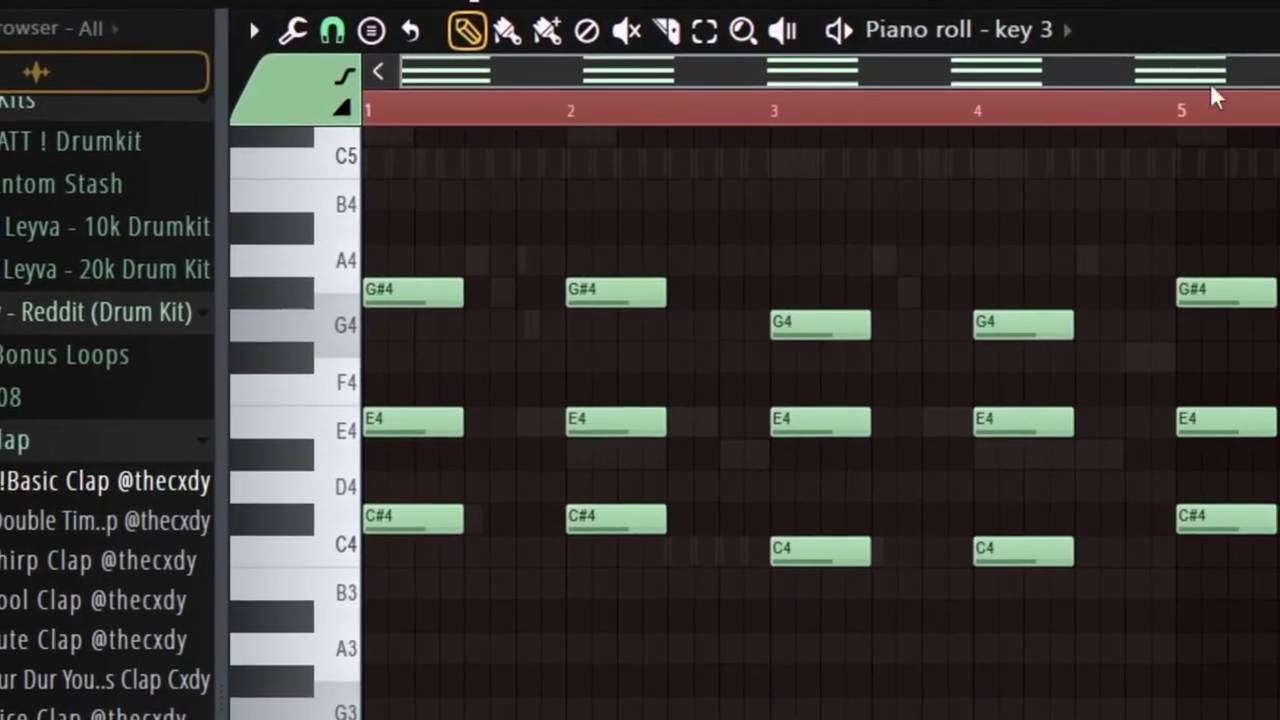
pyautogui.click(1006, 37)
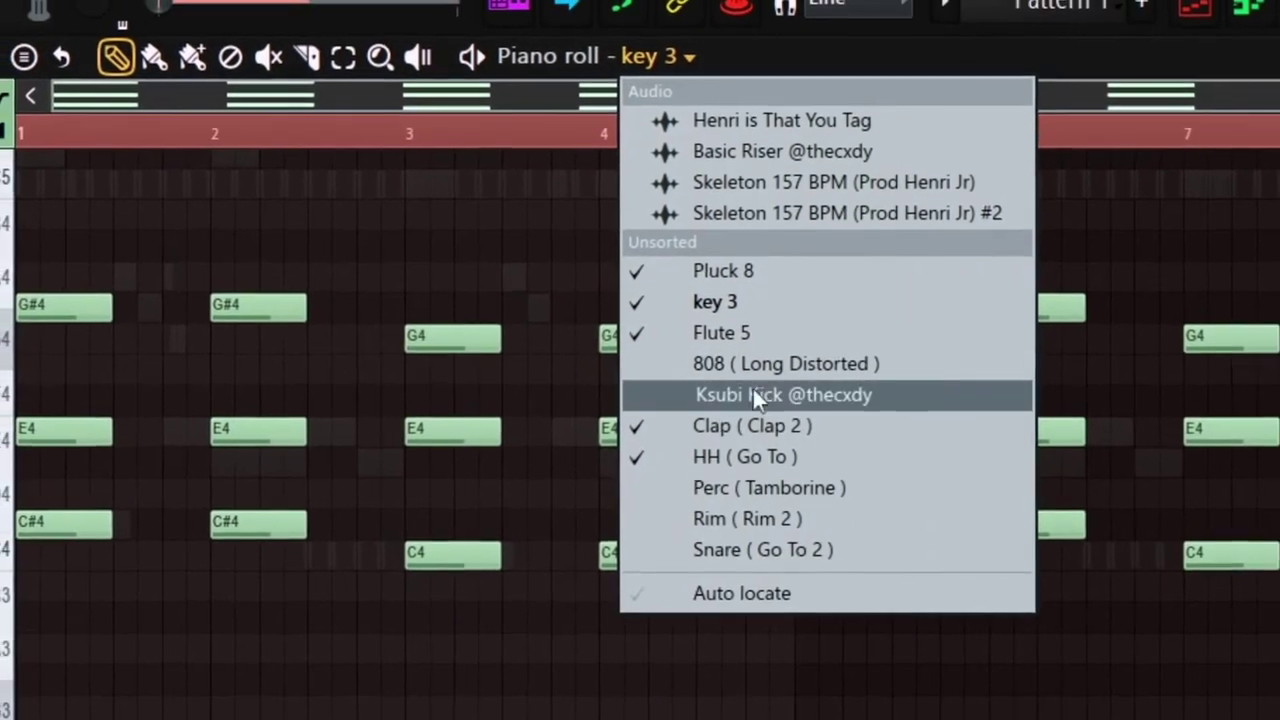
pyautogui.click(900, 353)
pyautogui.click(140, 491)
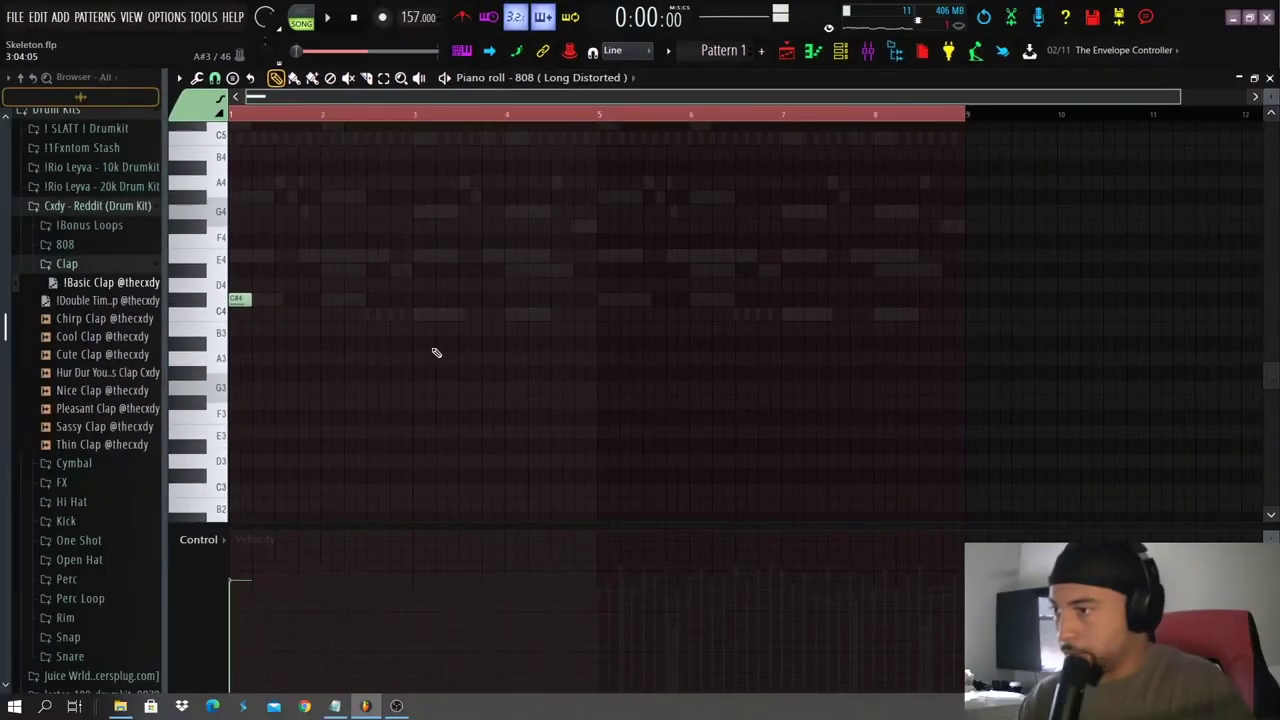
# Raise both 808 notes one octave and lengthen them to 1.5 bars for C#5 and 2 bars for C5.
pyautogui.hotkey('ctrl', 'a')
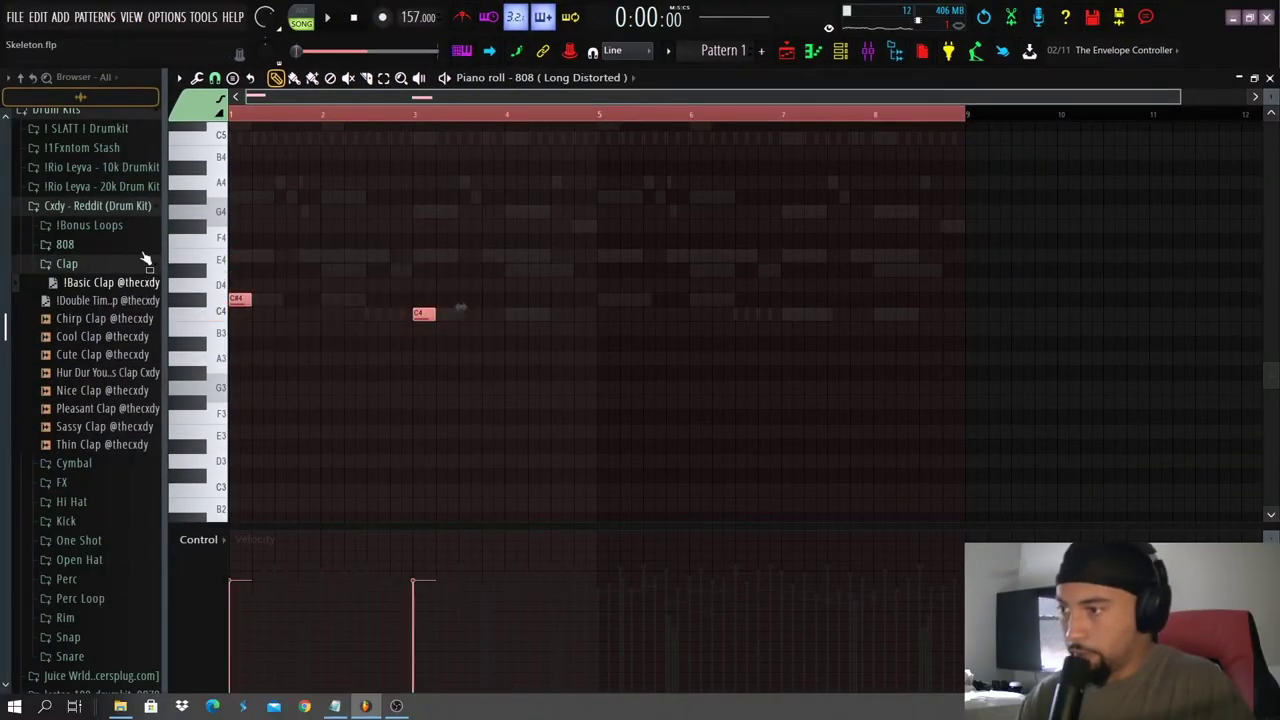
pyautogui.scroll(5, 300, 320)
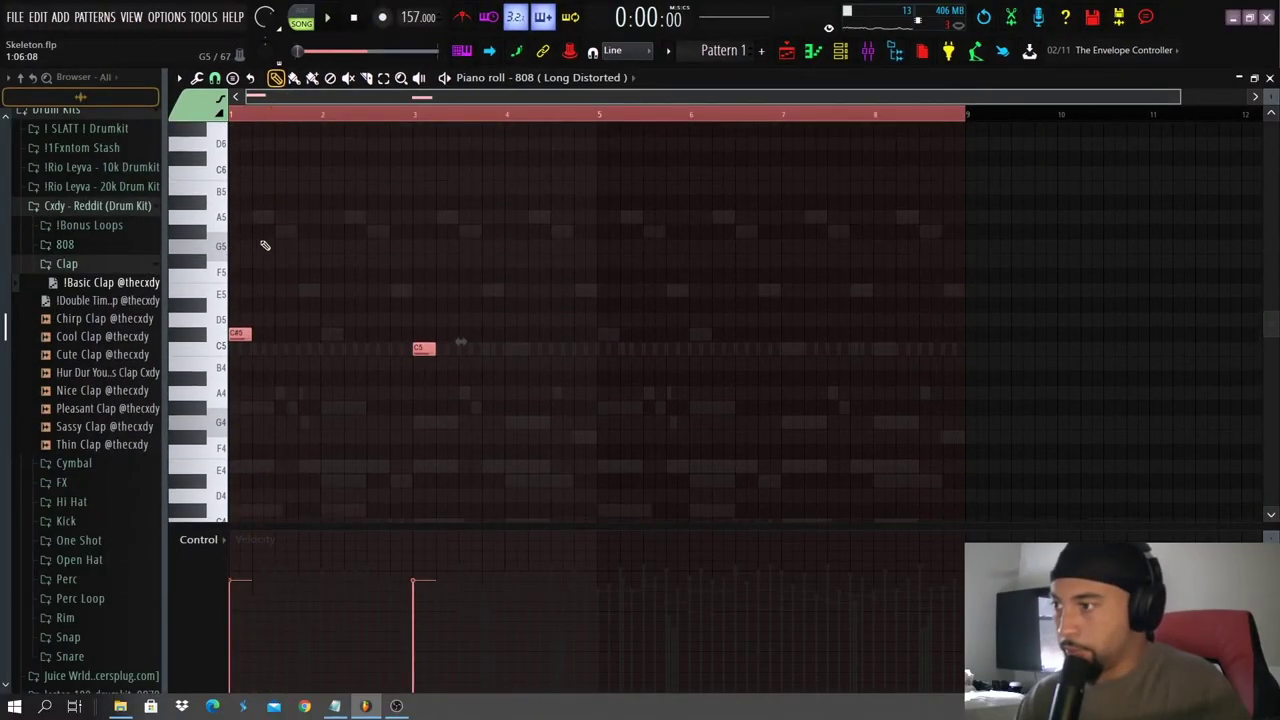
pyautogui.hotkey('ctrl', 'l')
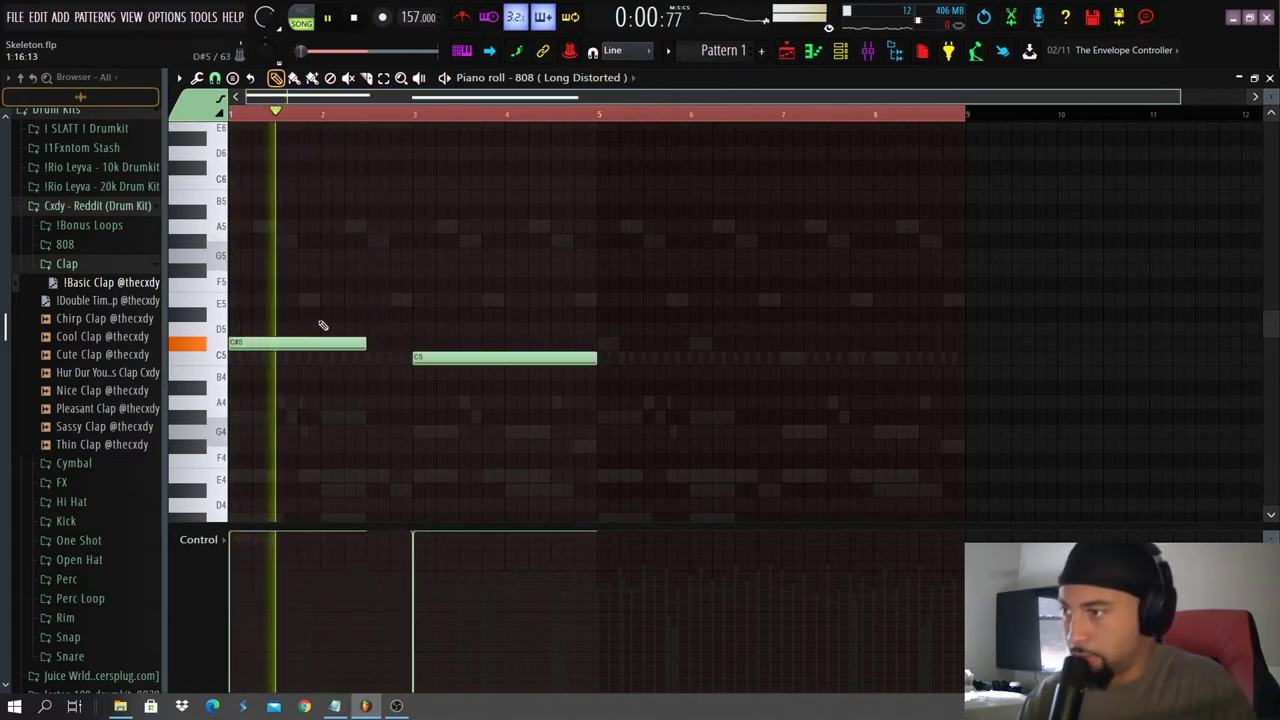
# Repeat the 808 notes at bars 5 and 7, and fill the end of bar 4 with an E6 note and F5 slide.
pyautogui.scroll(-1, 357, 360)
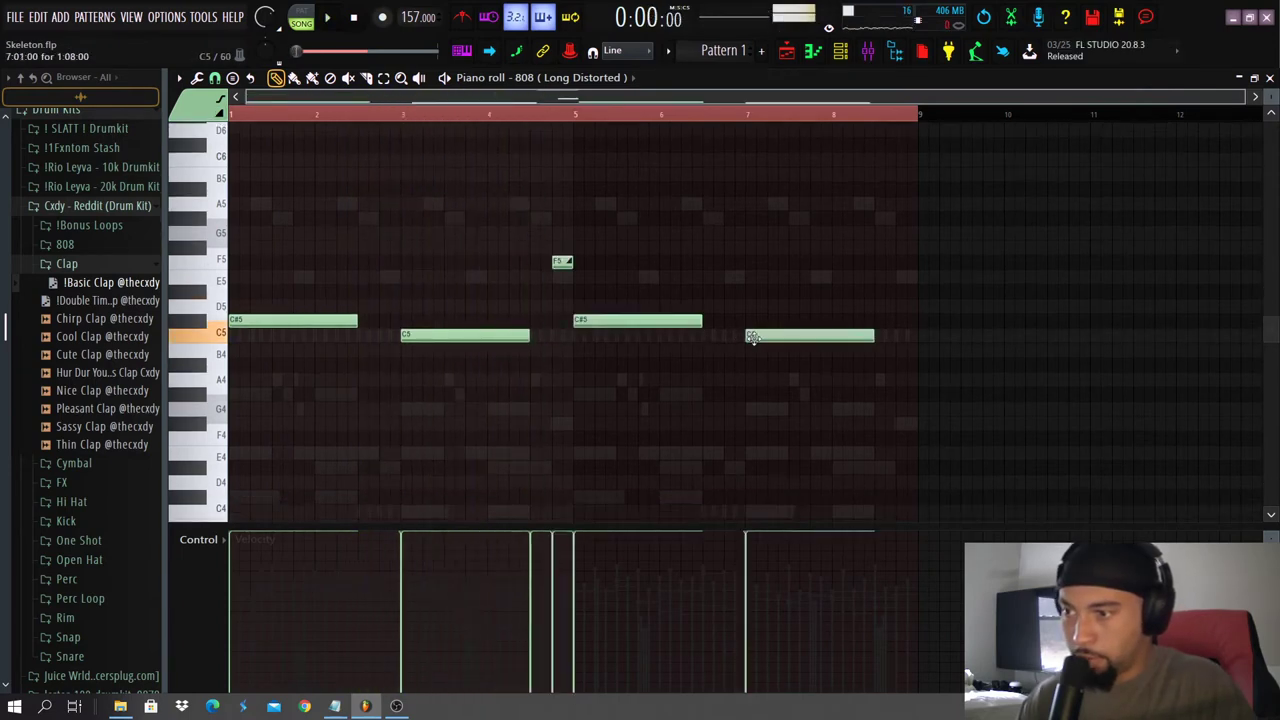
pyautogui.click(666, 114)
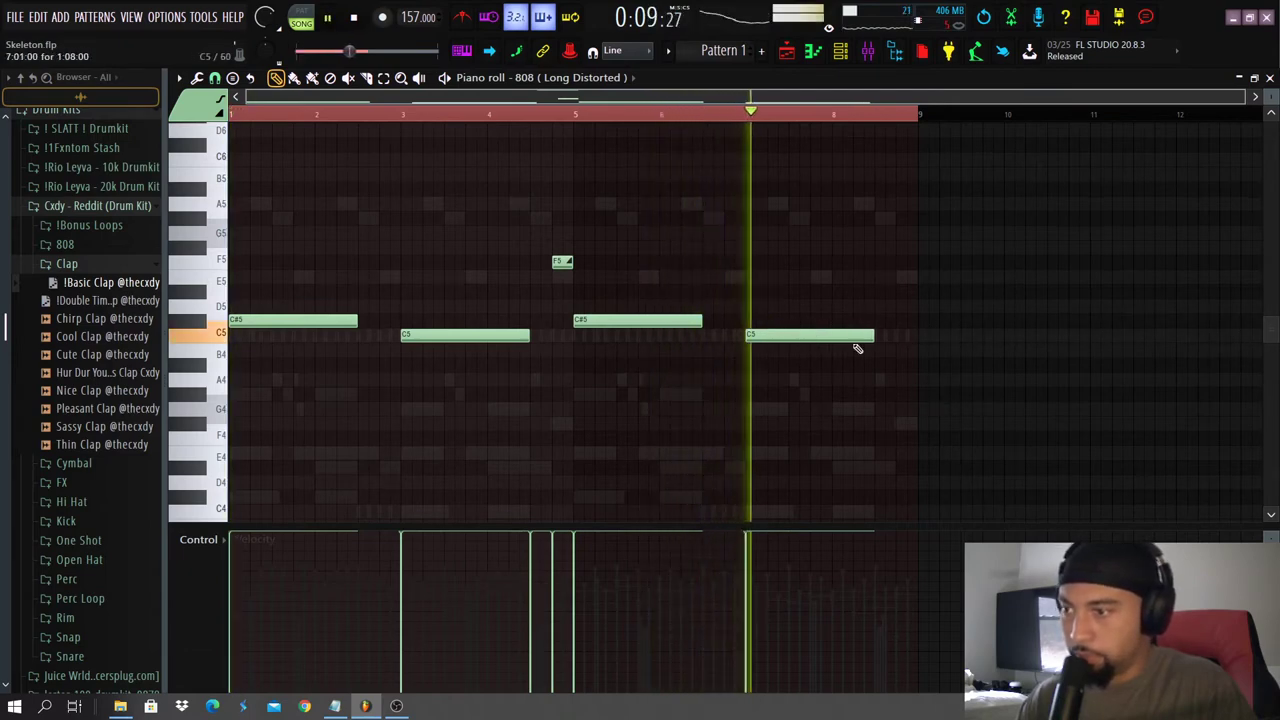
# Add a half-bar G#5 808 note ending bar 8, with an E5 slide note under its second half.
pyautogui.scroll(4, 889, 374)
pyautogui.click(878, 306)
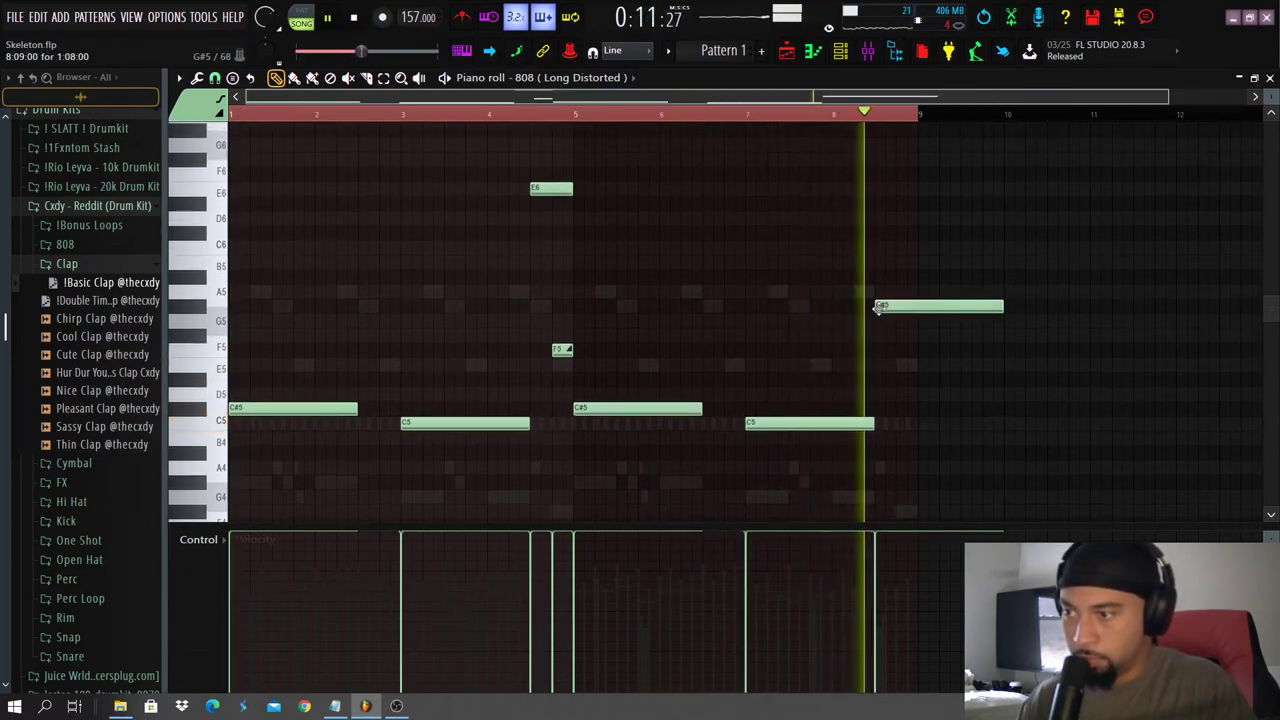
pyautogui.moveTo(1001, 307); pyautogui.dragTo(905, 309)
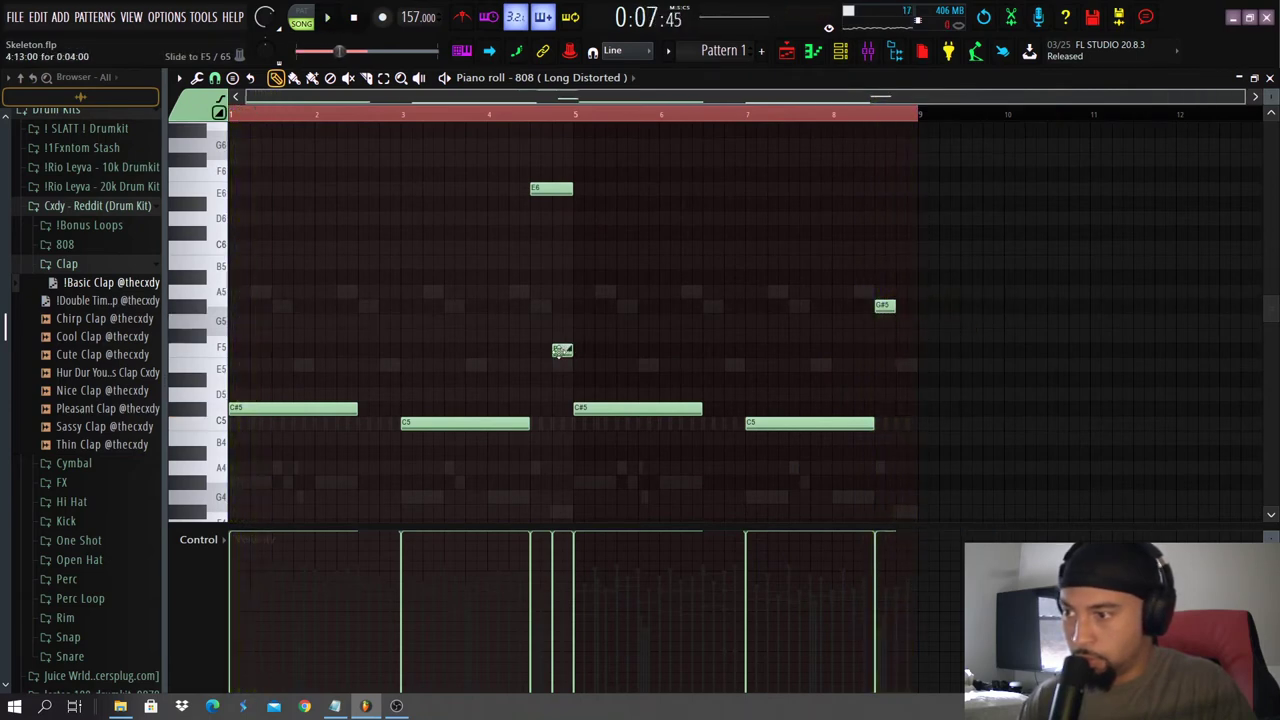
pyautogui.moveTo(900, 308); pyautogui.dragTo(914, 307)
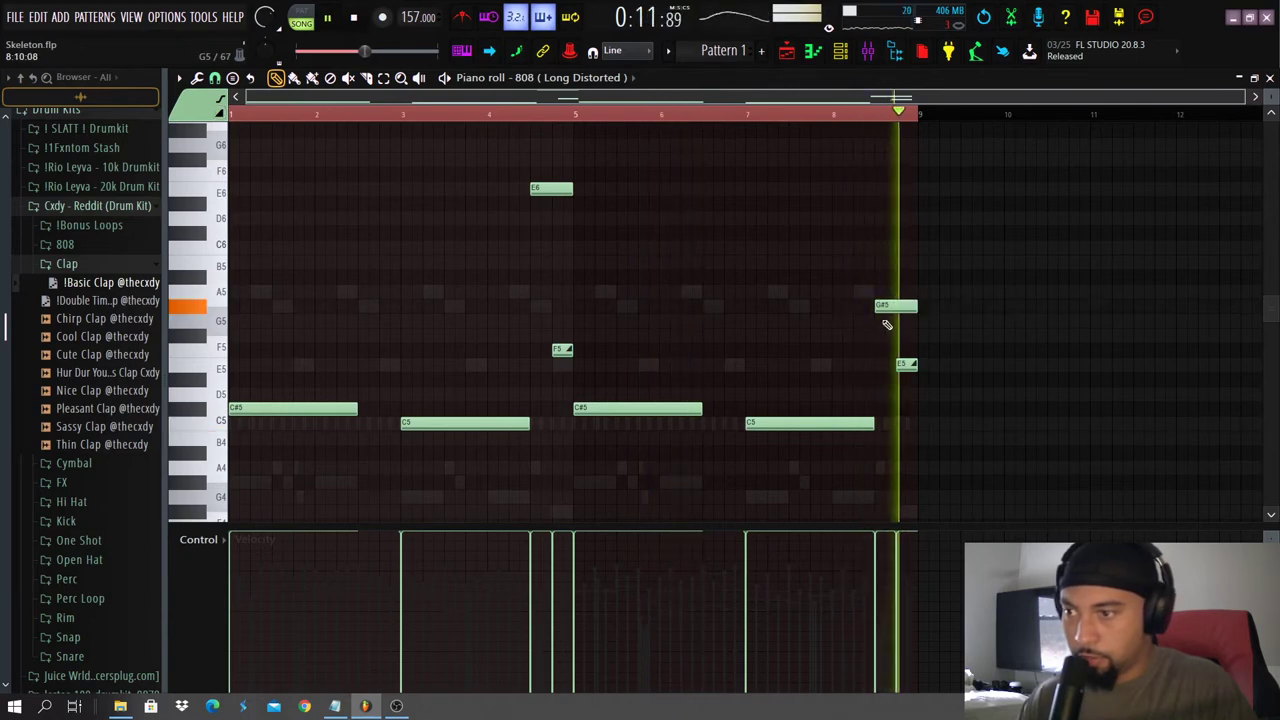
# Halve the E5 slide note's length and add a G5 slide note right after it at the end of bar 8.
pyautogui.press('space')
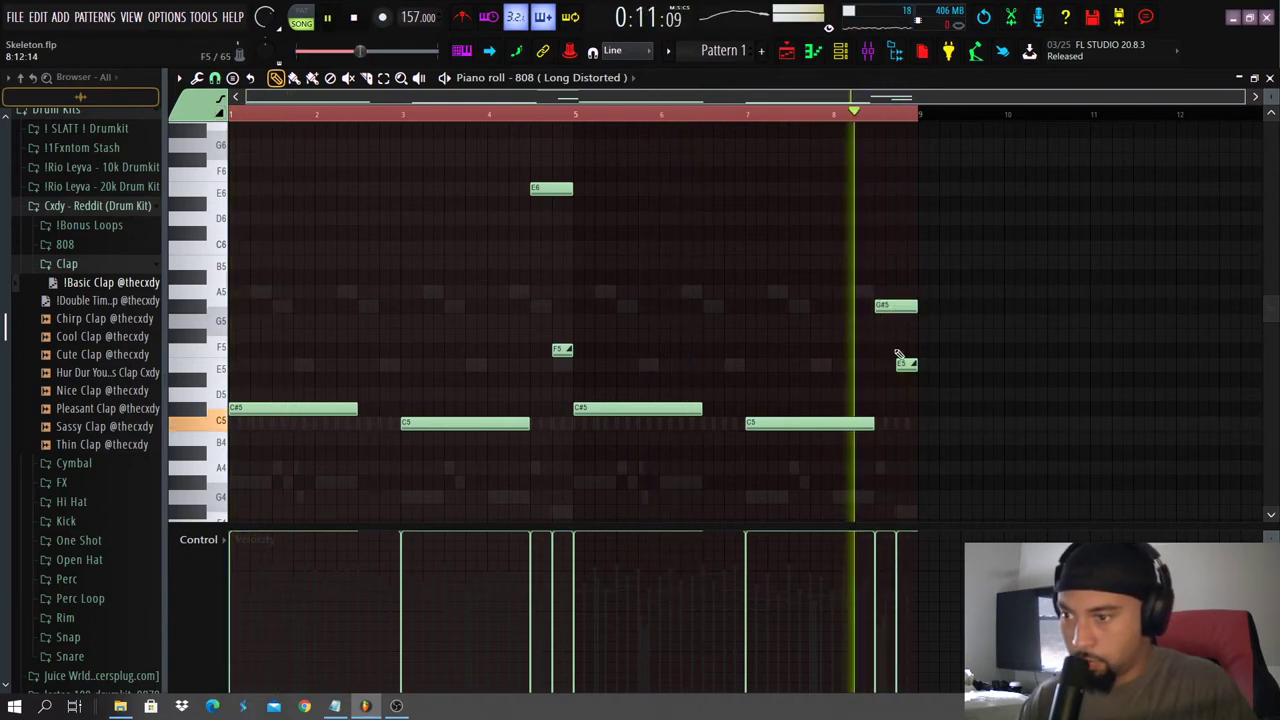
pyautogui.scroll(4, 896, 352)
pyautogui.moveTo(1037, 368); pyautogui.dragTo(992, 368)
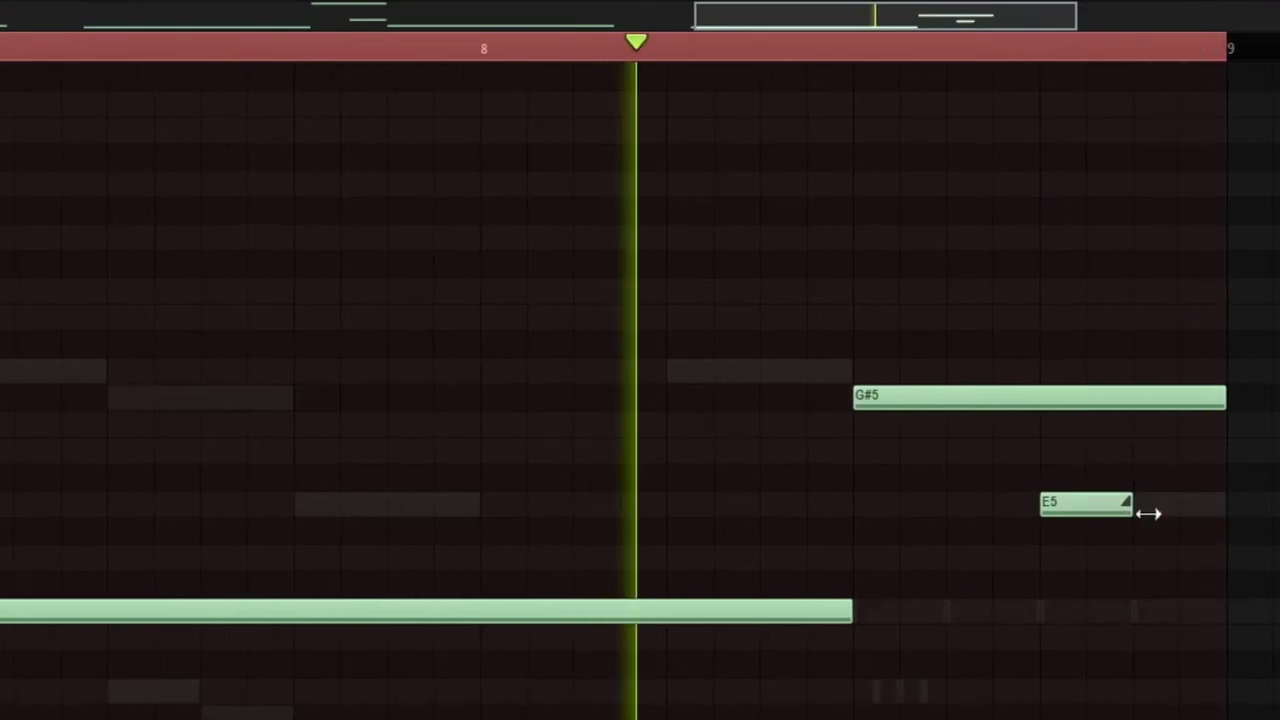
pyautogui.click(1118, 372)
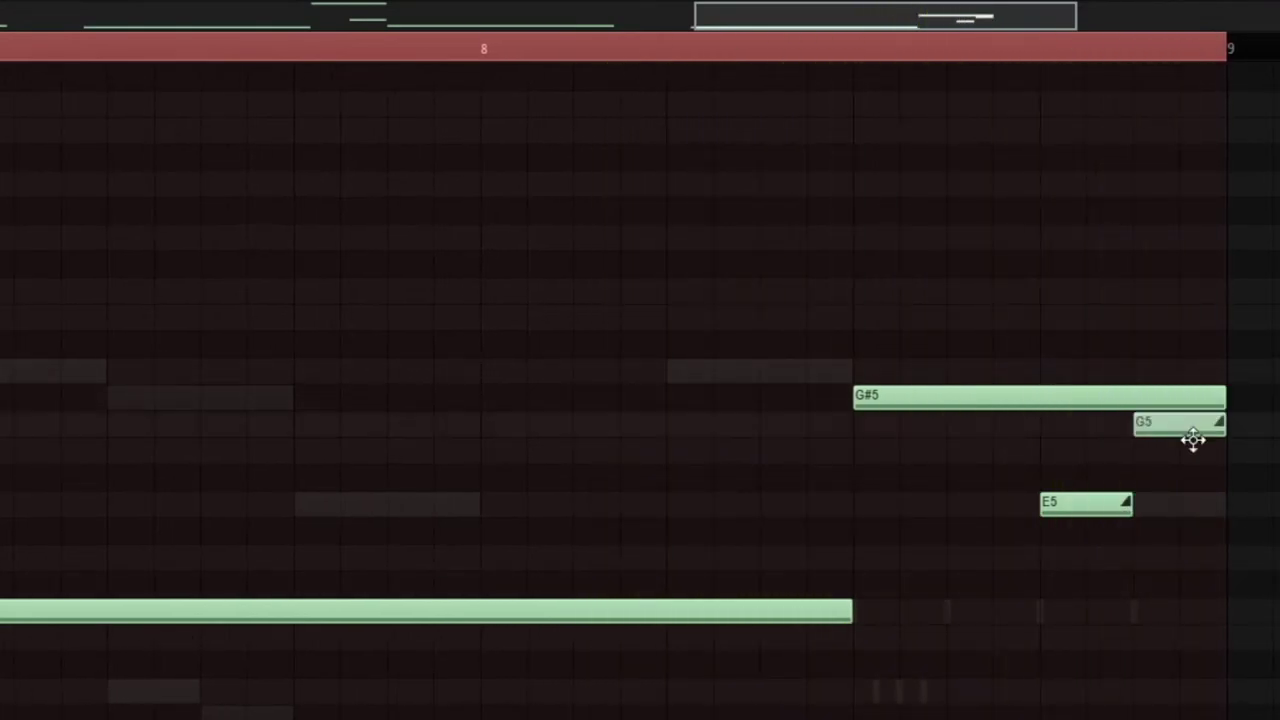
# Raise the last 808 slide note in bar 8 to E6 and shorten the G#5 note slightly.
pyautogui.moveTo(1193, 440); pyautogui.dragTo(1181, 512)
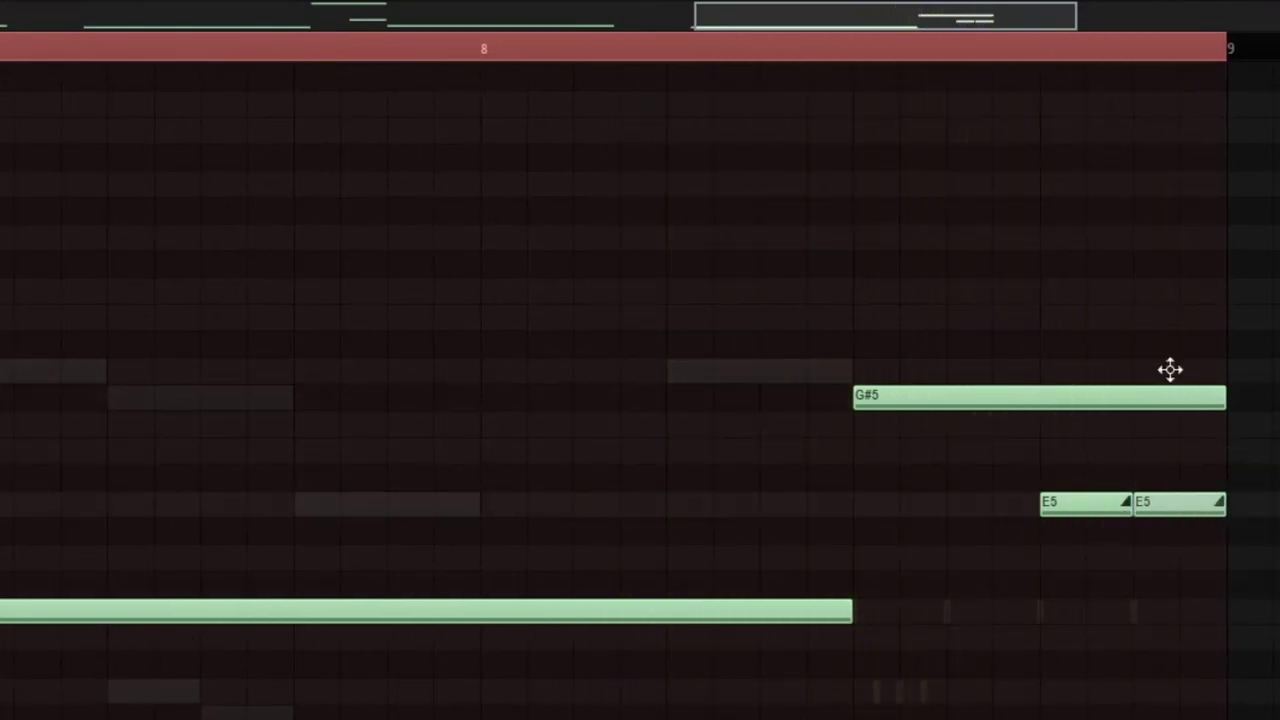
pyautogui.moveTo(1158, 182); pyautogui.dragTo(1163, 208)
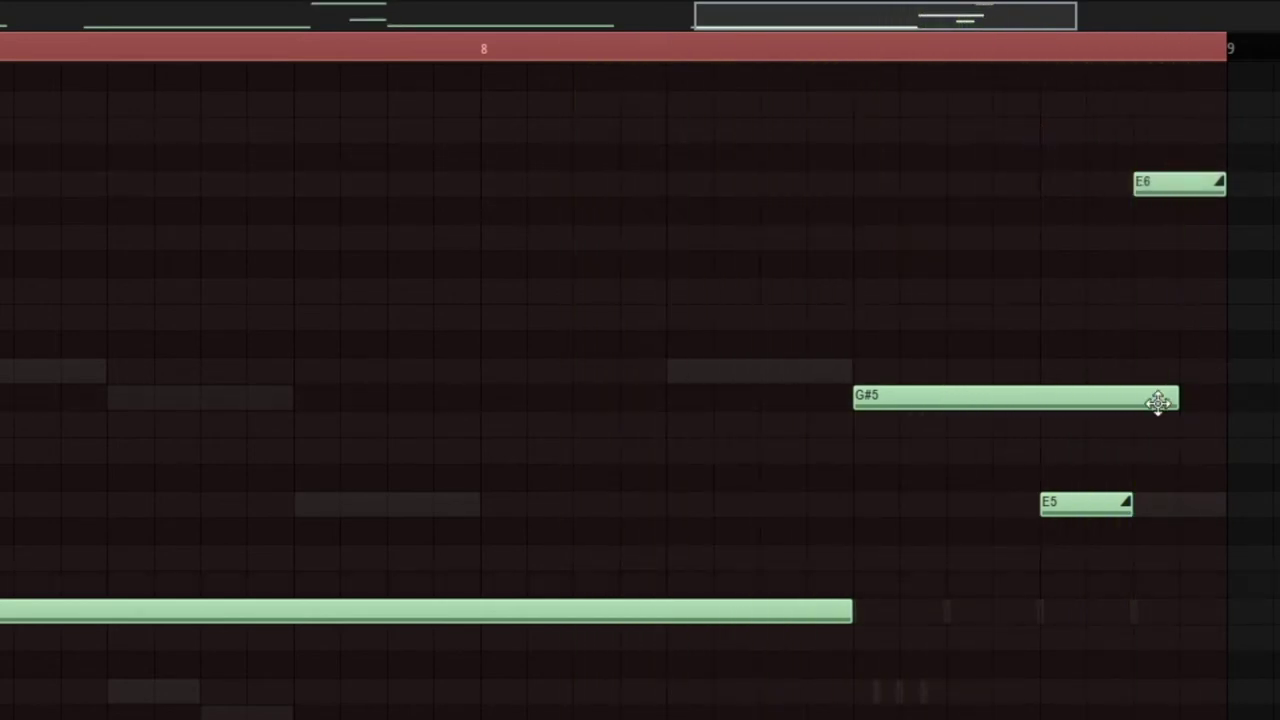
pyautogui.scroll(-5, 1158, 399)
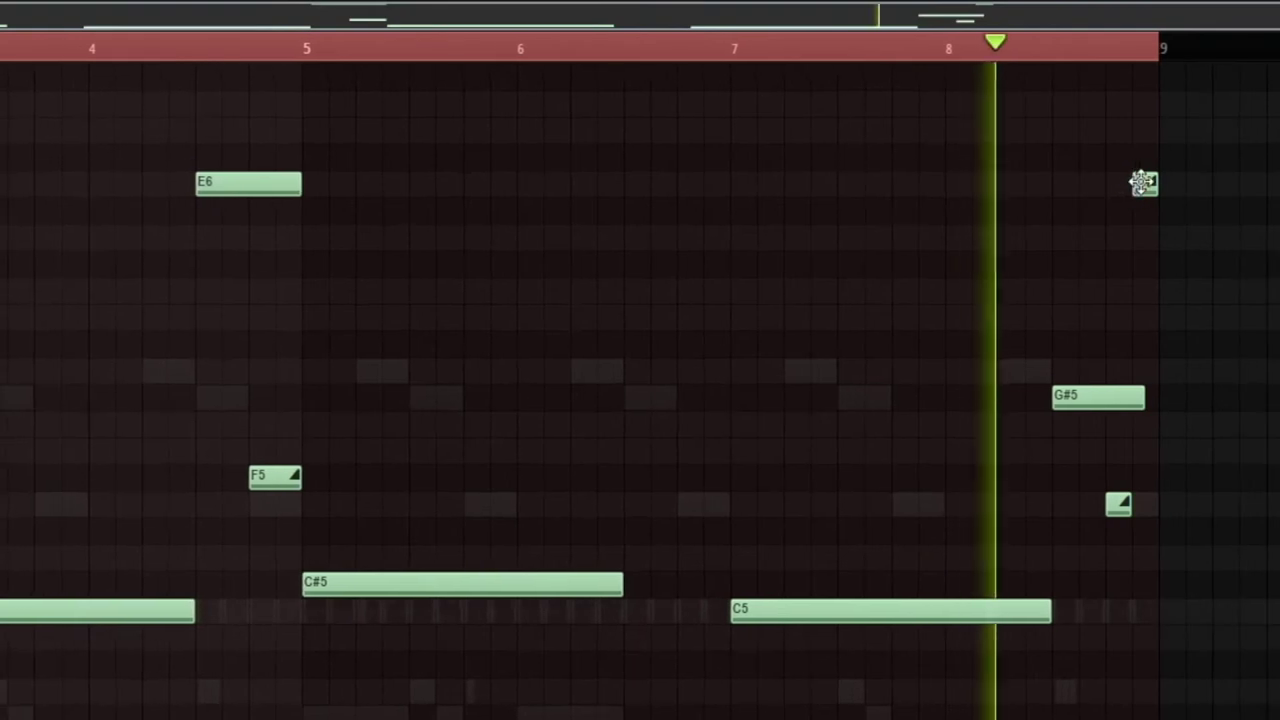
# Replace the E5 slide with the E6 slide, making it fill the last quarter of bar 8.
pyautogui.moveTo(1143, 183); pyautogui.dragTo(1117, 187)
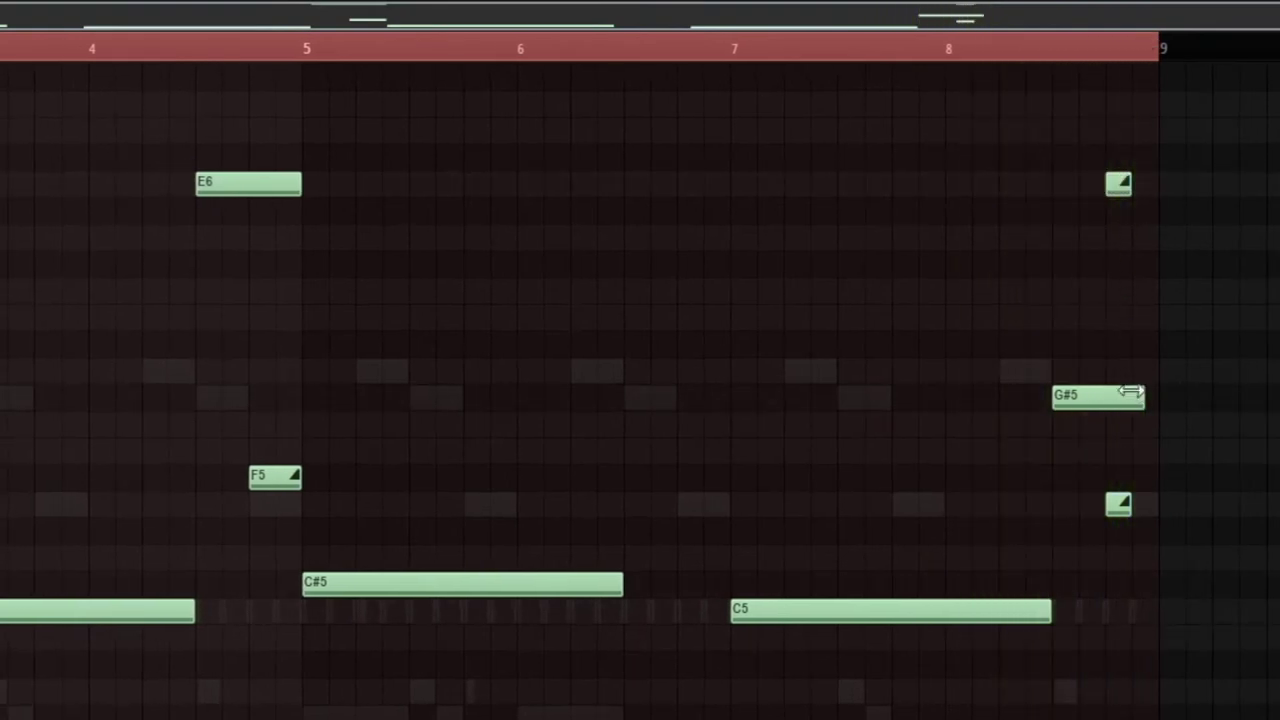
pyautogui.scroll(5, 1134, 396)
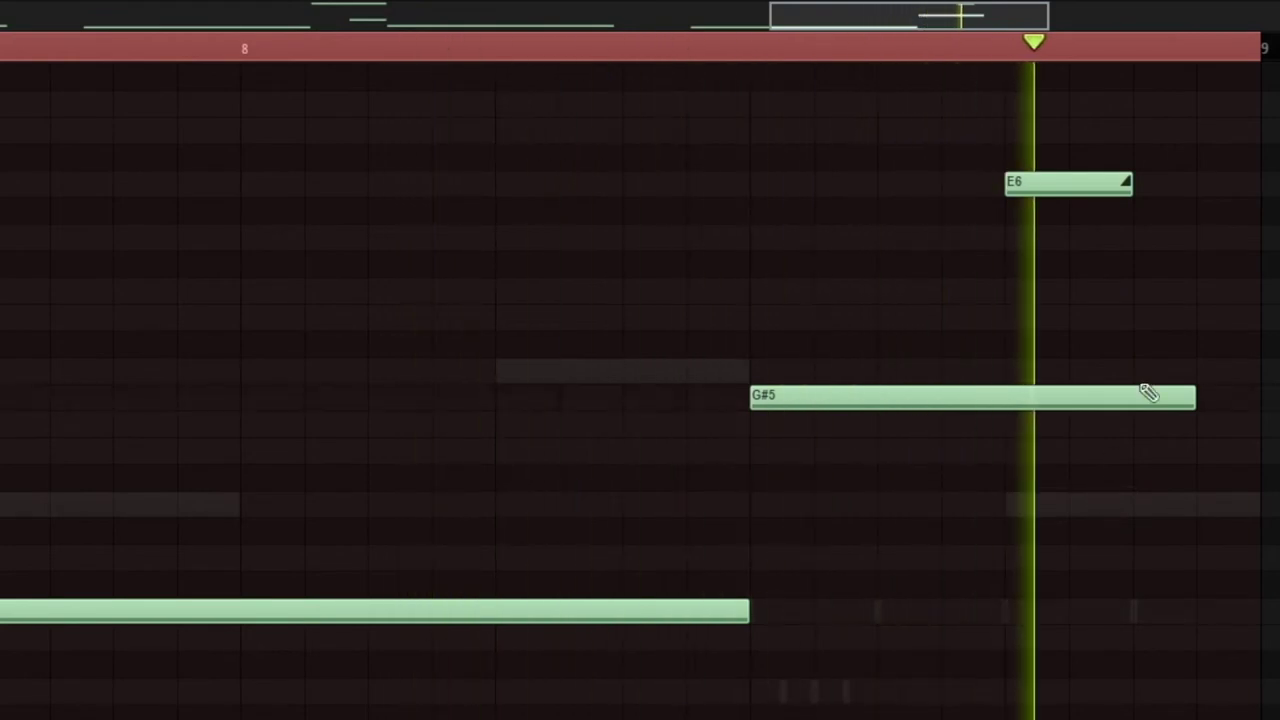
pyautogui.click(980, 48)
pyautogui.scroll(-6, 852, 190)
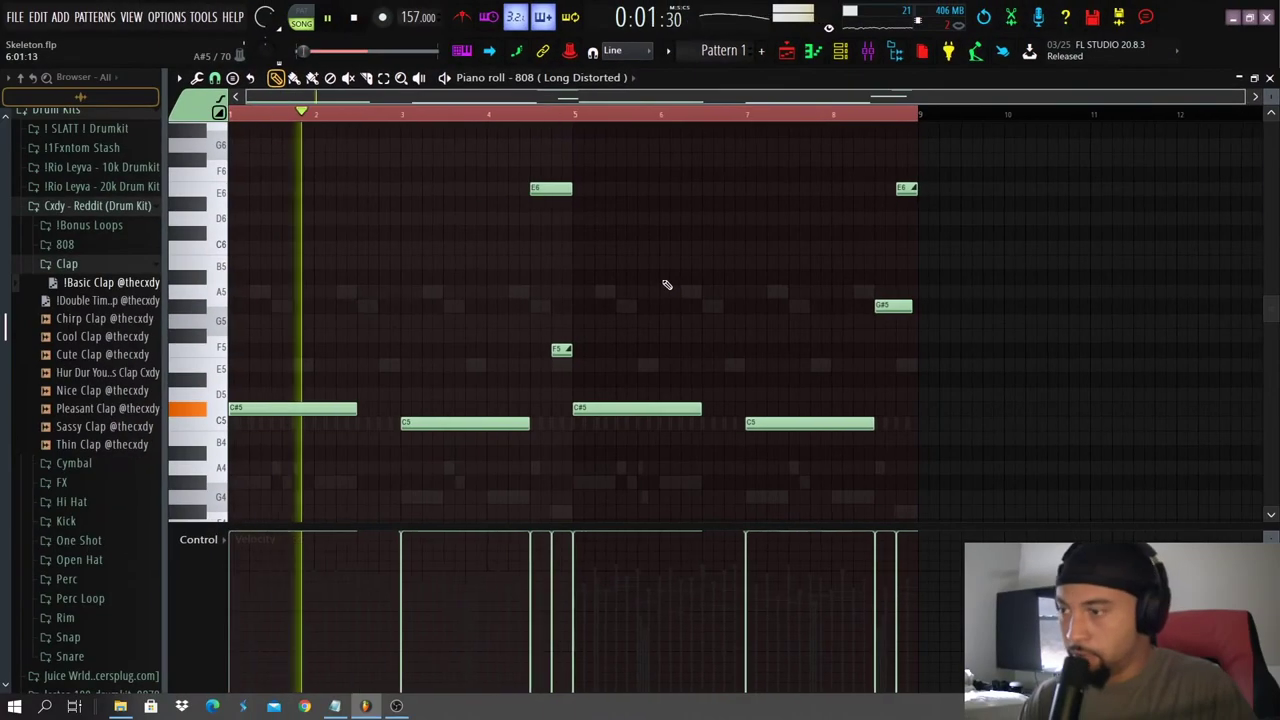
# Place C5 Ksubi Kick notes at the starts of bars 1 and 3, with the slide option turned off.
pyautogui.click(208, 422)
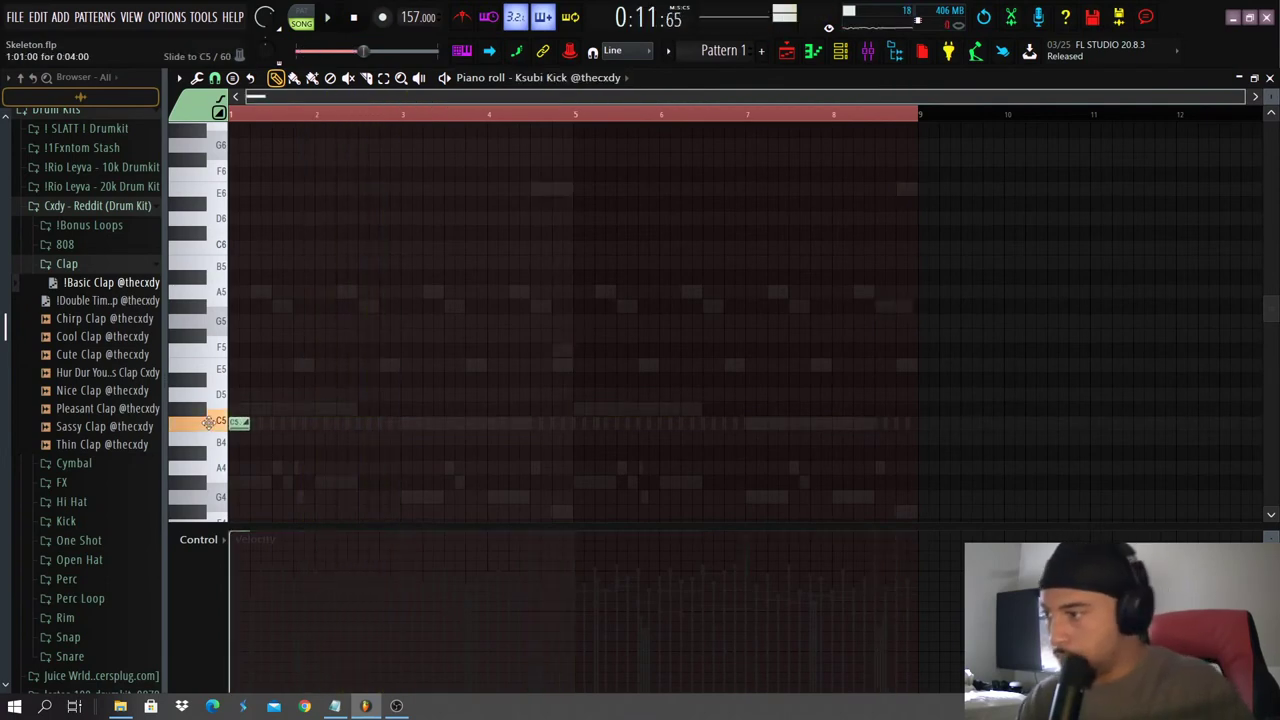
pyautogui.press('space')
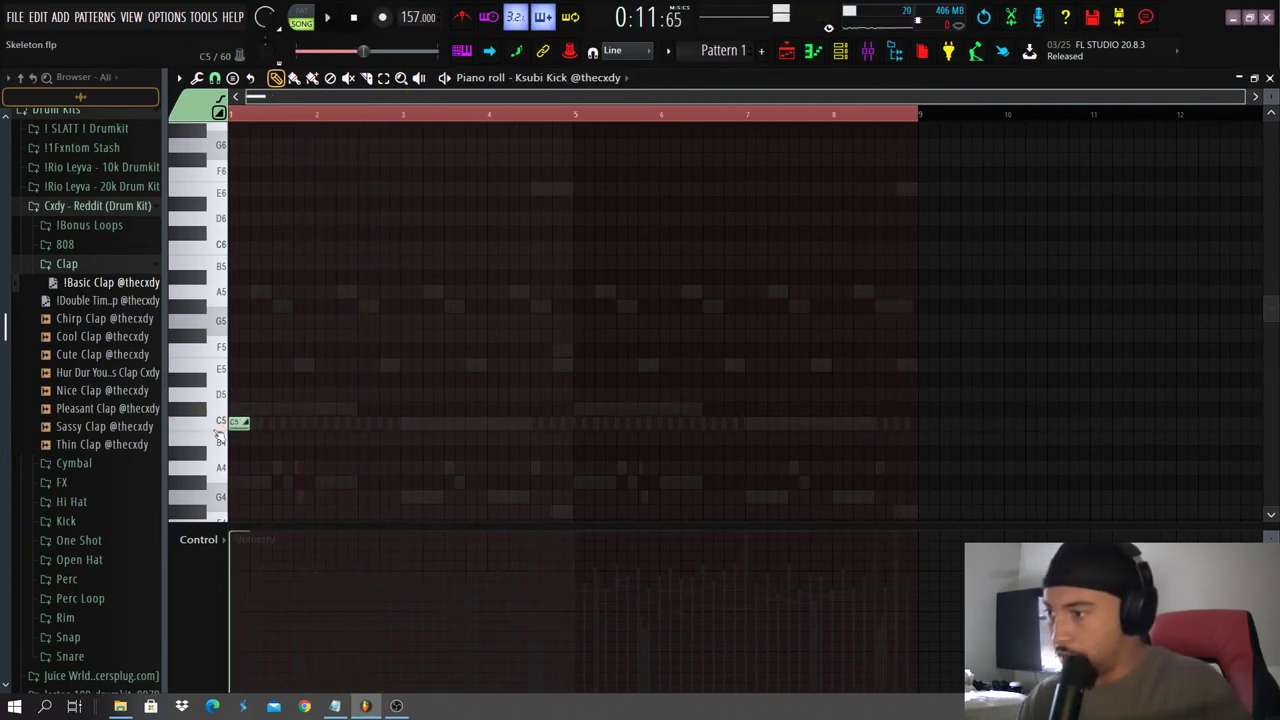
pyautogui.doubleClick(238, 422)
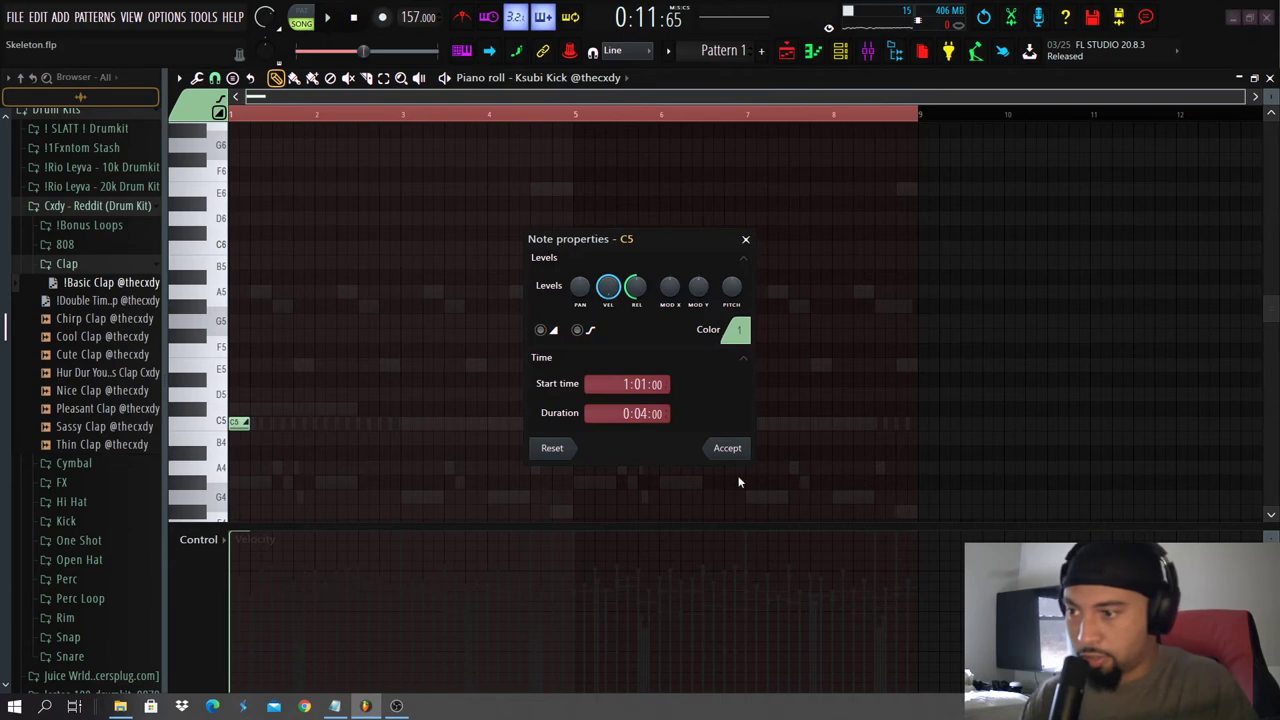
pyautogui.click(727, 448)
pyautogui.press('space')
pyautogui.scroll(4, 381, 136)
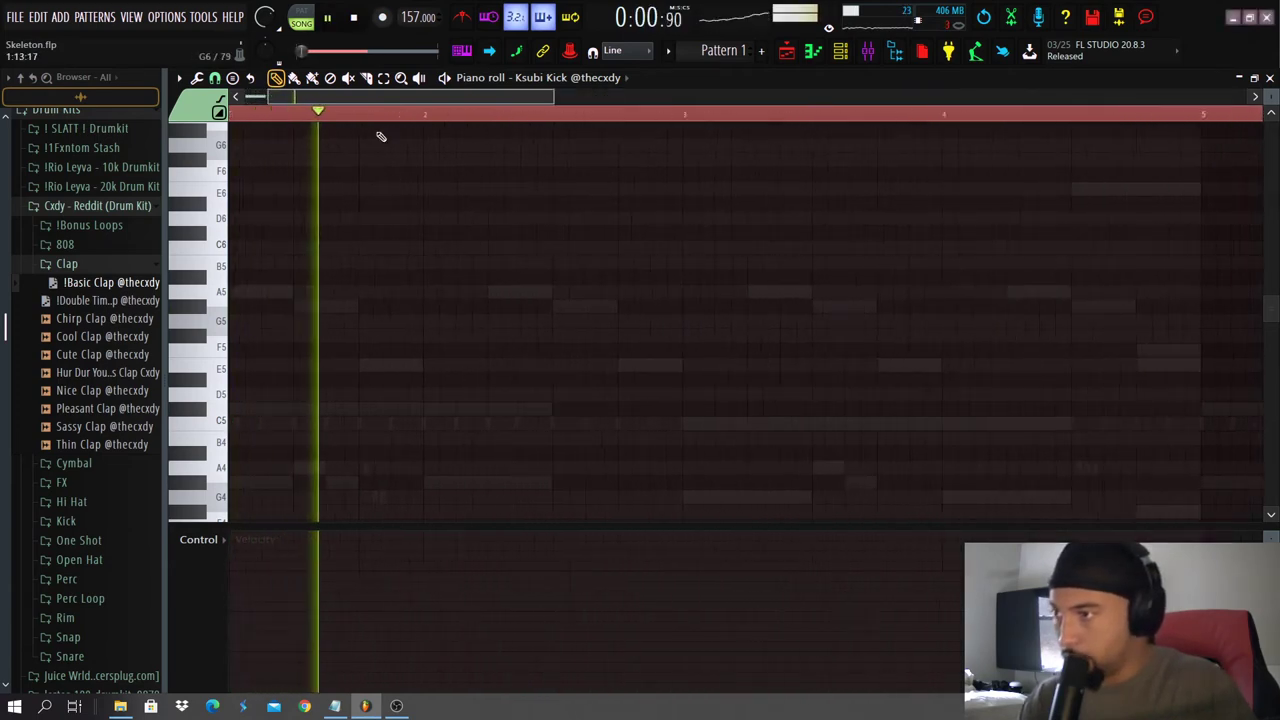
pyautogui.press('space')
pyautogui.scroll(-4, 594, 438)
pyautogui.scroll(-4, 529, 503)
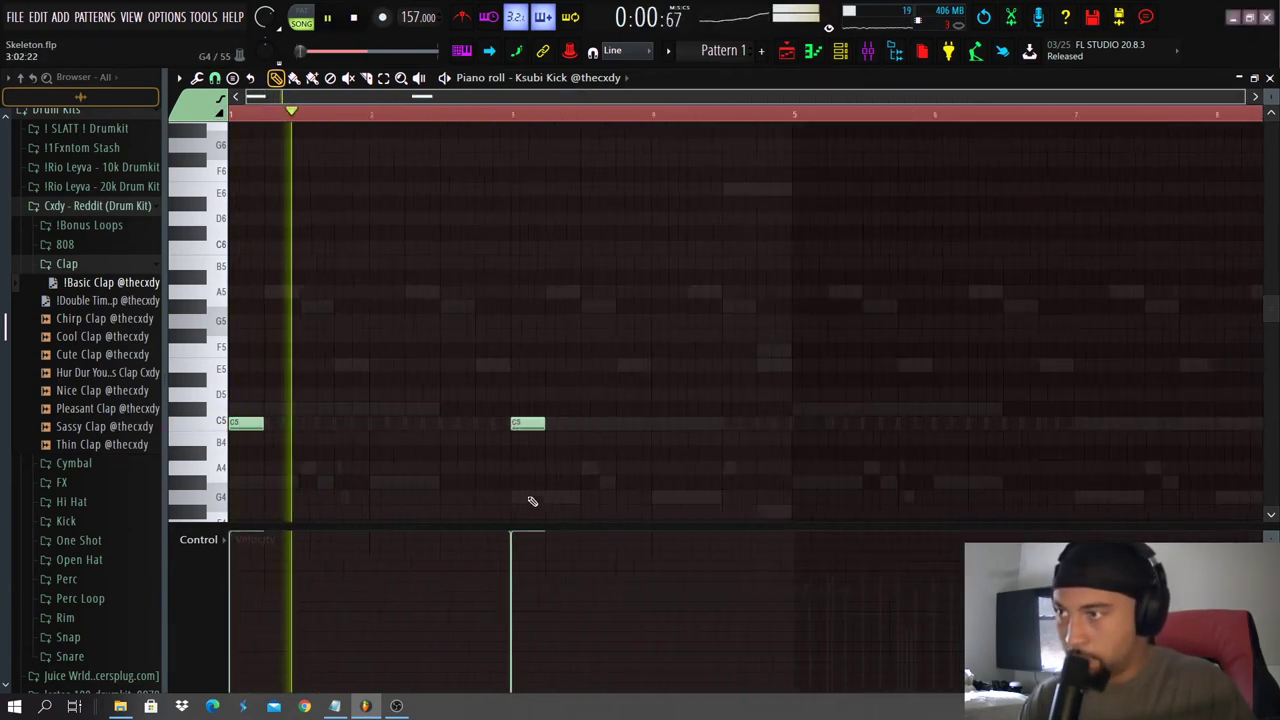
pyautogui.scroll(-2, 449, 408)
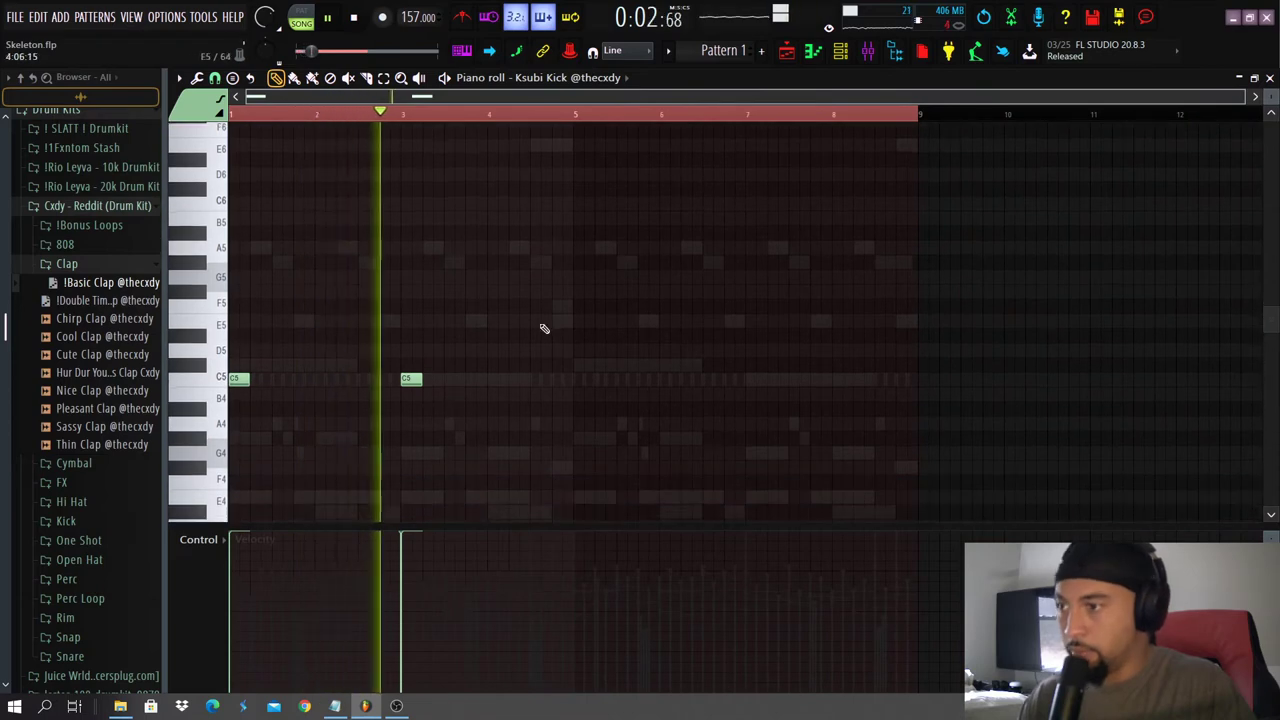
# Add a kick note at bar 5 and three consecutive half-length kicks, with the third starting on bar 7.
pyautogui.scroll(2, 486, 449)
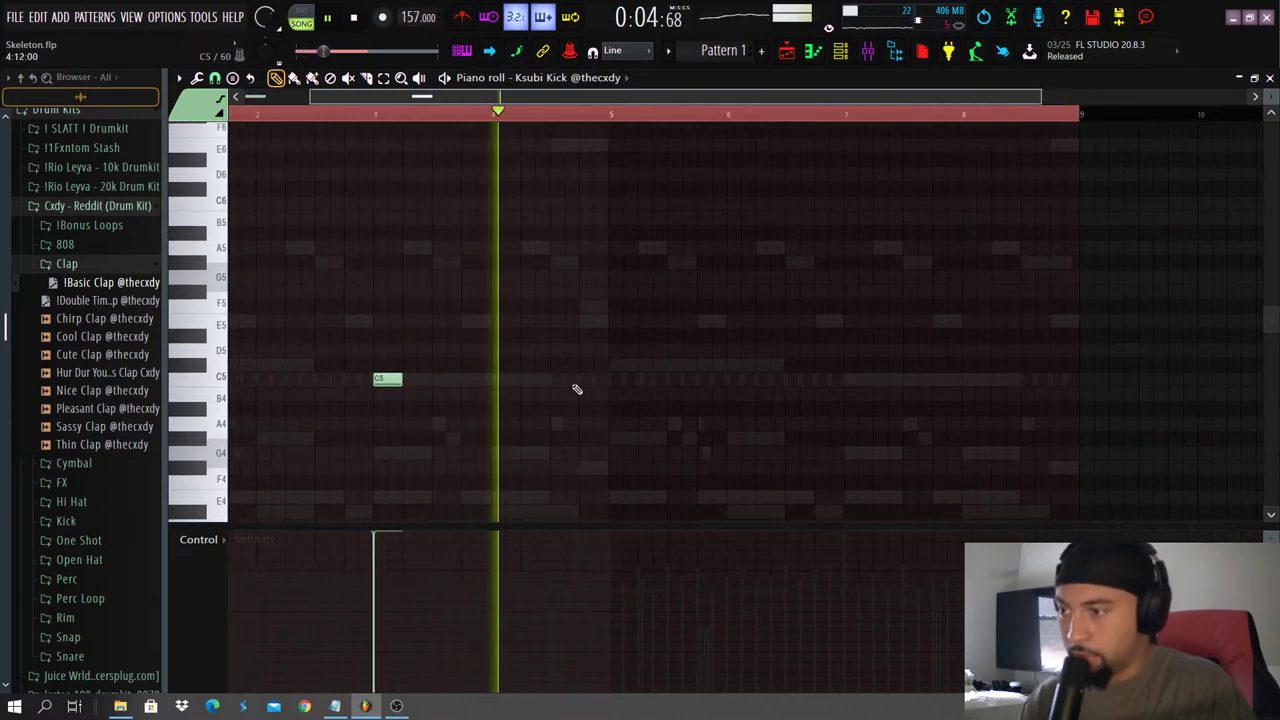
pyautogui.click(612, 380)
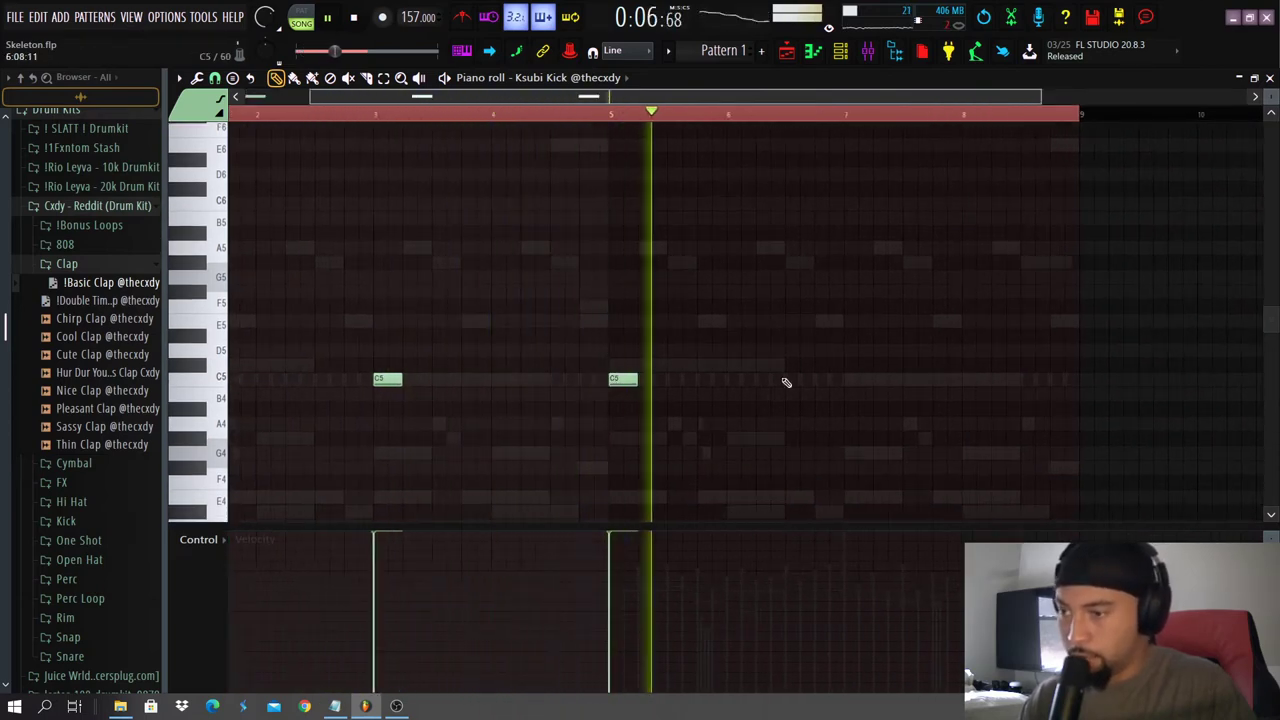
pyautogui.scroll(-2, 654, 409)
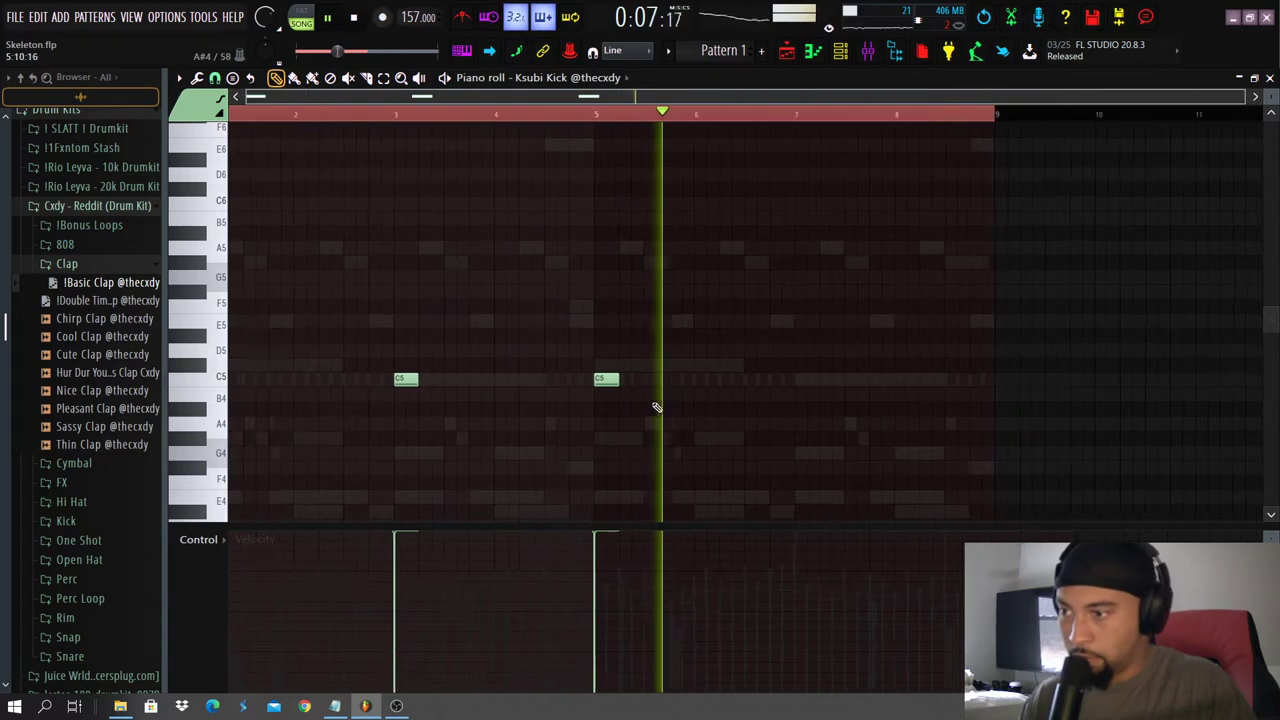
pyautogui.click(723, 380)
pyautogui.press('space')
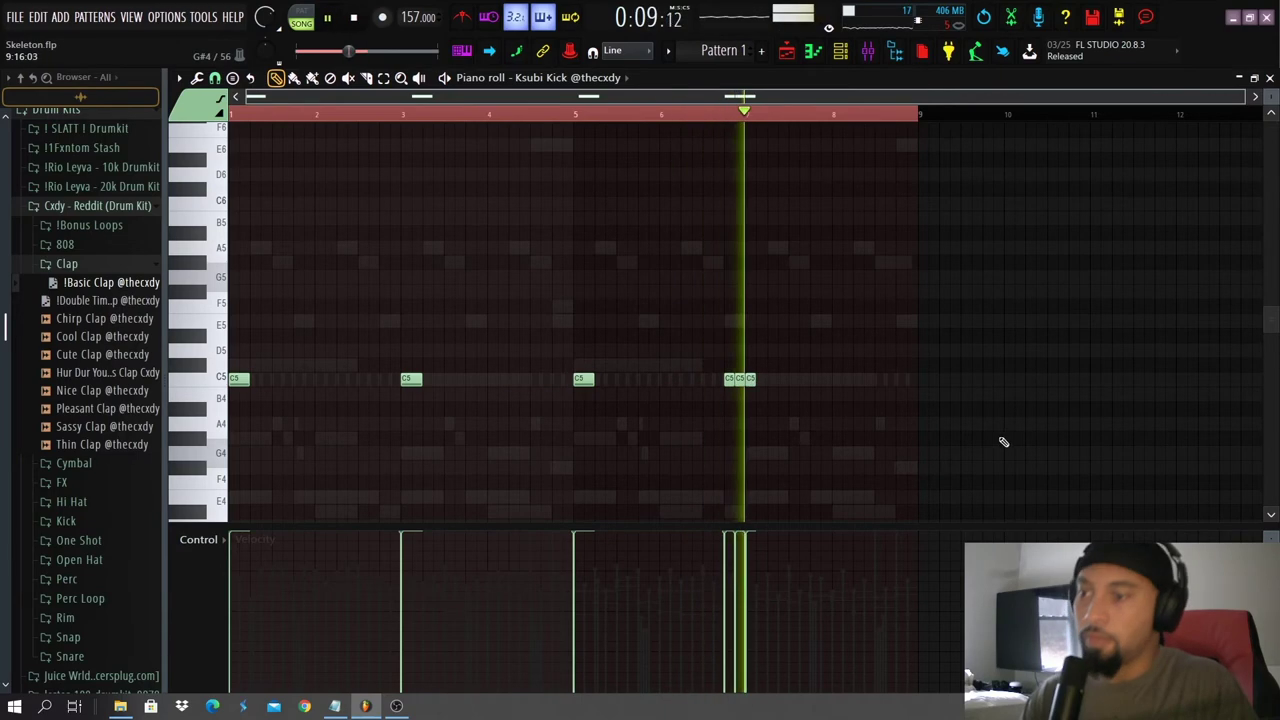
# Add a short C5 kick note halfway through bar 8.
pyautogui.scroll(1, 866, 427)
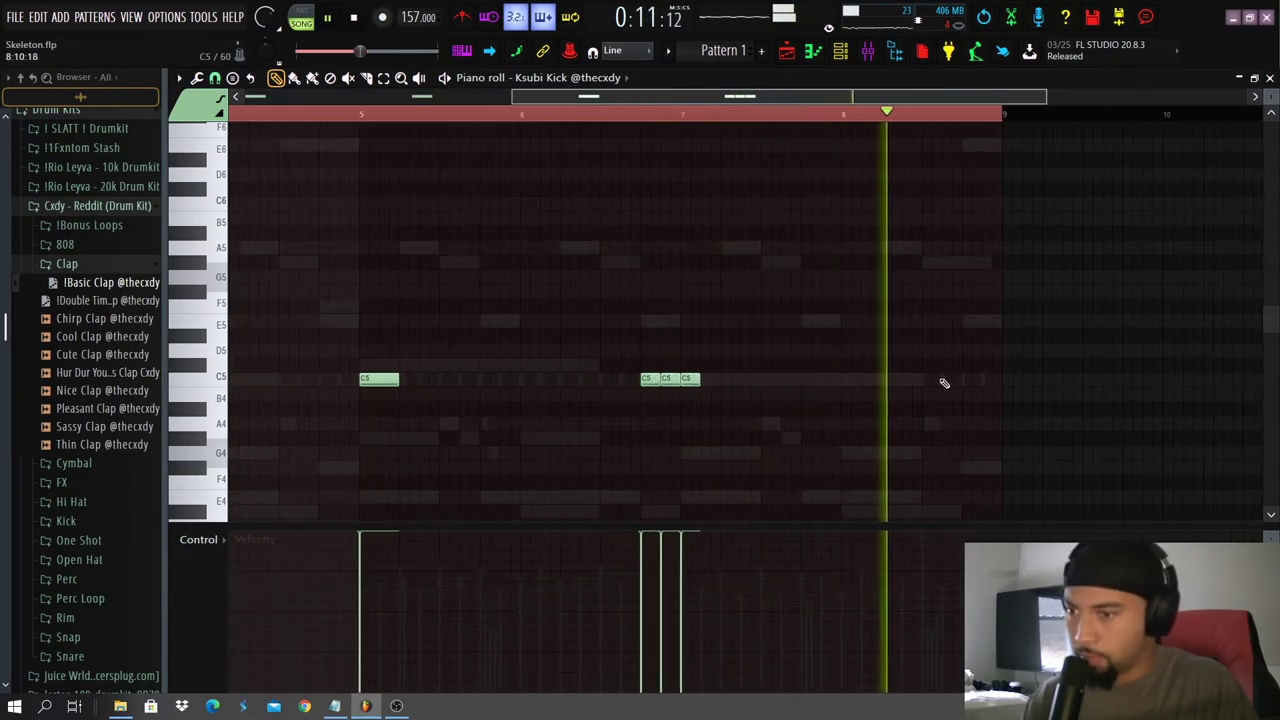
pyautogui.click(930, 379)
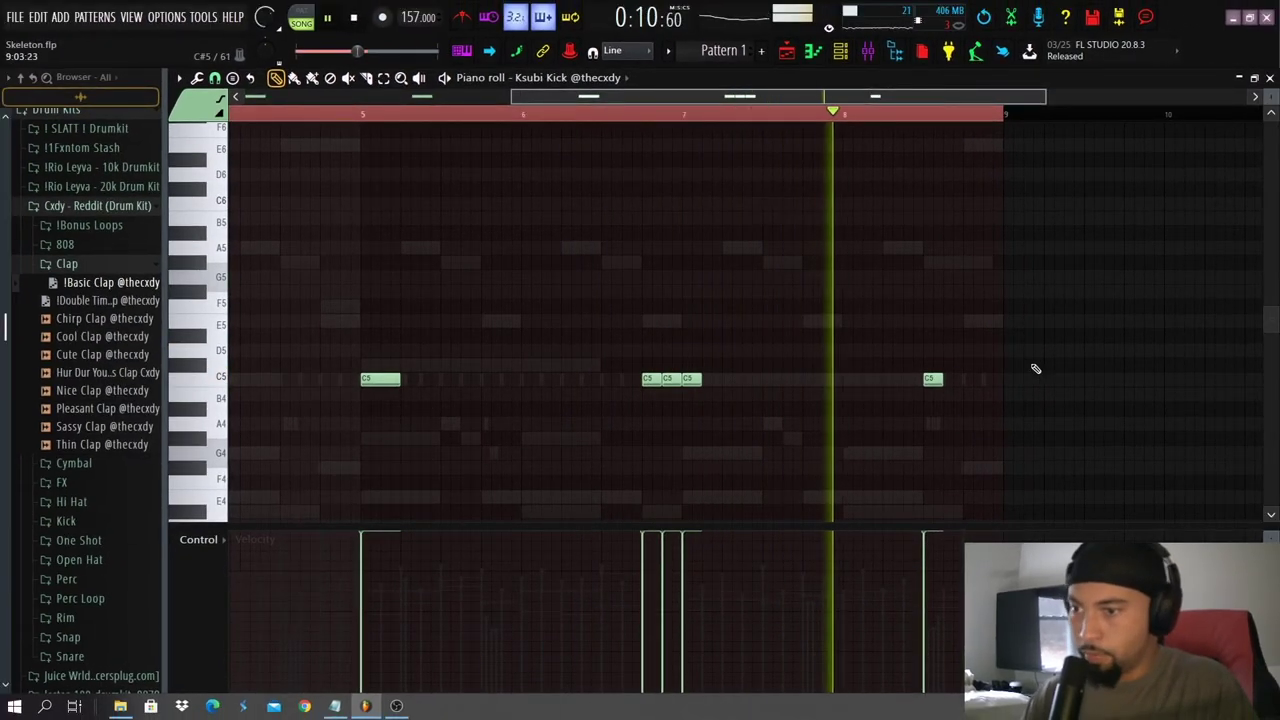
pyautogui.click(972, 380)
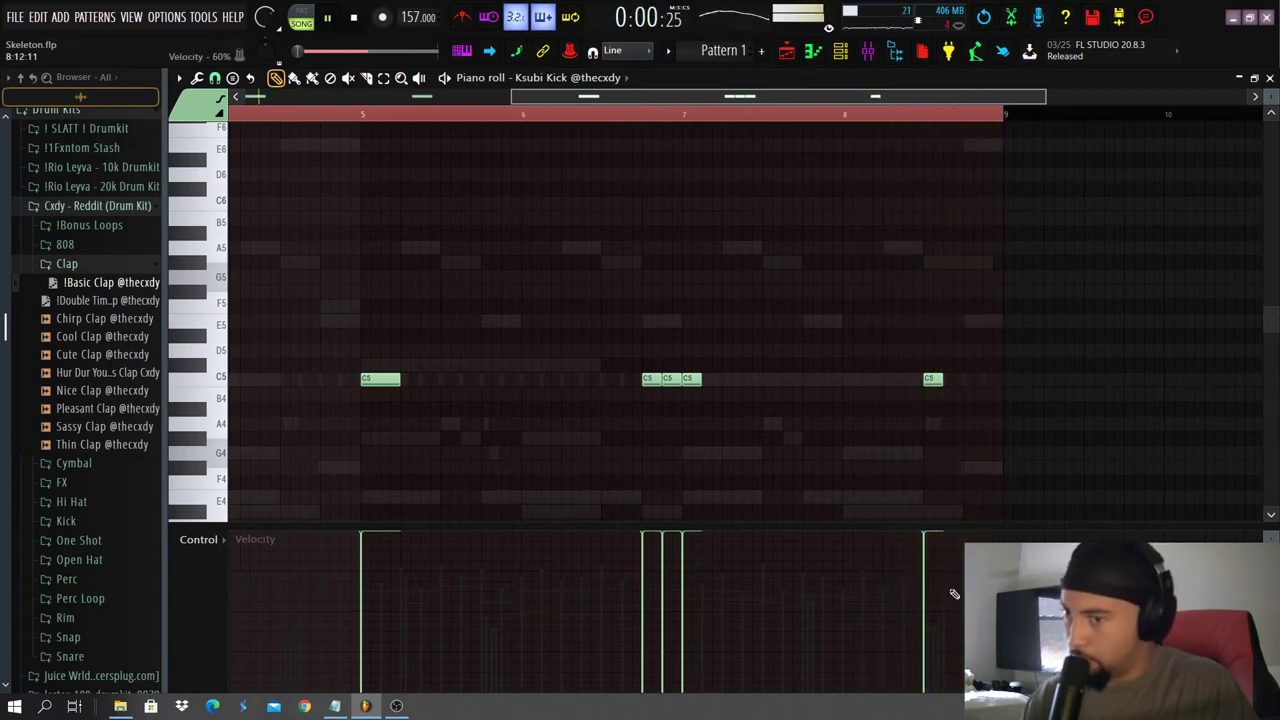
pyautogui.click(840, 55)
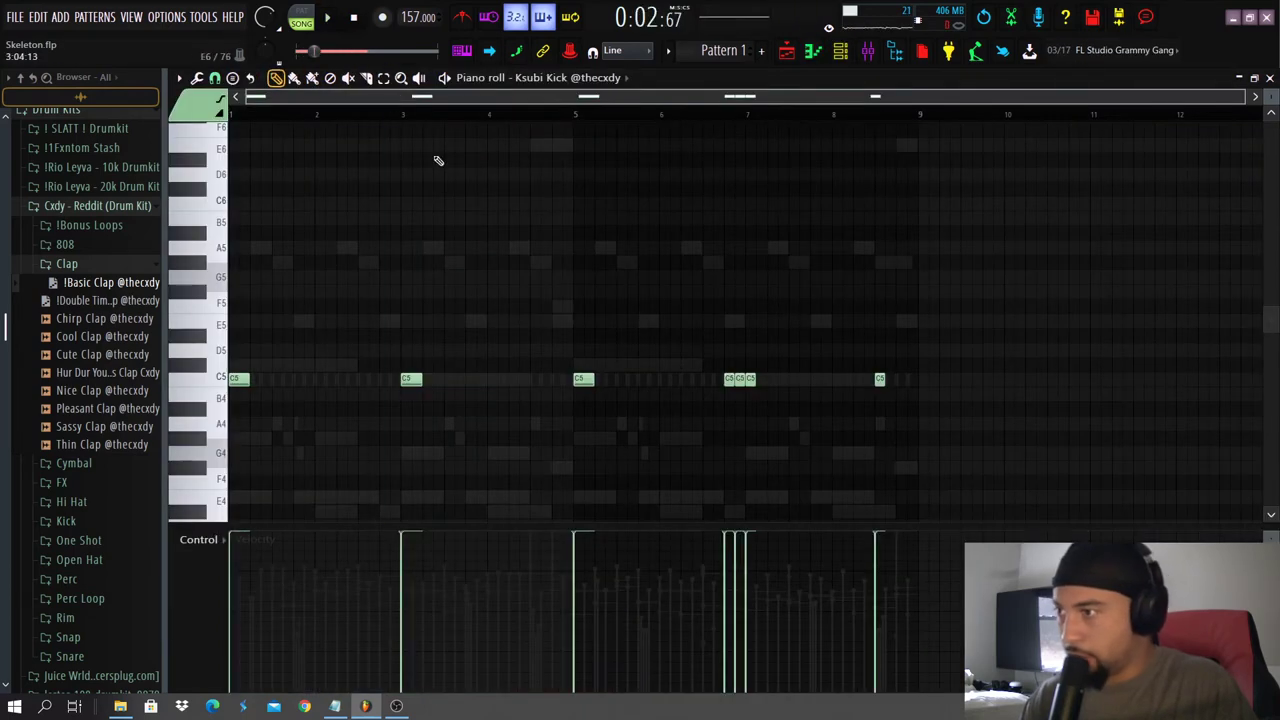
# Add two short C5 kick notes, one just before bar 4 and one a quarter of the way into bar 4.
pyautogui.press('space')
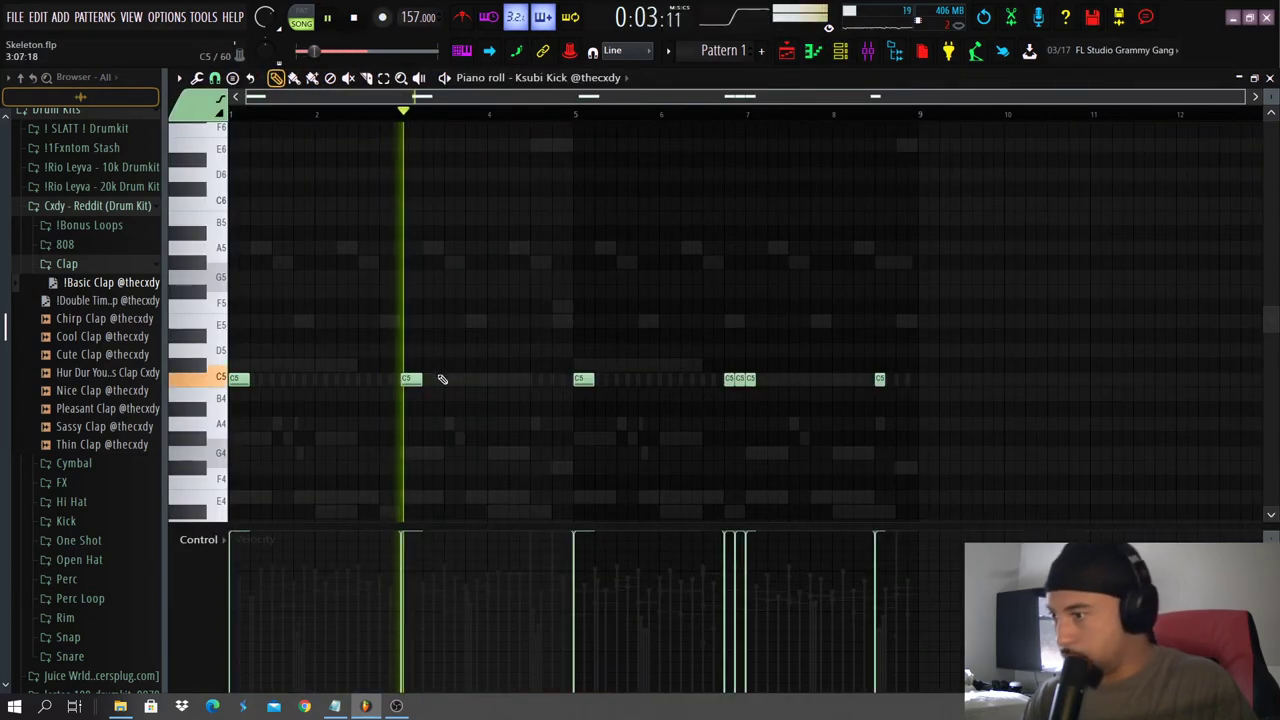
pyautogui.scroll(2, 474, 391)
pyautogui.press('space')
pyautogui.press('space')
pyautogui.moveTo(476, 387); pyautogui.dragTo(486, 387)
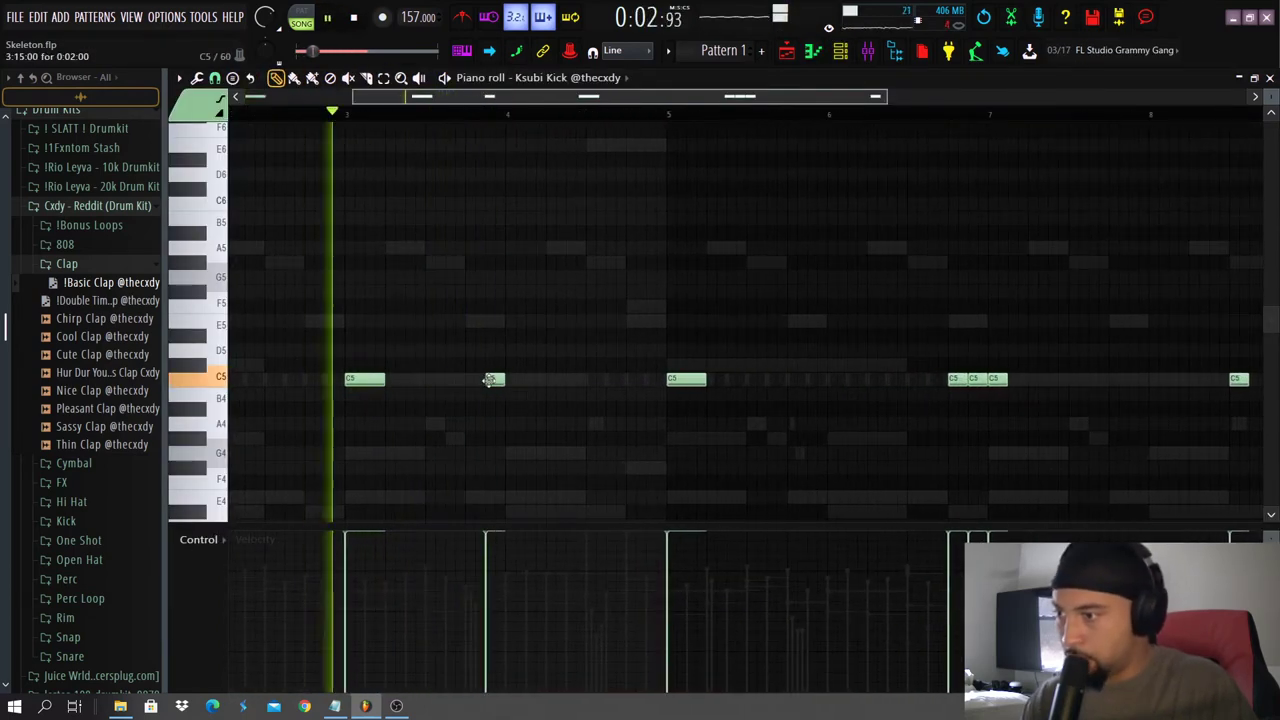
pyautogui.click(548, 384)
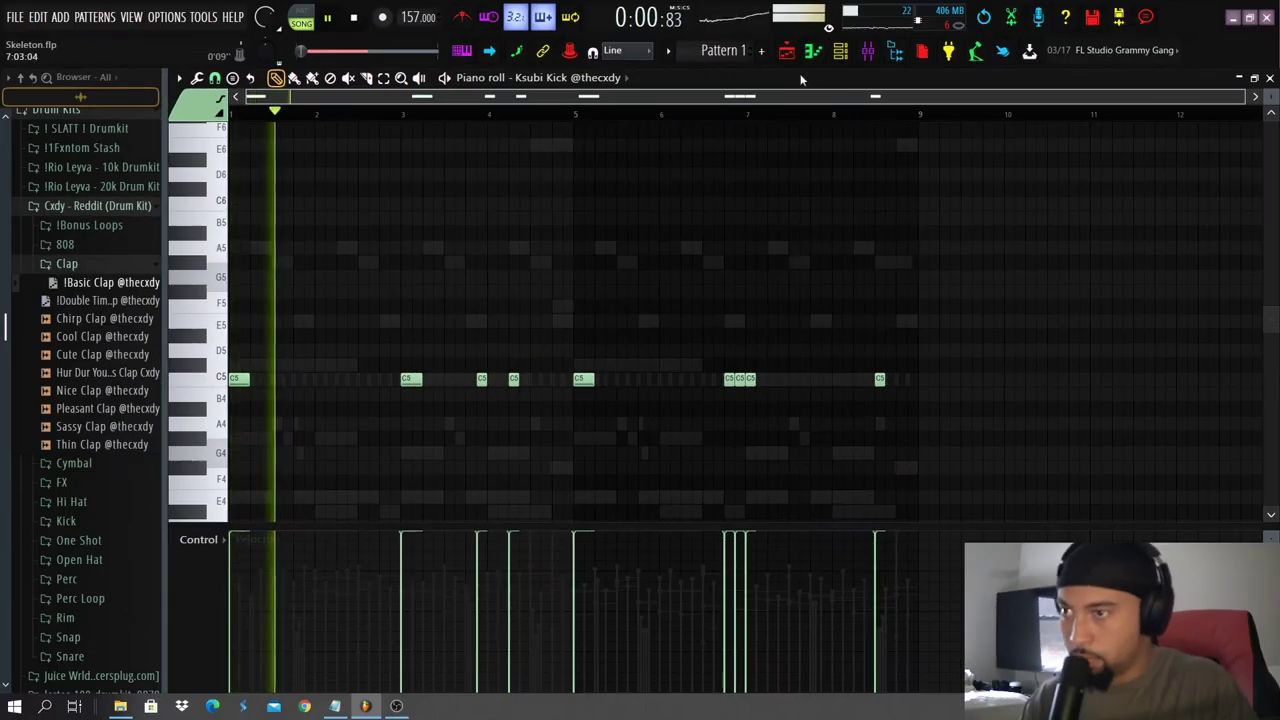
# Listen to the full arrangement while checking the playlist, channel rack and mixer, and return playback to the start.
pyautogui.click(867, 35)
pyautogui.click(839, 52)
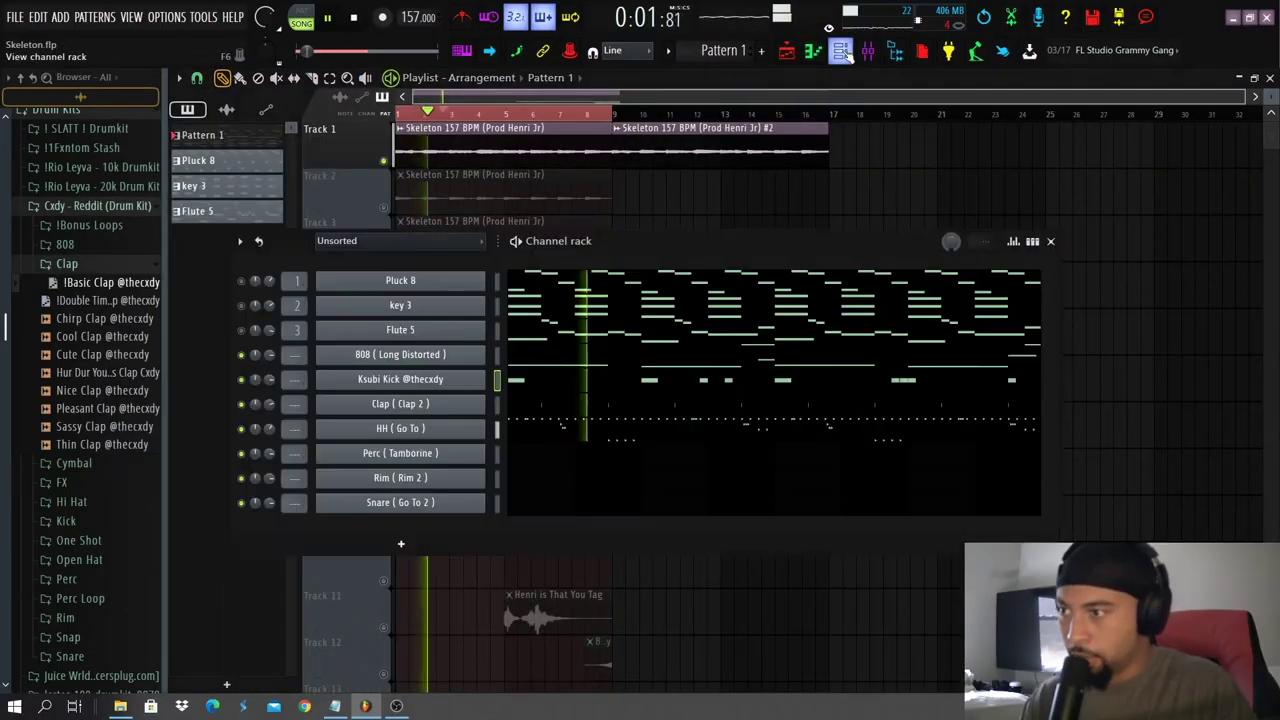
pyautogui.click(841, 52)
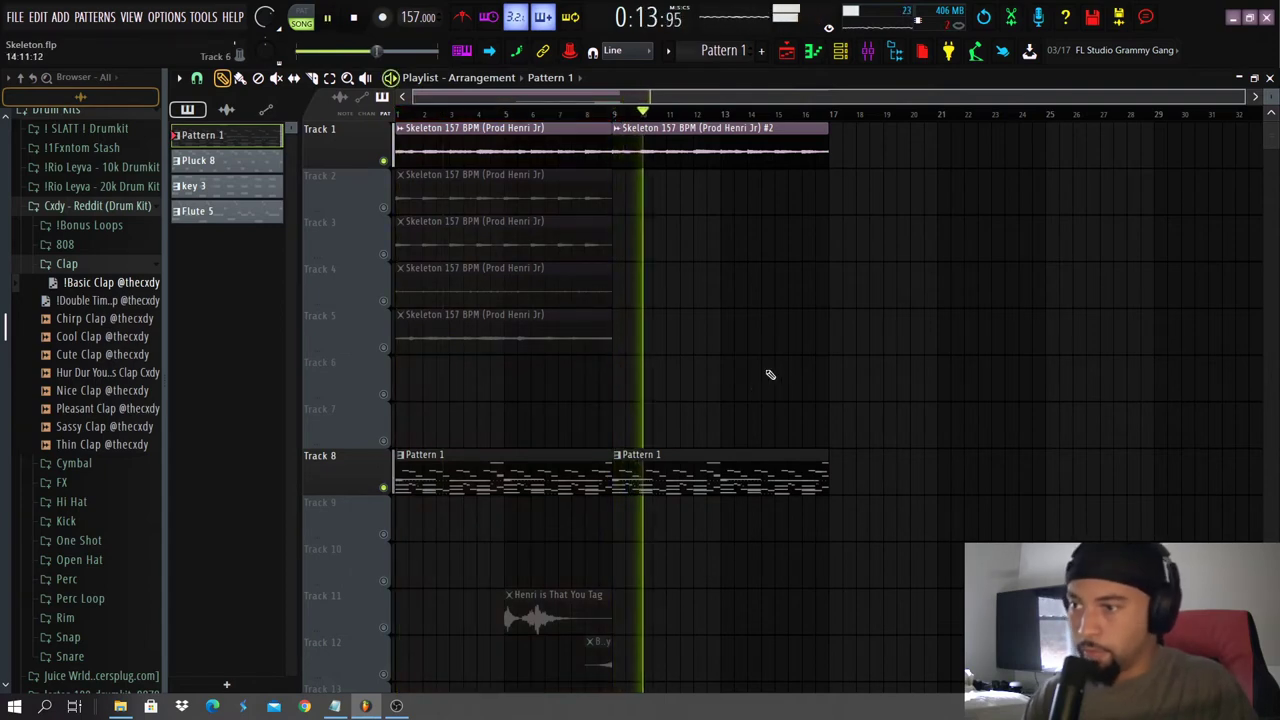
pyautogui.click(867, 52)
pyautogui.click(850, 55)
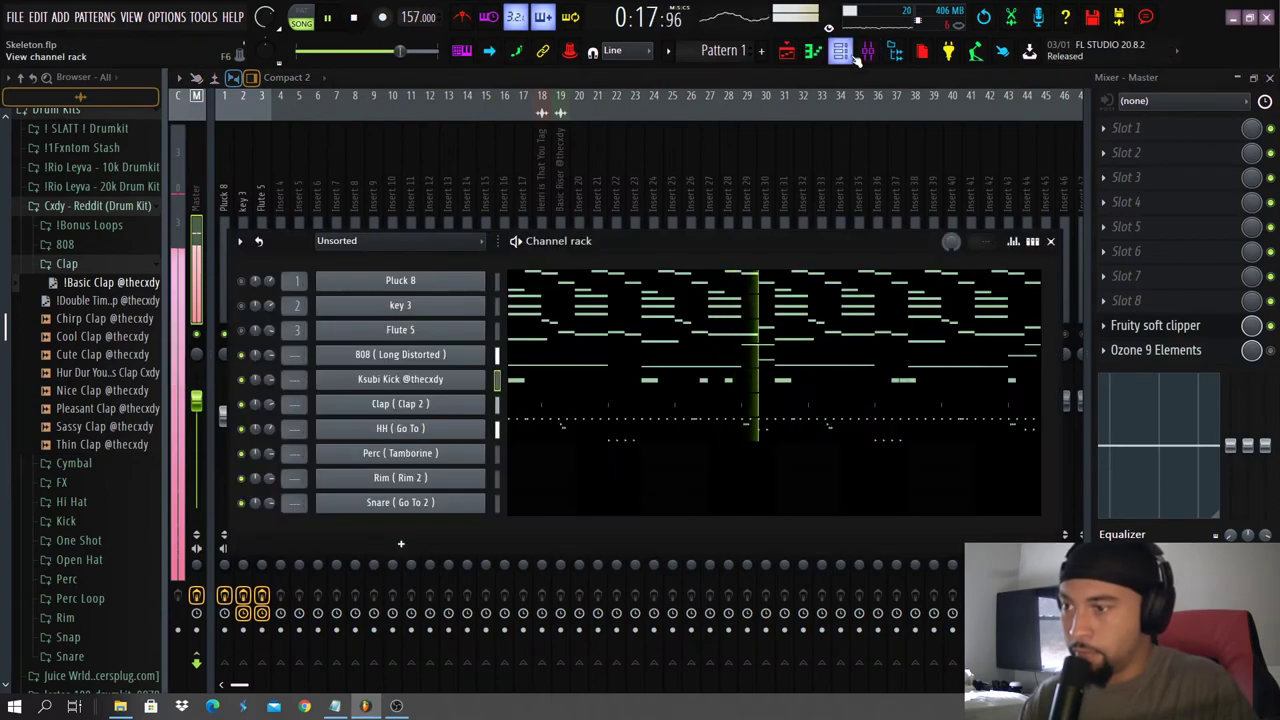
pyautogui.press('F6')
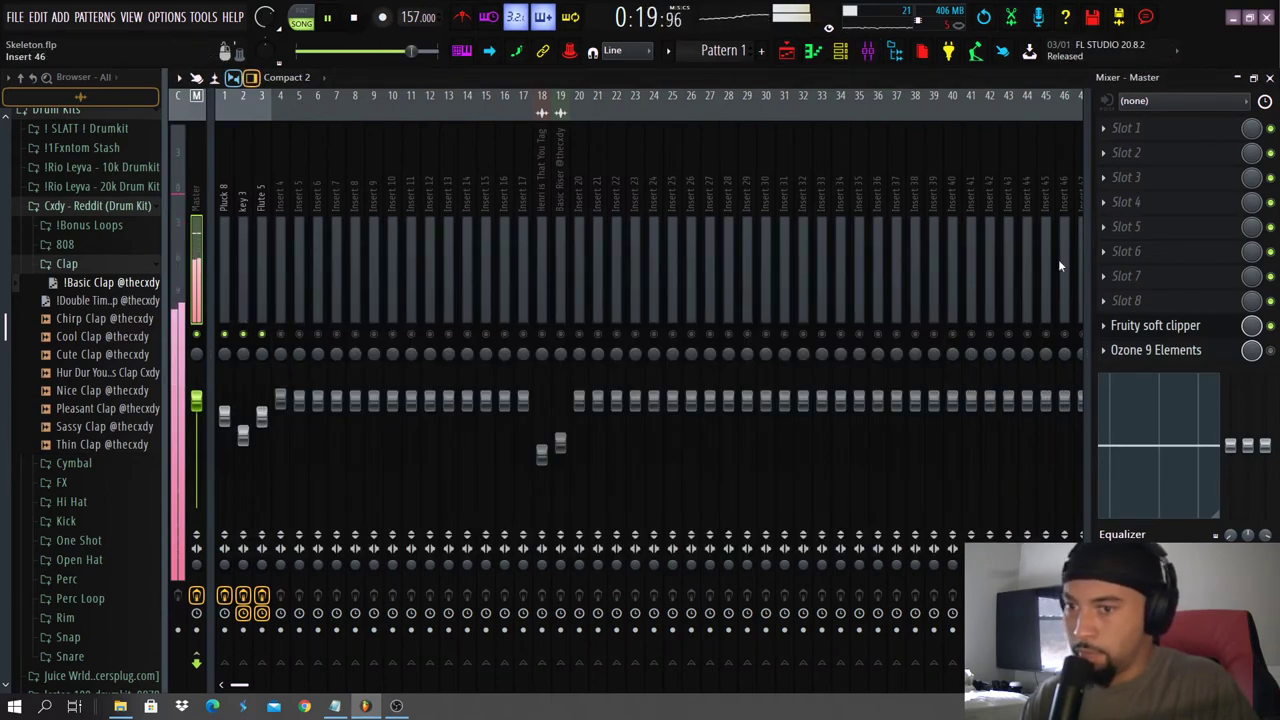
pyautogui.click(867, 52)
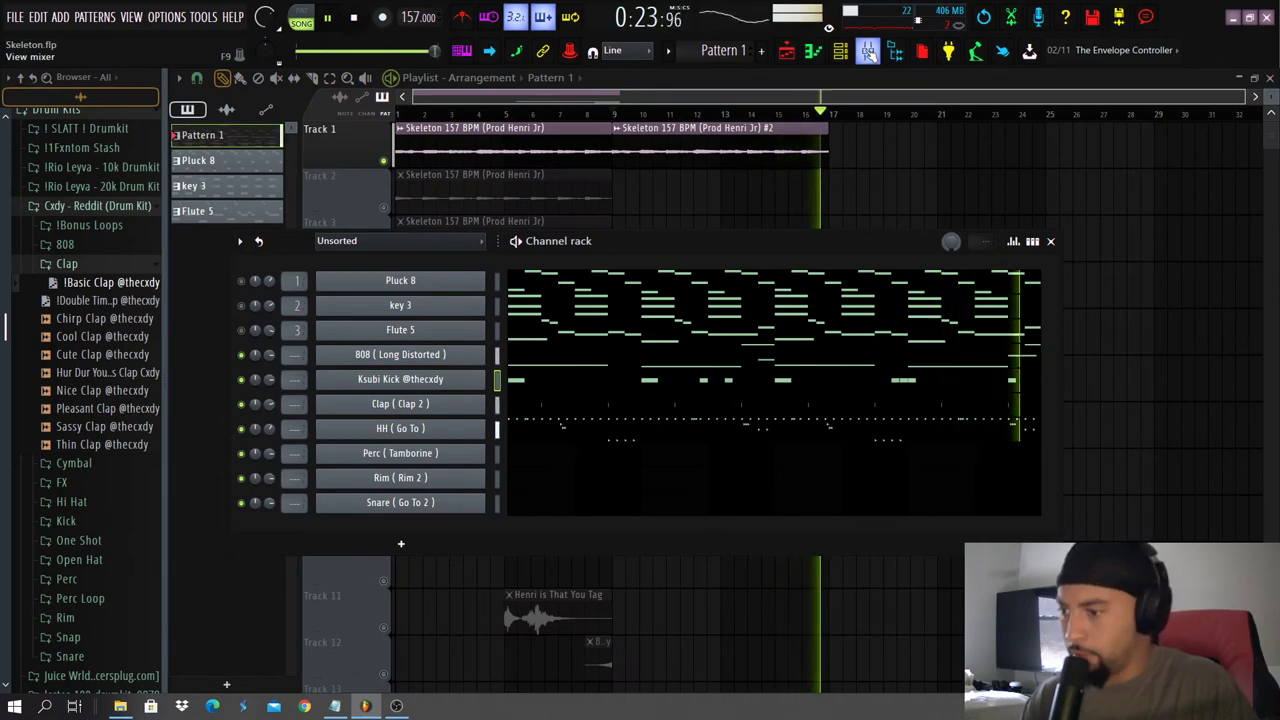
pyautogui.click(867, 52)
pyautogui.click(867, 52)
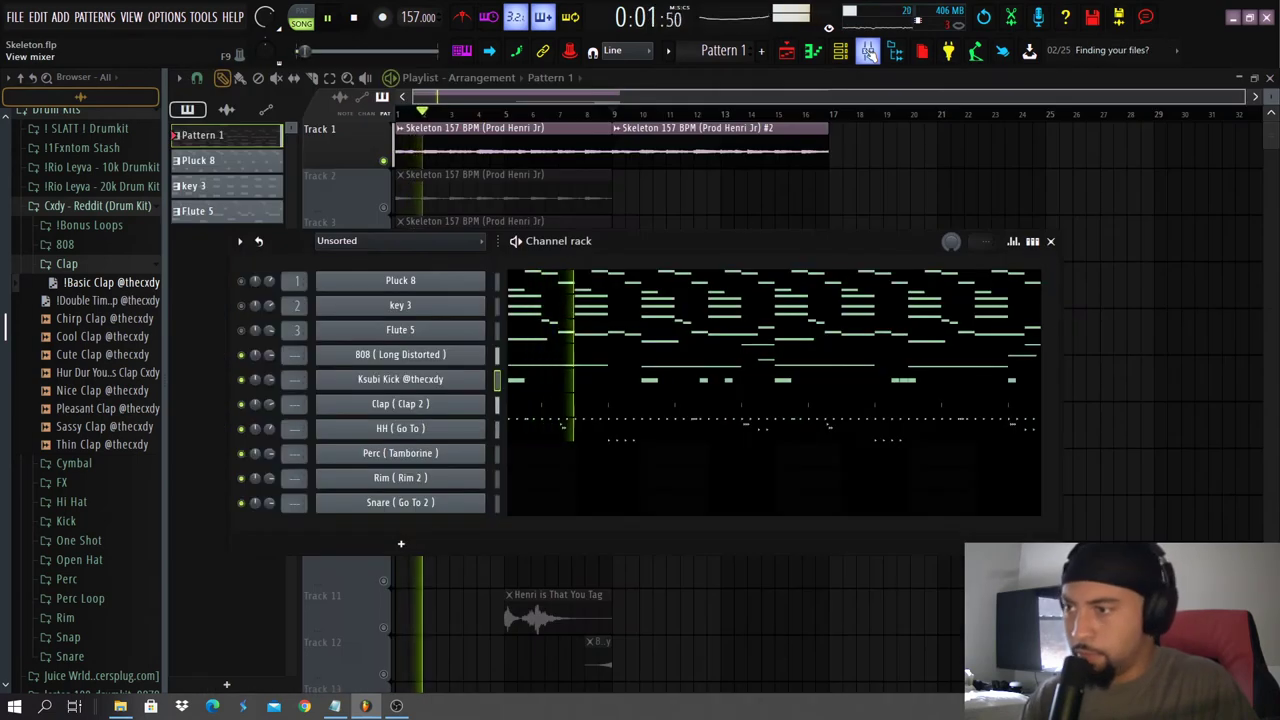
pyautogui.click(868, 52)
pyautogui.click(868, 52)
pyautogui.click(393, 109)
pyautogui.press('space')
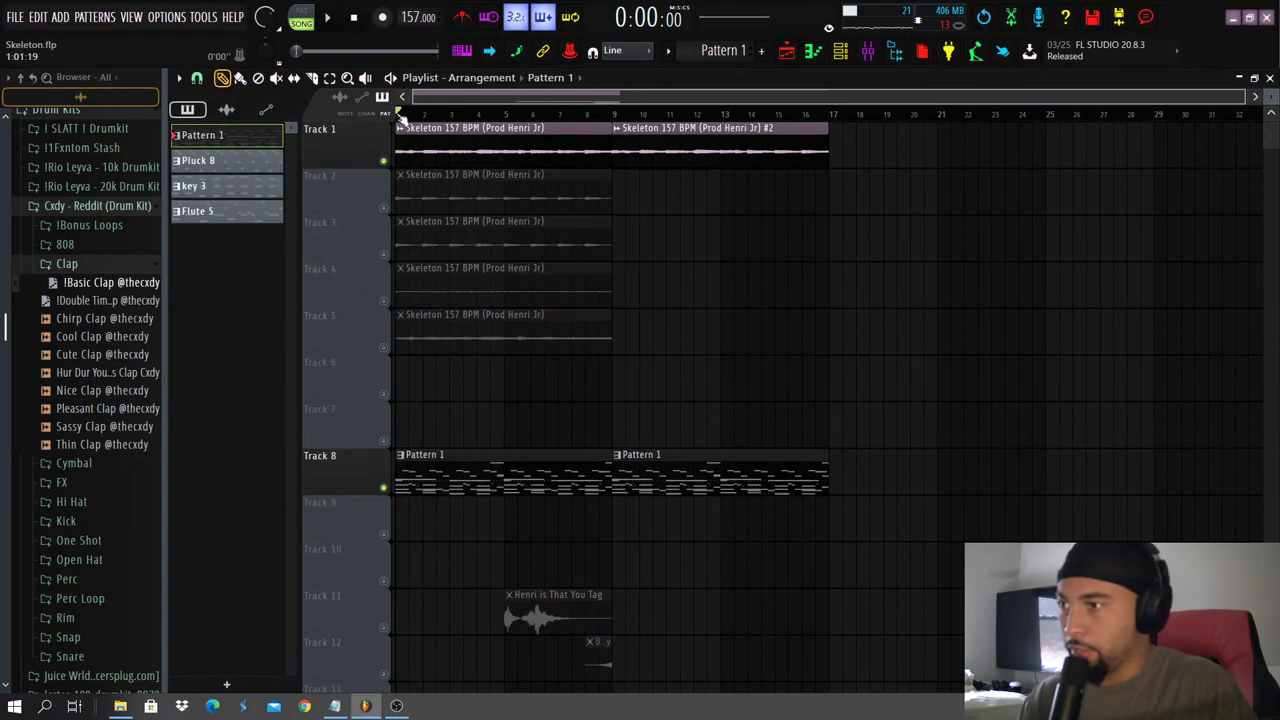
pyautogui.moveTo(400, 115); pyautogui.dragTo(638, 134)
# Add two adjacent short C5 notes at steps 6 and 7 of bar 2 in the Snare (Go To 2) piano roll.
pyautogui.click(841, 53)
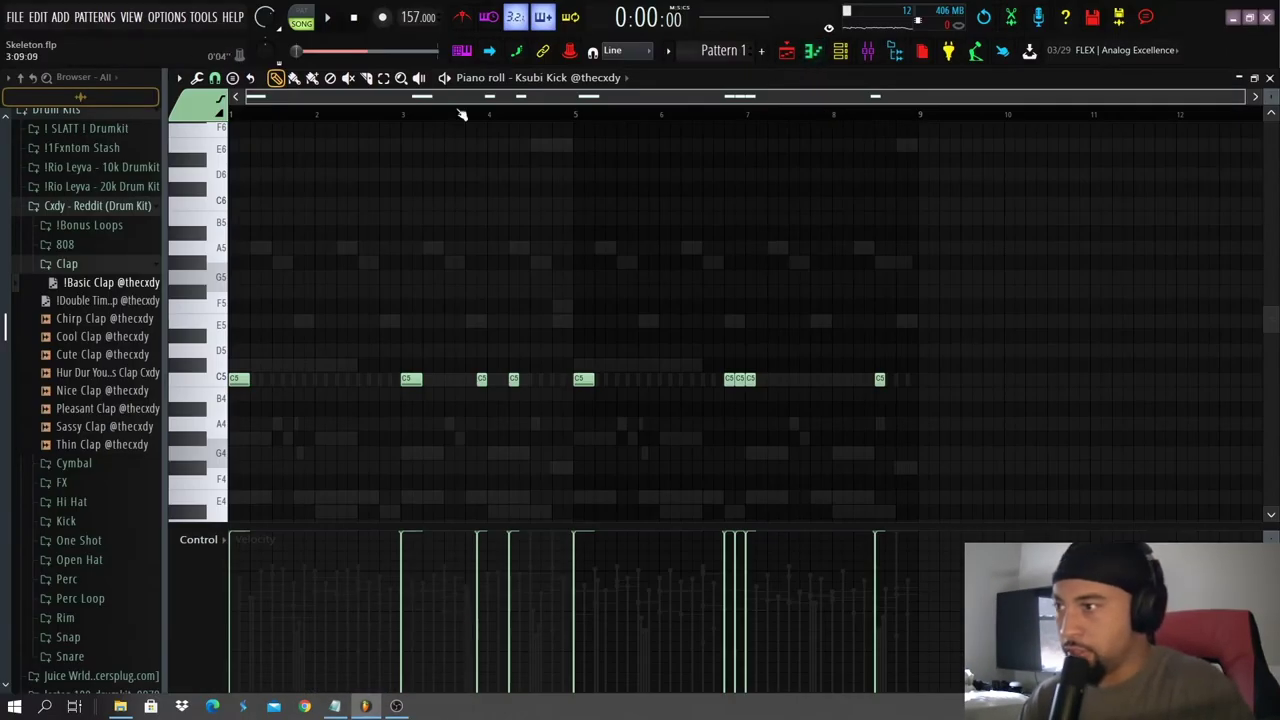
pyautogui.click(588, 78)
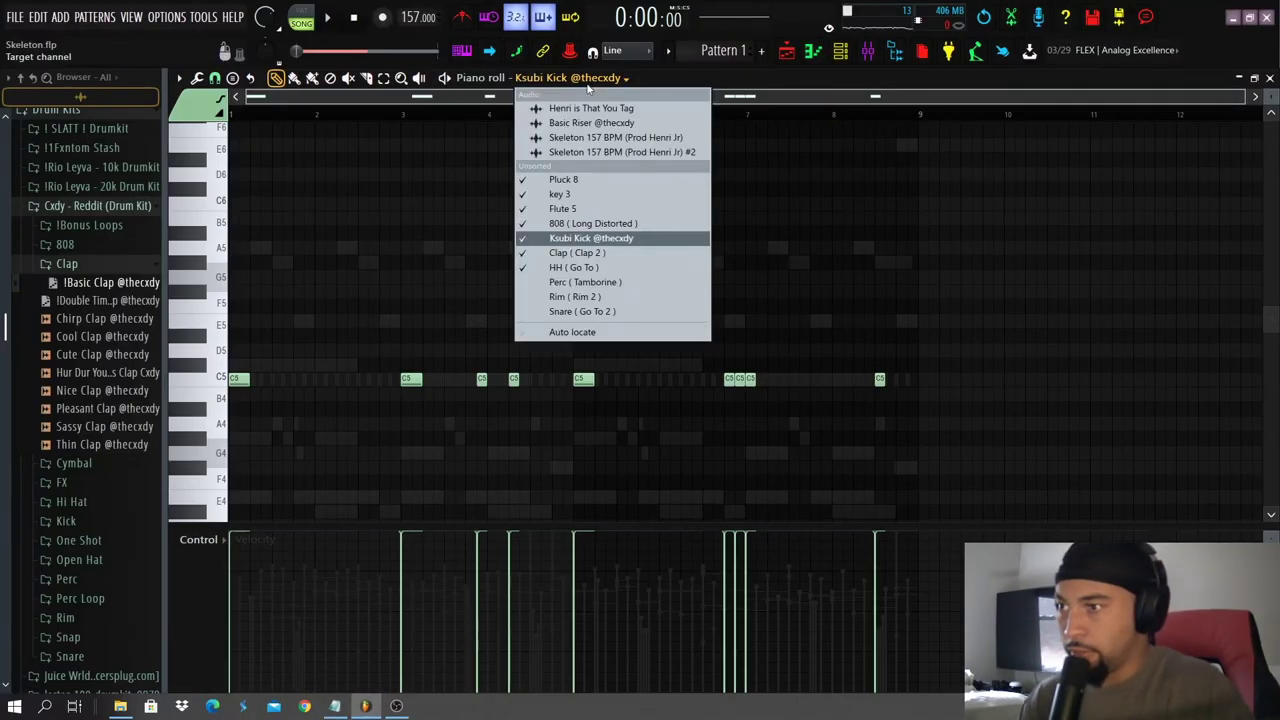
pyautogui.click(572, 283)
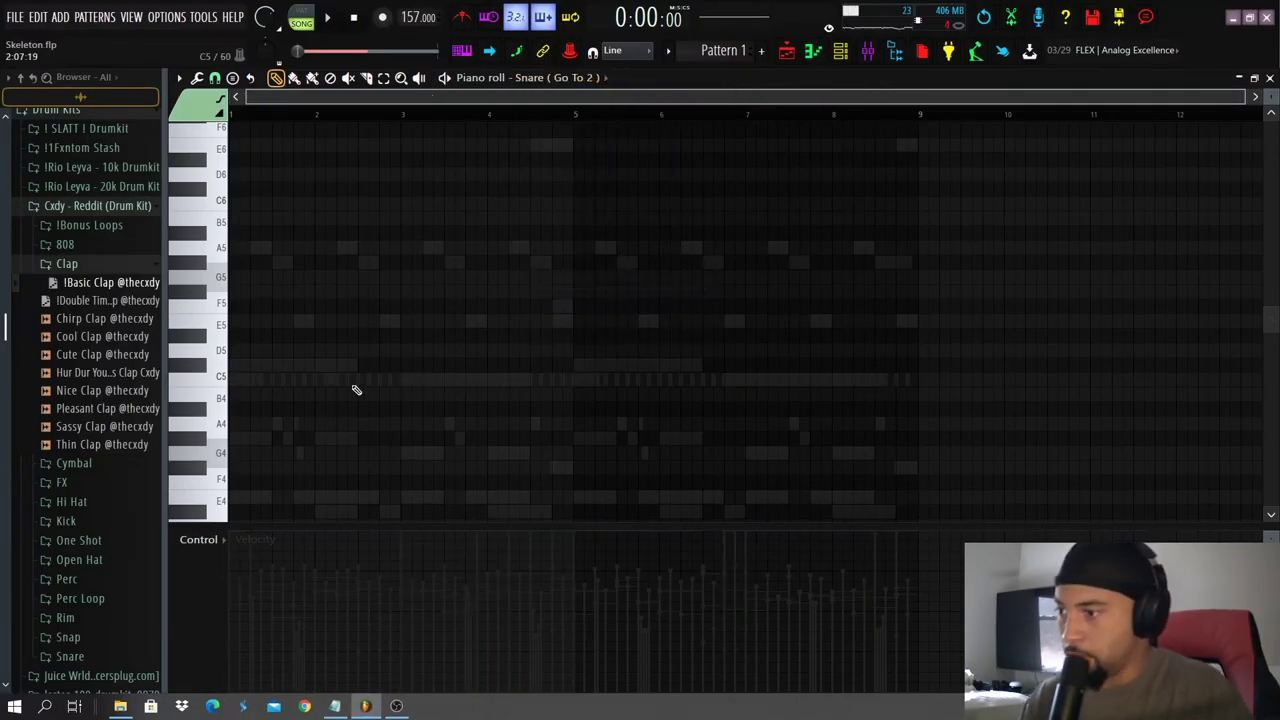
pyautogui.press('space')
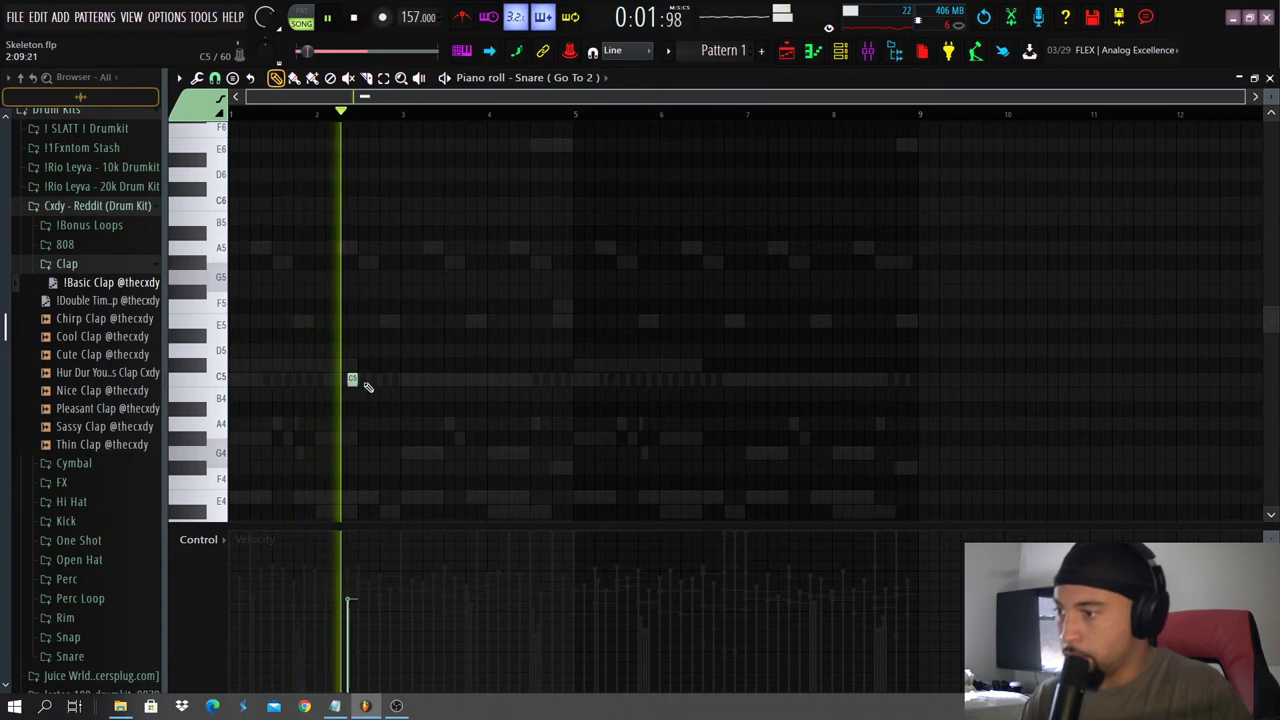
pyautogui.moveTo(374, 384); pyautogui.dragTo(364, 388)
pyautogui.scroll(4, 362, 390)
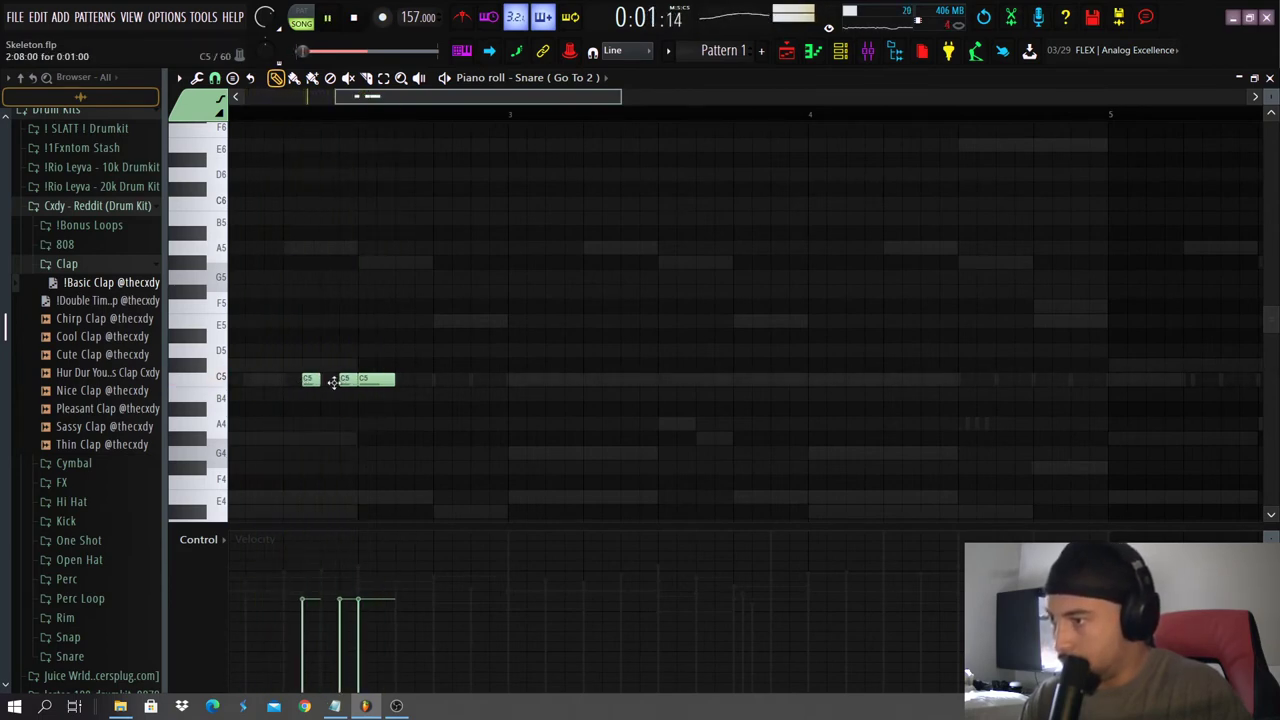
pyautogui.rightClick(382, 386)
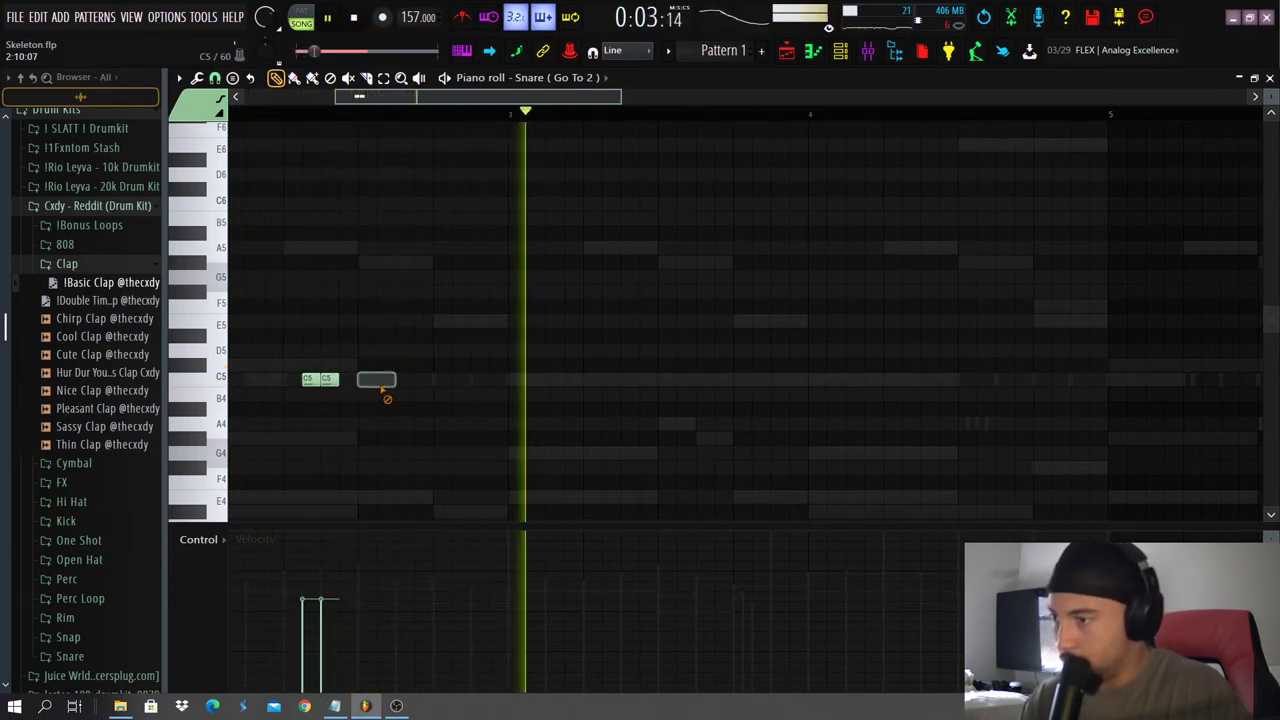
# Add two short C5 snare notes at steps 13 and 15 of bar 4.
pyautogui.scroll(-4, 300, 344)
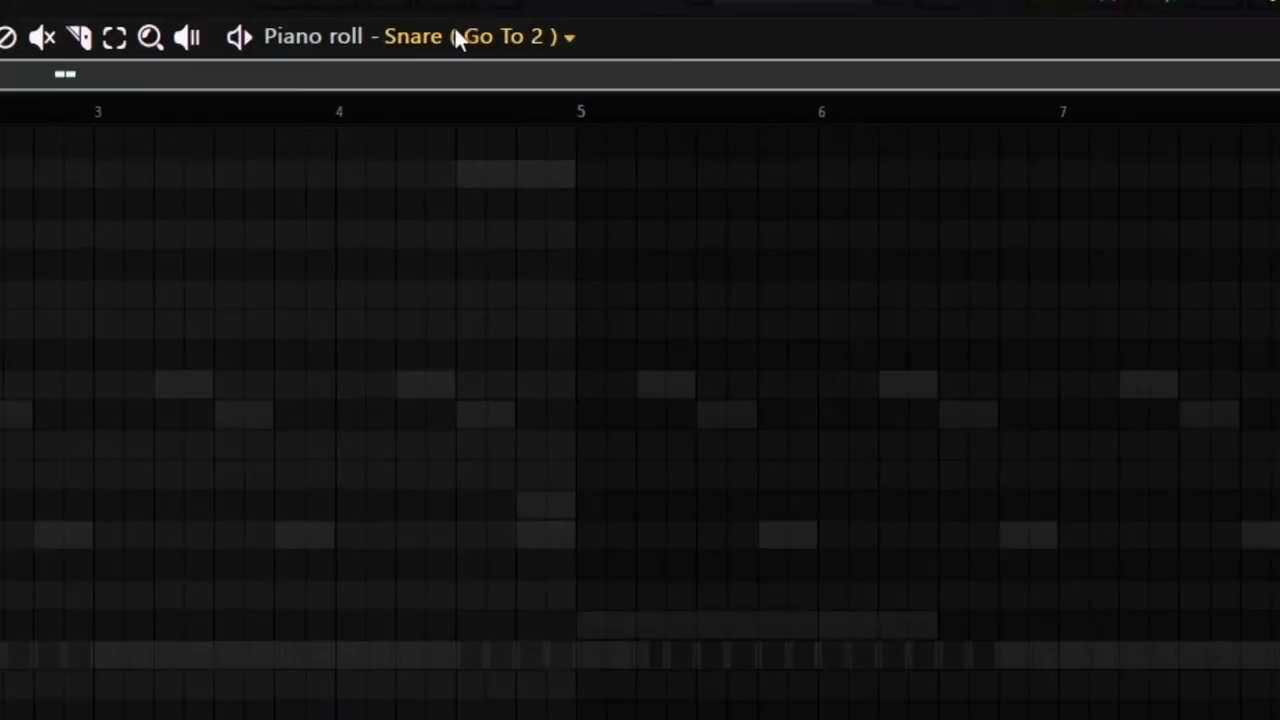
pyautogui.click(548, 77)
pyautogui.click(460, 514)
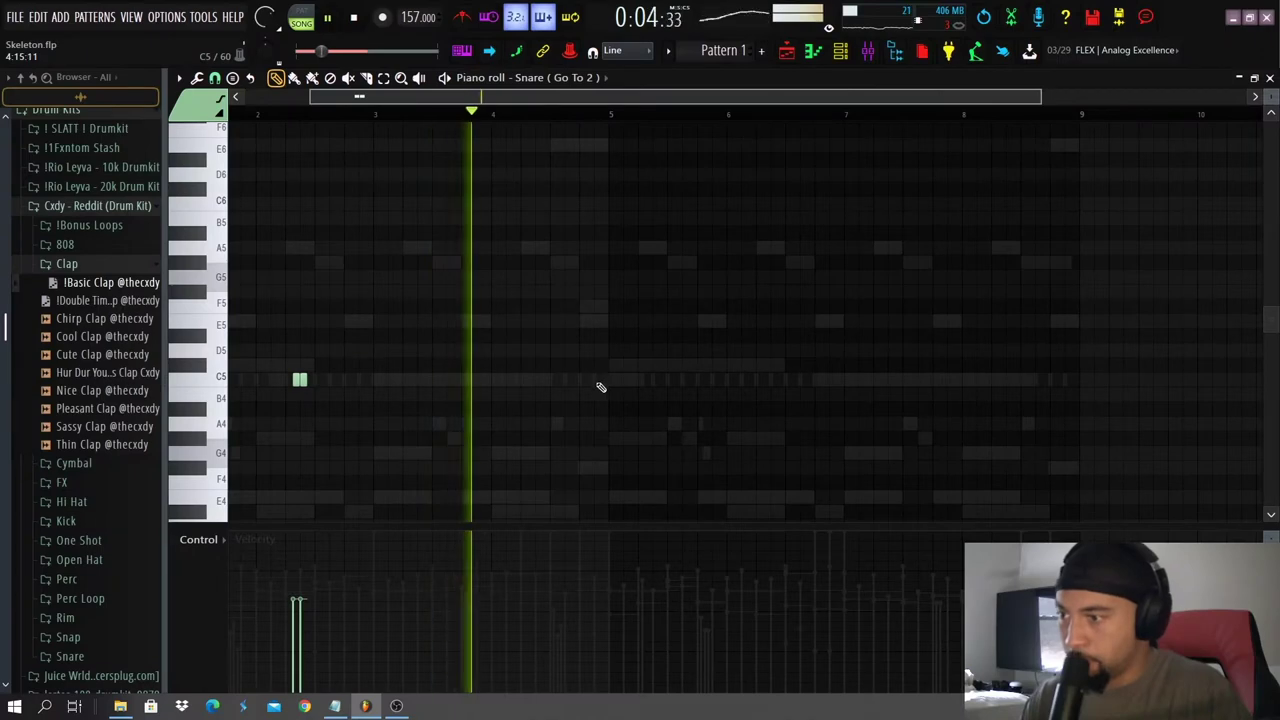
pyautogui.click(585, 380)
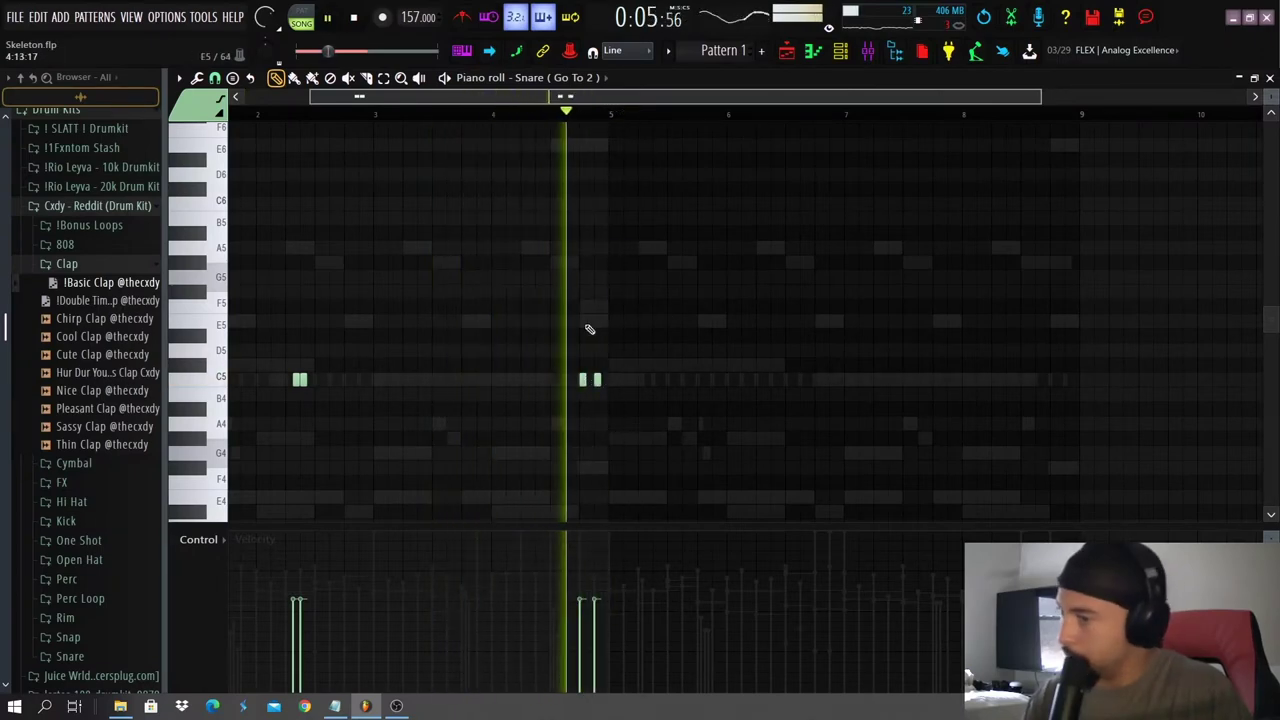
pyautogui.scroll(-2, 690, 418)
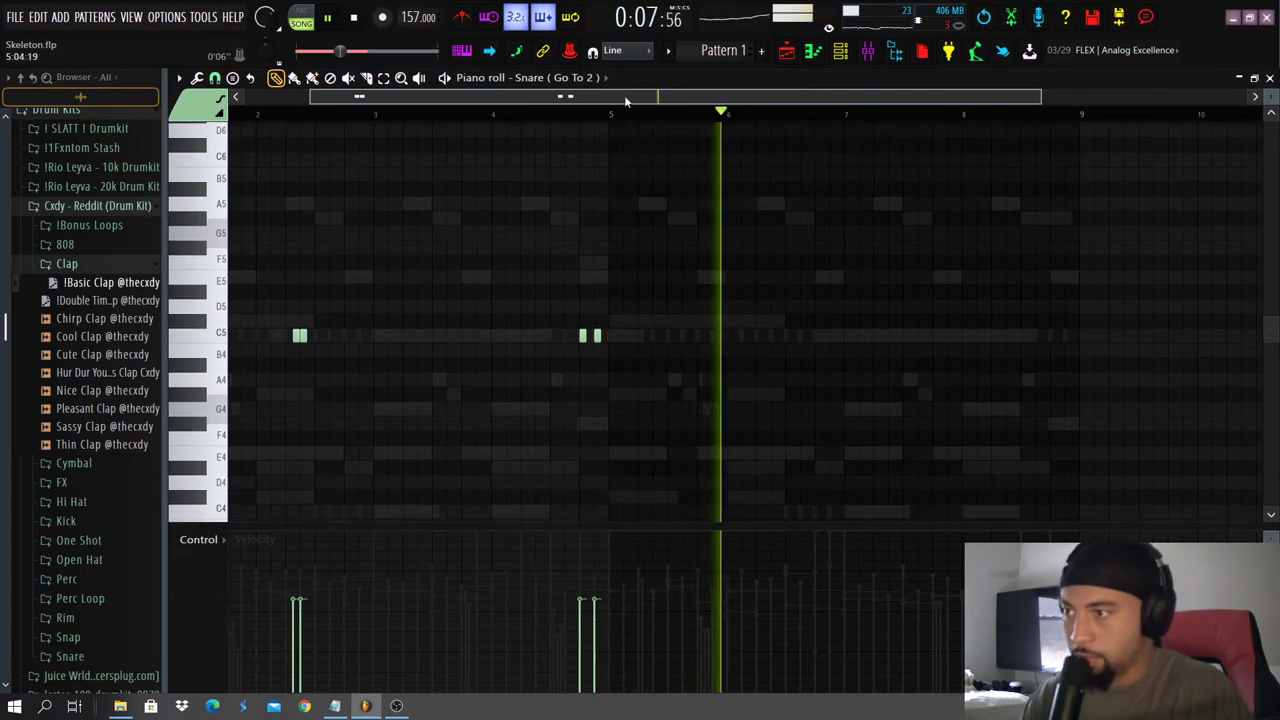
# Select bars 1 to 4 on the timeline and add three short C5 snare notes at steps 5, 11 and 15 of bar 6.
pyautogui.moveTo(611, 116); pyautogui.dragTo(232, 118)
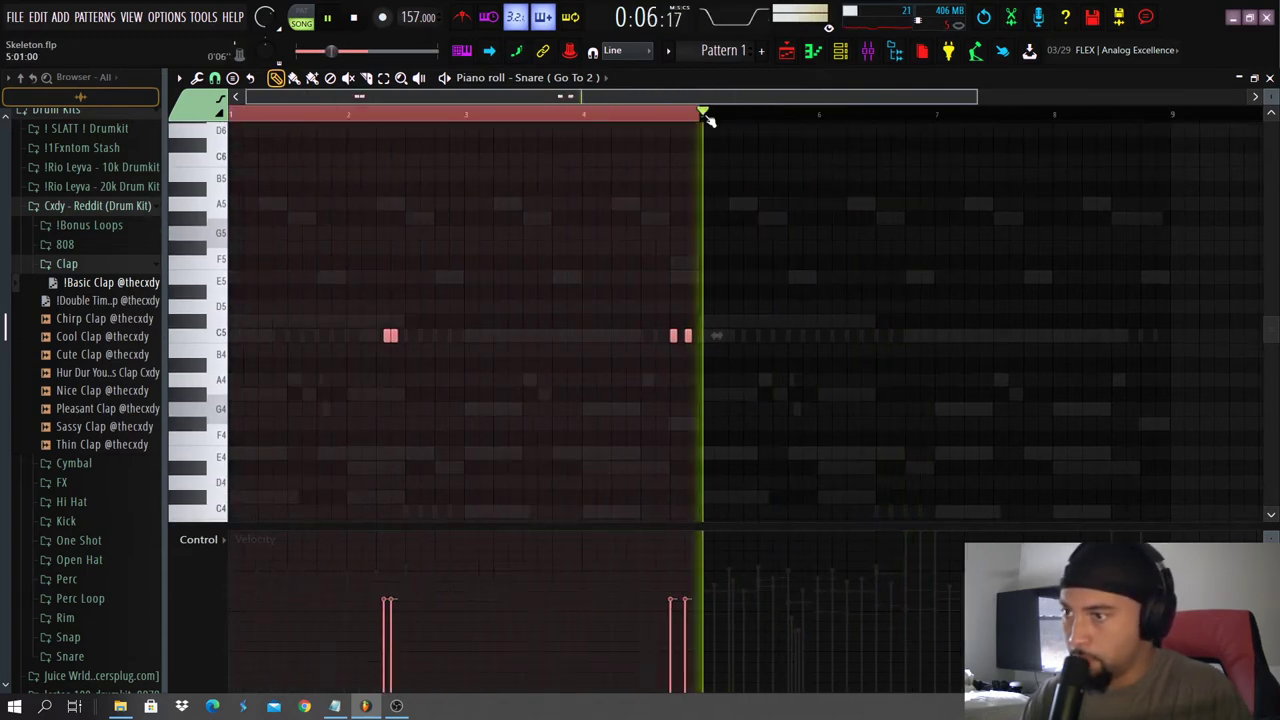
pyautogui.click(850, 336)
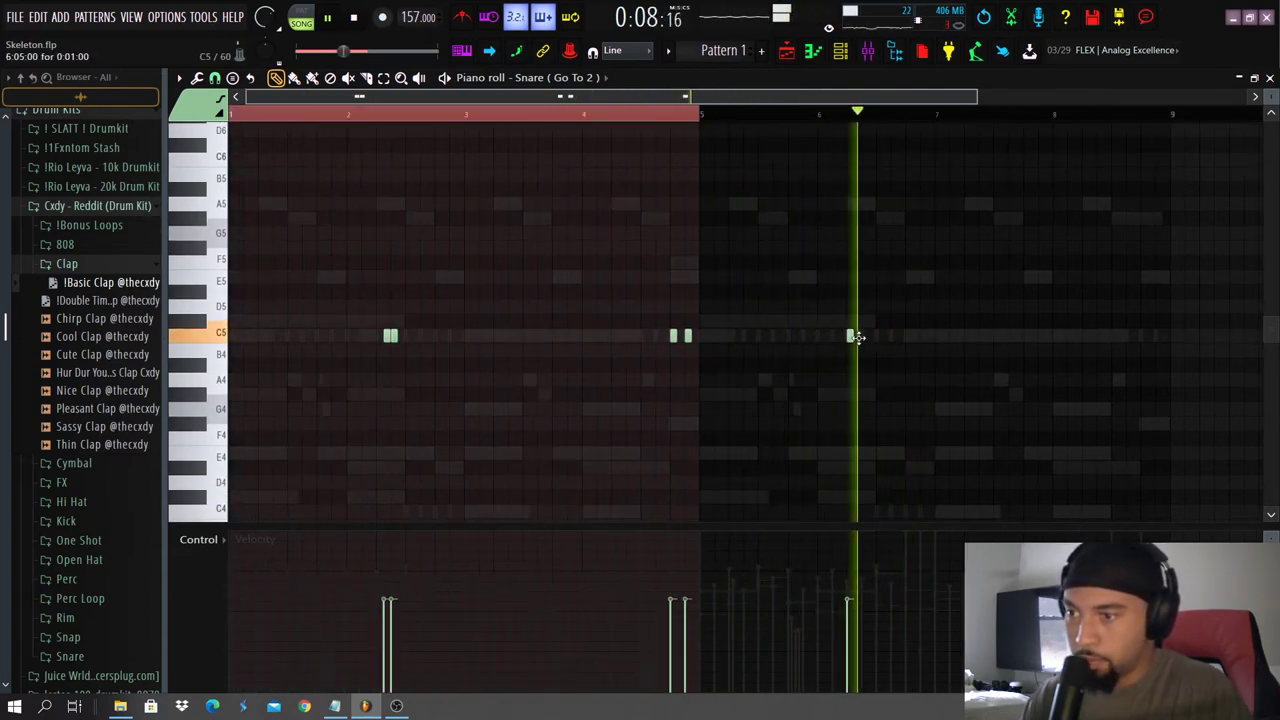
pyautogui.click(893, 336)
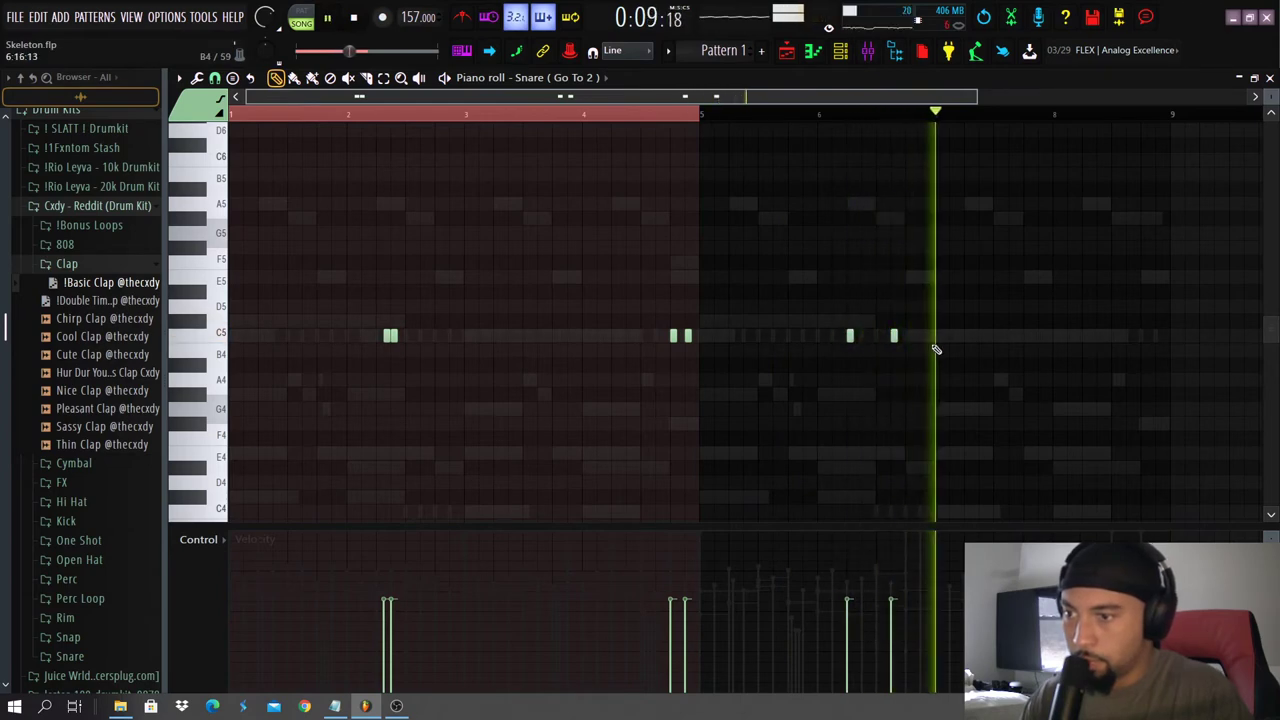
pyautogui.click(920, 335)
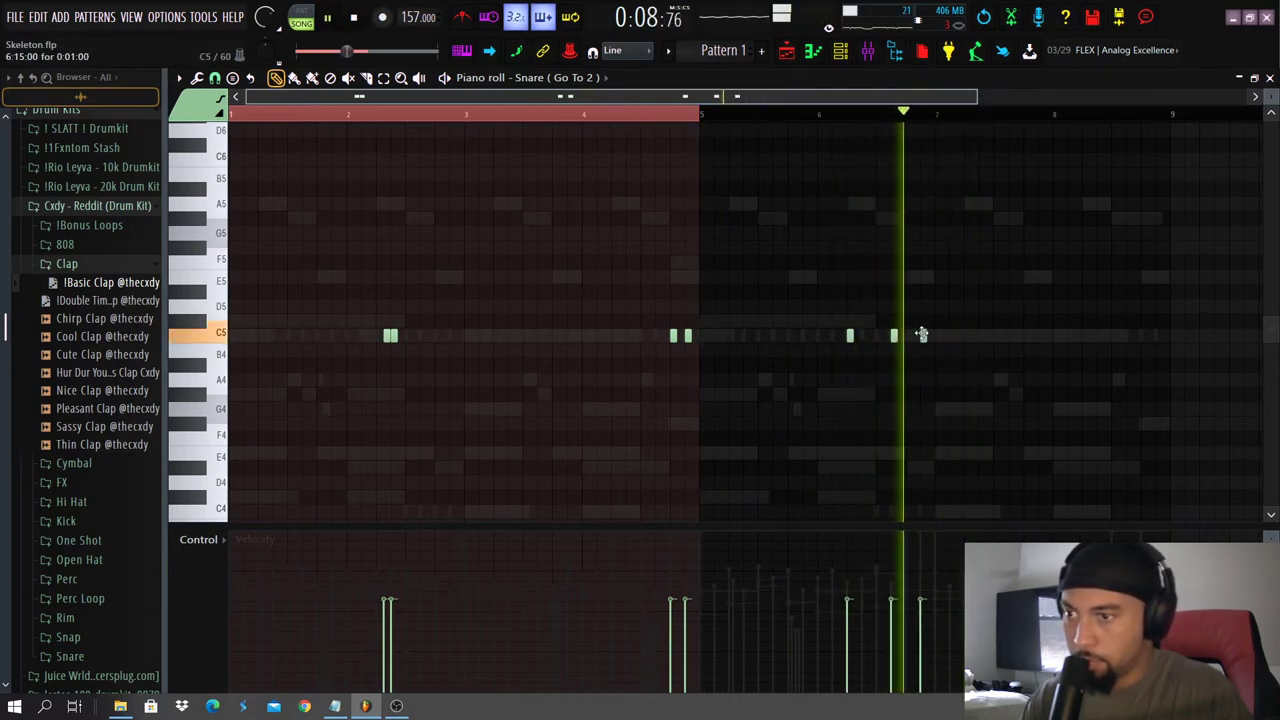
pyautogui.press('space')
pyautogui.press('space')
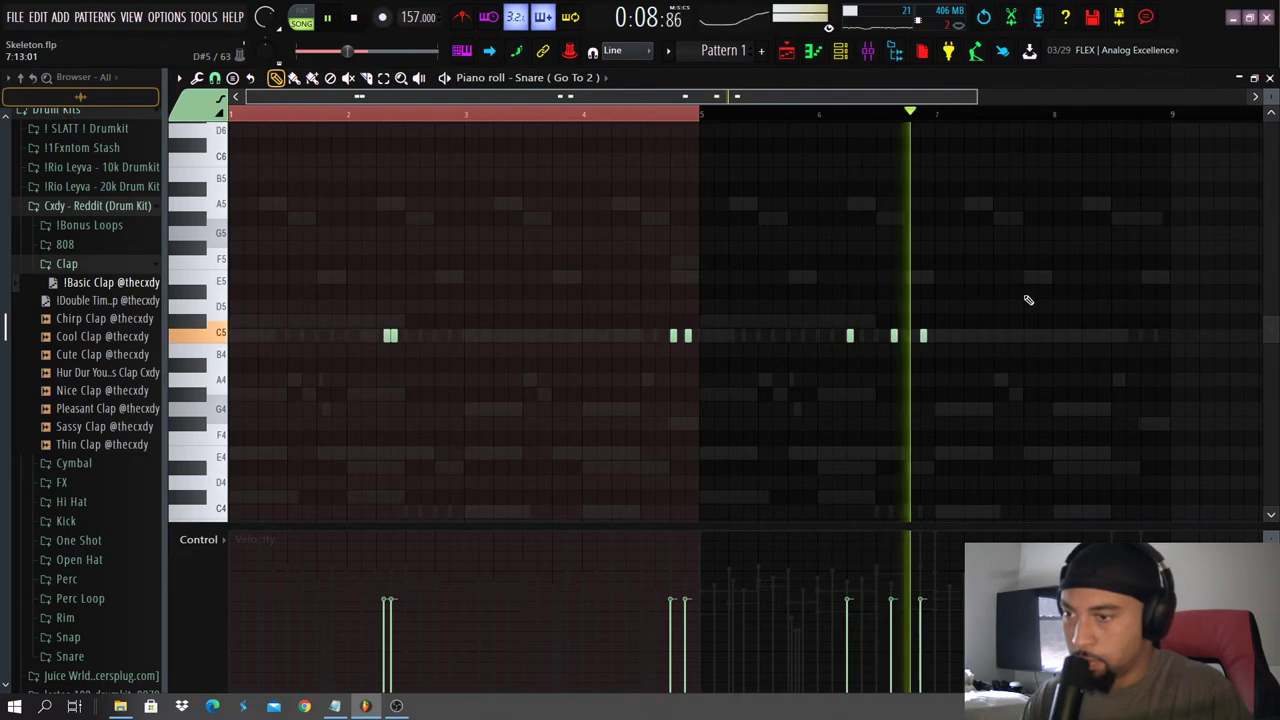
# Move the Blocka OH C5 note to halfway through bar 2 and set its velocity to 75%.
pyautogui.click(603, 78)
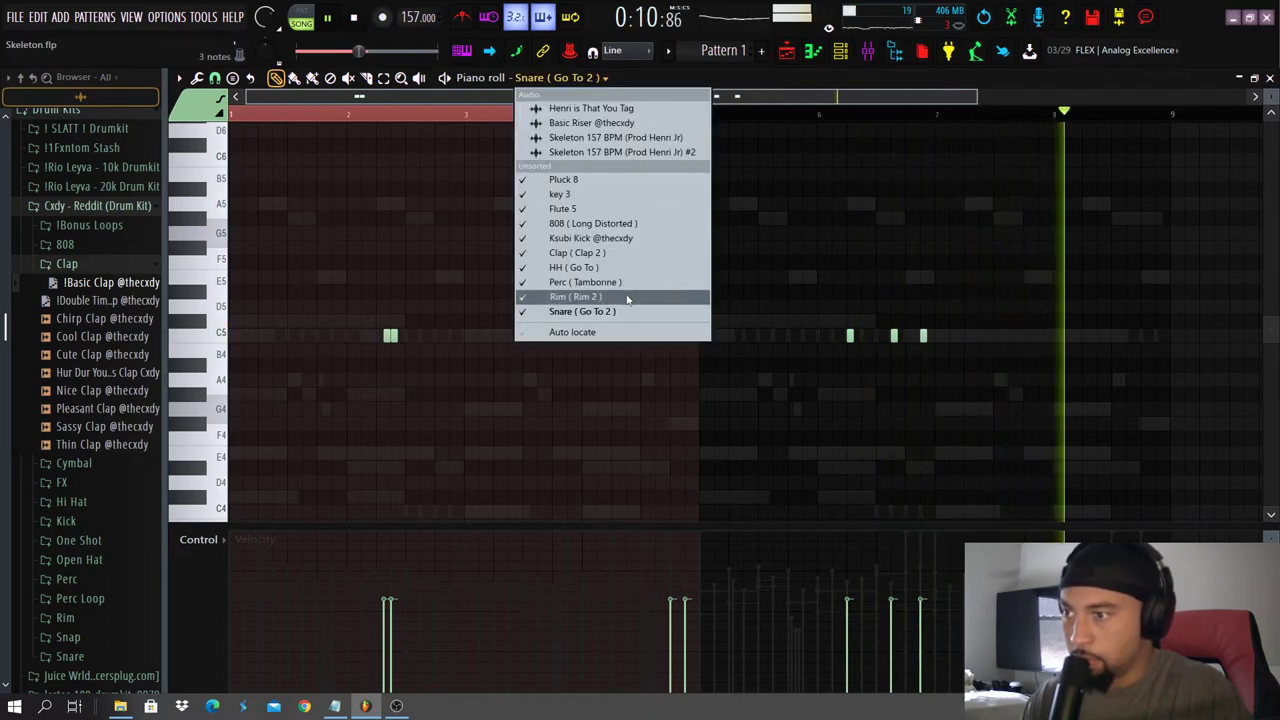
pyautogui.click(575, 297)
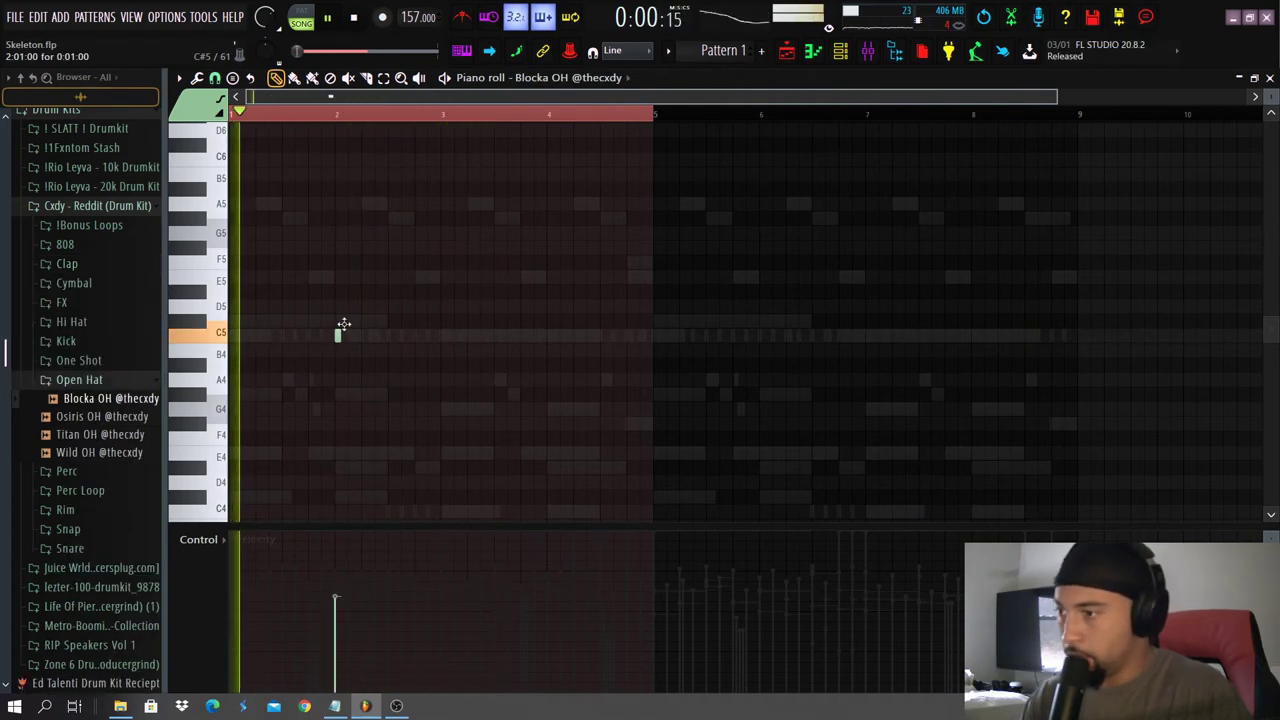
pyautogui.moveTo(343, 331); pyautogui.dragTo(392, 334)
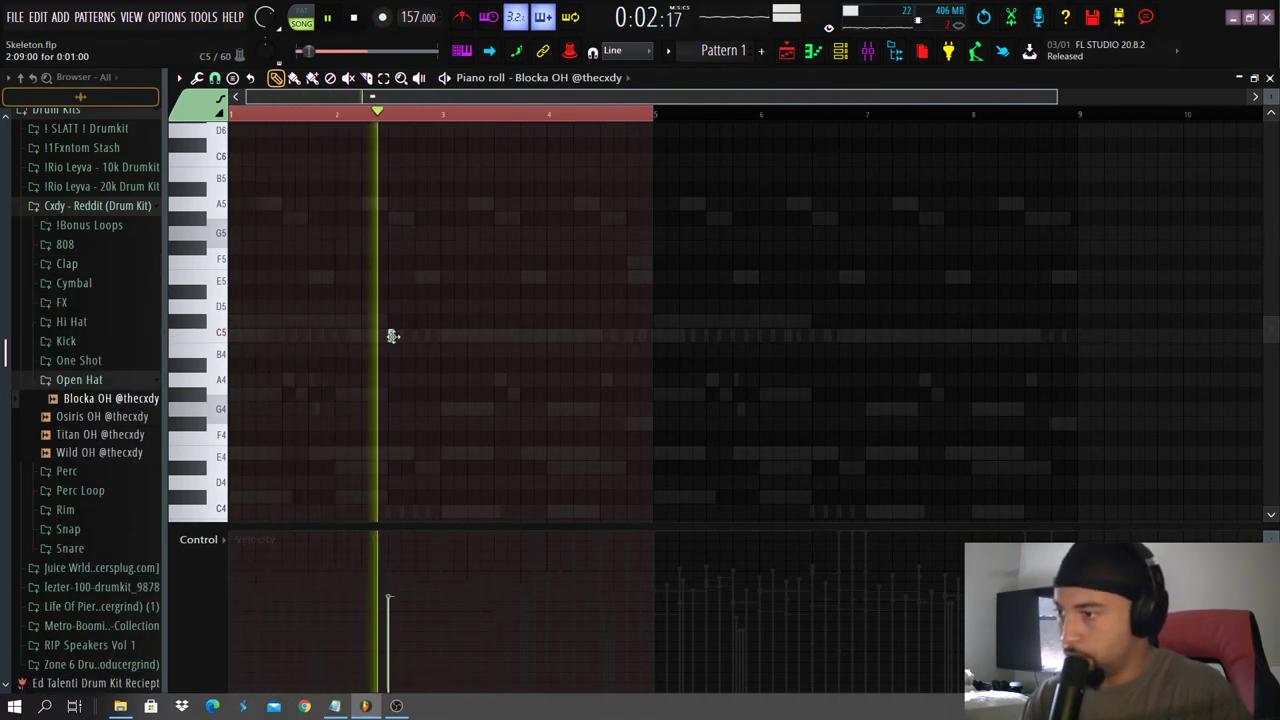
pyautogui.click(403, 574)
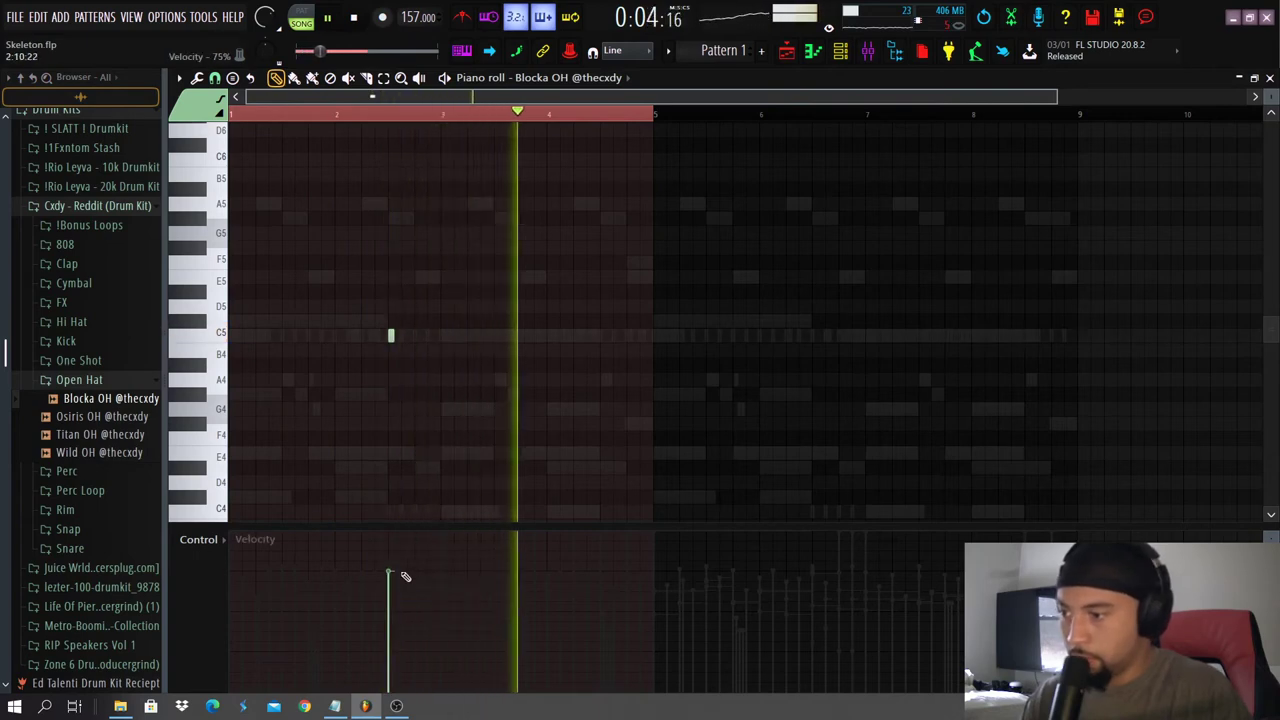
# Add short C5 open hats at the starts of bars 1, 3, 5 and 7 and halfway through bars 4, 6 and 8.
pyautogui.click(603, 335)
pyautogui.click(656, 335)
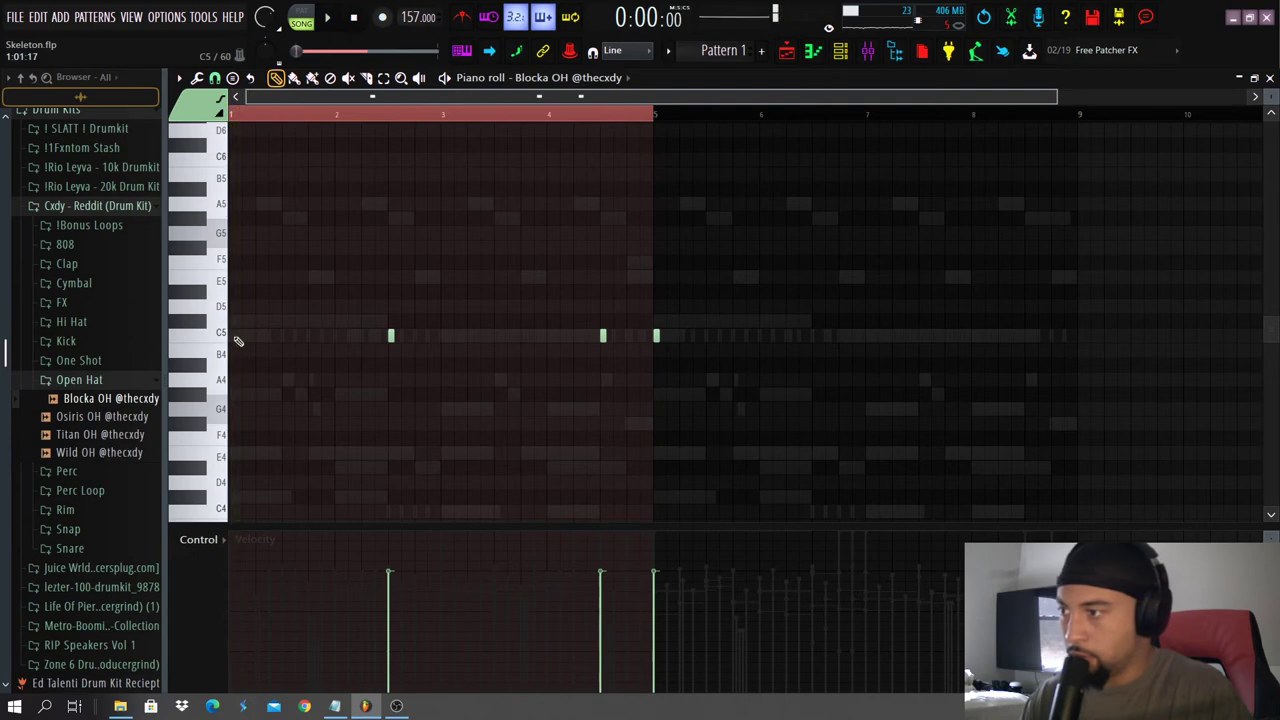
pyautogui.press('space')
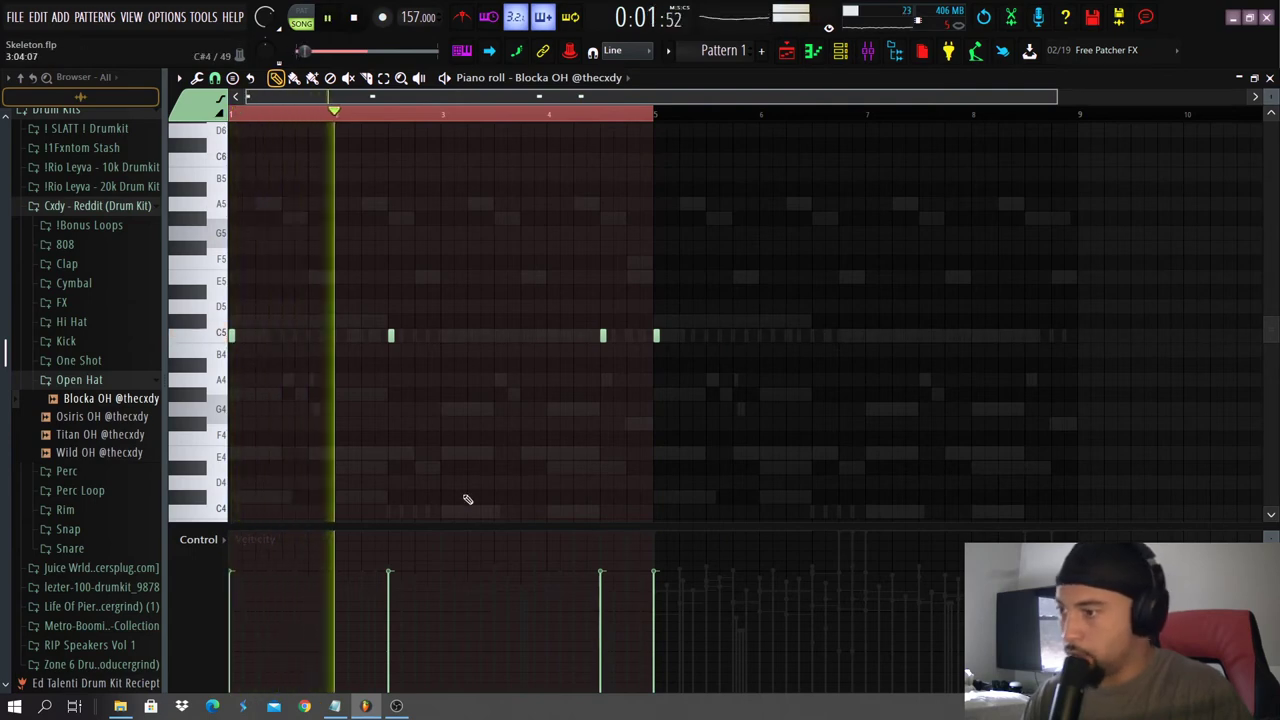
pyautogui.click(443, 335)
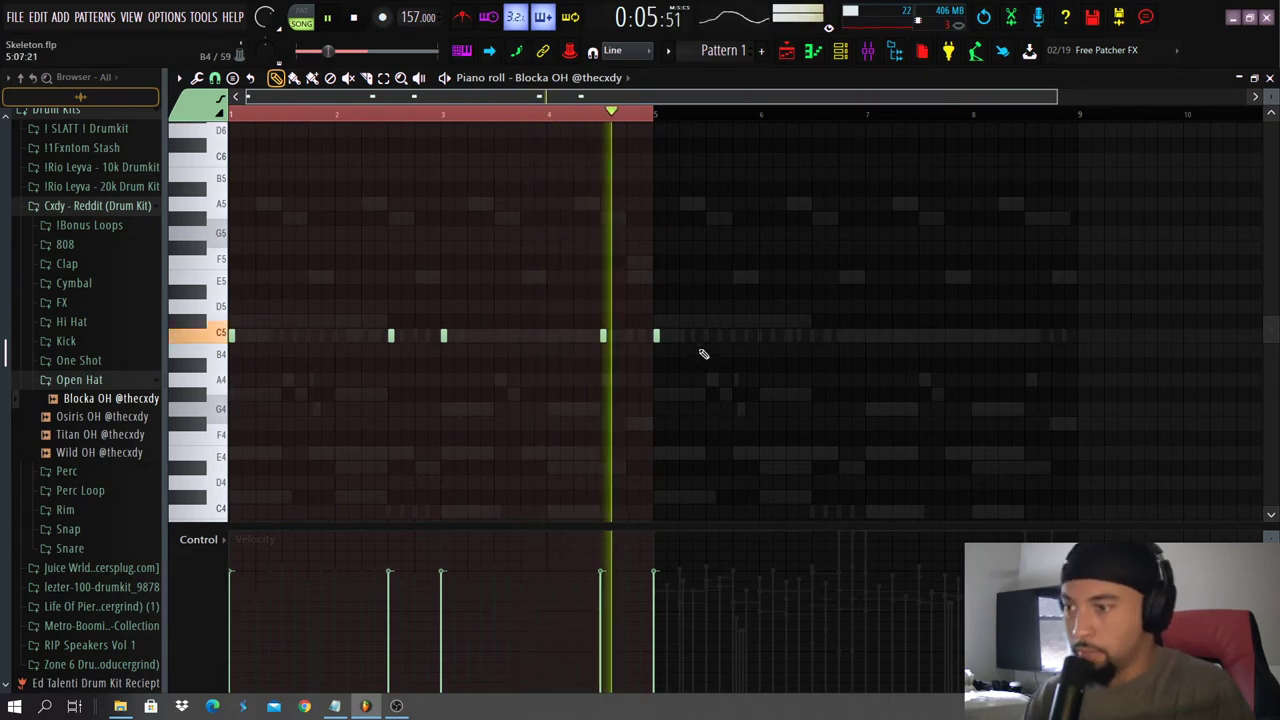
pyautogui.click(816, 336)
pyautogui.click(869, 336)
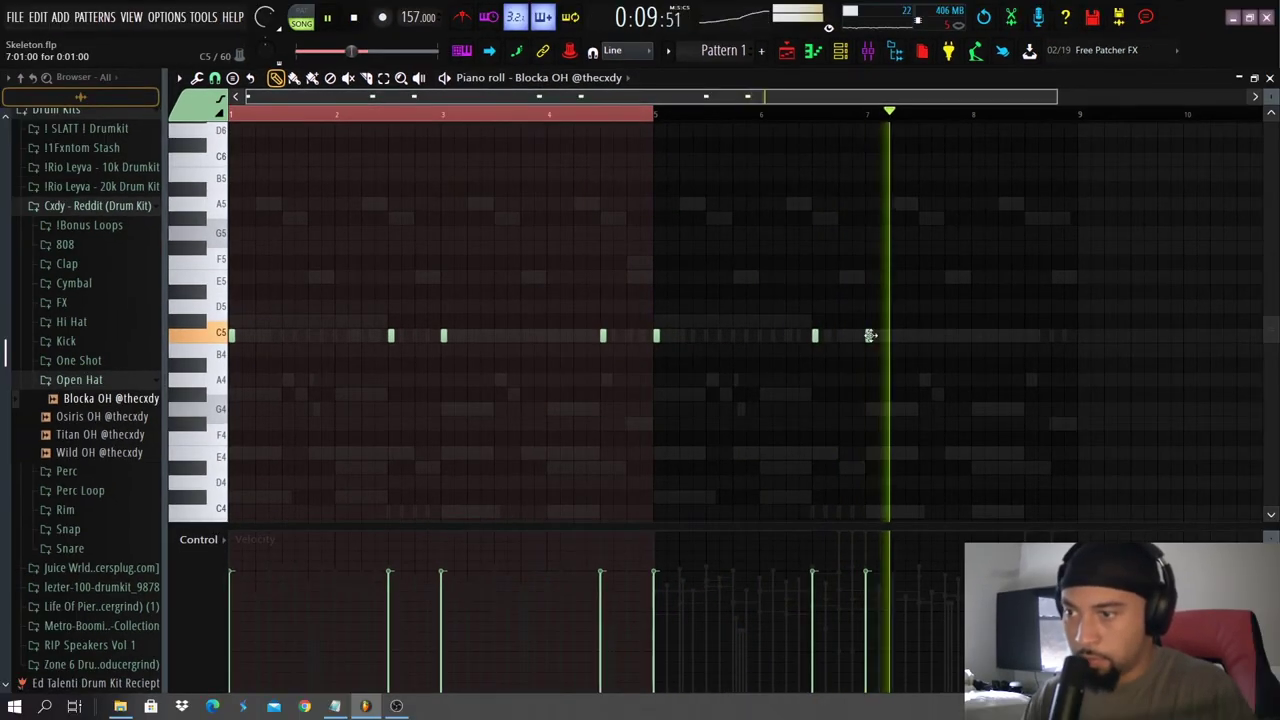
pyautogui.click(1028, 336)
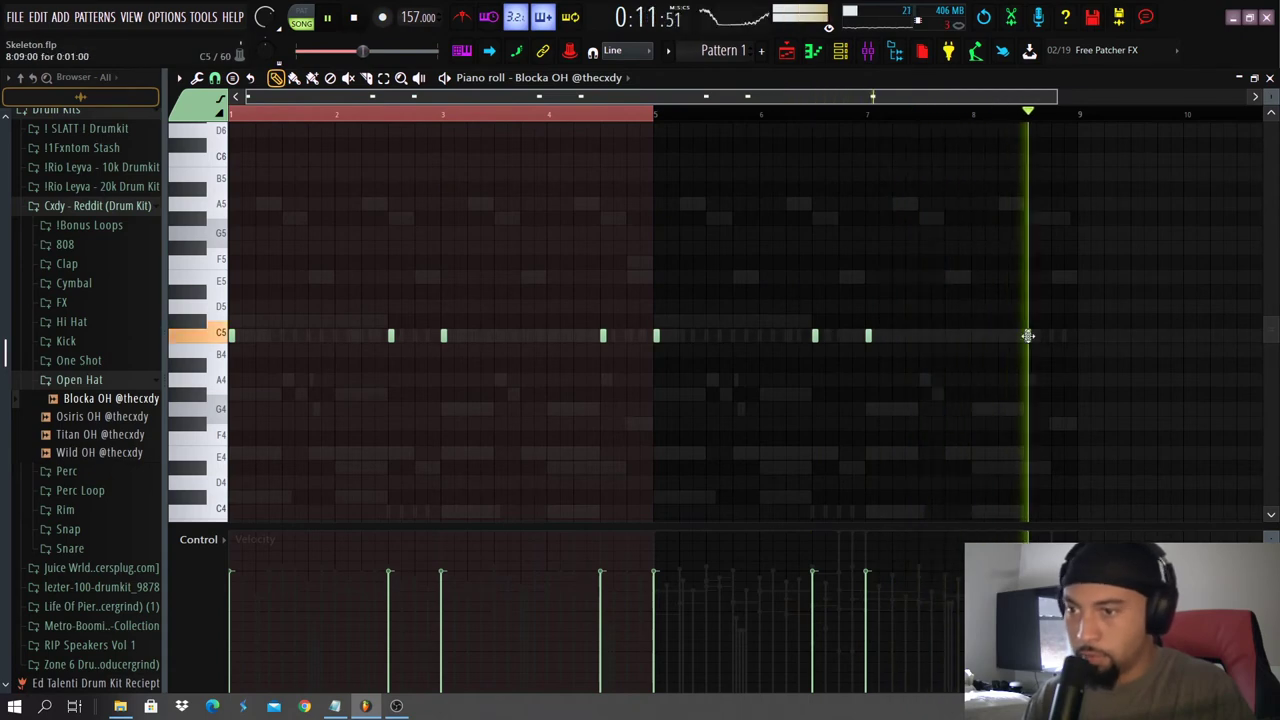
# Route the channels from 808 (Long Distorted) through Blocka OH to consecutive mixer tracks starting at Insert 4.
pyautogui.press('F6')
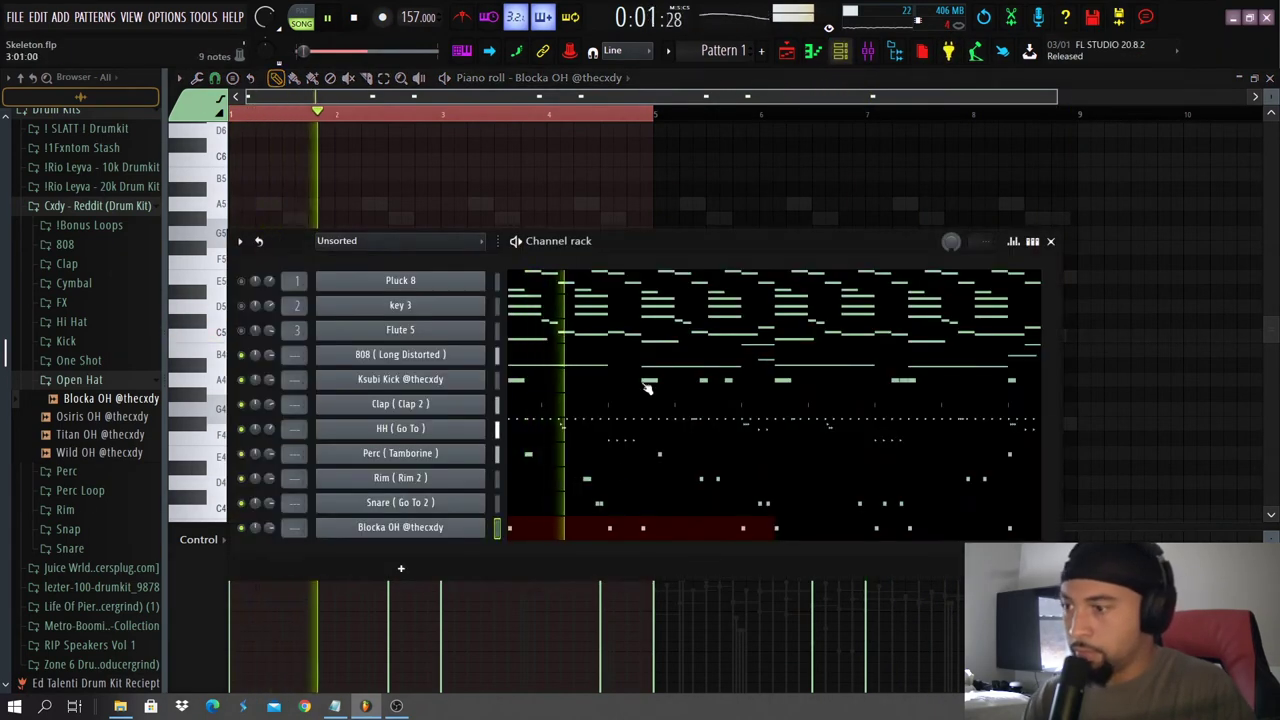
pyautogui.press('space')
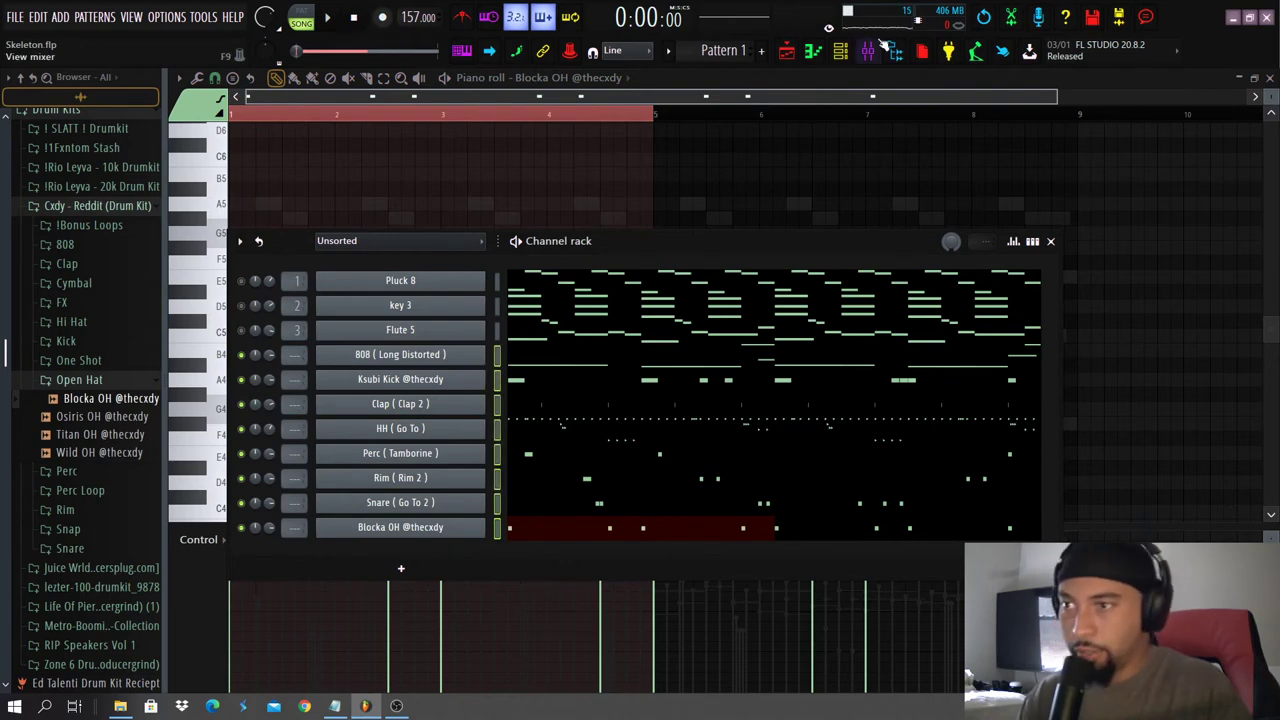
pyautogui.click(868, 52)
pyautogui.rightClick(284, 240)
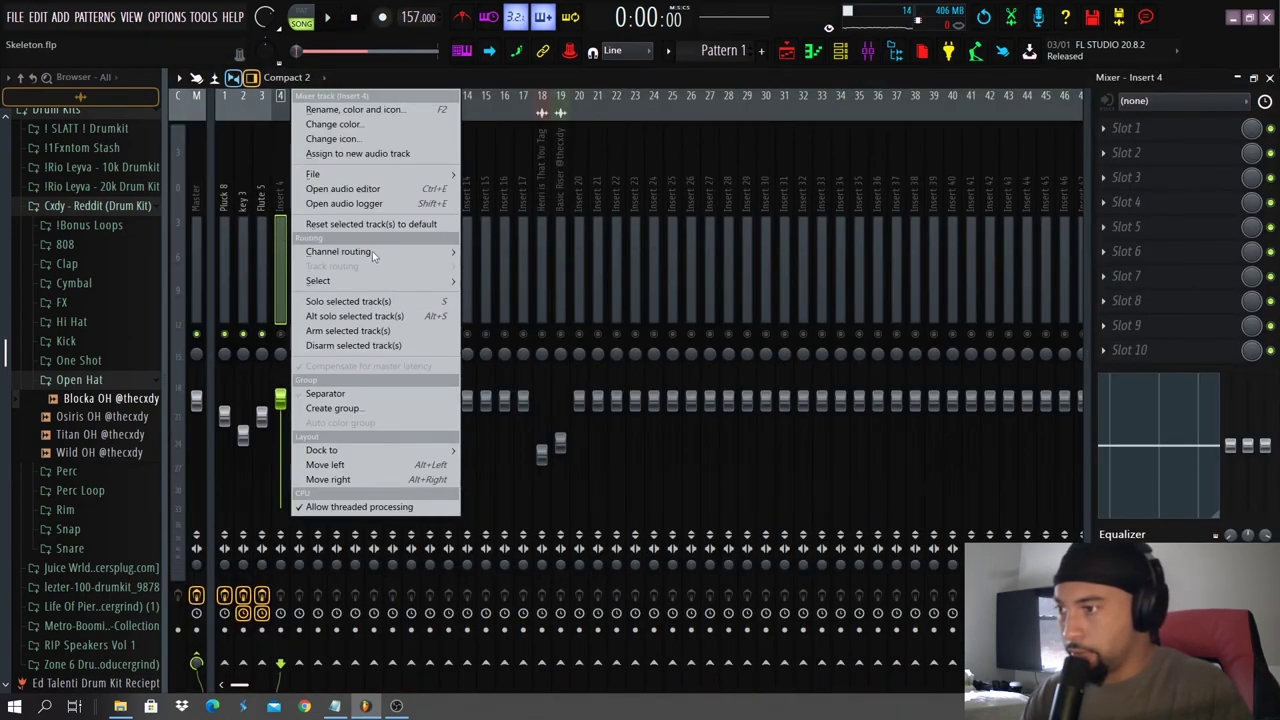
pyautogui.moveTo(372, 251)
pyautogui.click(560, 266)
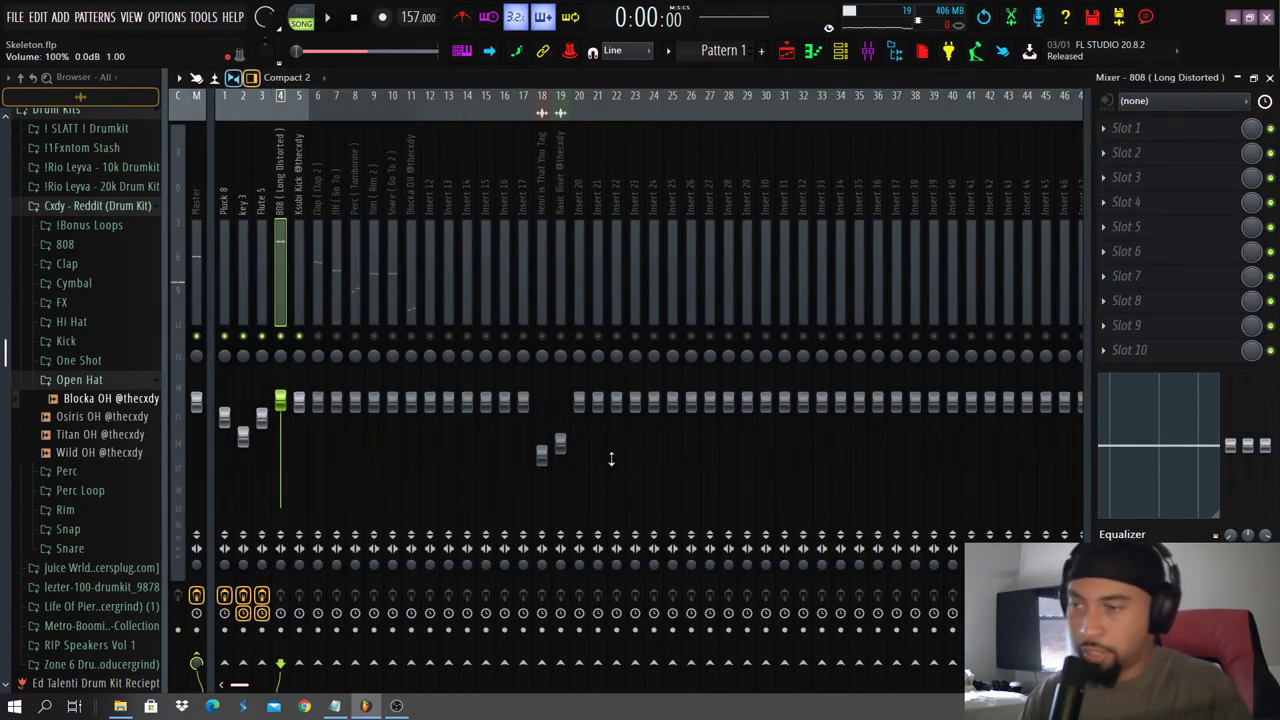
# Play the beat and lower the 808 (Long Distorted) mixer track's volume.
pyautogui.click(790, 60)
pyautogui.press('space')
pyautogui.click(788, 60)
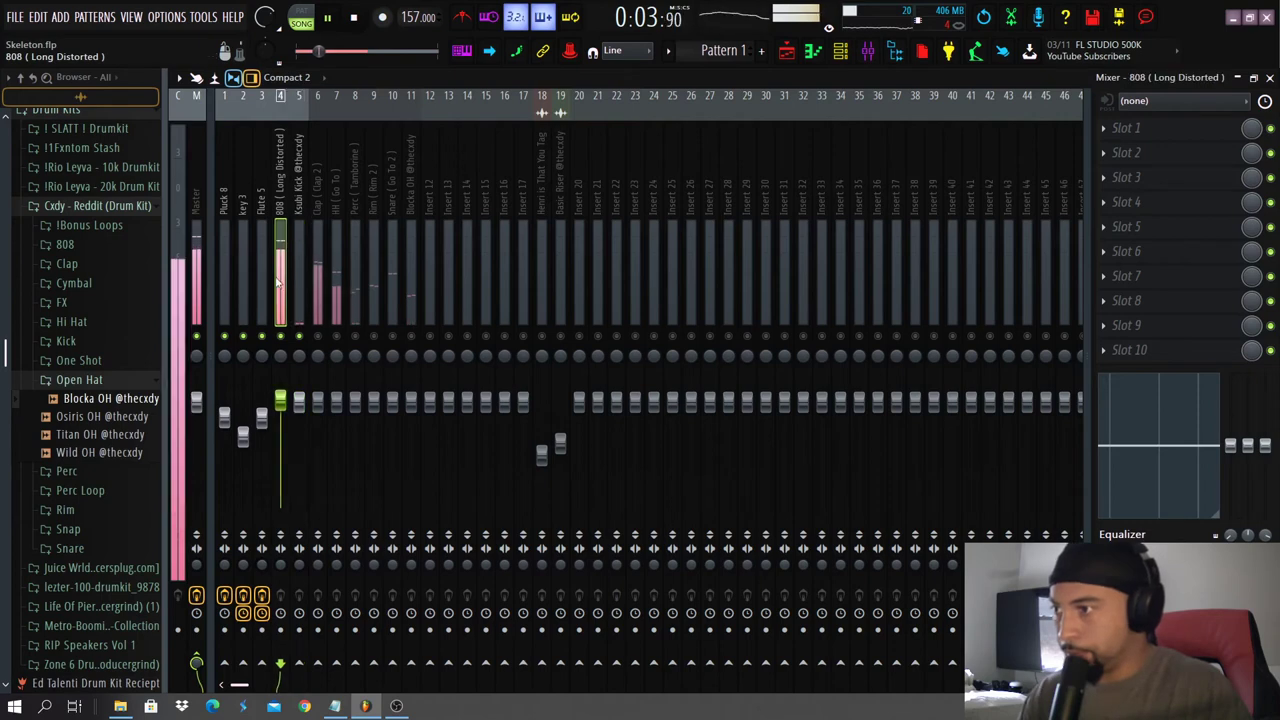
pyautogui.moveTo(280, 400); pyautogui.dragTo(280, 430)
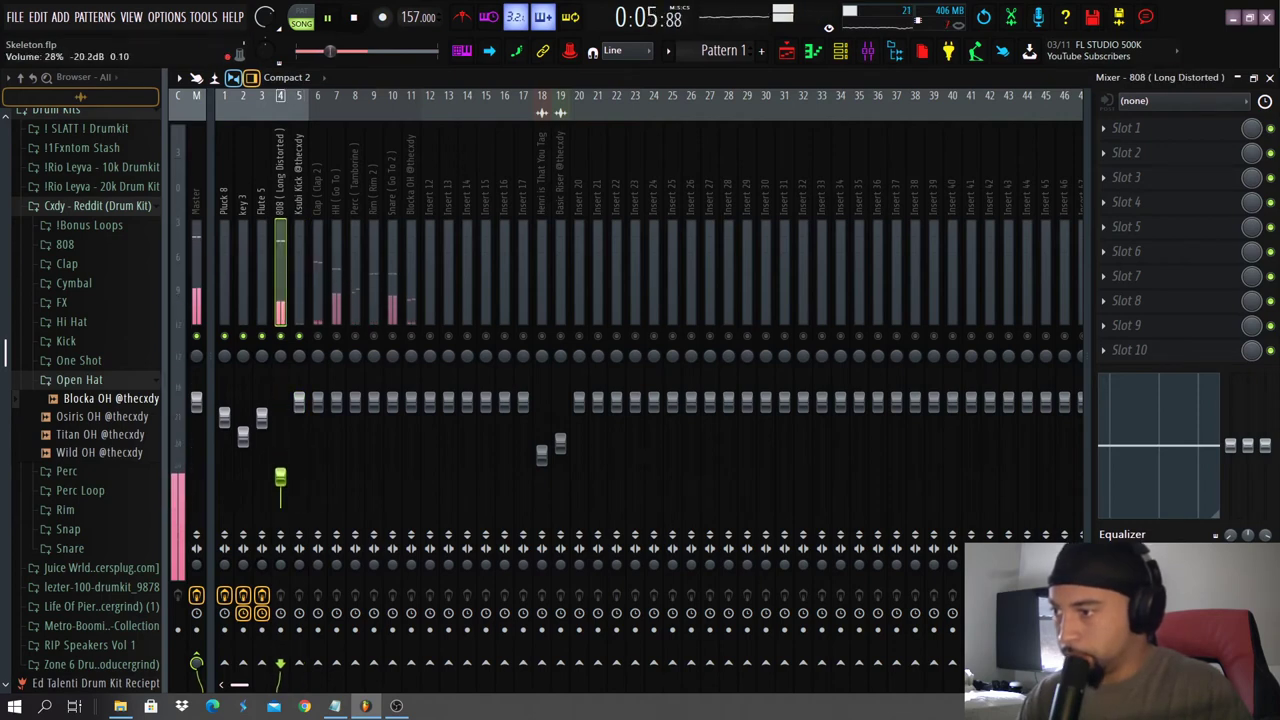
# Route the Skeleton 157 BPM melody audio from the playlist to mixer Insert 12.
pyautogui.click(813, 51)
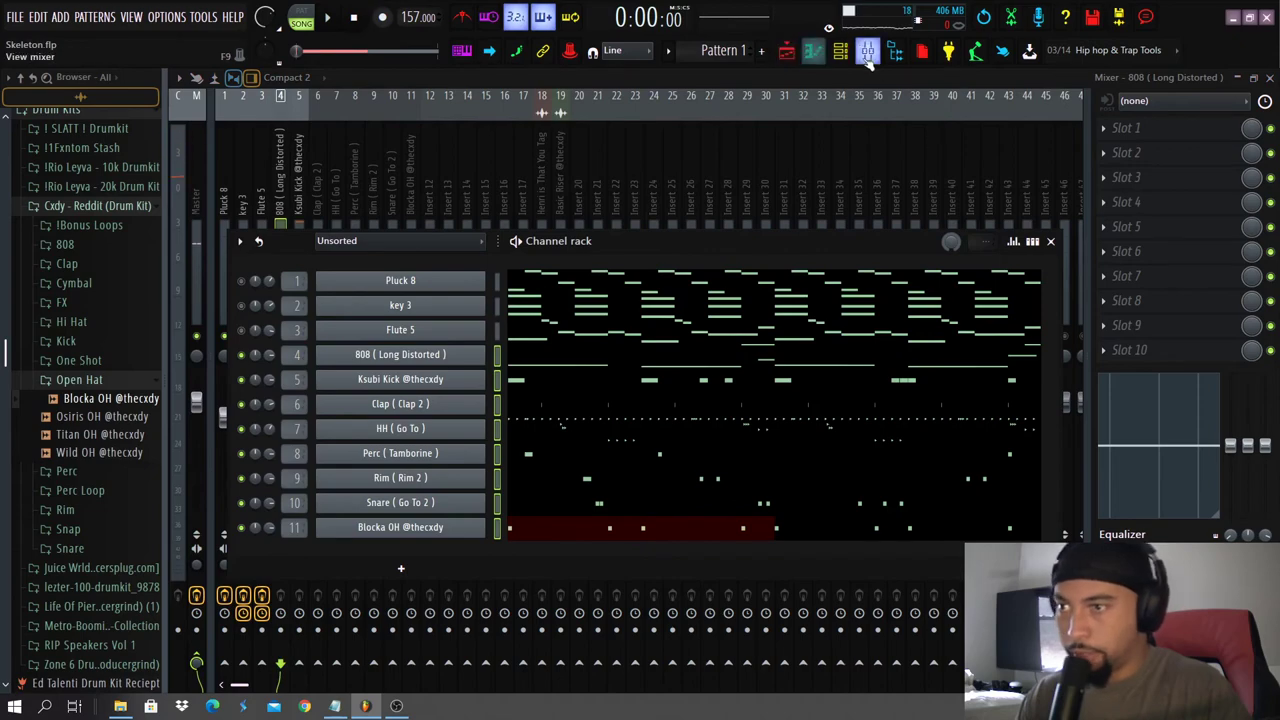
pyautogui.click(797, 54)
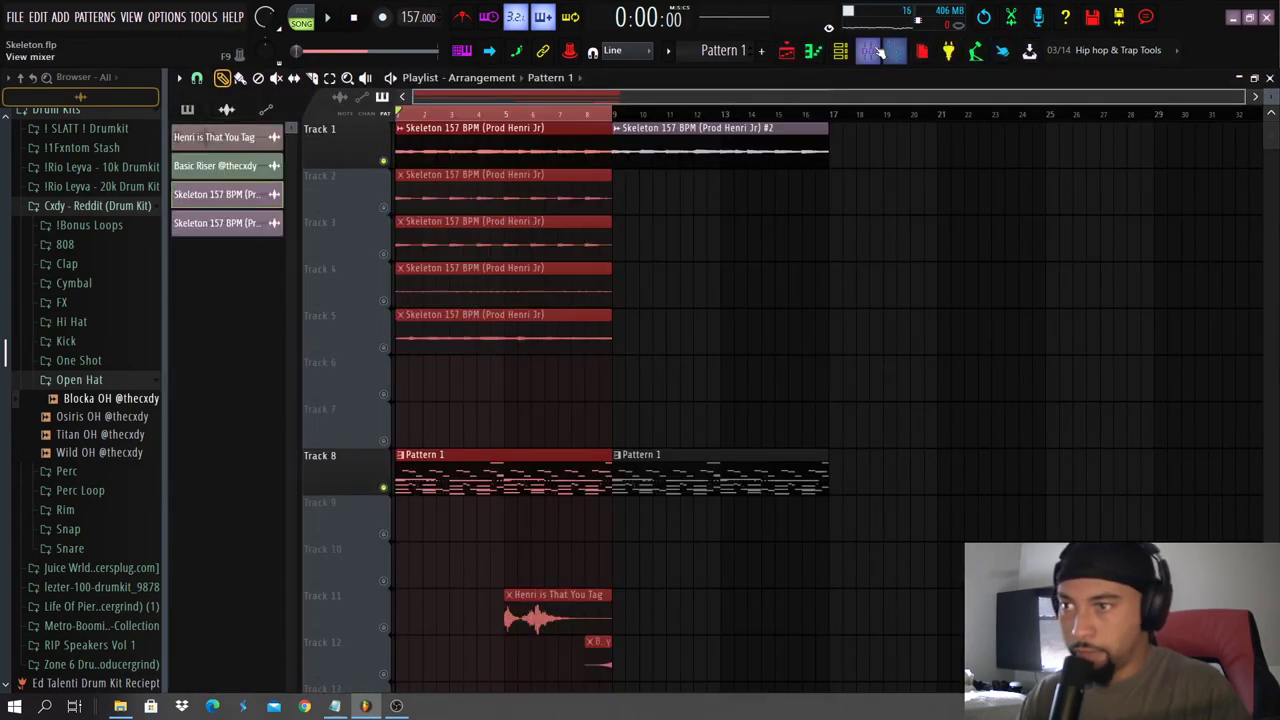
pyautogui.click(876, 52)
pyautogui.click(436, 225)
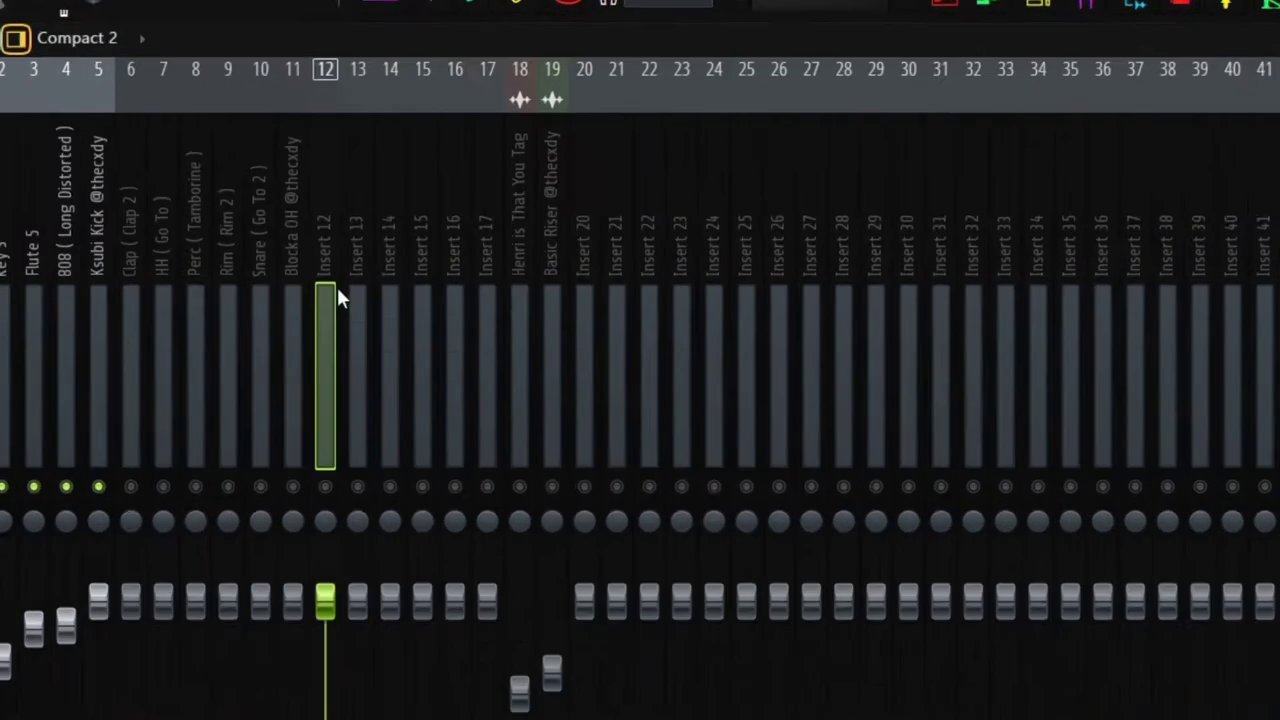
pyautogui.rightClick(436, 225)
pyautogui.moveTo(570, 255)
pyautogui.click(673, 253)
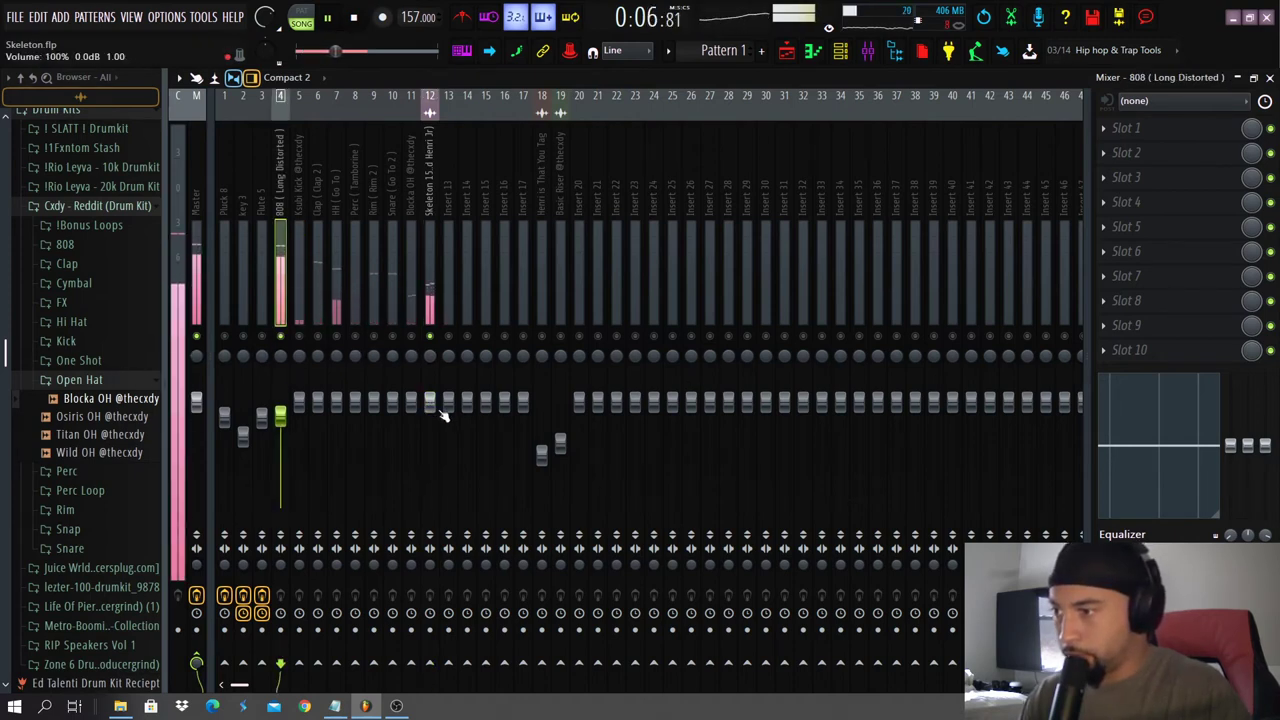
# Add Fruity Parametric EQ 2 to the Skeleton melody's mixer track and apply a steep low cut at about 200 Hz.
pyautogui.click(432, 296)
pyautogui.click(1150, 128)
pyautogui.moveTo(1150, 148)
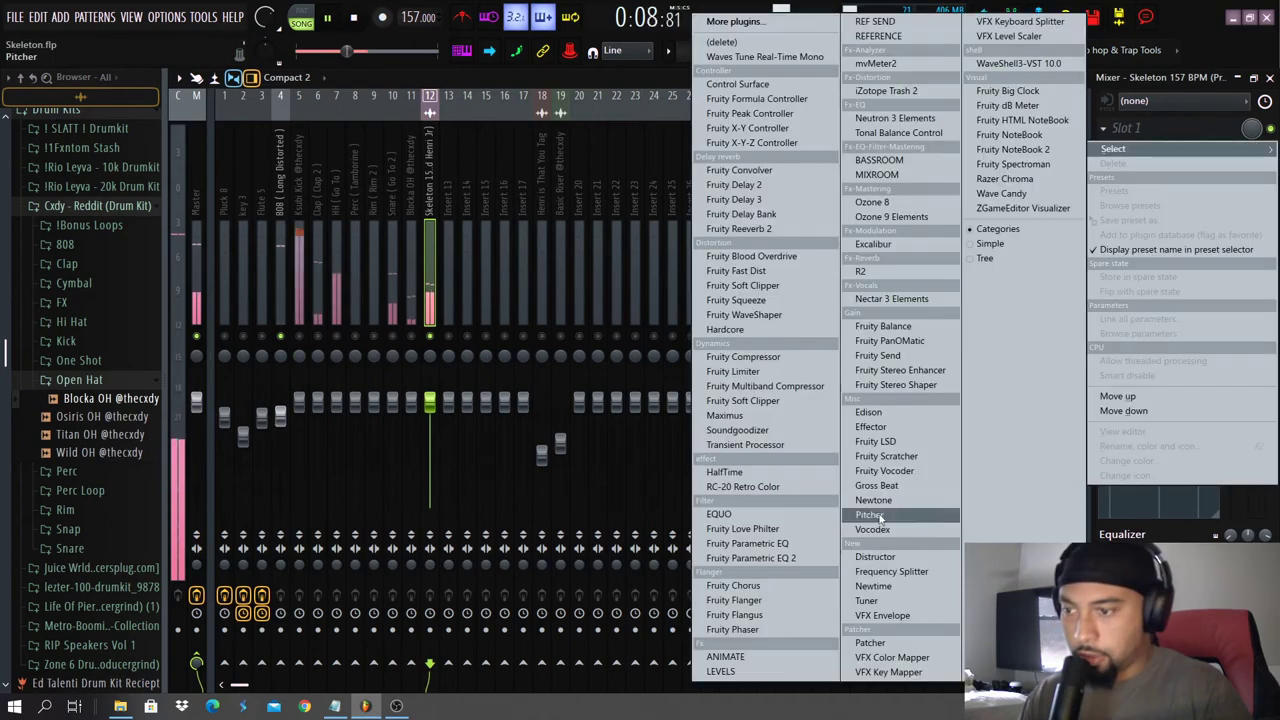
pyautogui.click(785, 560)
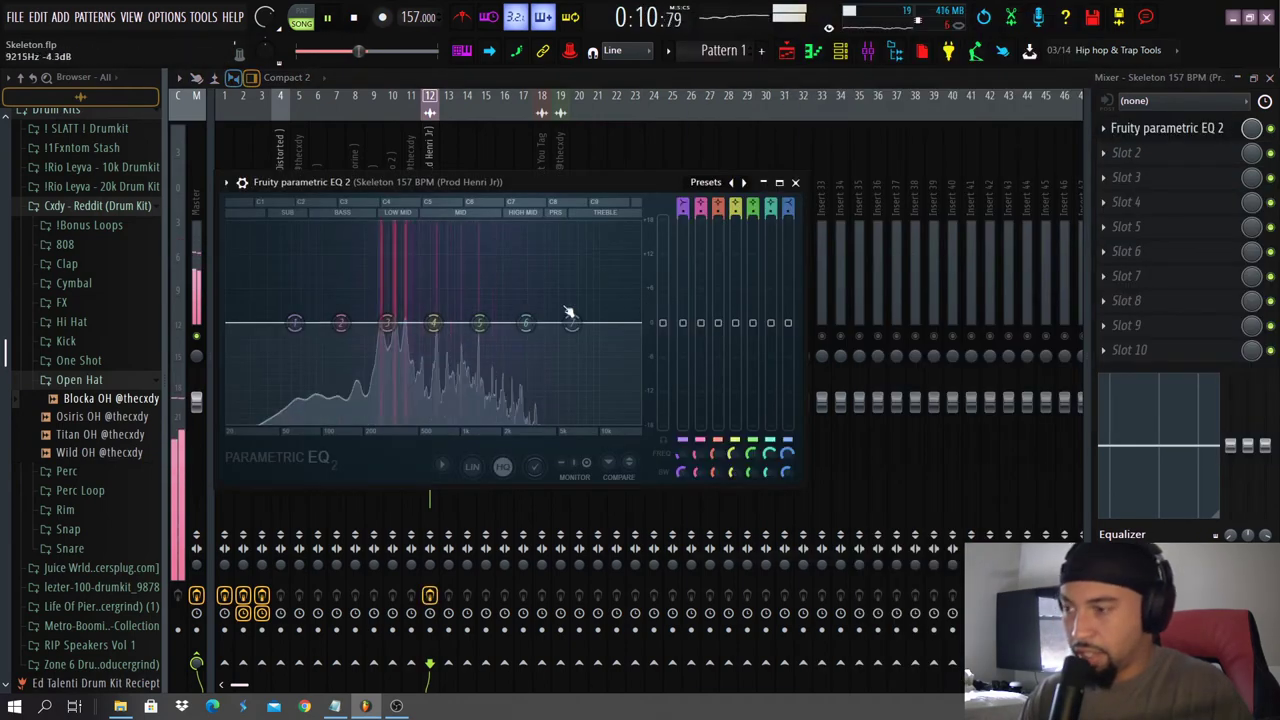
pyautogui.moveTo(292, 323); pyautogui.dragTo(336, 420)
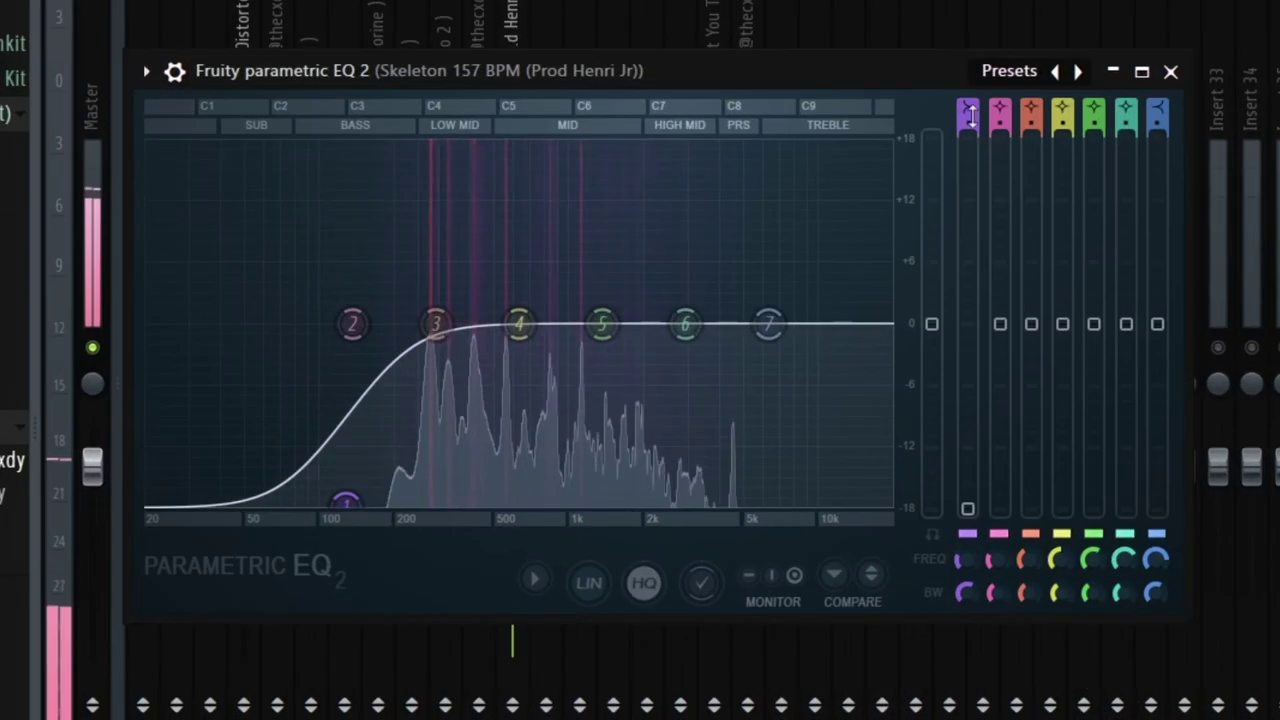
pyautogui.moveTo(345, 500); pyautogui.dragTo(396, 499)
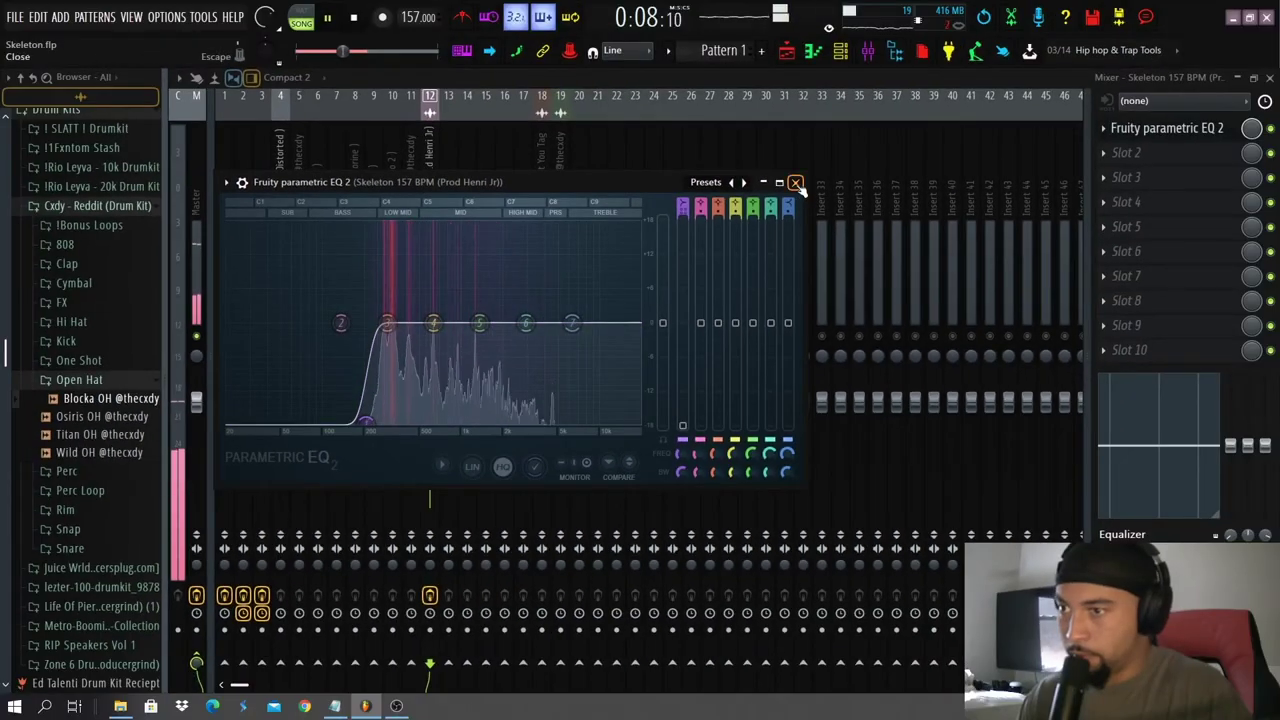
pyautogui.click(796, 183)
pyautogui.press('space')
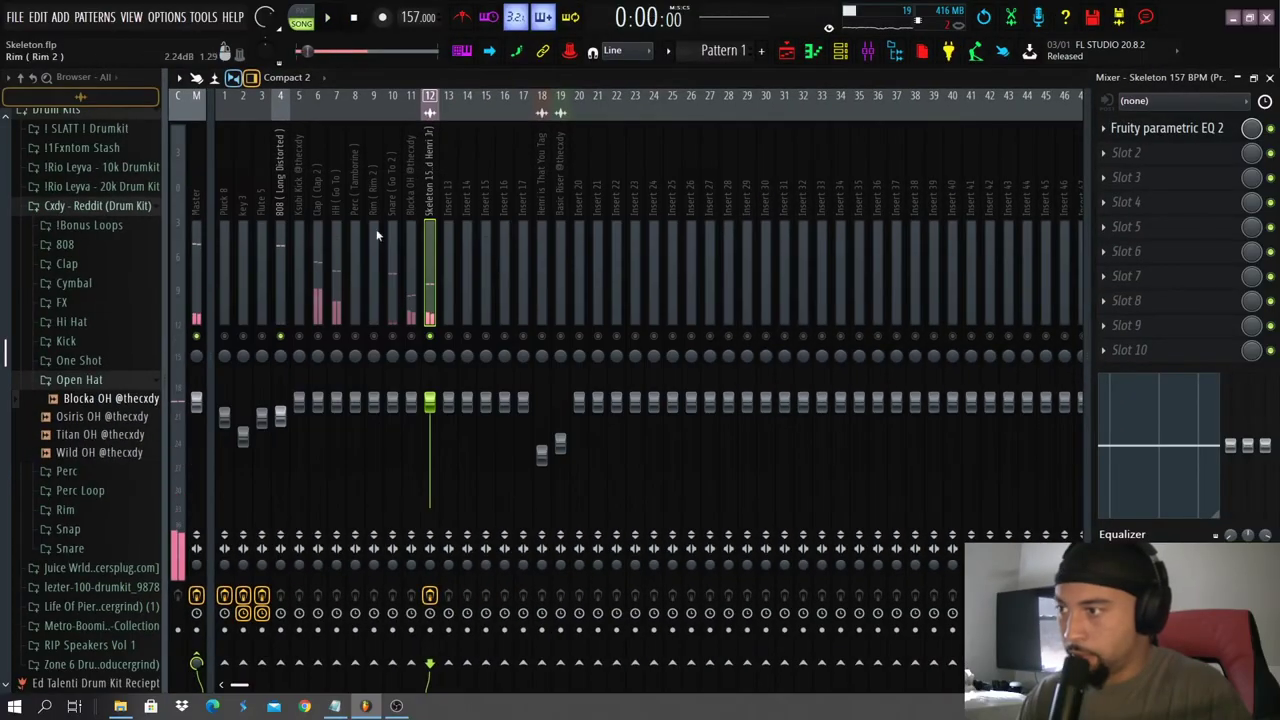
# Add Fruity Fast Dist to Insert 13 and distort the signal by lowering the threshold to about midway and raising the pre gain.
pyautogui.press('space')
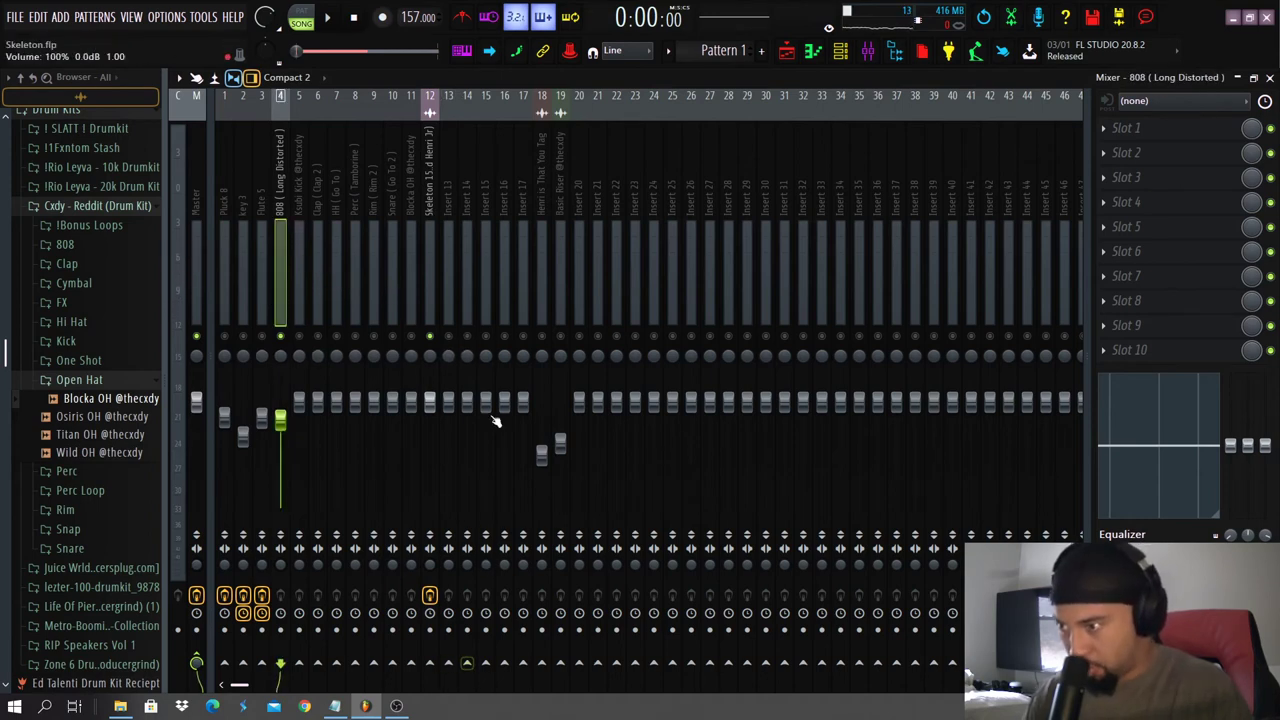
pyautogui.click(448, 460)
pyautogui.click(1126, 128)
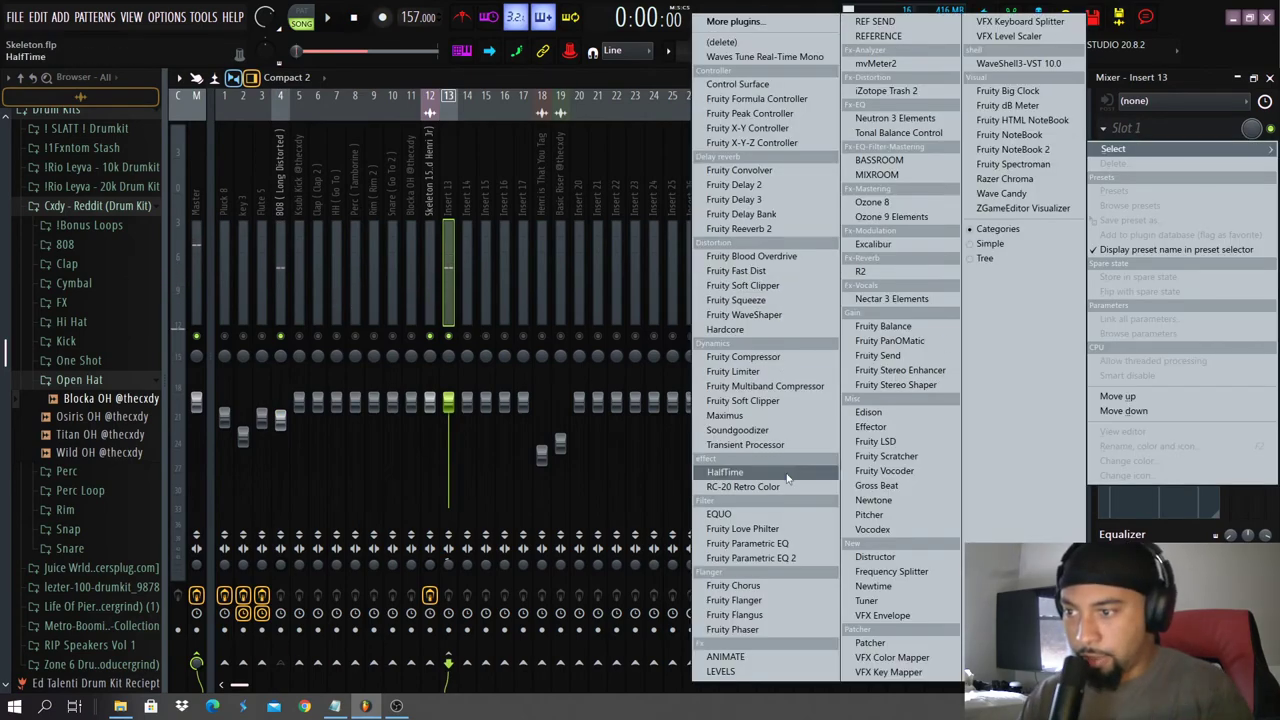
pyautogui.click(774, 275)
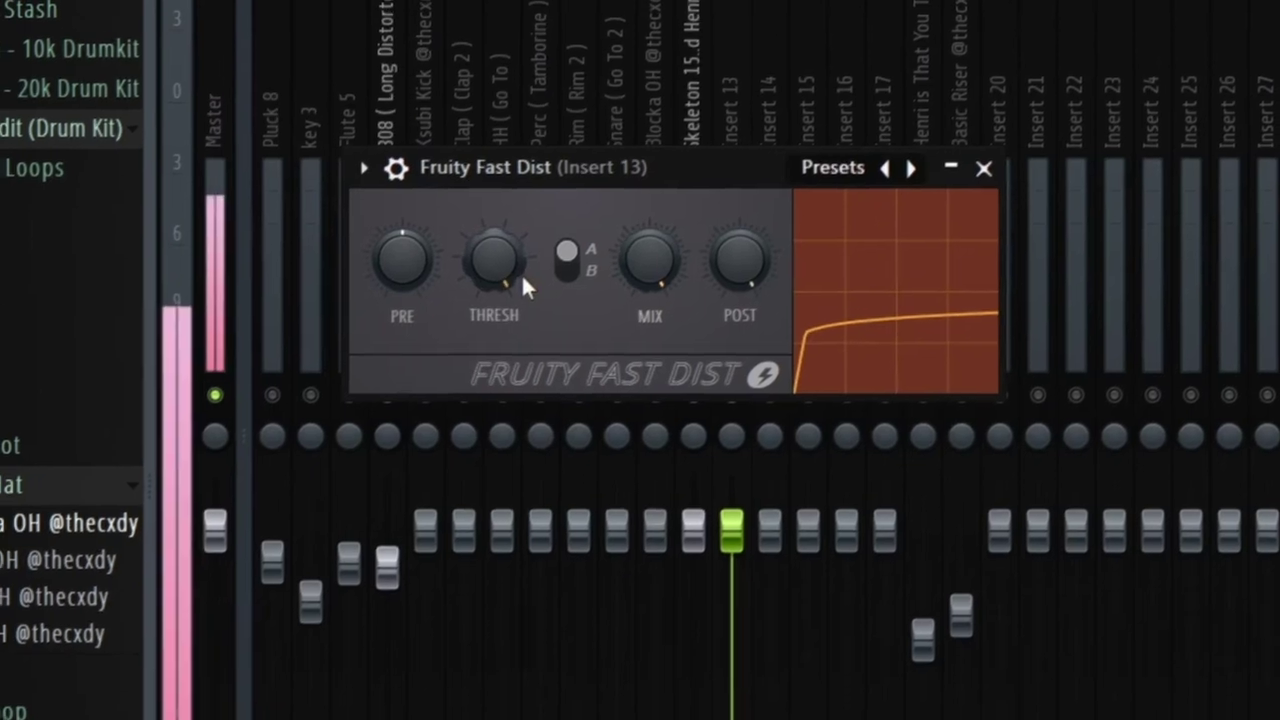
pyautogui.moveTo(508, 268); pyautogui.dragTo(508, 345)
pyautogui.moveTo(644, 266); pyautogui.dragTo(644, 282)
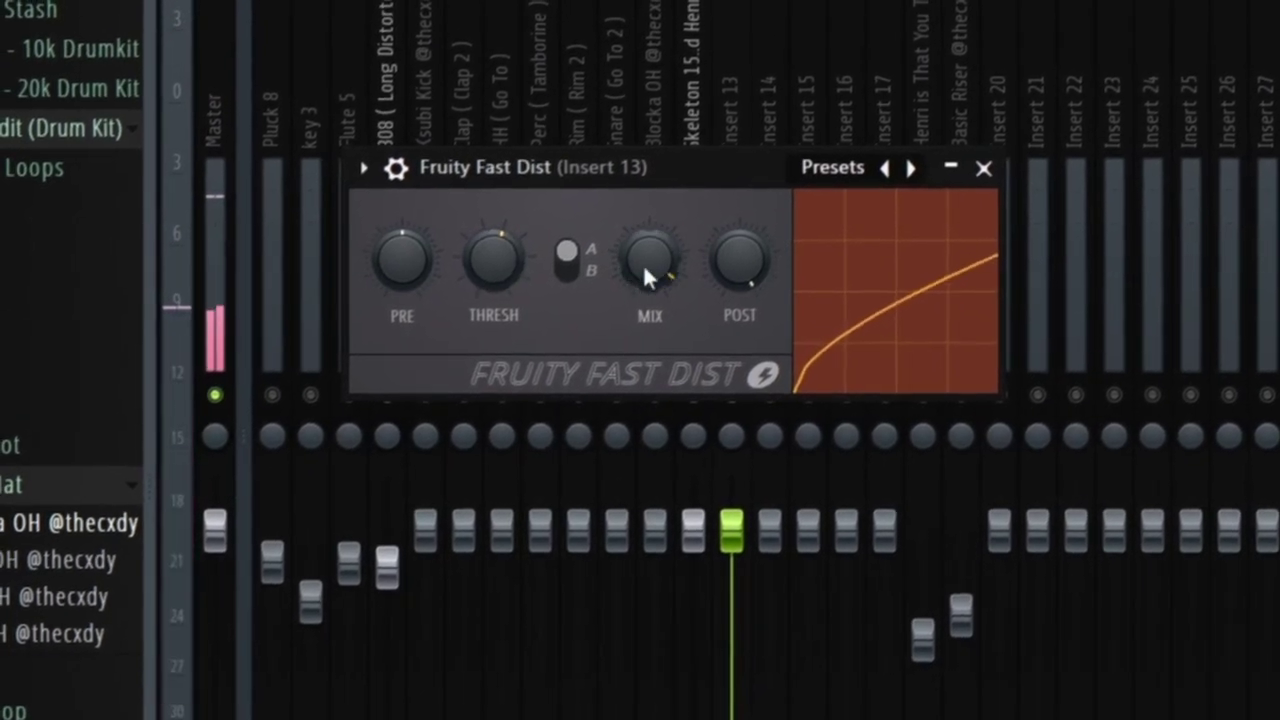
pyautogui.moveTo(402, 264); pyautogui.dragTo(402, 238)
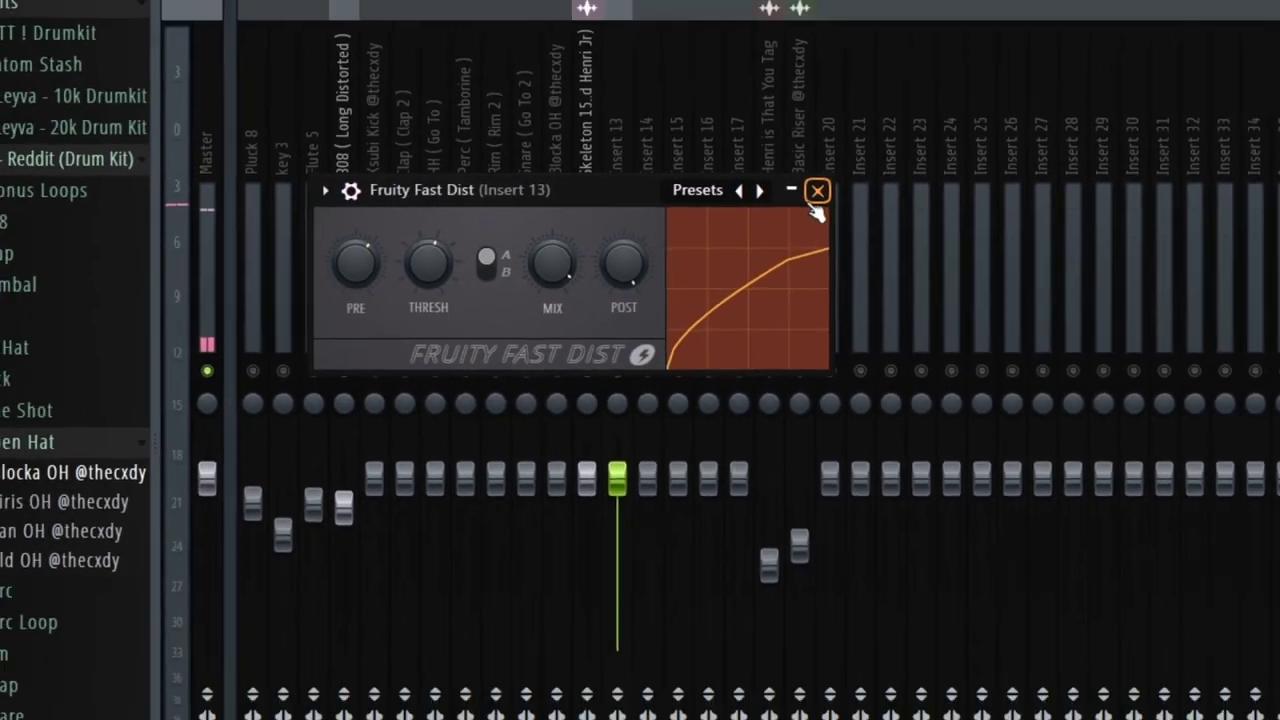
pyautogui.click(817, 191)
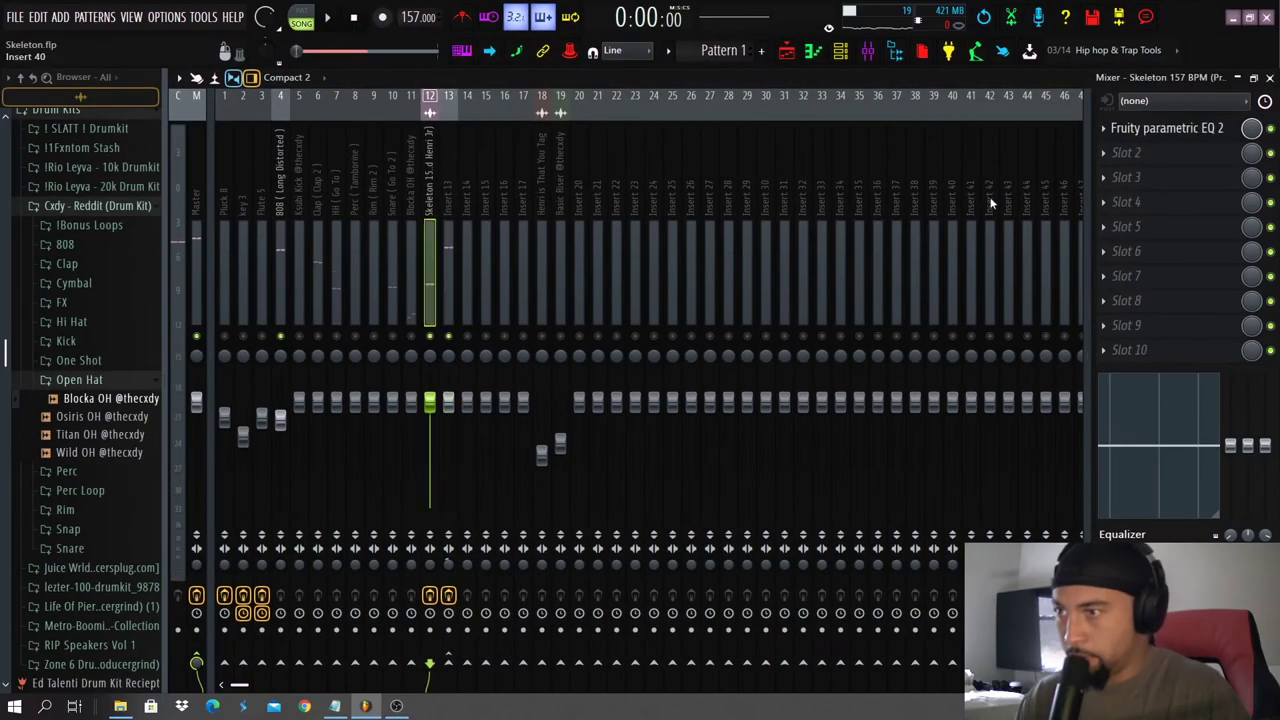
# Add Fruity Parametric EQ 2 after the distortion on Insert 13 and roll off its low and high ends.
pyautogui.click(1143, 156)
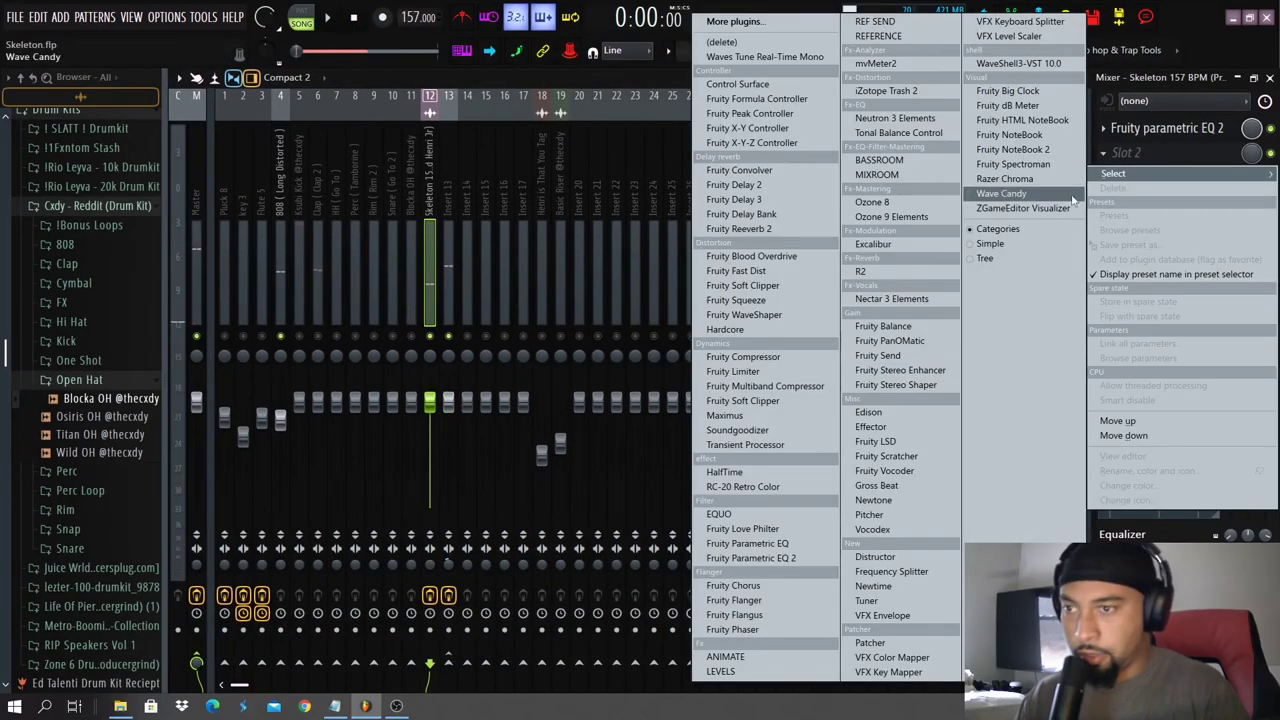
pyautogui.click(450, 221)
pyautogui.click(1127, 153)
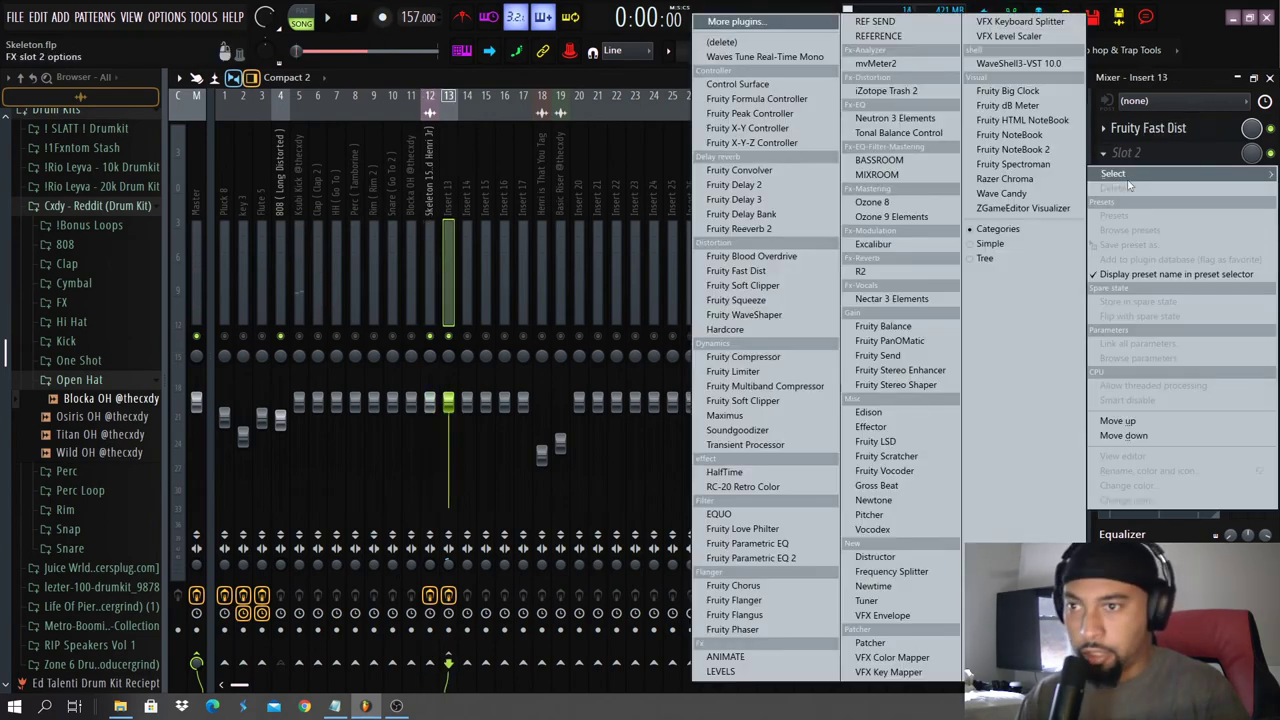
pyautogui.click(769, 560)
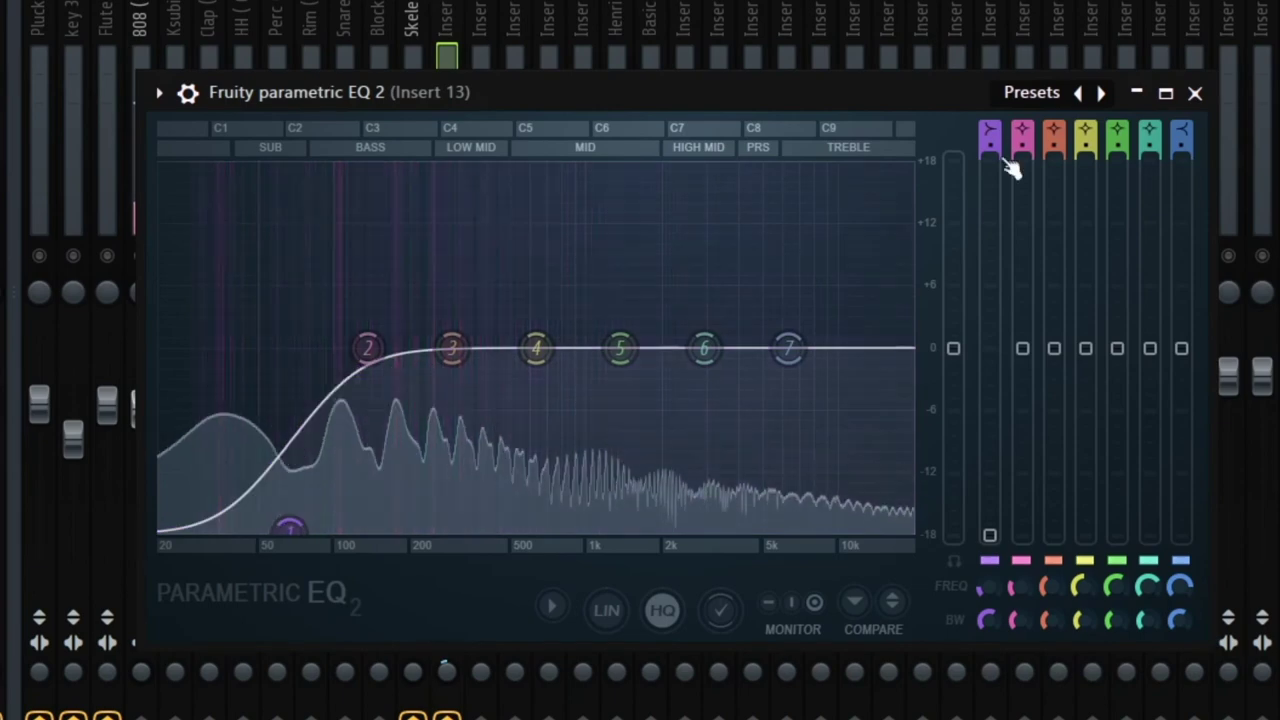
pyautogui.moveTo(789, 348); pyautogui.dragTo(733, 527)
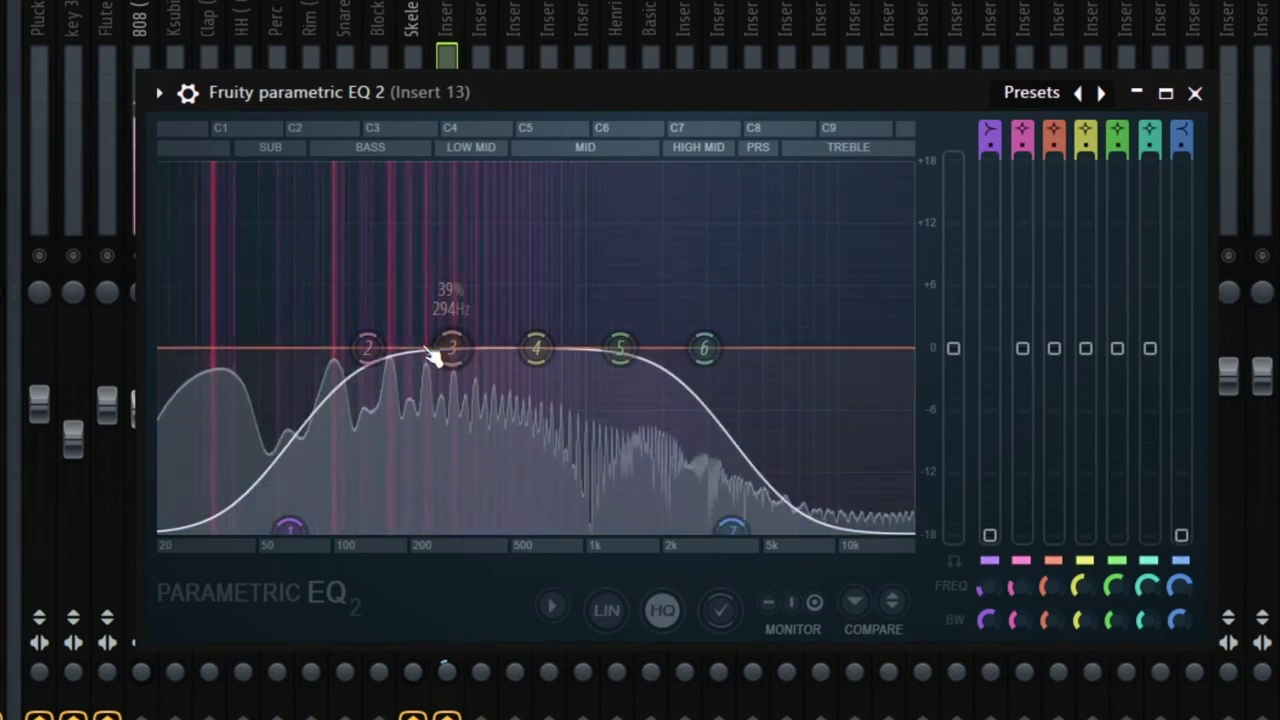
# Shape Insert 13's EQ with a band 3 boost of about 8 dB near 300 Hz and the high cut narrowed to 898 Hz.
pyautogui.moveTo(349, 330); pyautogui.dragTo(399, 304)
pyautogui.moveTo(374, 252); pyautogui.dragTo(362, 277)
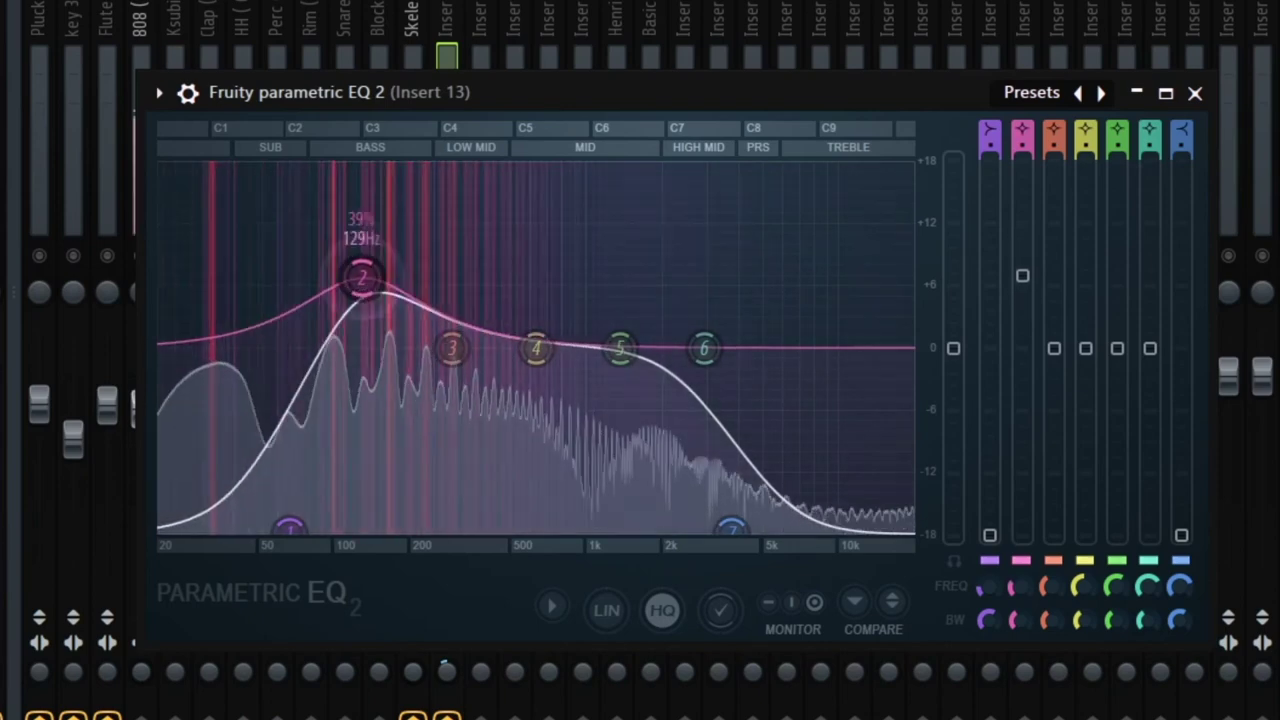
pyautogui.moveTo(451, 347); pyautogui.dragTo(443, 262)
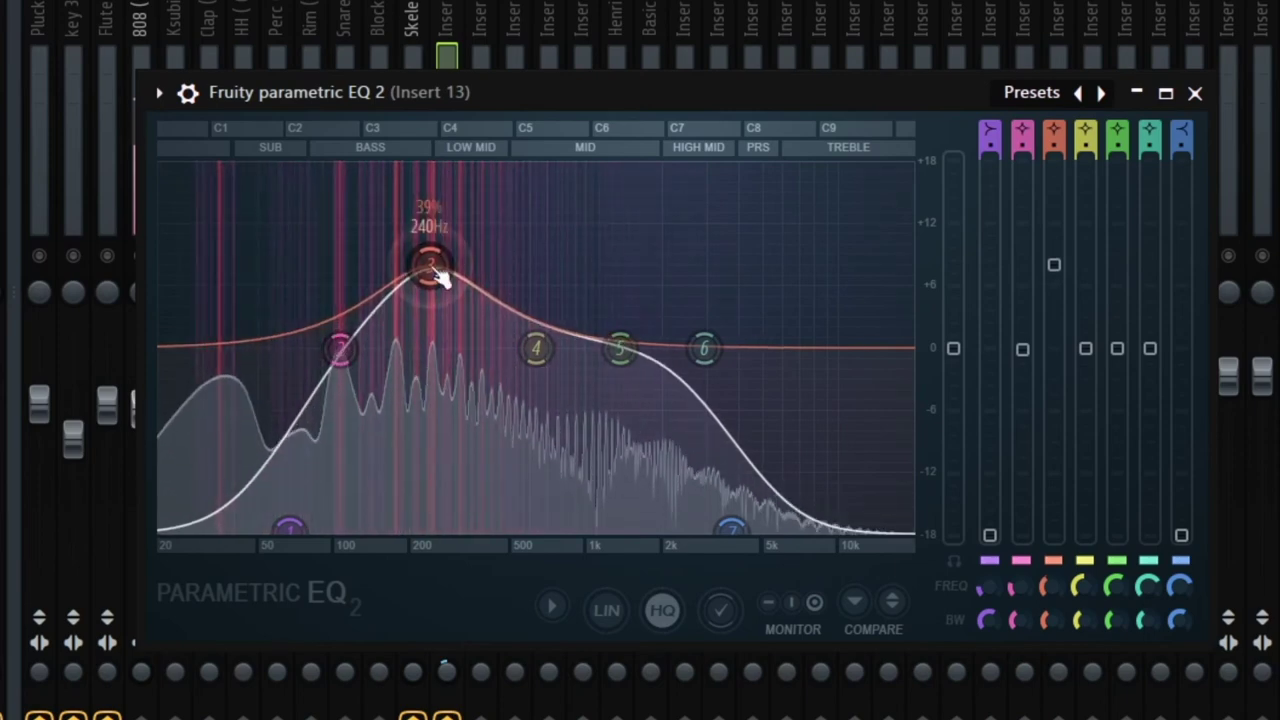
pyautogui.moveTo(738, 527); pyautogui.dragTo(595, 527)
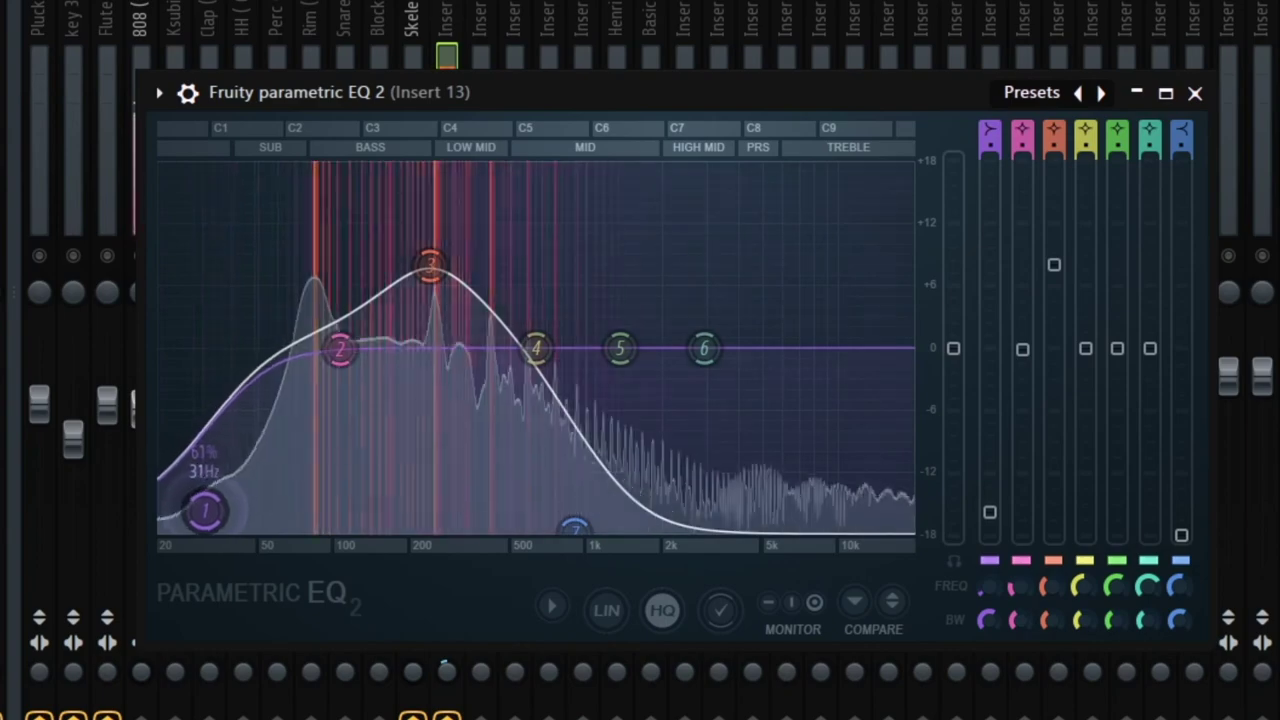
pyautogui.moveTo(205, 510); pyautogui.dragTo(291, 515)
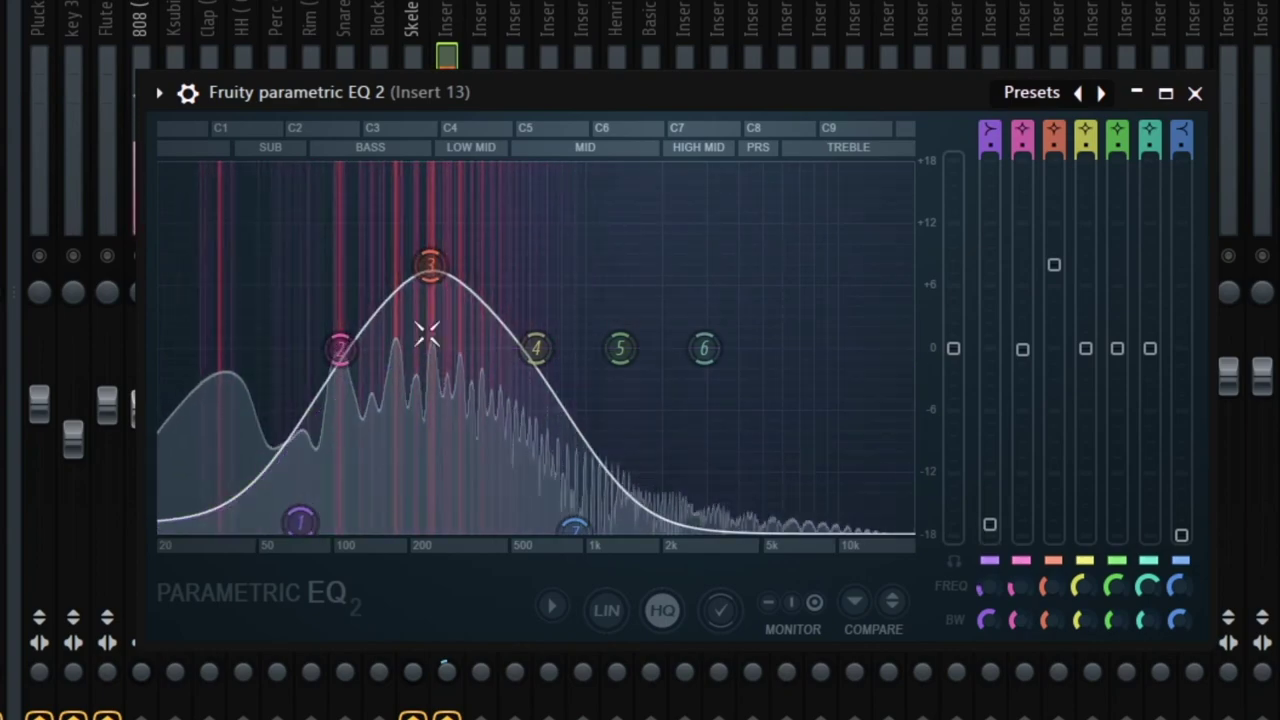
pyautogui.moveTo(430, 264); pyautogui.dragTo(455, 264)
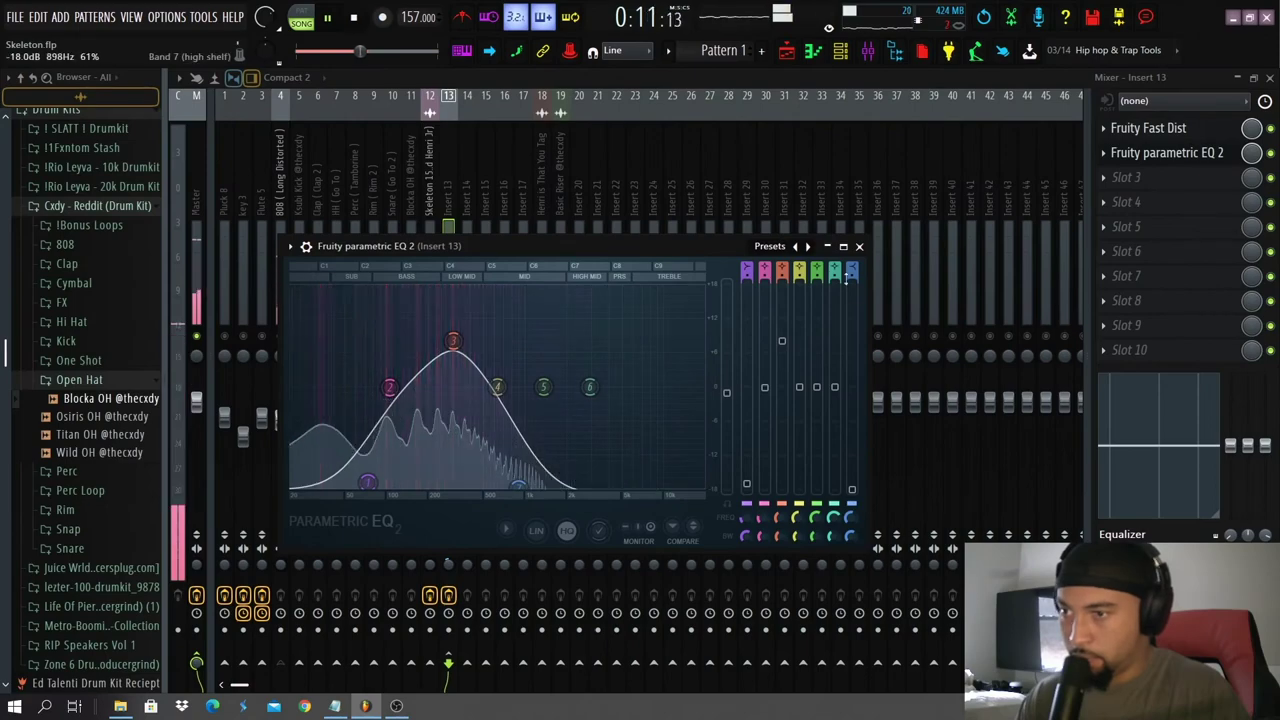
pyautogui.click(858, 246)
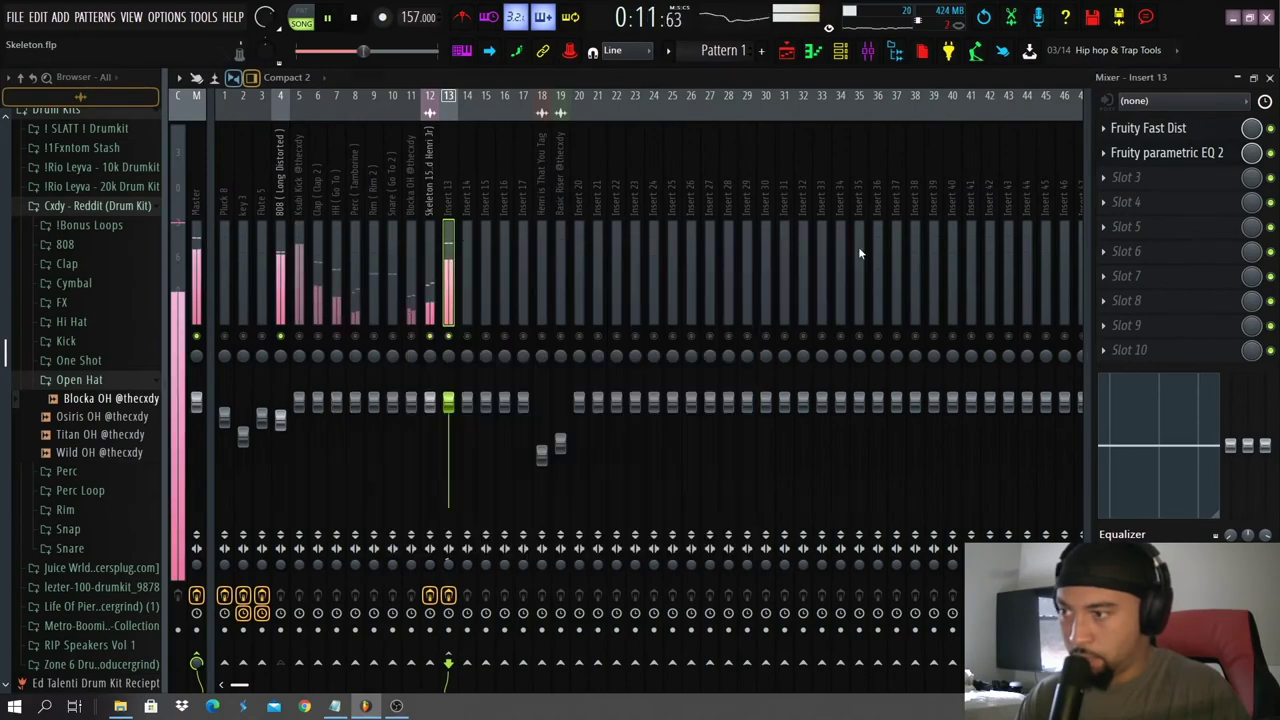
# Lower Insert 13's volume and fine-tune it by ear until the distorted layer sits beneath the 808.
pyautogui.moveTo(448, 400); pyautogui.dragTo(452, 464)
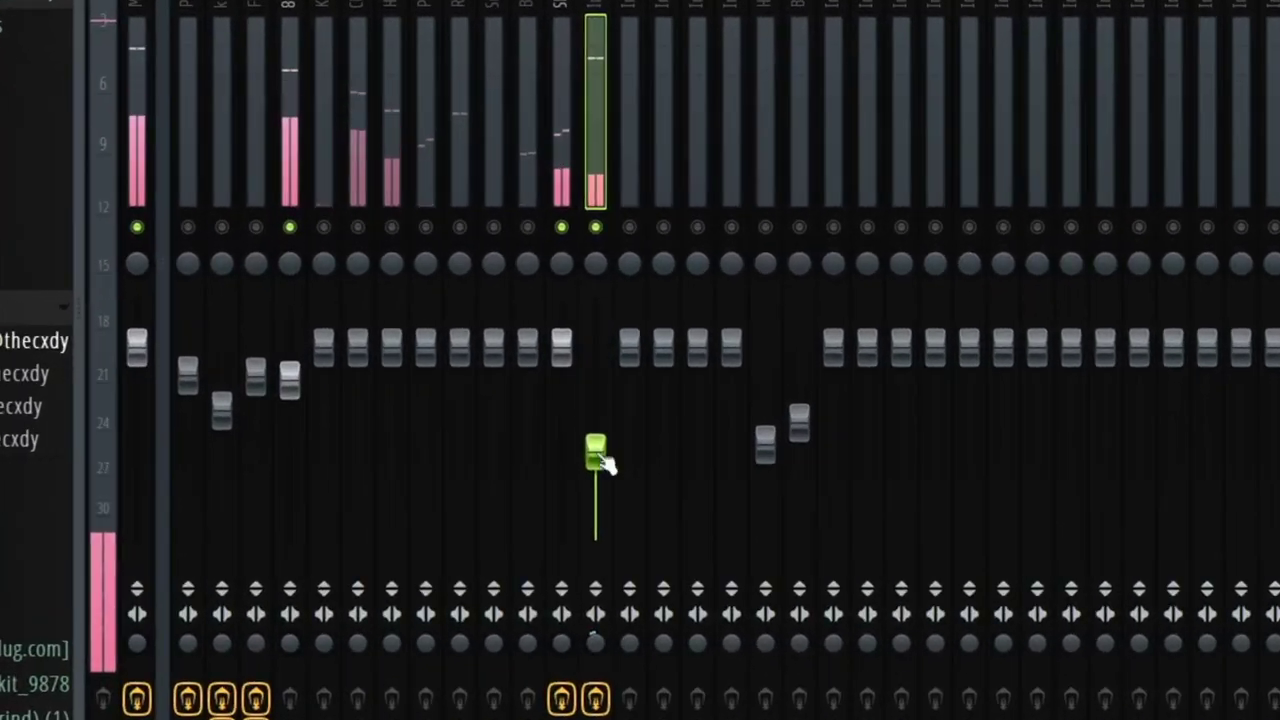
pyautogui.press('space')
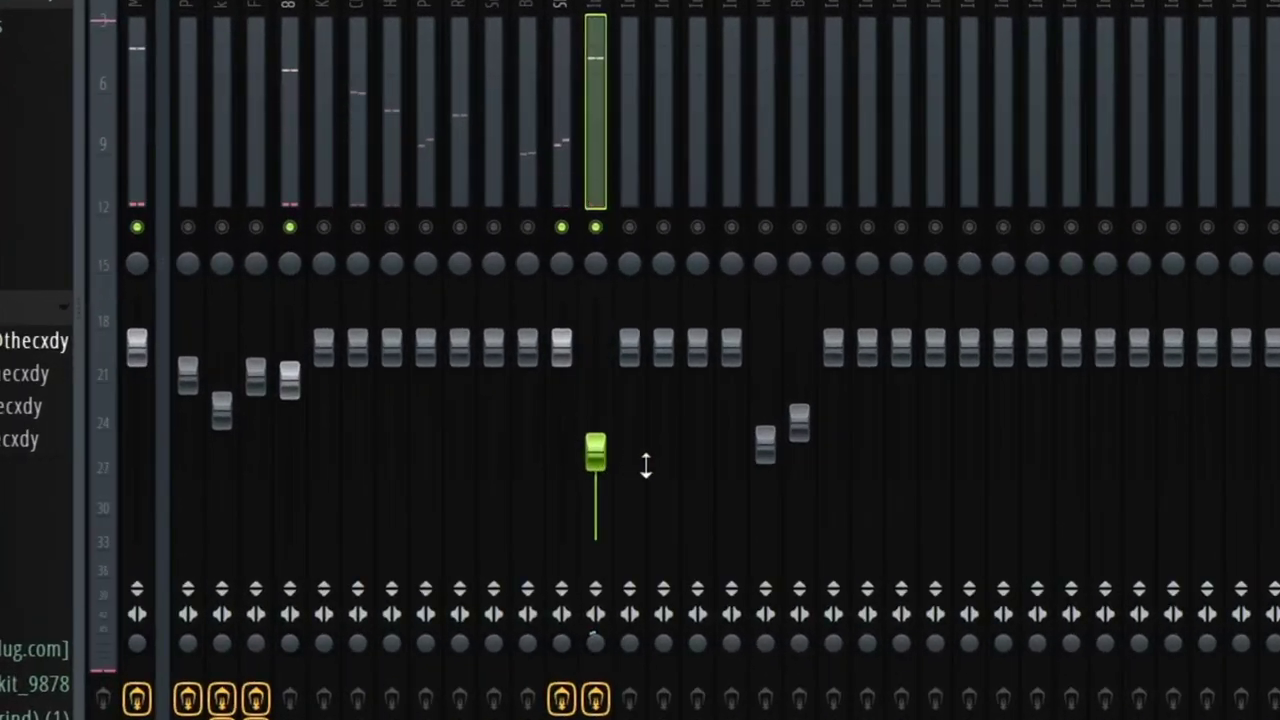
pyautogui.moveTo(596, 452); pyautogui.dragTo(596, 475)
pyautogui.press('space')
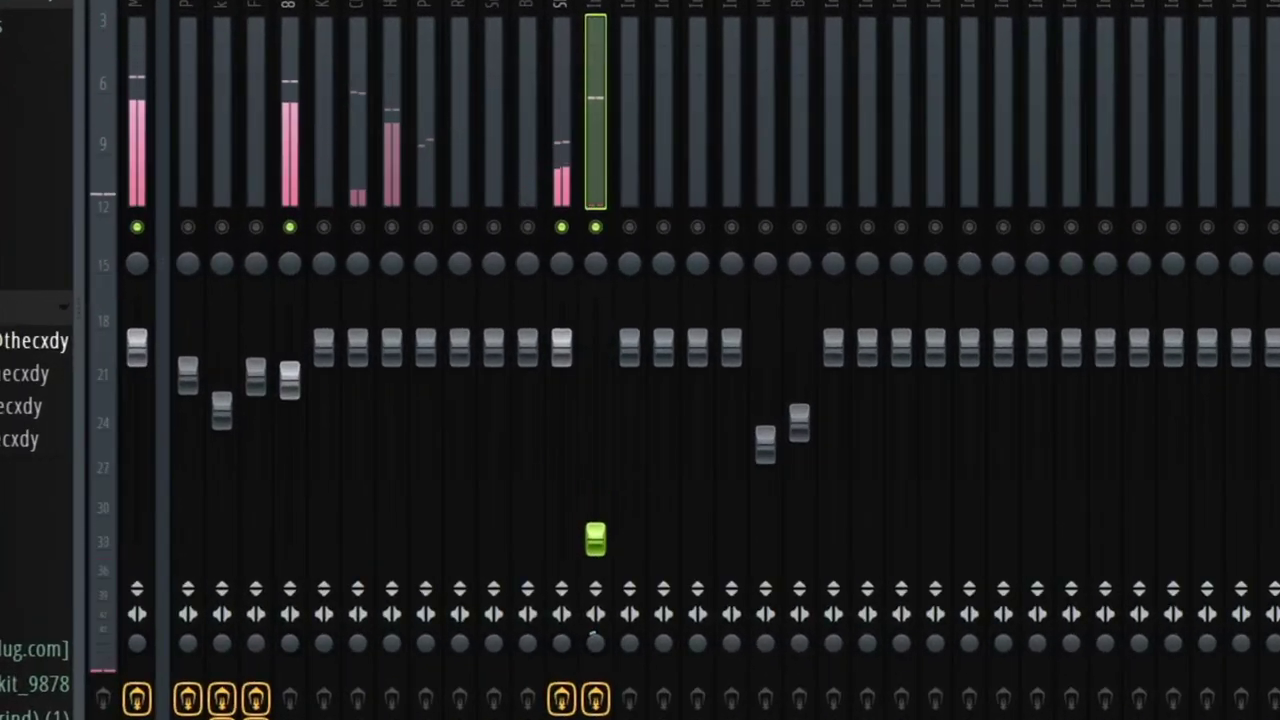
pyautogui.moveTo(596, 524); pyautogui.dragTo(596, 516)
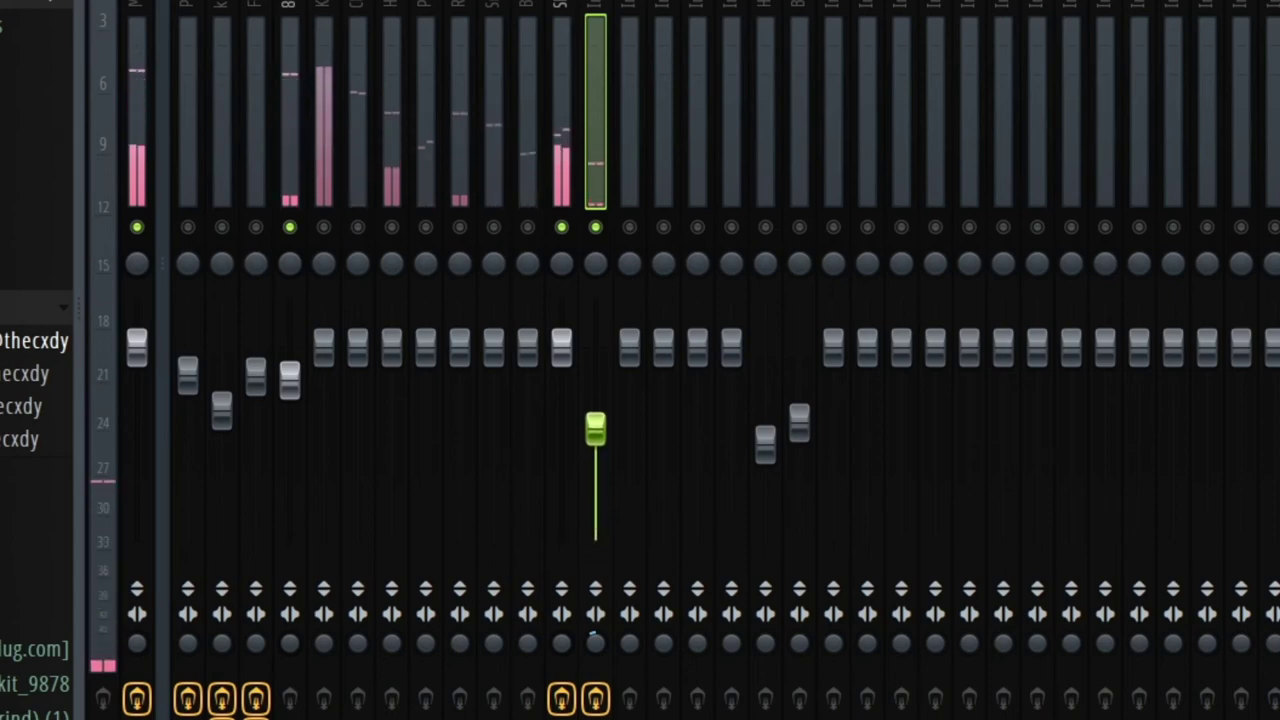
pyautogui.moveTo(596, 429); pyautogui.dragTo(596, 418)
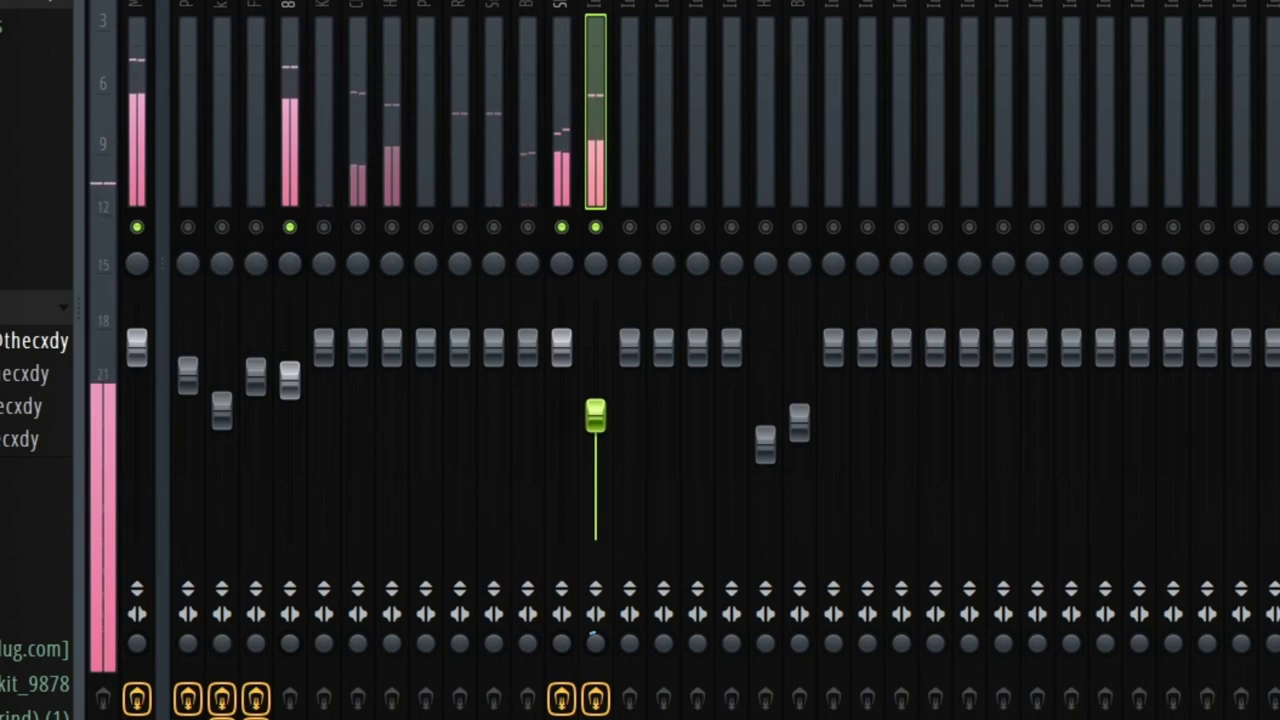
# Lower the 808's volume slightly, then unmute the Ksubi Kick track and reduce its level to match.
pyautogui.moveTo(297, 396); pyautogui.dragTo(297, 404)
pyautogui.moveTo(323, 347); pyautogui.dragTo(336, 410)
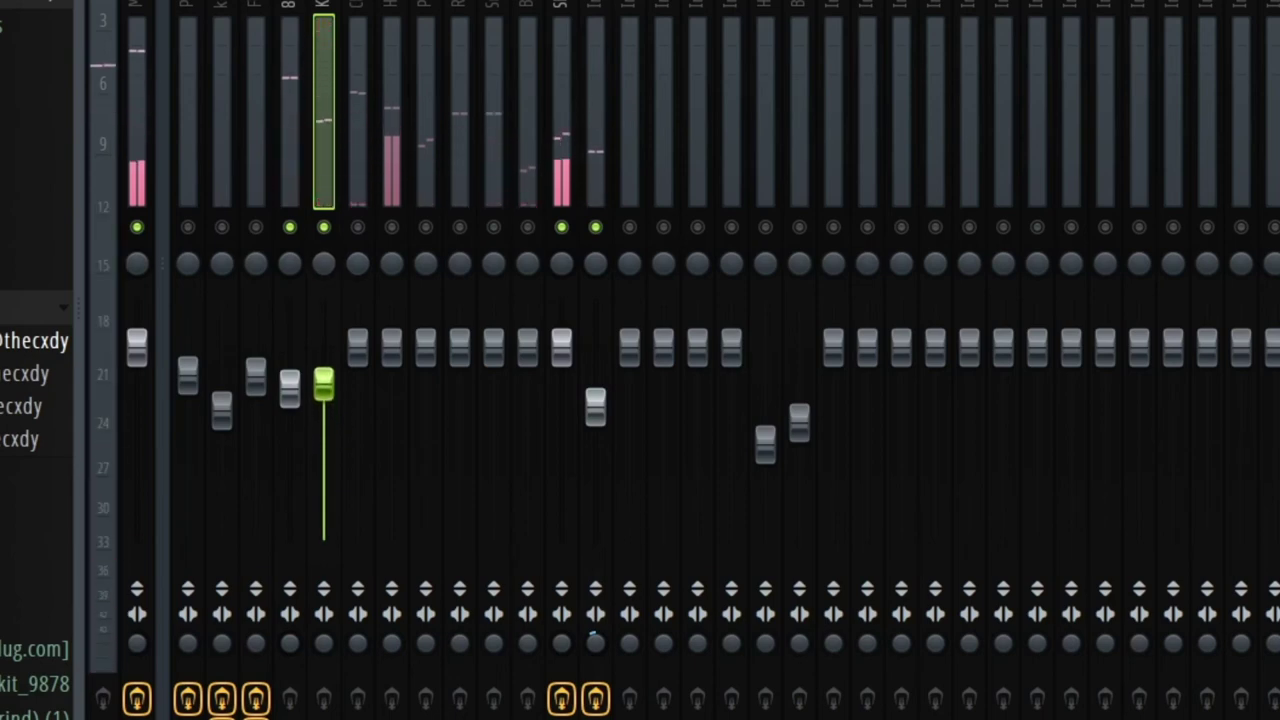
pyautogui.moveTo(323, 388); pyautogui.dragTo(323, 400)
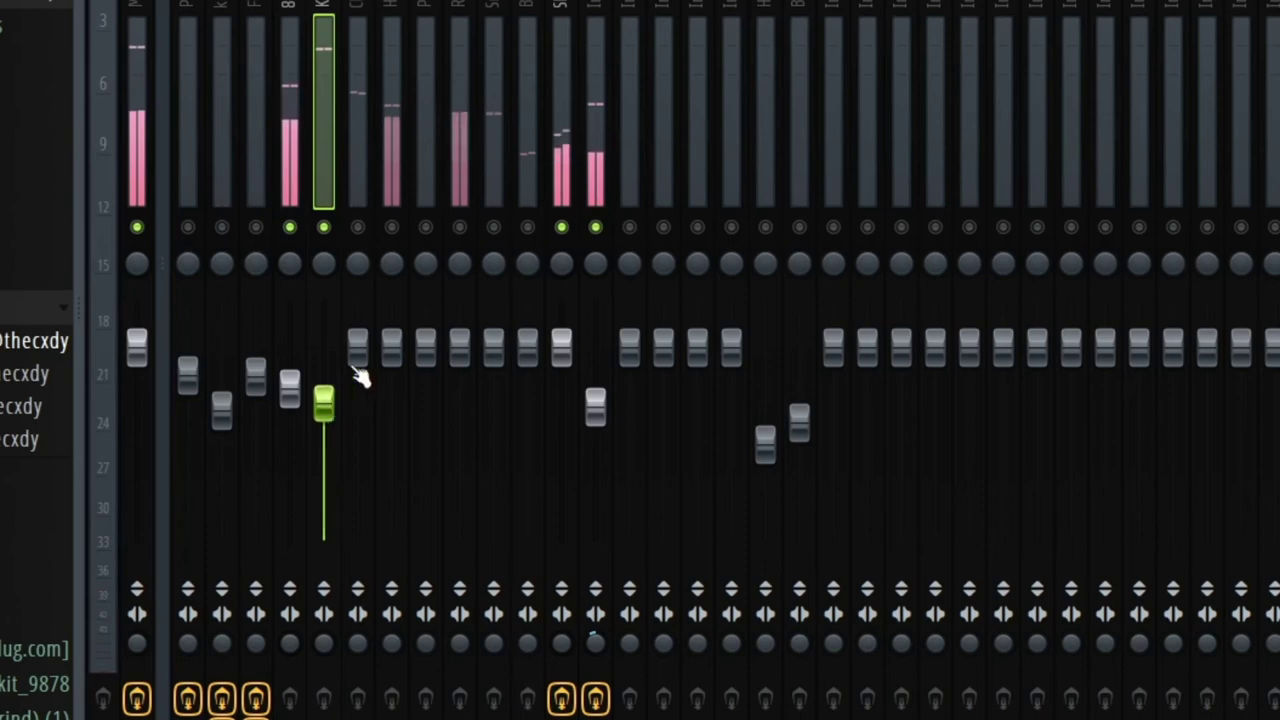
# Unmute the clap, hi-hat, perc and rim mixer tracks and lower each one's volume, keeping the rim quietest.
pyautogui.click(357, 228)
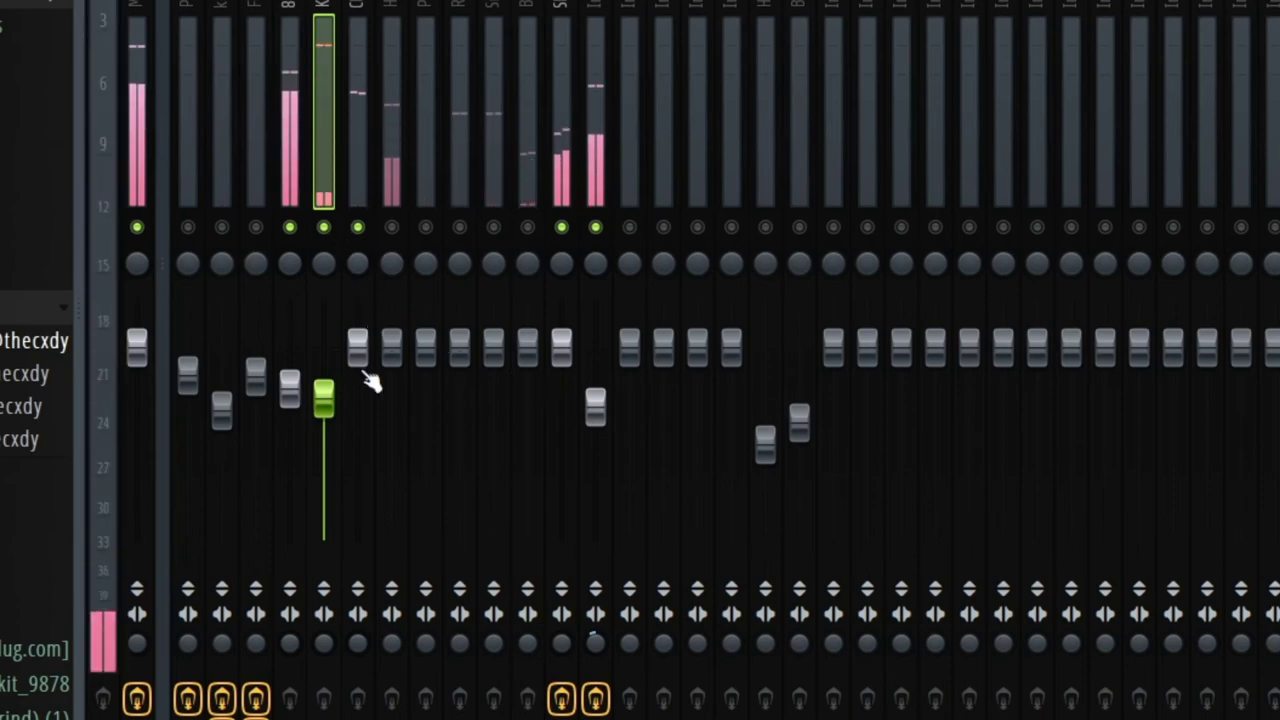
pyautogui.moveTo(360, 355); pyautogui.dragTo(360, 368)
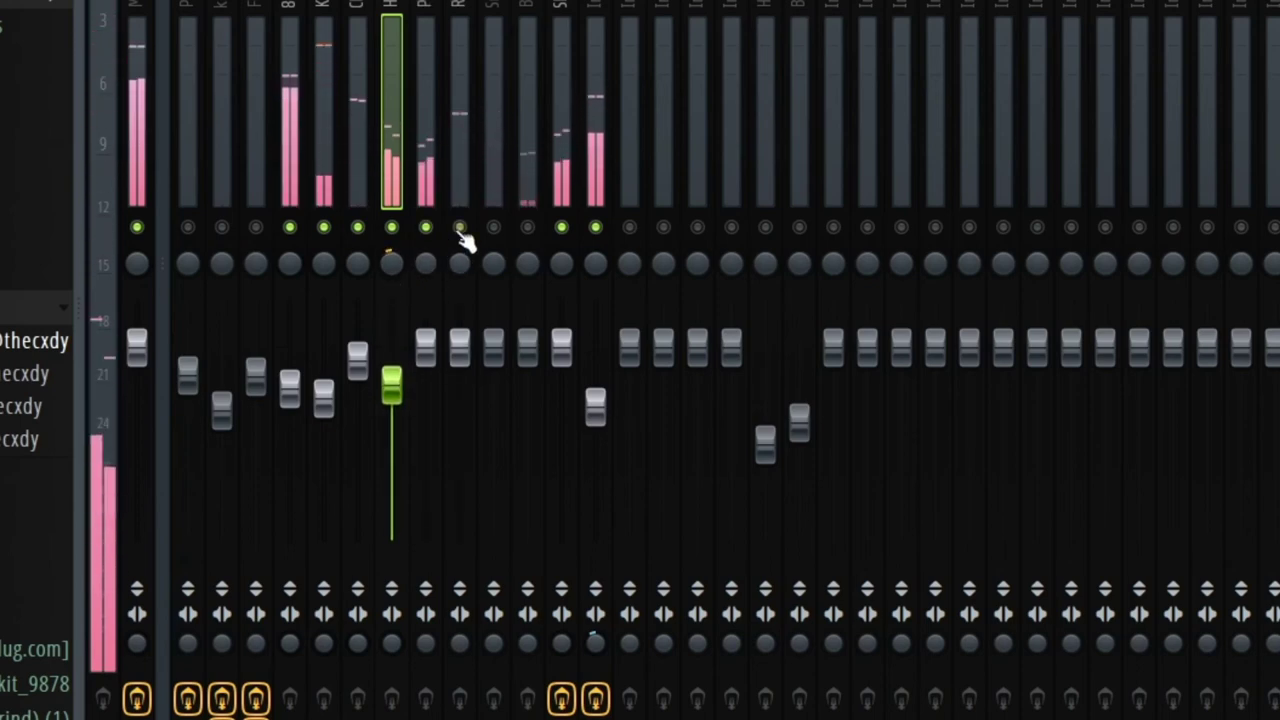
pyautogui.click(425, 347)
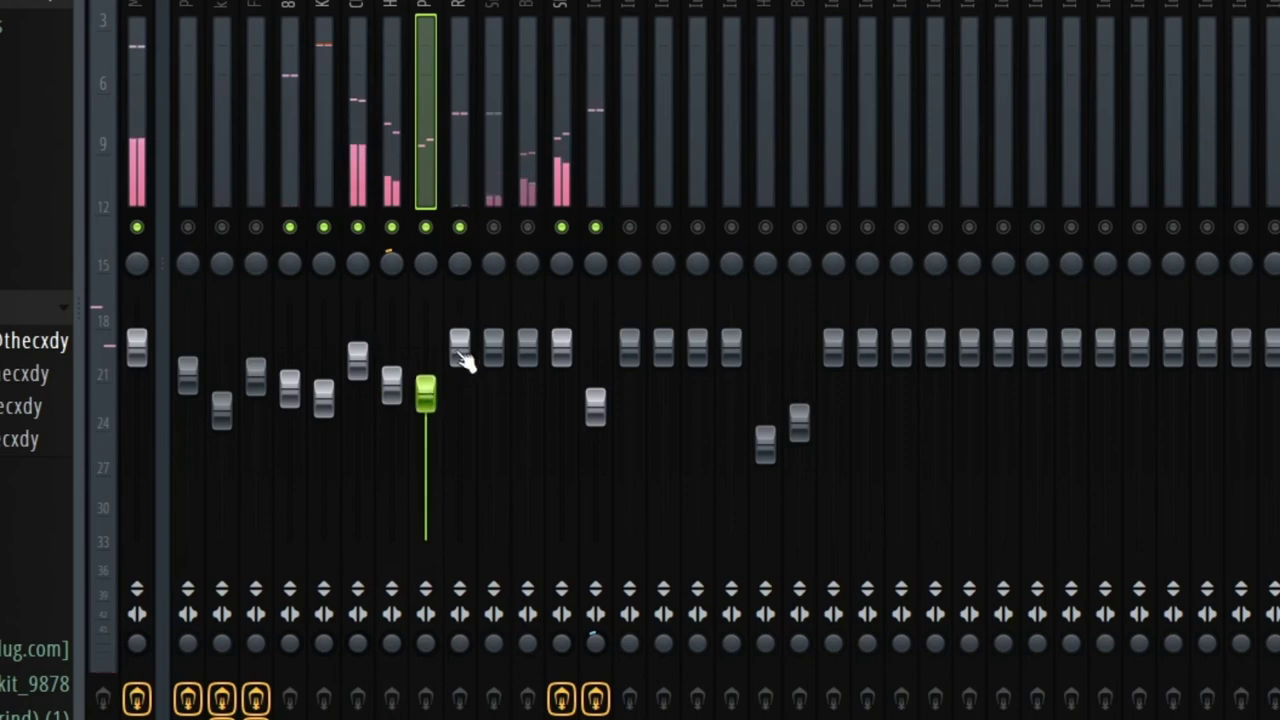
pyautogui.moveTo(460, 348); pyautogui.dragTo(460, 408)
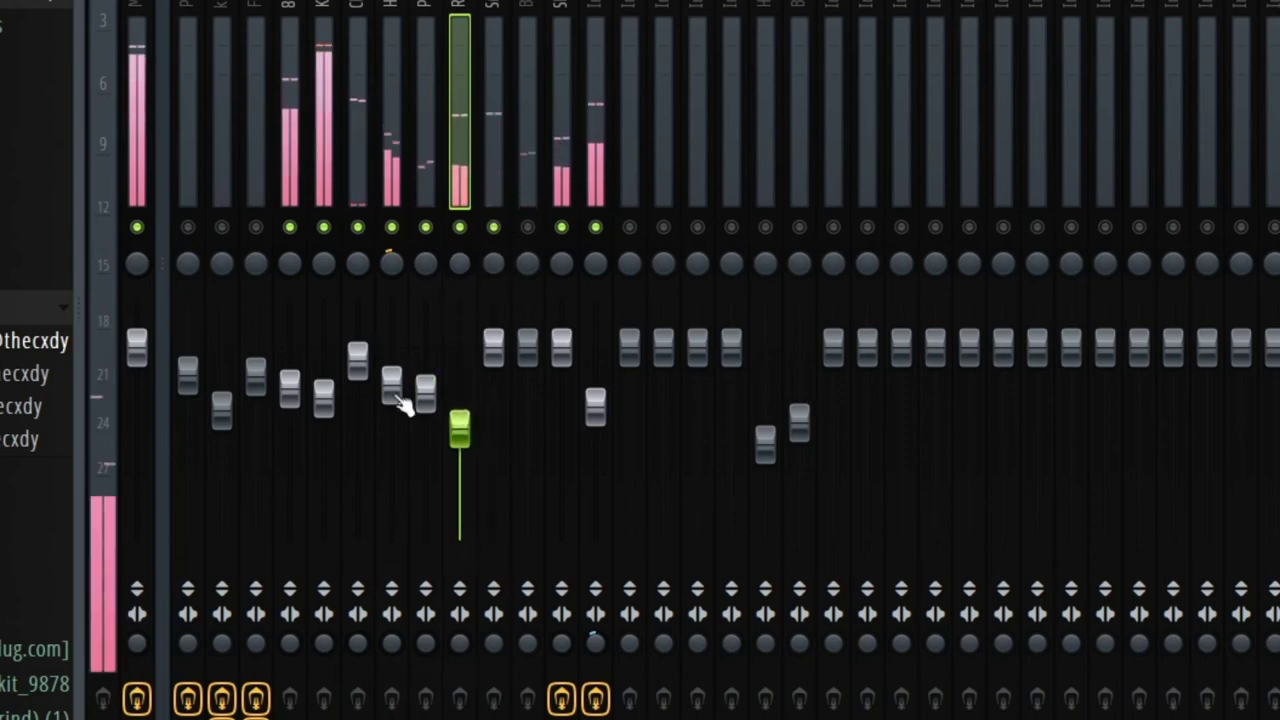
# Rebalance the hi-hat, clap and snare volumes with the open hat unmuted, then restore the mixer's window size to reveal the playlist.
pyautogui.moveTo(391, 385); pyautogui.dragTo(391, 348)
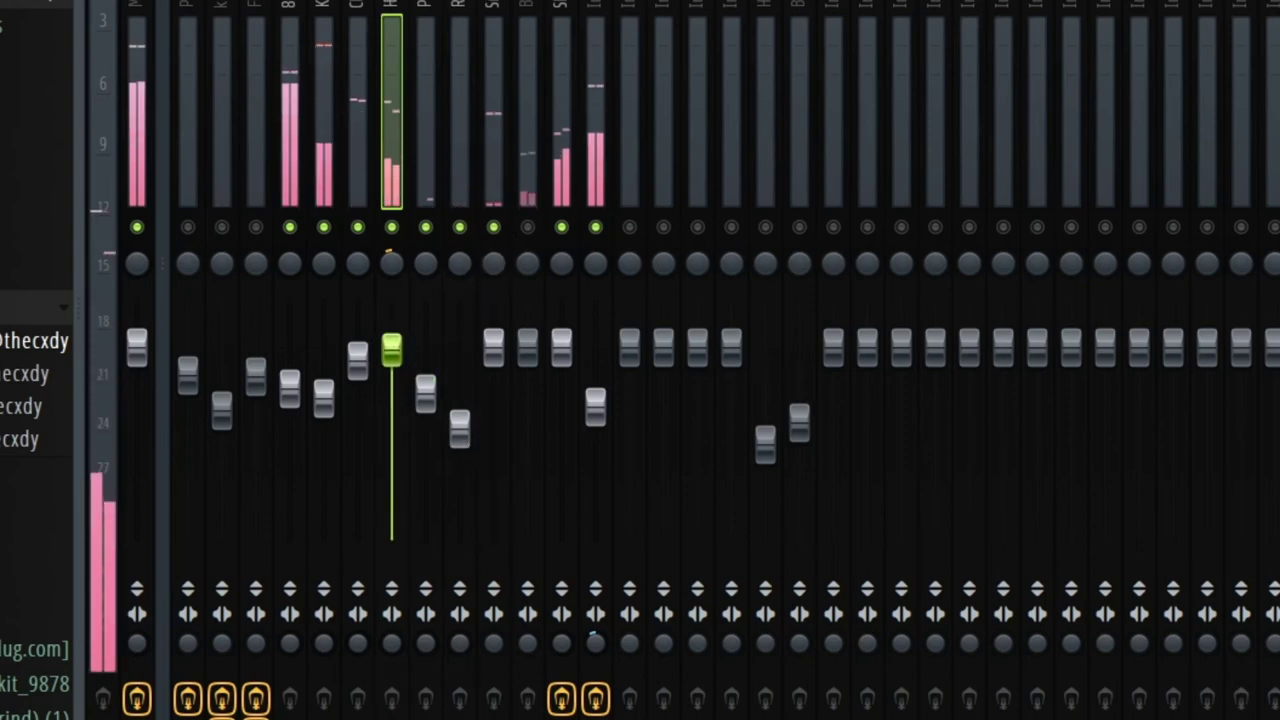
pyautogui.moveTo(360, 368); pyautogui.dragTo(360, 357)
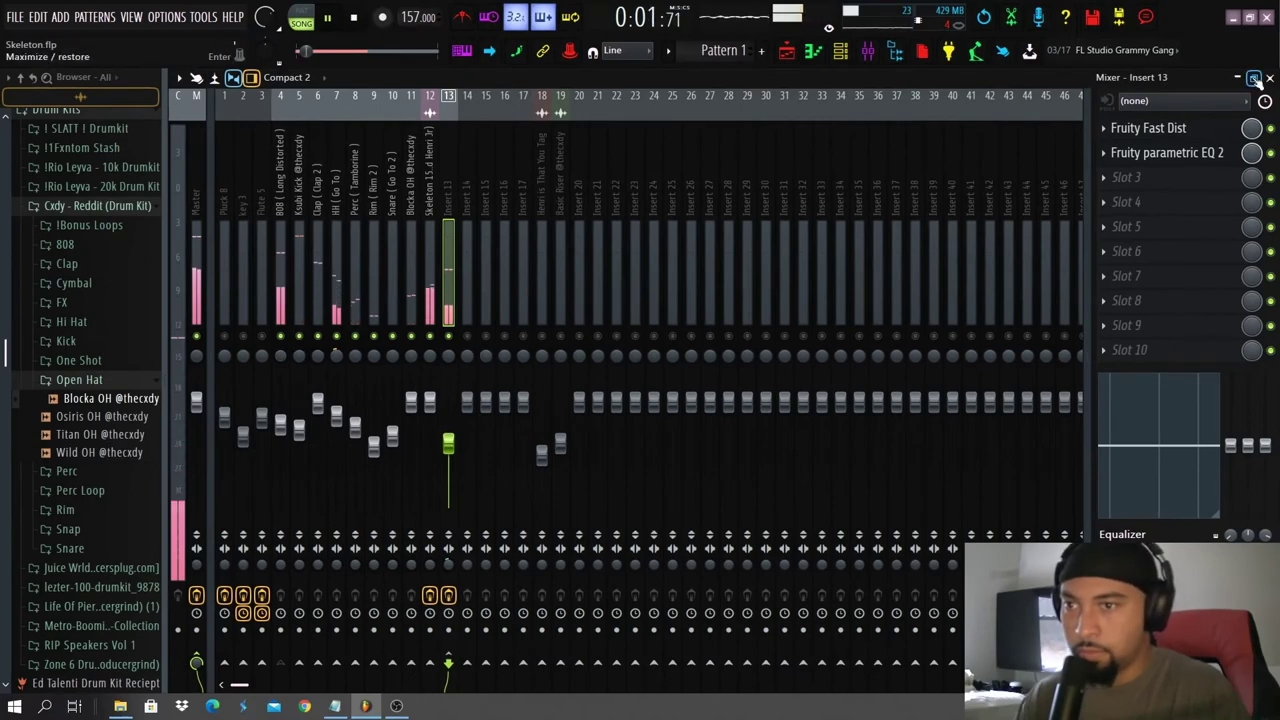
pyautogui.click(1255, 79)
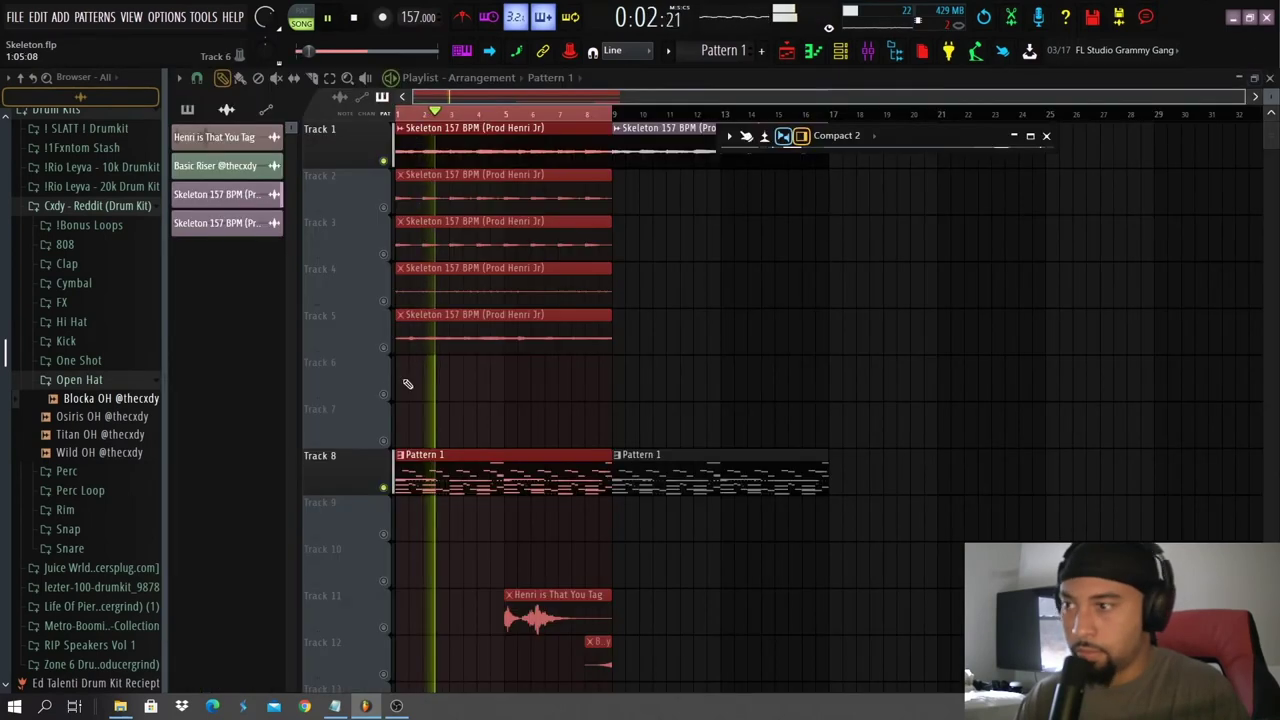
# Place the split 808 and drum patterns on Tracks 6 to 13, then repeat the set along the timeline from bar 9.
pyautogui.press('space')
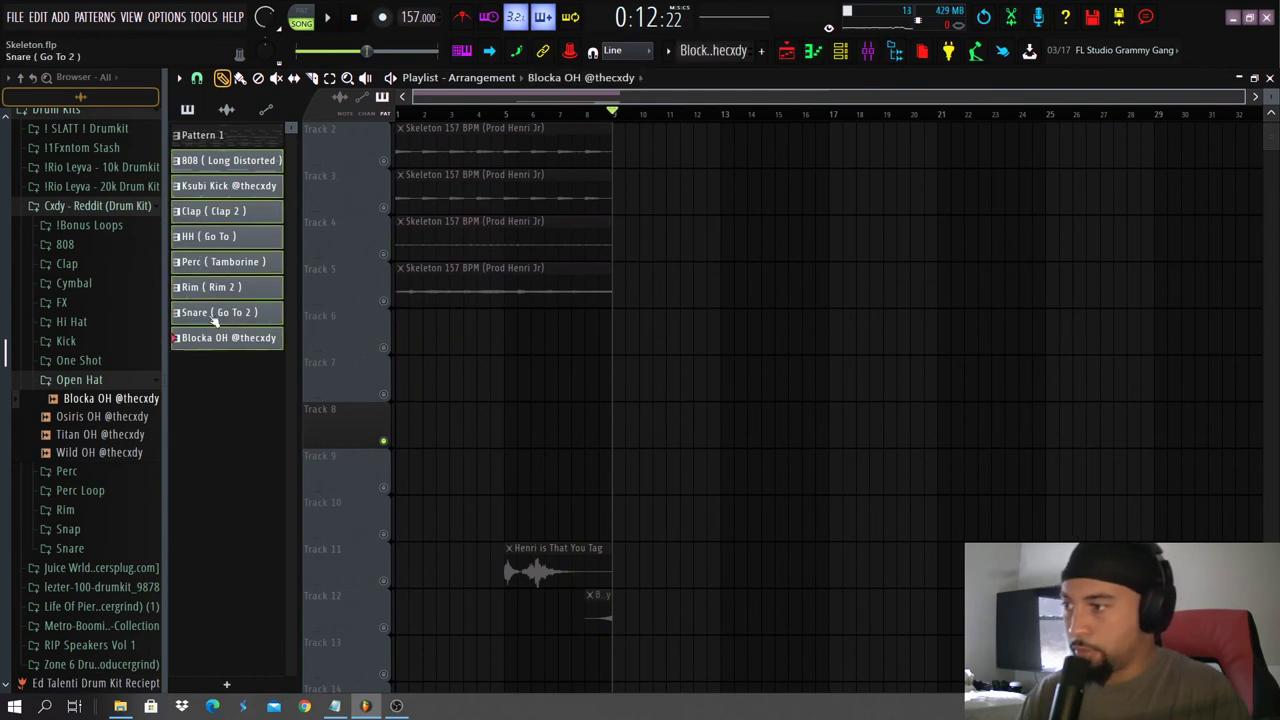
pyautogui.moveTo(213, 320); pyautogui.dragTo(407, 340)
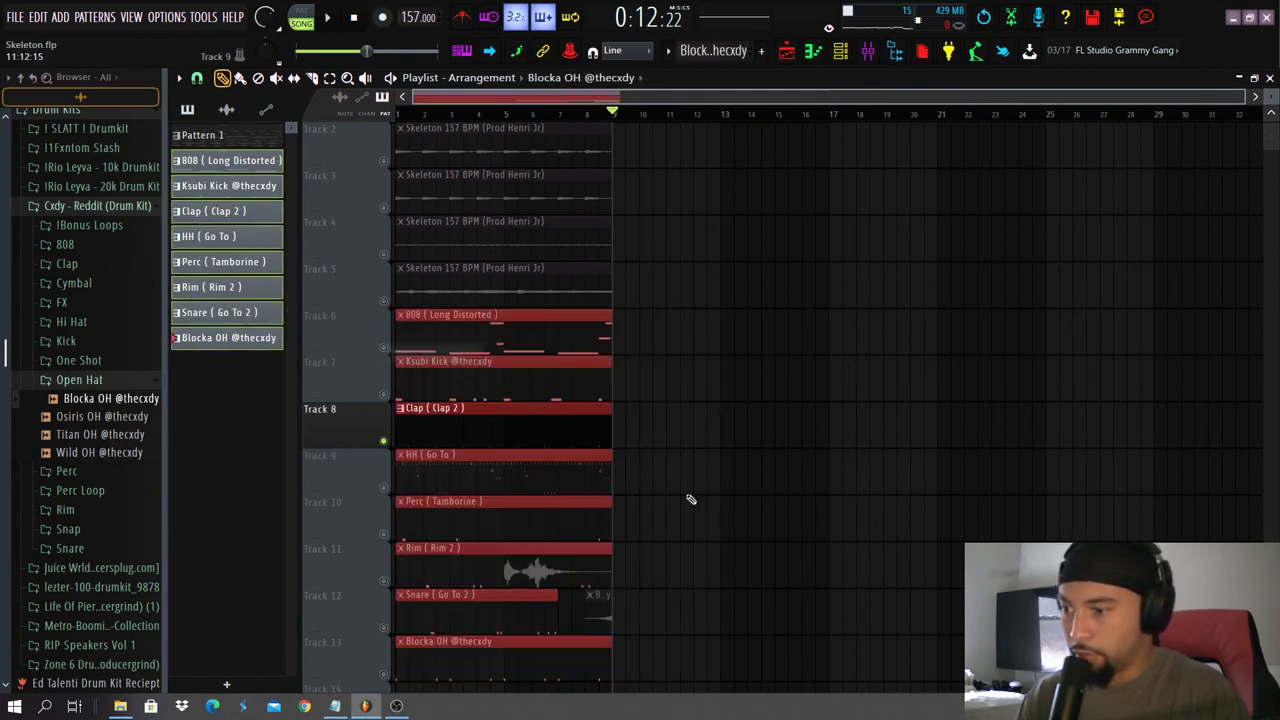
pyautogui.moveTo(909, 520); pyautogui.dragTo(420, 374)
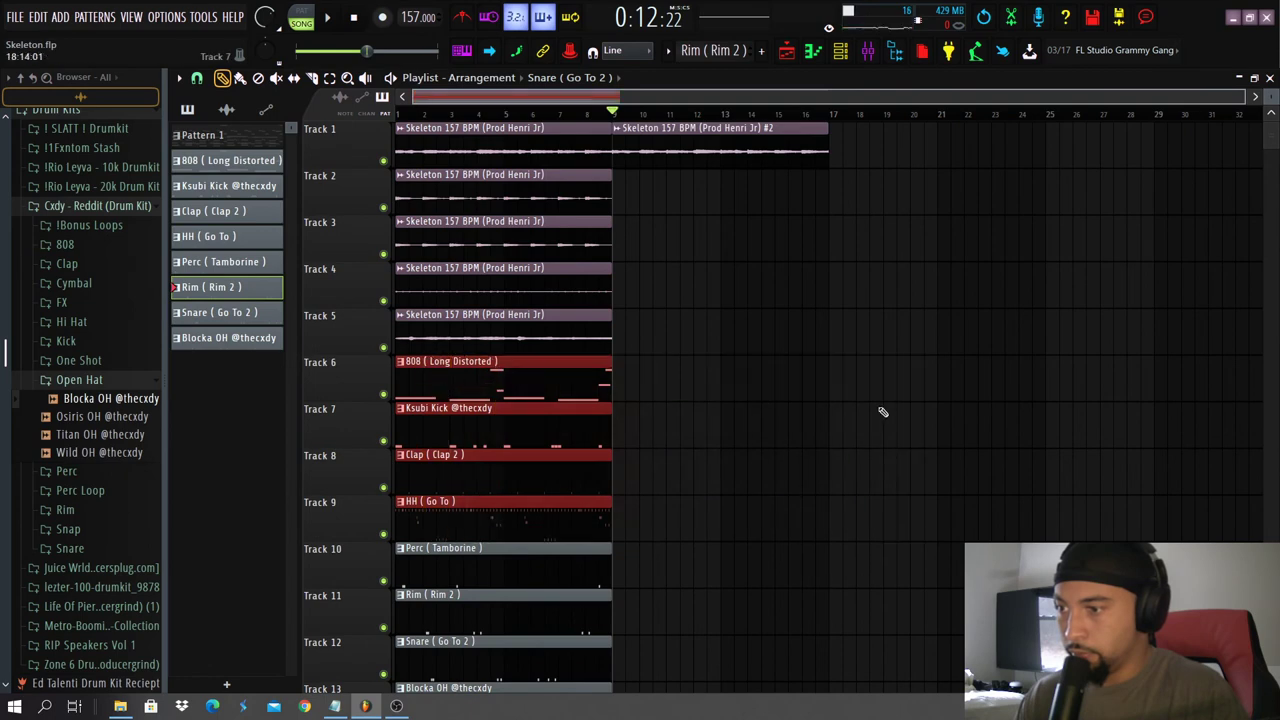
pyautogui.scroll(-3, 880, 412)
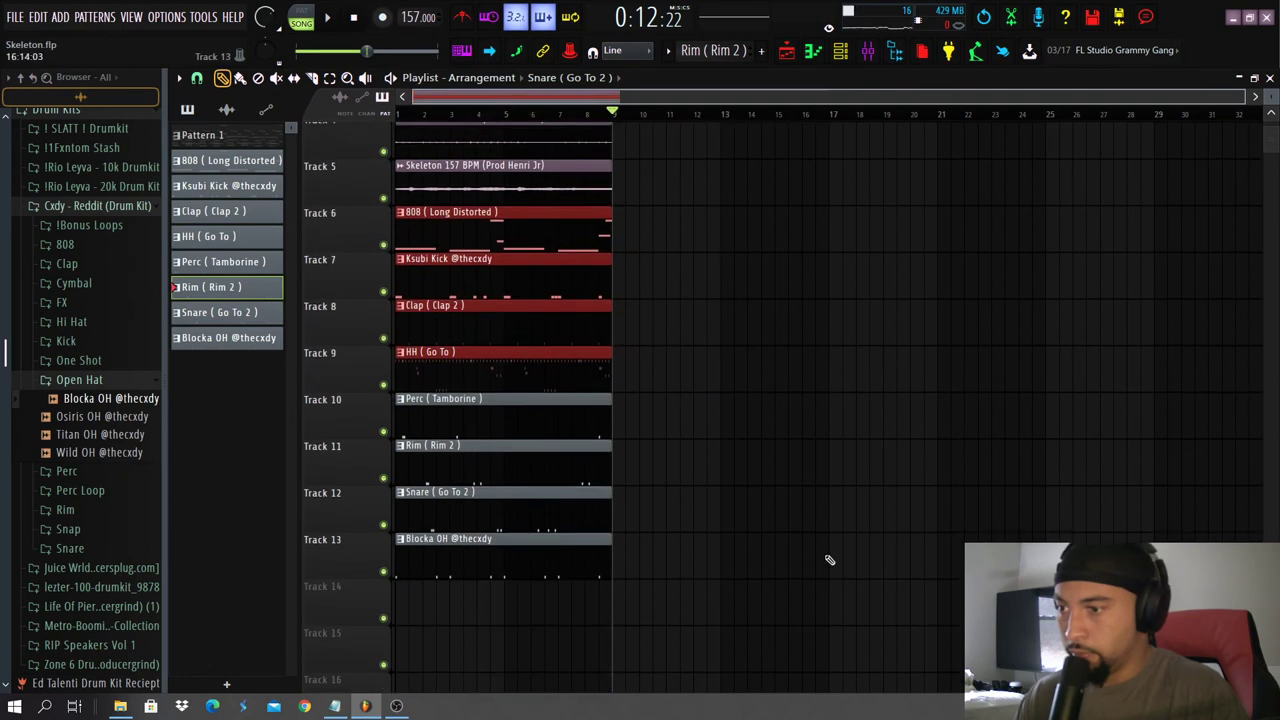
pyautogui.moveTo(829, 560); pyautogui.dragTo(417, 194)
pyautogui.hotkey('ctrl', 'b')
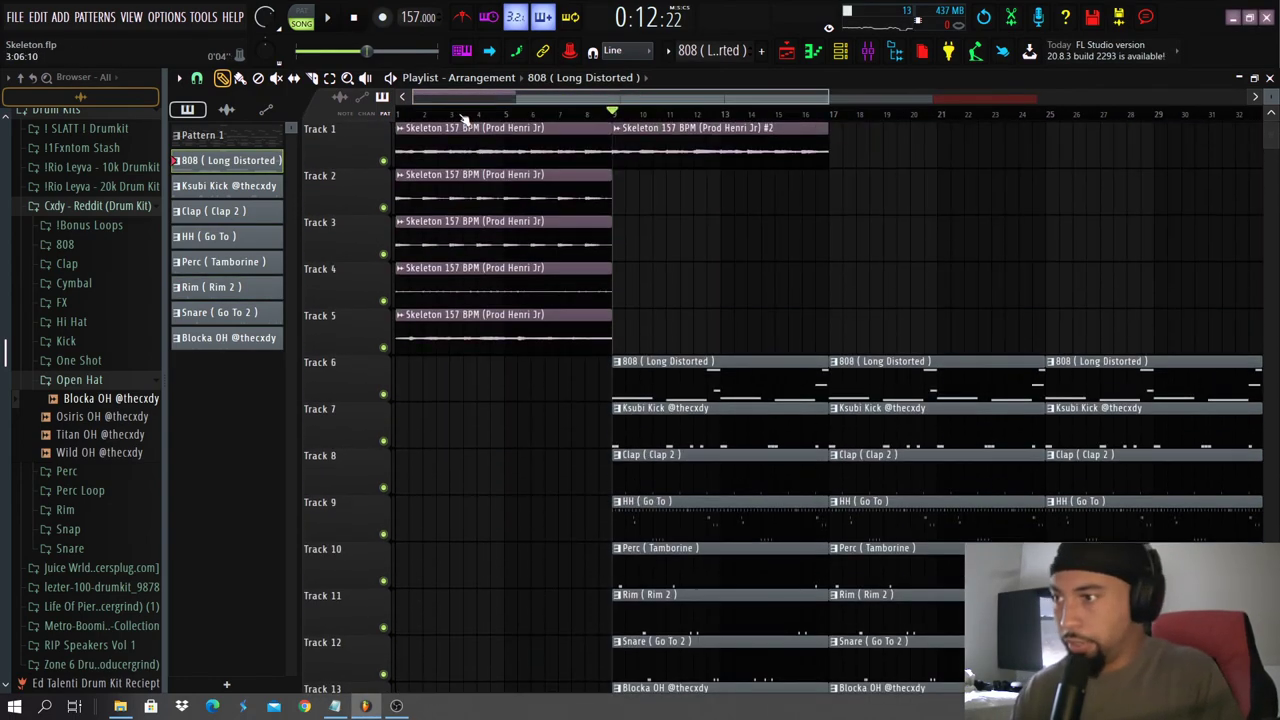
# Move the melody stems on Tracks 2 to 5 from bar 1 to bar 17 while auditioning the intro.
pyautogui.click(399, 115)
pyautogui.press('space')
pyautogui.moveTo(594, 349); pyautogui.dragTo(440, 195)
pyautogui.hotkey('ctrl', 'b')
pyautogui.rightClick(590, 245)
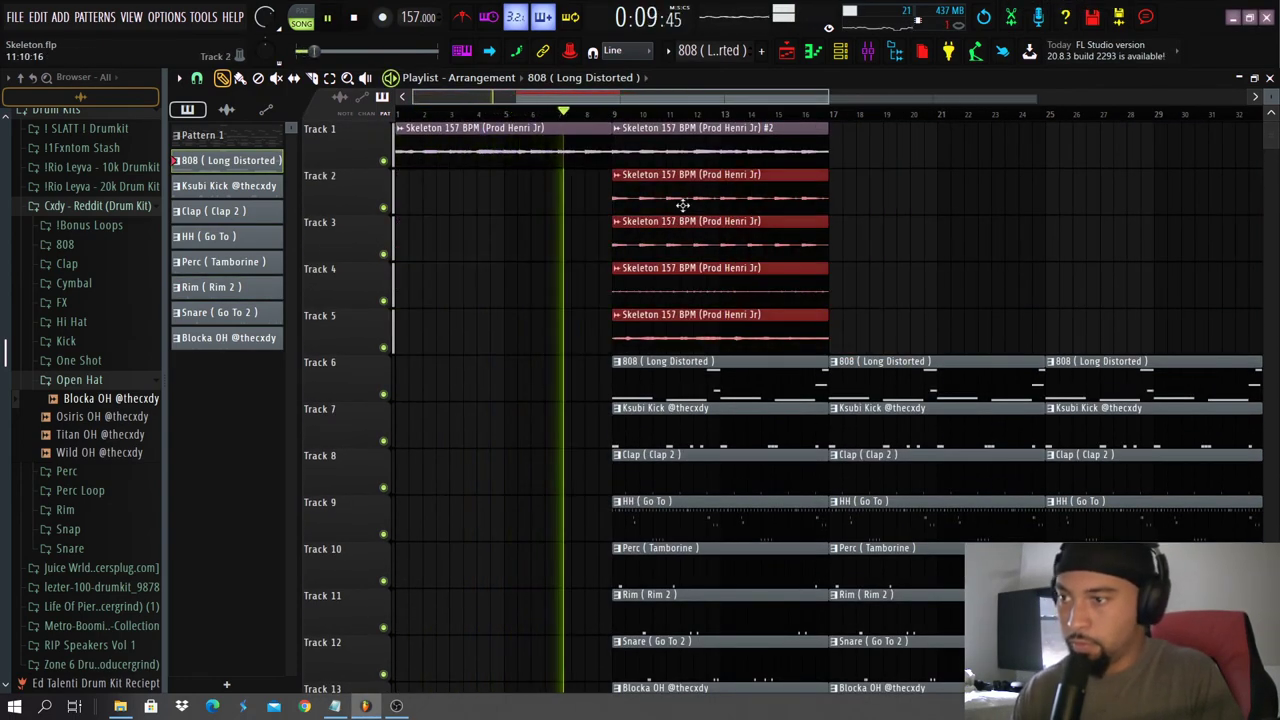
pyautogui.hotkey('ctrl', 'b')
pyautogui.rightClick(683, 205)
# Delete the kick, perc, rim, snare and open hat clips from the section at bar 9.
pyautogui.rightClick(694, 438)
pyautogui.scroll(-3, 715, 465)
pyautogui.rightClick(698, 566)
pyautogui.rightClick(693, 522)
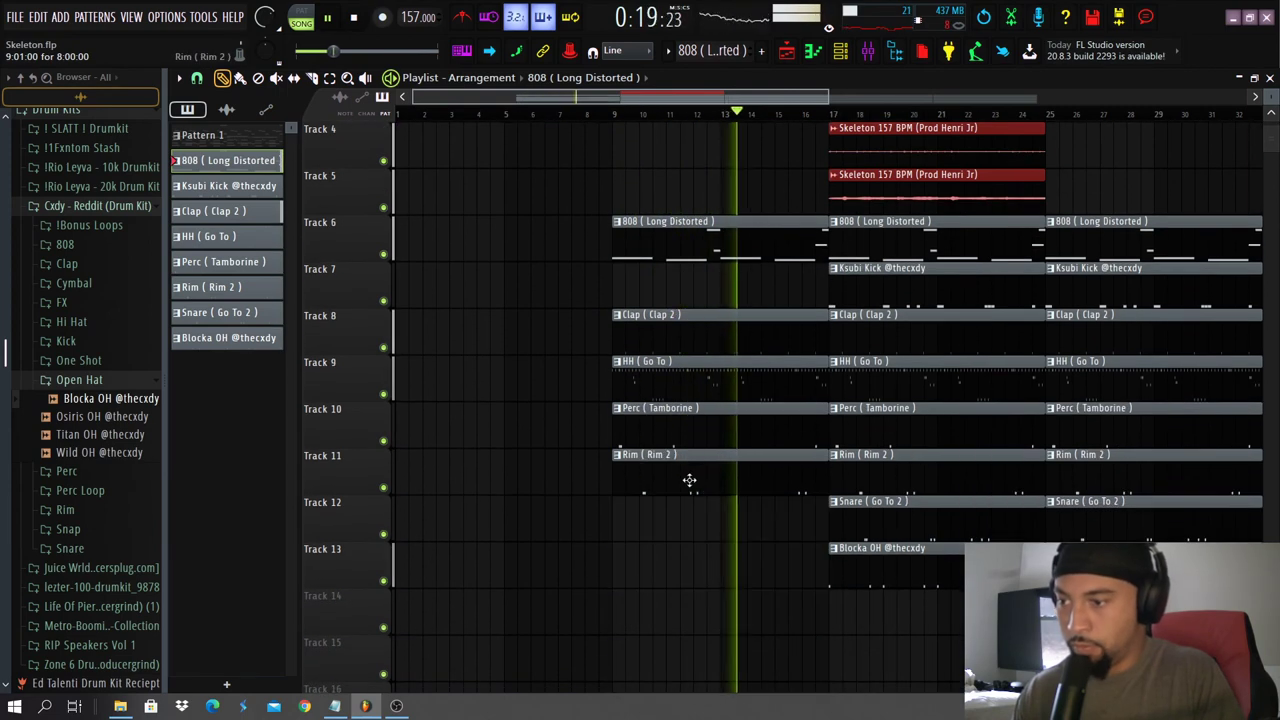
pyautogui.rightClick(689, 480)
pyautogui.rightClick(689, 434)
# Shorten the clap and hi-hat clips at bar 9 to end about half a bar before bar 17, and audition the transition.
pyautogui.scroll(3, 695, 440)
pyautogui.moveTo(789, 588)
pyautogui.mouseDown()
pyautogui.moveTo(809, 448)
pyautogui.moveTo(815, 460)
pyautogui.mouseUp()
pyautogui.press('space')
pyautogui.click(780, 115)
pyautogui.press('space')
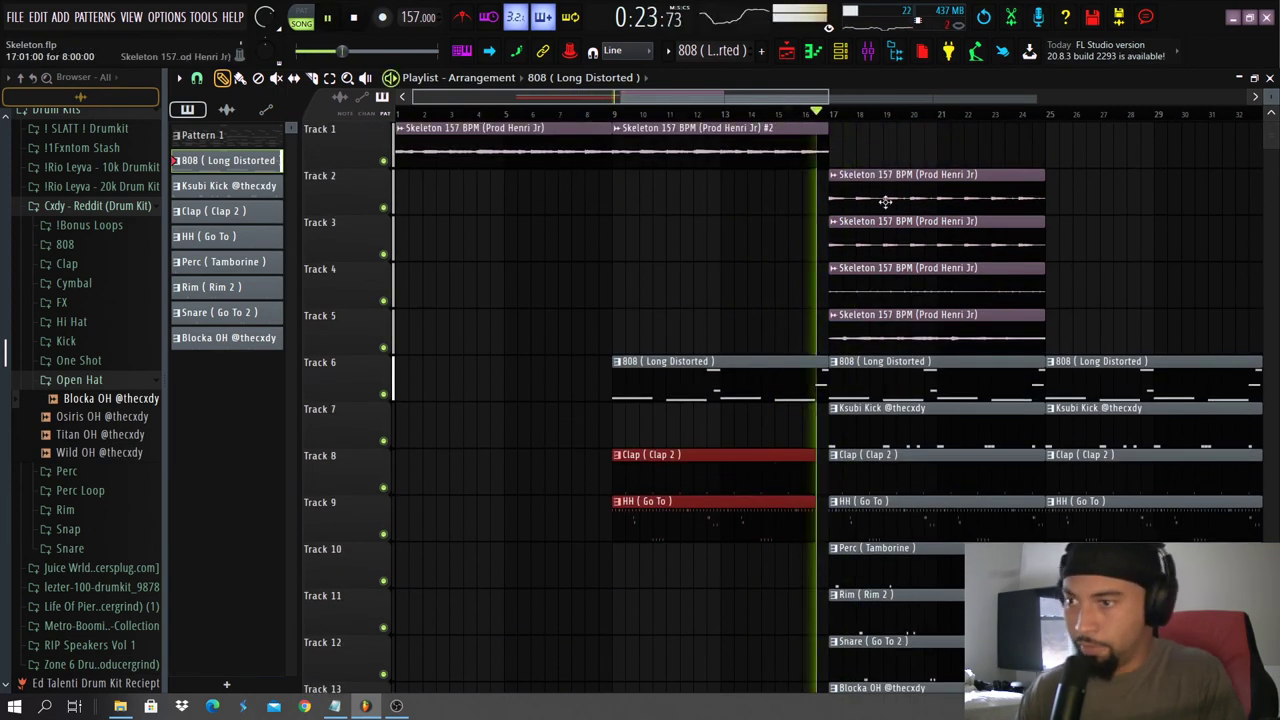
# Add a Track 1 melody clip at bar 17 and shift the stems on Tracks 2 to 5 to bar 25.
pyautogui.press('space')
pyautogui.click(901, 193)
pyautogui.click(838, 148)
pyautogui.moveTo(1107, 354); pyautogui.dragTo(1102, 200)
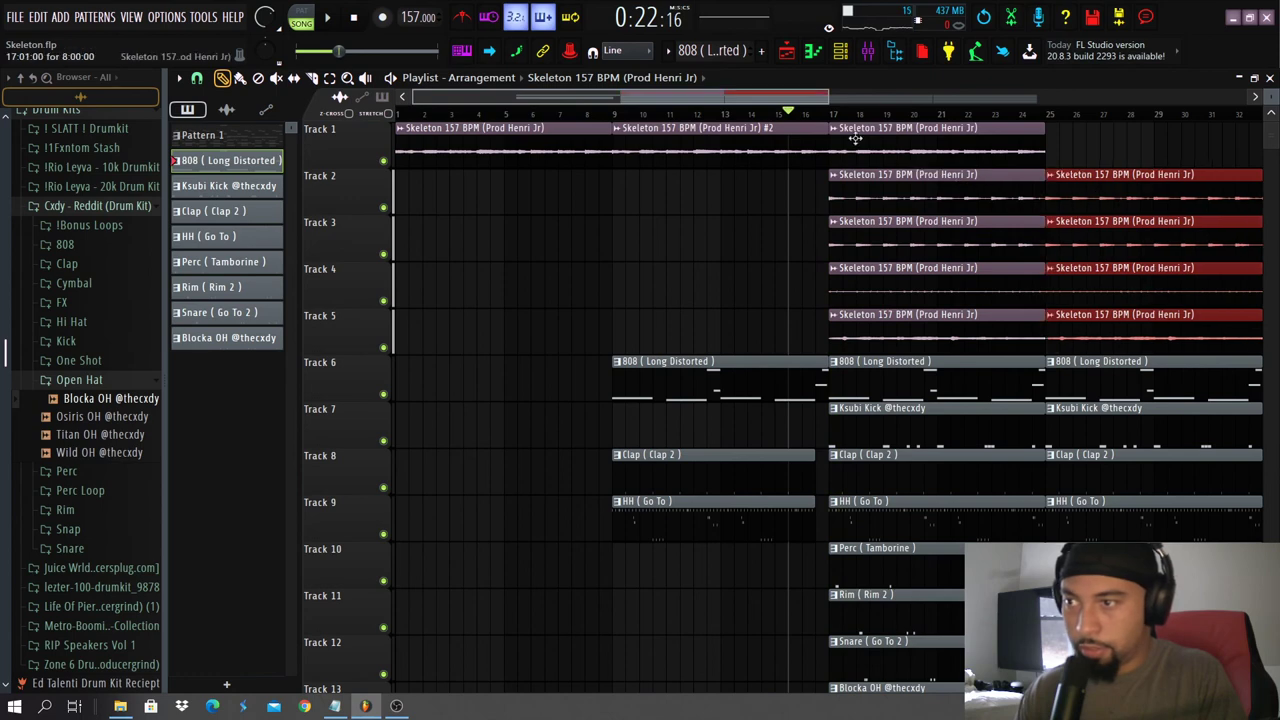
pyautogui.press('space')
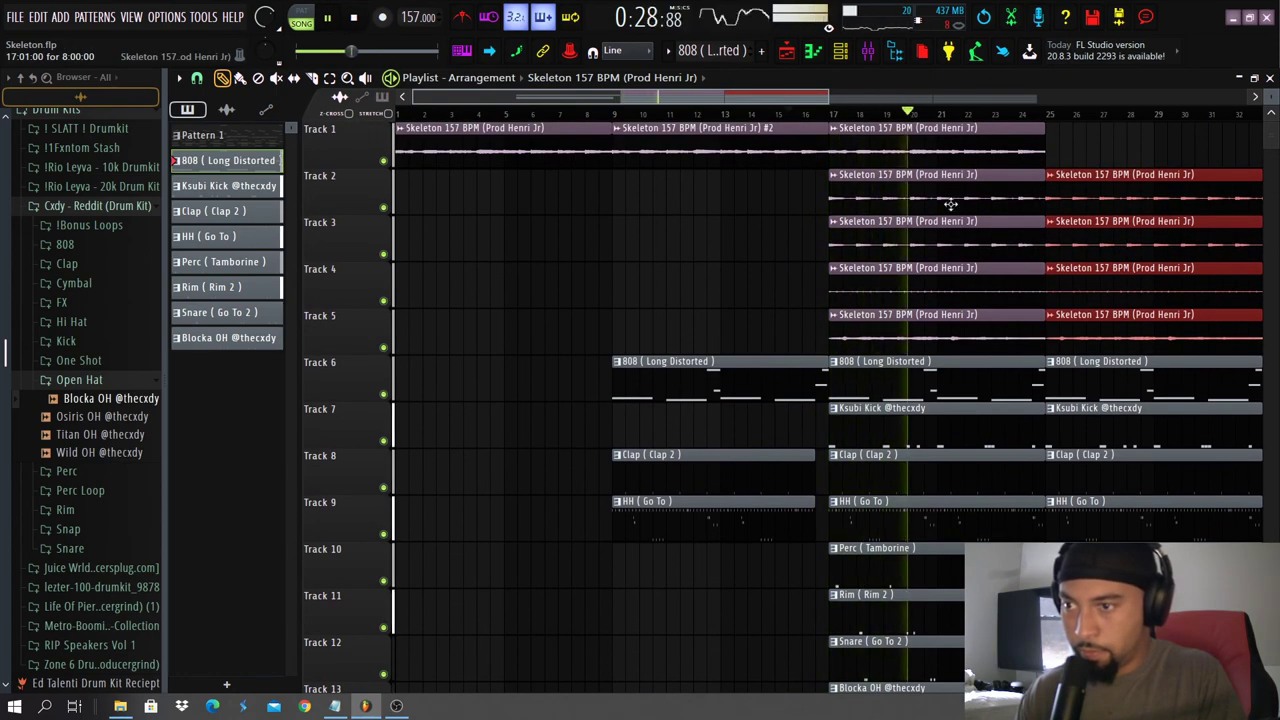
pyautogui.rightClick(951, 204)
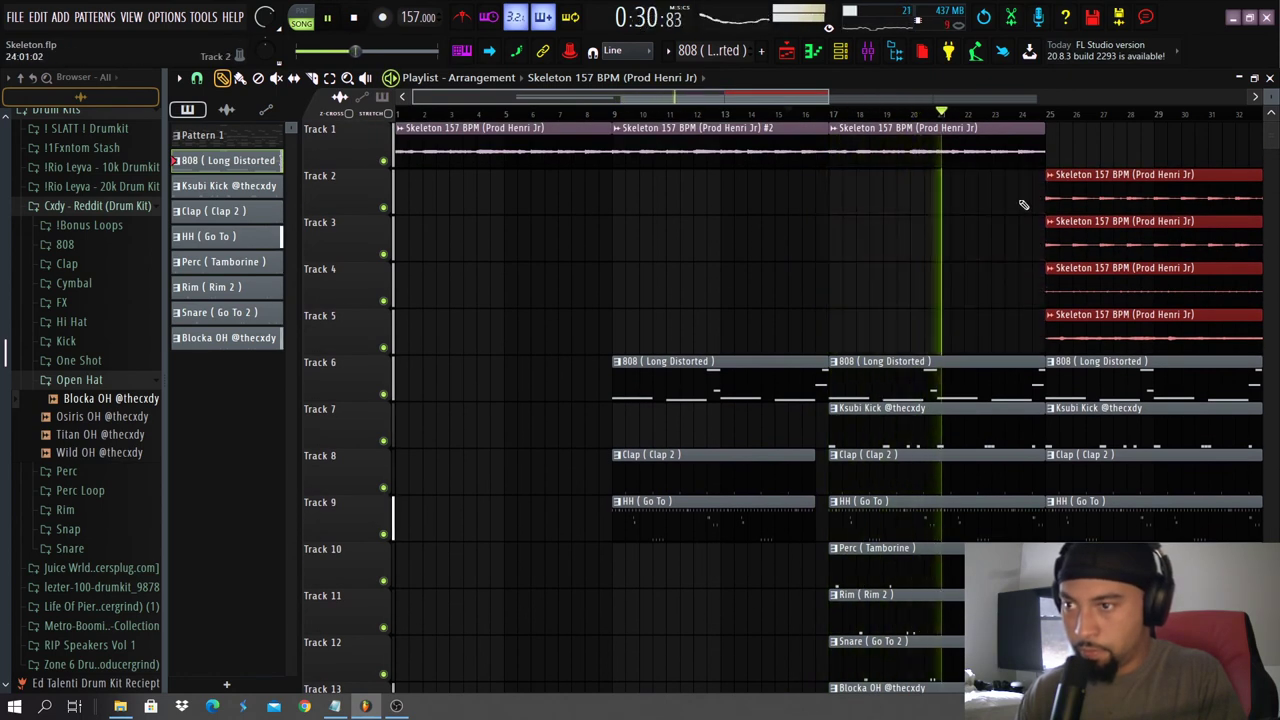
# Duplicate the melody stems on Tracks 2 to 5 from bar 25 to bar 33.
pyautogui.scroll(-3, 1026, 206)
pyautogui.moveTo(869, 351)
pyautogui.mouseDown()
pyautogui.moveTo(749, 166)
pyautogui.moveTo(877, 197)
pyautogui.mouseUp()
pyautogui.scroll(-1, 754, 280)
pyautogui.scroll(1, 754, 280)
# Delete the melody clips on Tracks 2, 4 and 5 at bar 25, keeping only the Track 3 stem.
pyautogui.press('space')
pyautogui.click(720, 114)
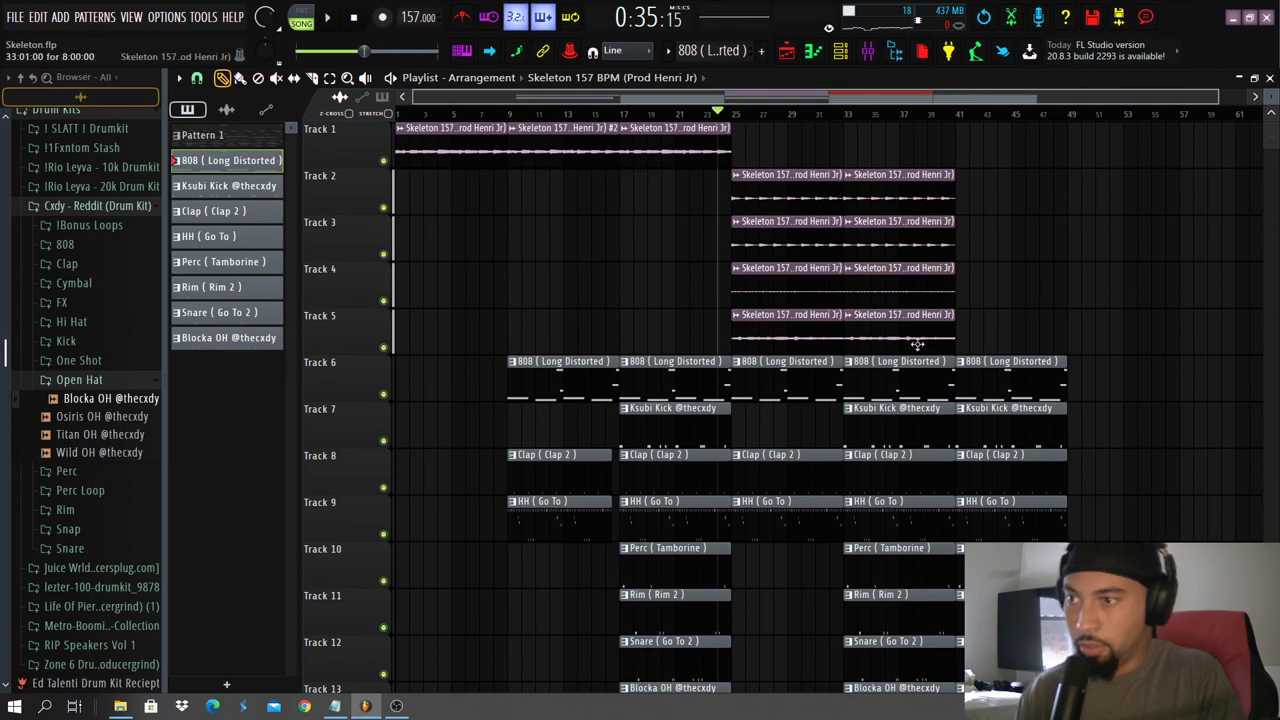
pyautogui.rightClick(760, 205)
pyautogui.rightClick(777, 290)
pyautogui.rightClick(773, 318)
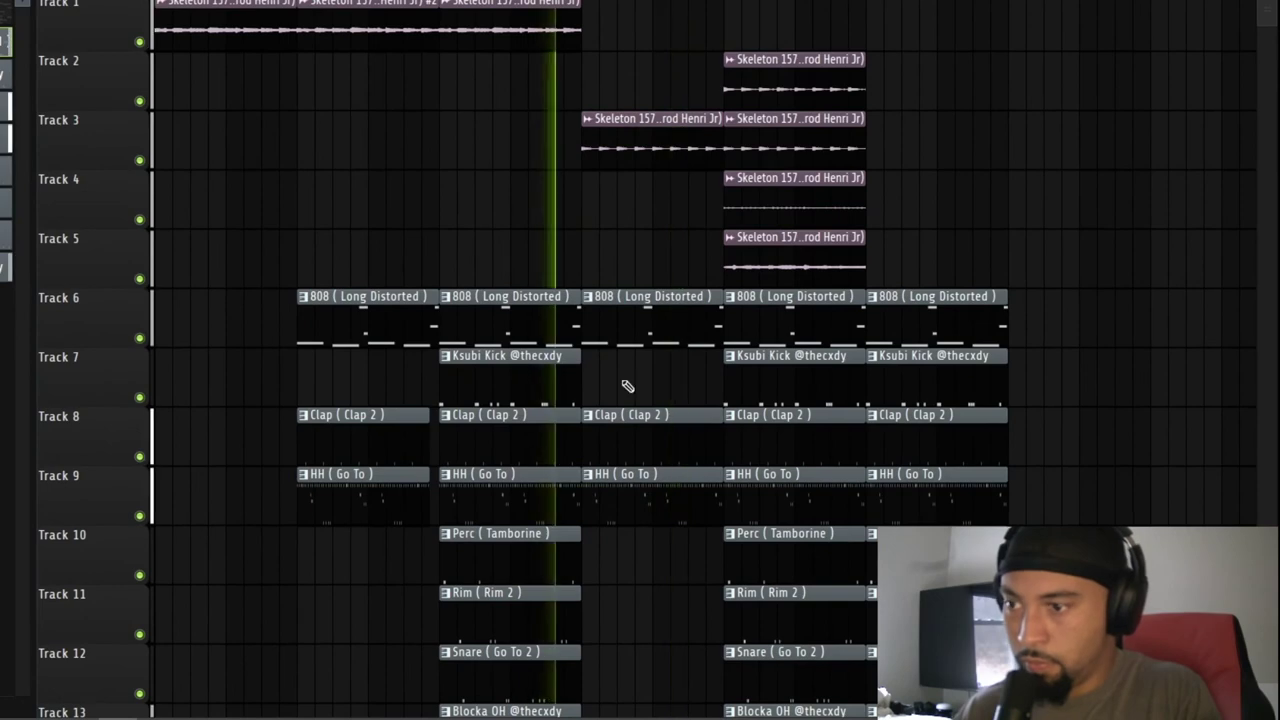
# Shorten the 808 clip at bar 25 to just over one bar so that only its first note plays.
pyautogui.rightClick(803, 392)
pyautogui.click(575, 318)
pyautogui.moveTo(626, 317); pyautogui.dragTo(596, 309)
pyautogui.press('space')
pyautogui.press('space')
pyautogui.scroll(4, 590, 303)
pyautogui.moveTo(728, 314); pyautogui.dragTo(749, 334)
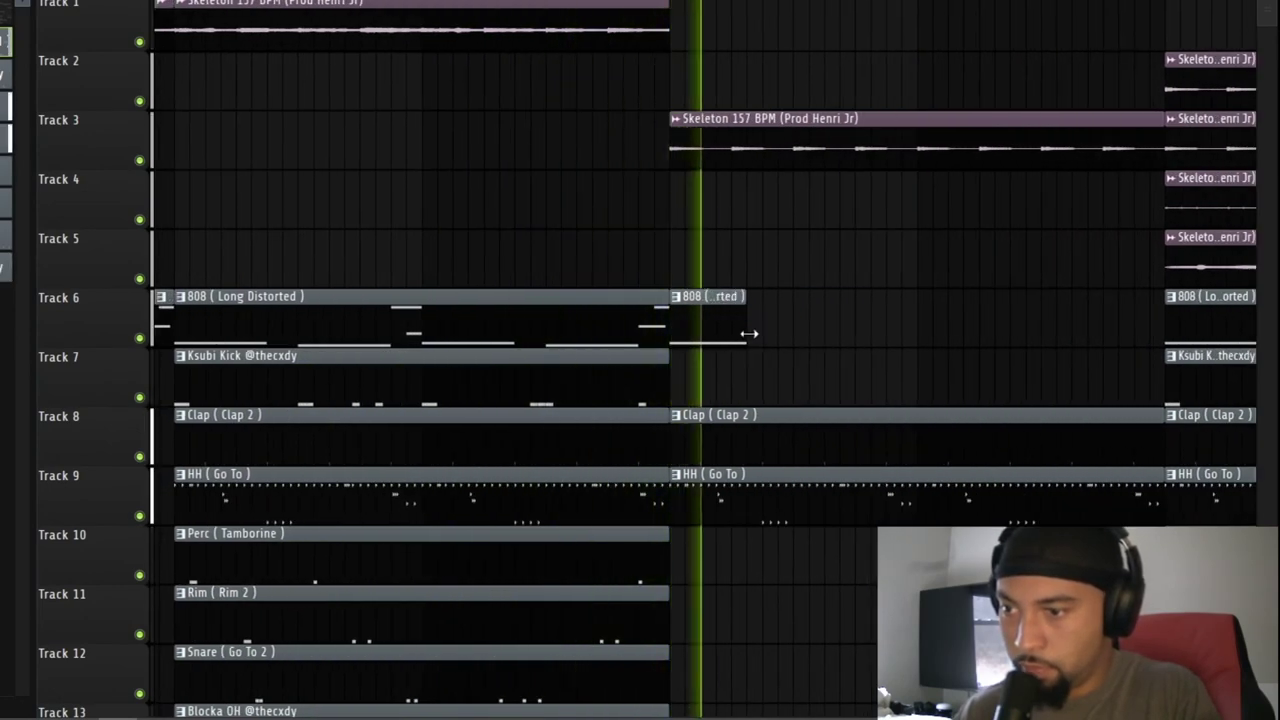
pyautogui.scroll(-4, 774, 429)
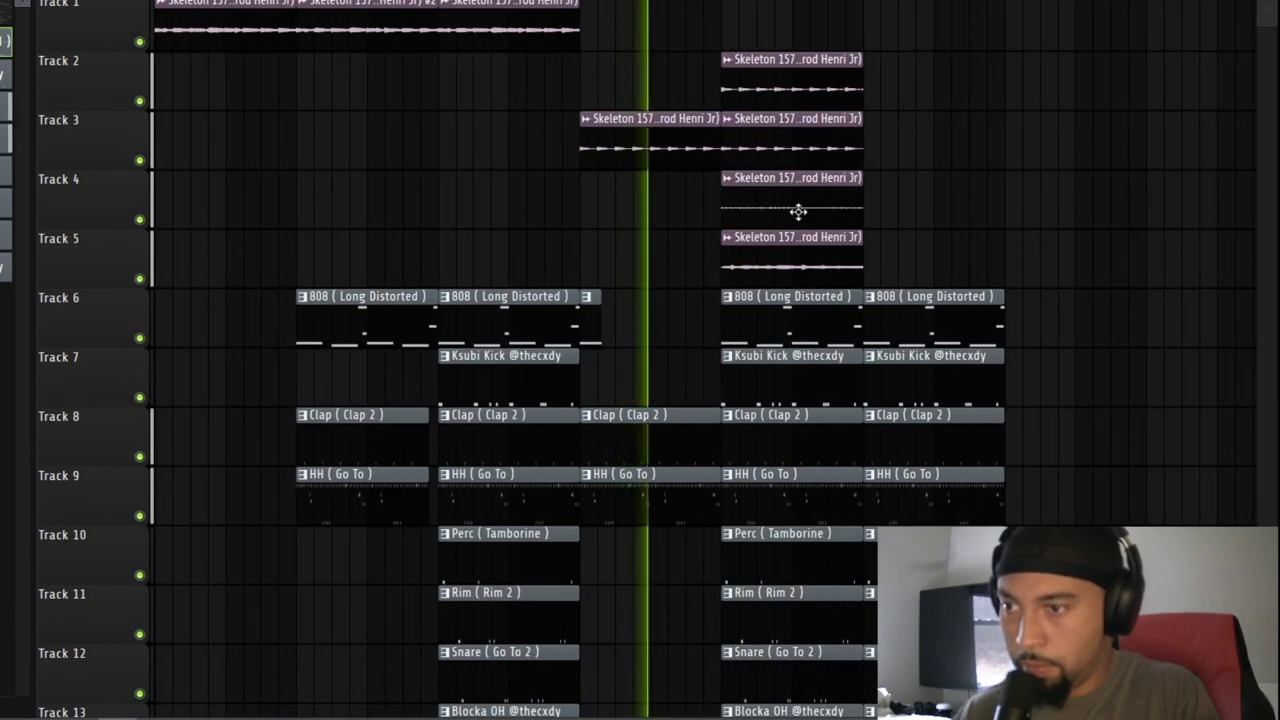
# Try a Ksubi Kick clip on Track 7 at bar 25 and audition it.
pyautogui.click(651, 374)
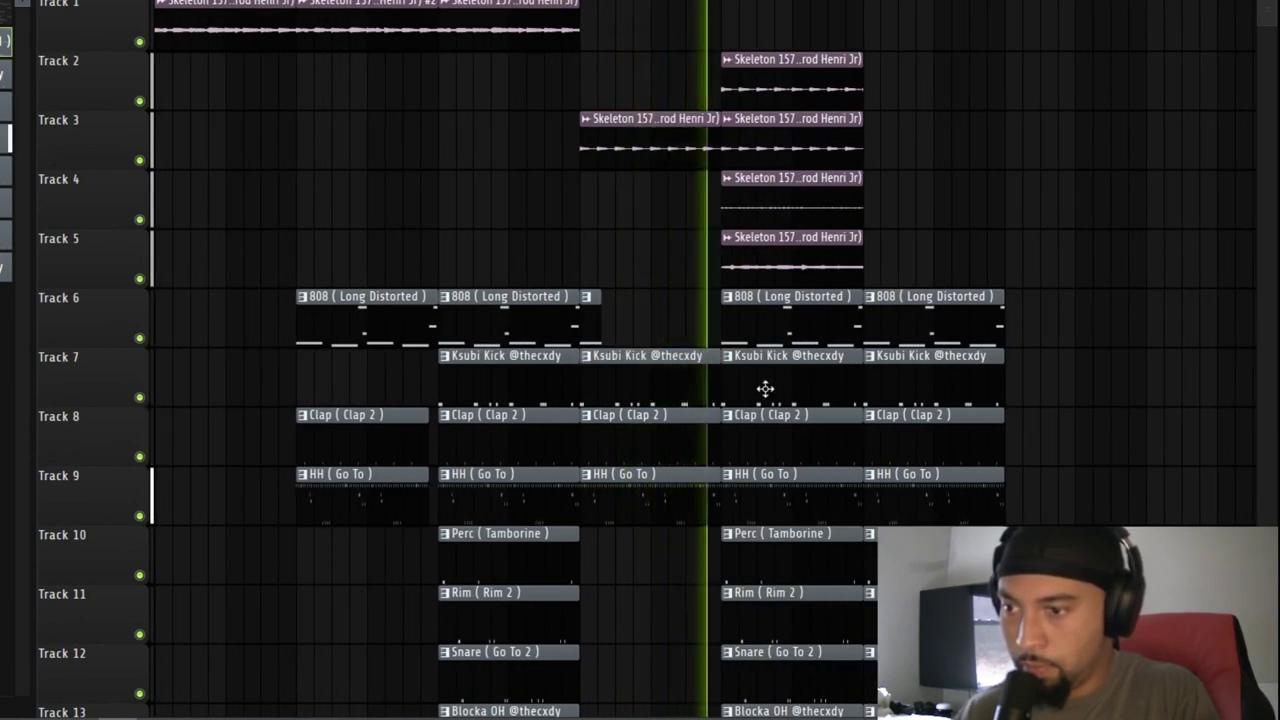
pyautogui.press('space')
pyautogui.scroll(-1, 880, 262)
pyautogui.press('space')
# Duplicate the melody stems on Tracks 2 to 5 from bar 33 to bar 41 and replay from bar 25.
pyautogui.moveTo(891, 266); pyautogui.dragTo(760, 85)
pyautogui.moveTo(748, 89)
pyautogui.mouseDown()
pyautogui.moveTo(903, 89)
pyautogui.moveTo(886, 89)
pyautogui.mouseUp()
pyautogui.click(621, 0)
pyautogui.click(569, 0)
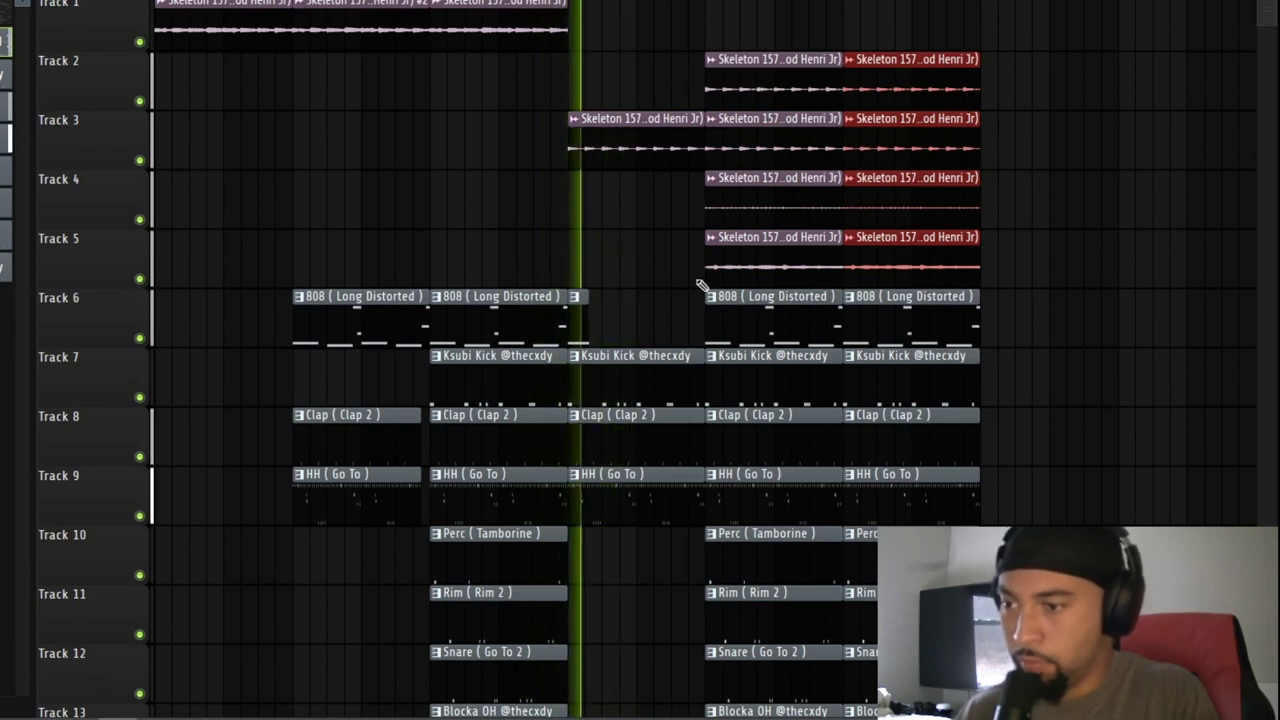
pyautogui.scroll(-1, 720, 370)
pyautogui.scroll(1, 750, 300)
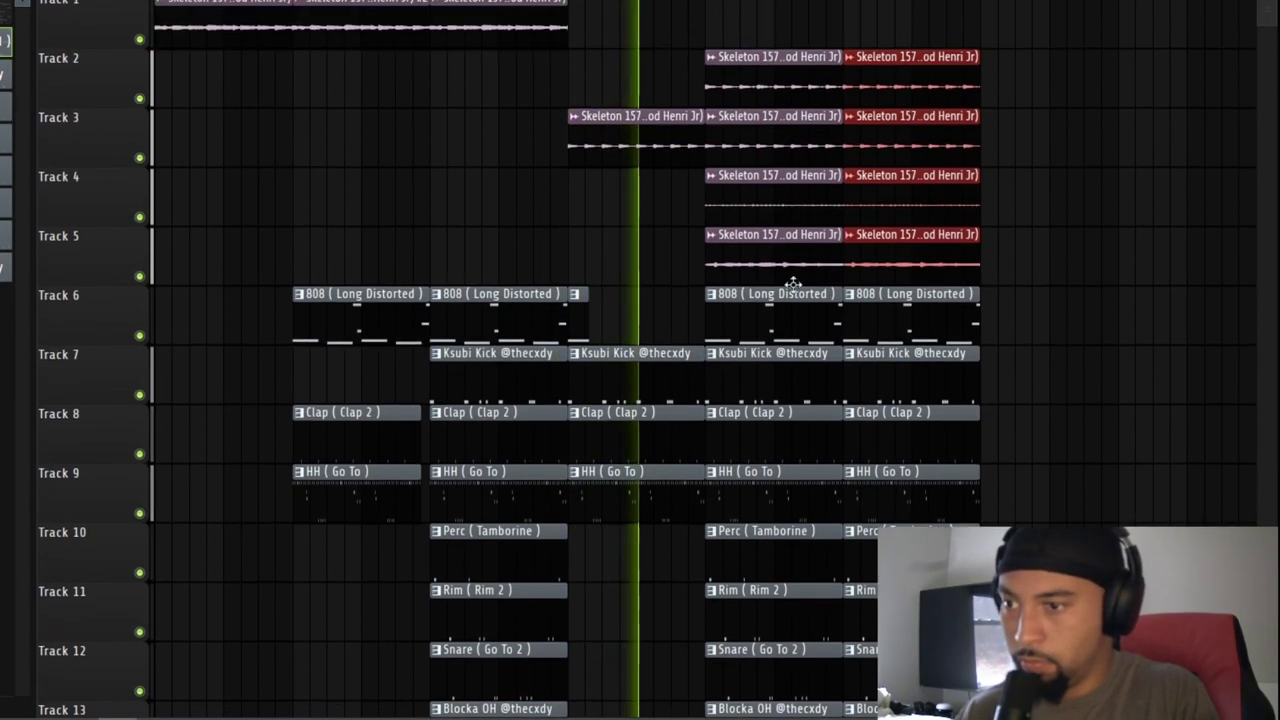
# Copy the Track 4 melody stem to bar 25 and remove the Ksubi Kick clip from that section.
pyautogui.press('space')
pyautogui.moveTo(779, 268)
pyautogui.mouseDown()
pyautogui.moveTo(676, 268)
pyautogui.moveTo(640, 214)
pyautogui.mouseUp()
pyautogui.press('space')
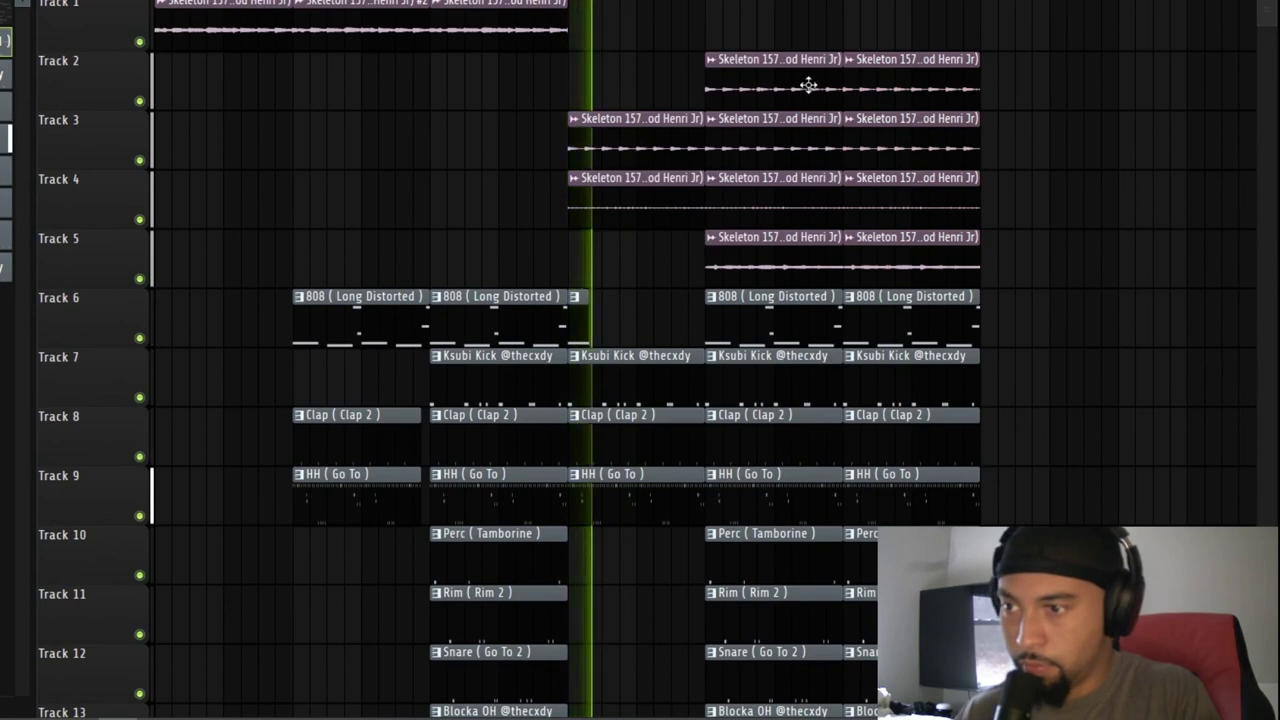
pyautogui.rightClick(622, 397)
# Shorten the clap and hi-hat clips at bar 25 to end about one bar before bar 33.
pyautogui.scroll(-2, 630, 500)
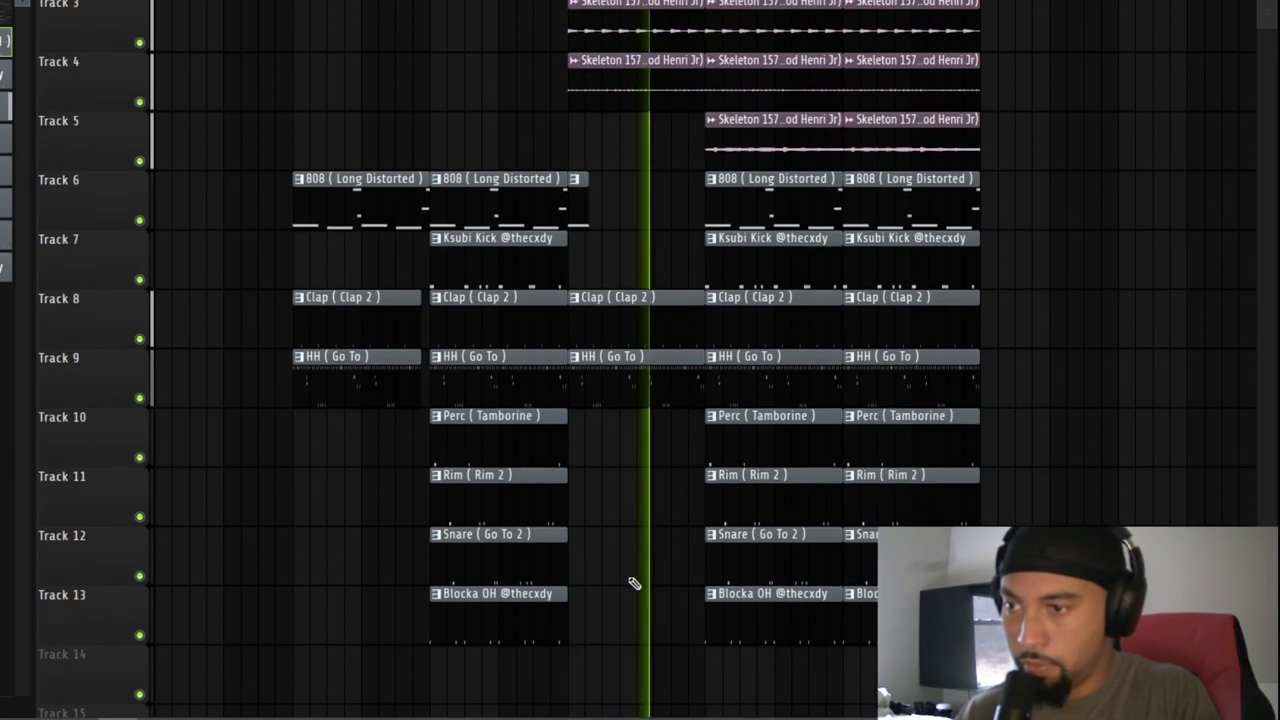
pyautogui.moveTo(682, 440); pyautogui.dragTo(688, 328)
pyautogui.scroll(2, 717, 200)
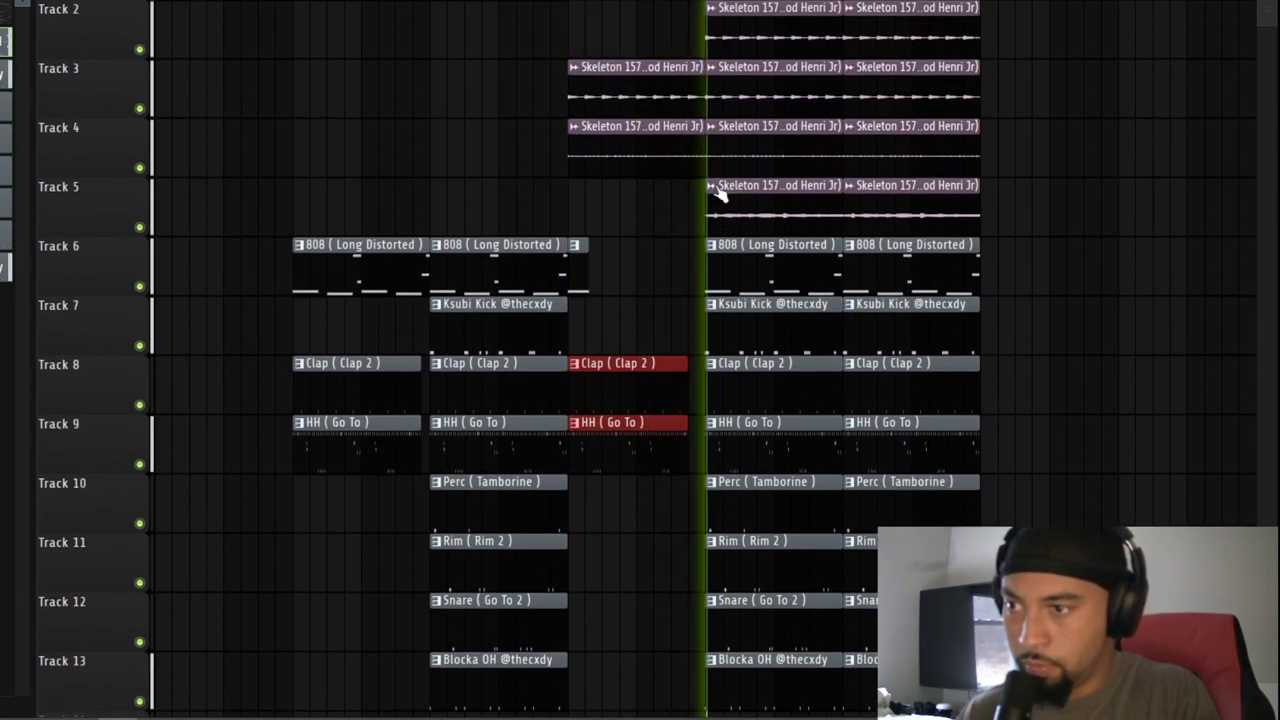
# Delete the Track 2 and Track 5 stems at bar 33, then duplicate the four stems from bar 41 to bar 49.
pyautogui.rightClick(790, 265)
pyautogui.rightClick(790, 88)
pyautogui.moveTo(1038, 287); pyautogui.dragTo(950, 90)
pyautogui.hotkey('ctrl', 'b')
pyautogui.scroll(-1, 914, 451)
pyautogui.scroll(-3, 950, 464)
pyautogui.scroll(3, 900, 464)
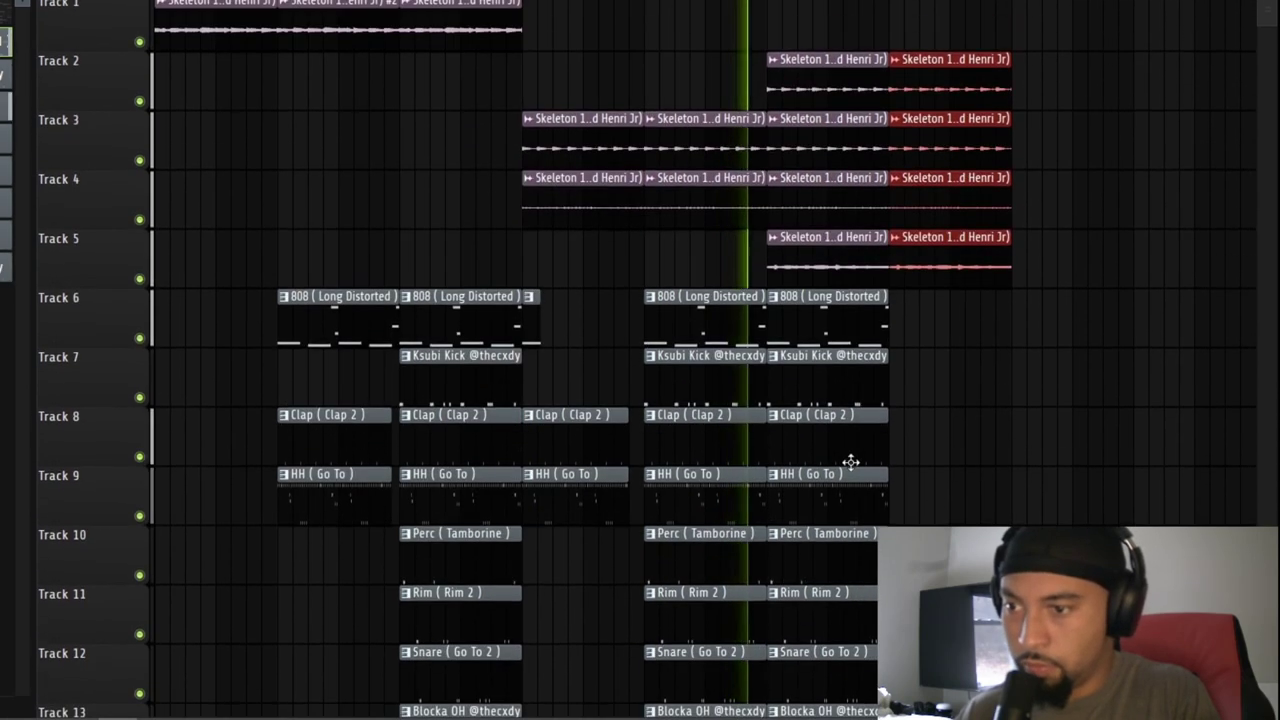
# Strip the section at bar 41 by deleting its hi-hat and percussion clips and the melody stems on Tracks 3 to 5.
pyautogui.rightClick(825, 497)
pyautogui.rightClick(868, 260)
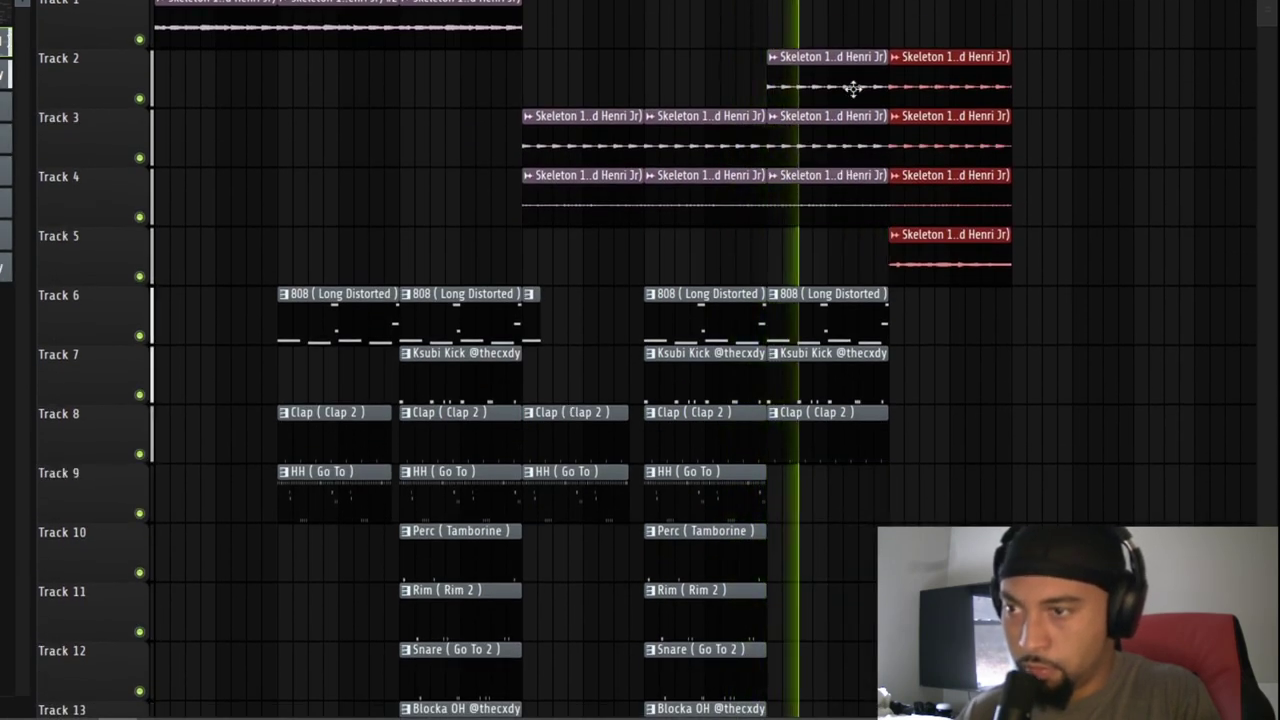
pyautogui.rightClick(855, 135)
pyautogui.rightClick(857, 175)
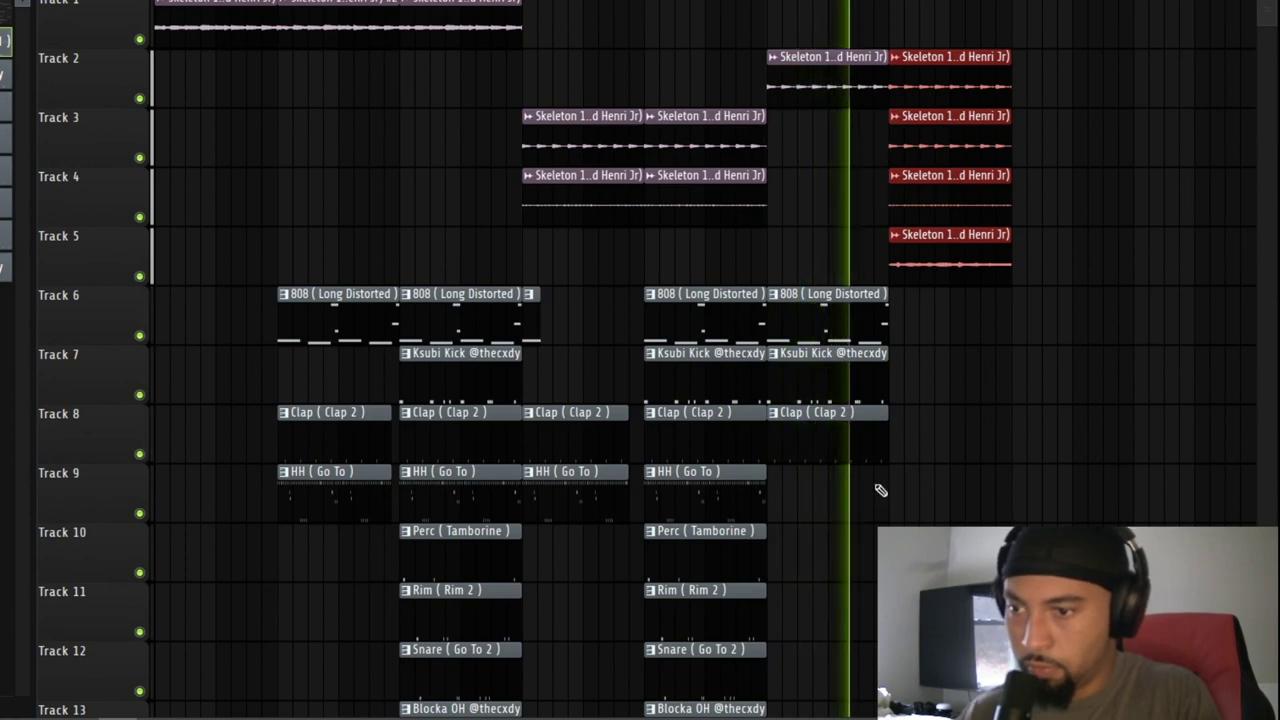
# Shorten the 808, kick and clap clips at bar 41 together to end at bar 48.
pyautogui.moveTo(902, 487); pyautogui.dragTo(800, 312)
pyautogui.press('space')
pyautogui.moveTo(889, 306); pyautogui.dragTo(874, 306)
pyautogui.press('space')
pyautogui.scroll(4, 891, 434)
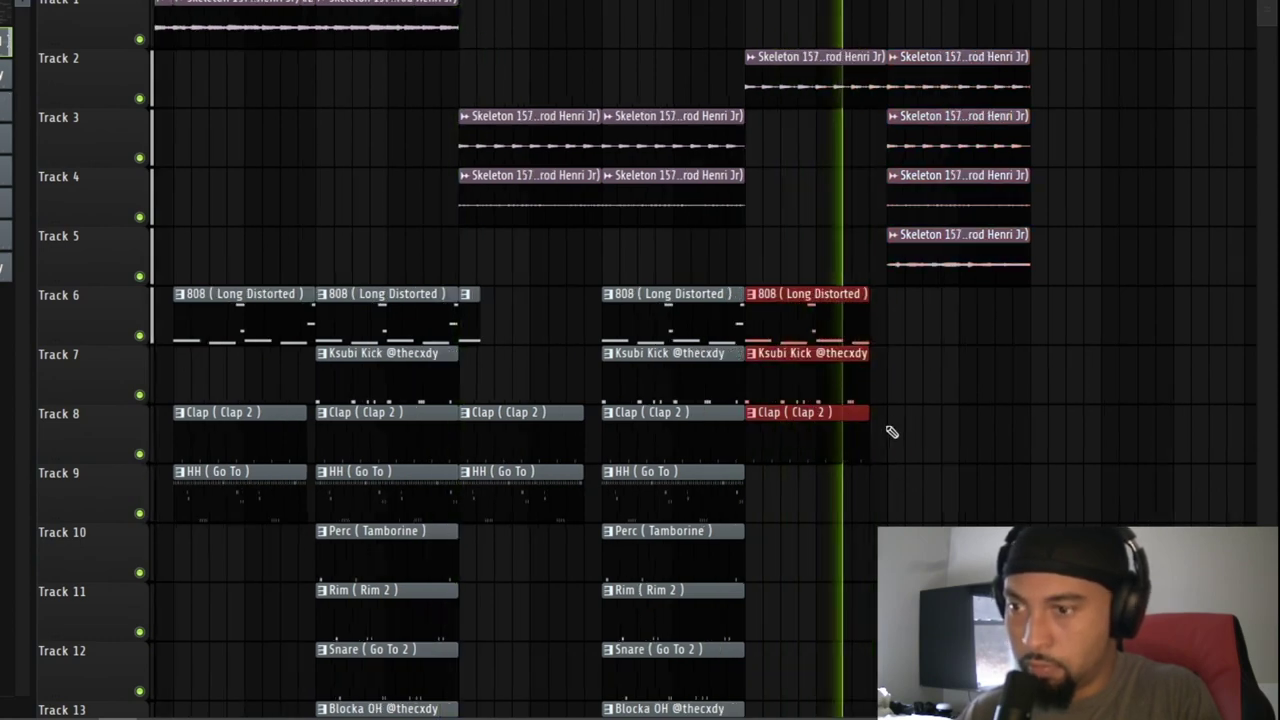
# Shorten the clap clip at bar 41 to end about half a bar before the 808 and kick, and audition the ending.
pyautogui.press('space')
pyautogui.moveTo(848, 514); pyautogui.dragTo(804, 427)
pyautogui.press('space')
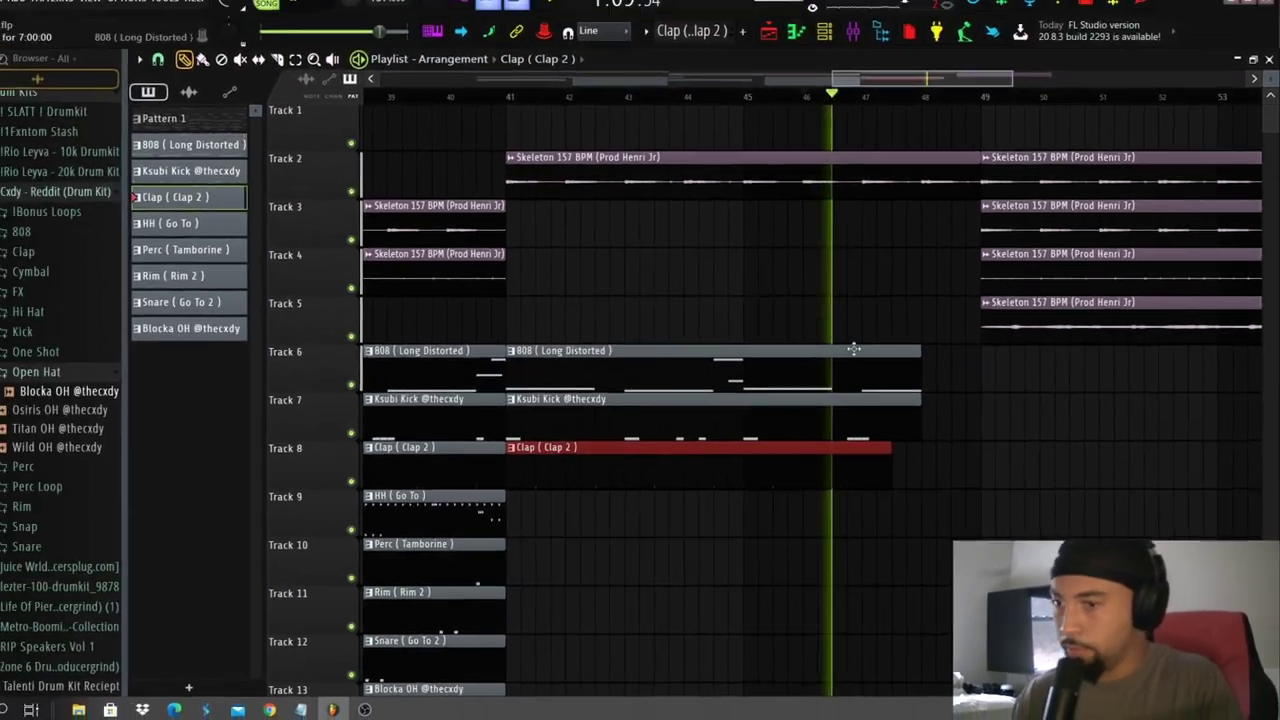
pyautogui.scroll(-4, 768, 292)
pyautogui.scroll(-4, 956, 490)
pyautogui.scroll(4, 980, 467)
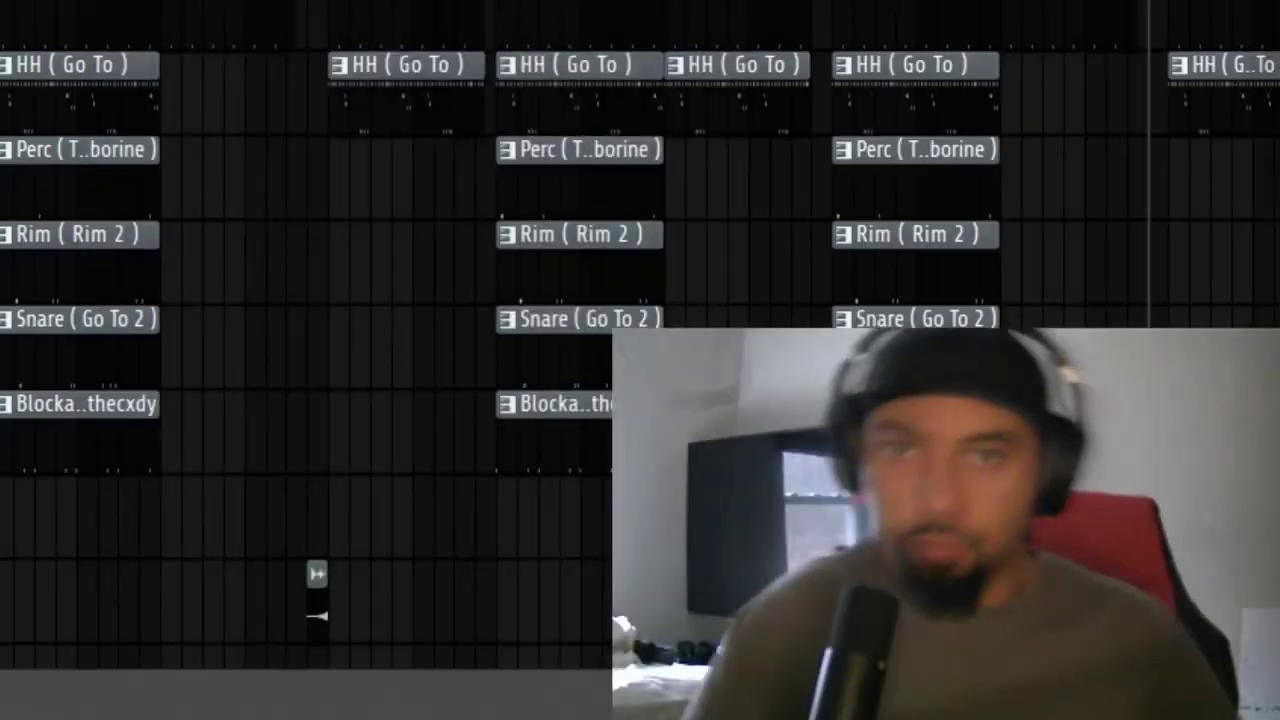